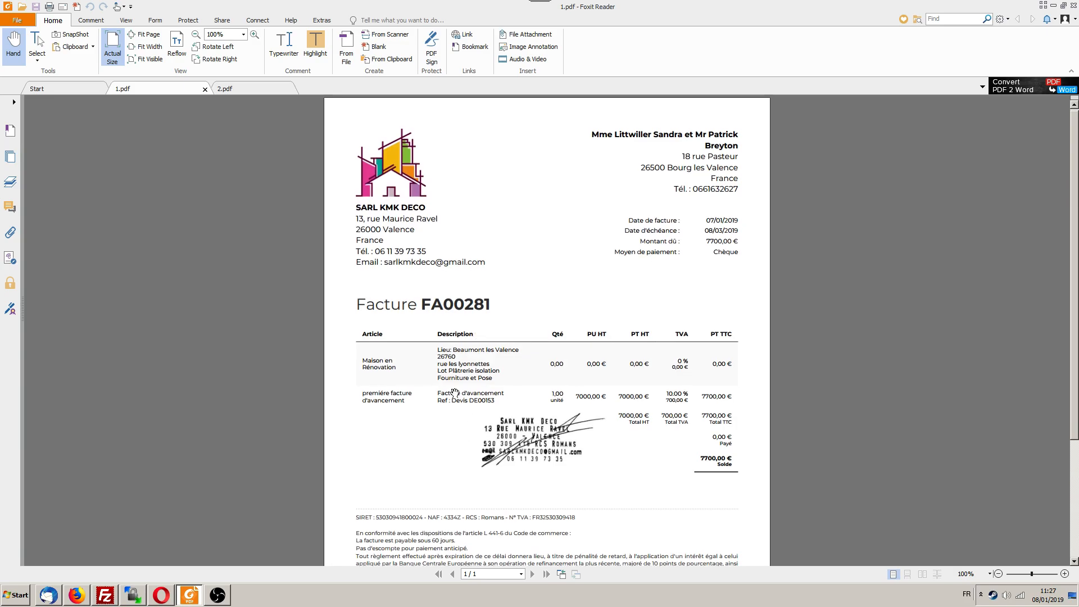
# Step: Compare invoice FA00281 with quote DE00155 by scrolling through both PDFs
pyautogui.scroll(-5, 428, 337)
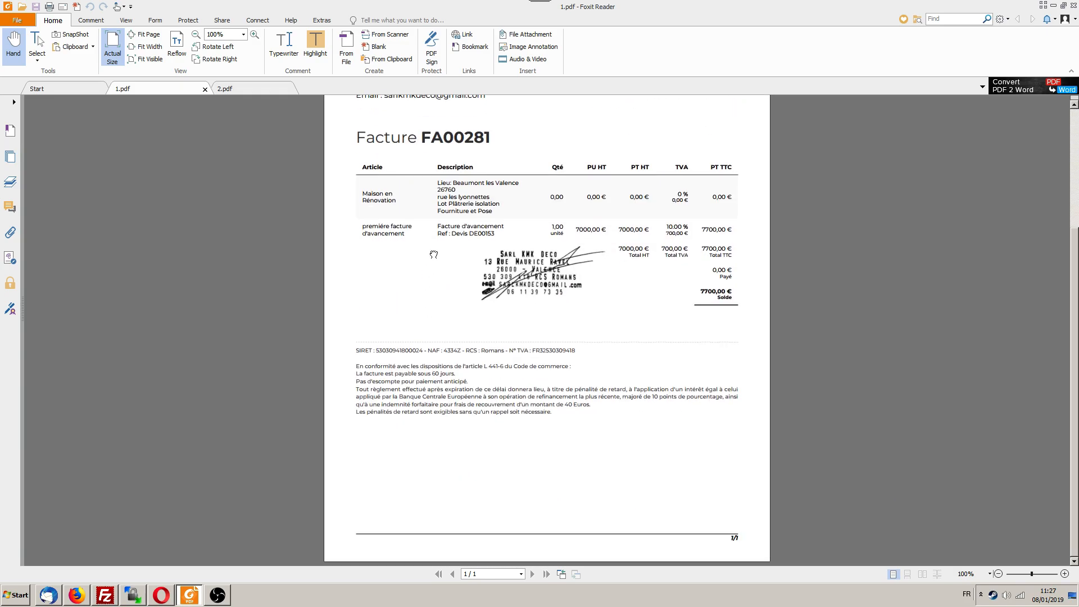
pyautogui.scroll(5, 365, 225)
pyautogui.click(241, 92)
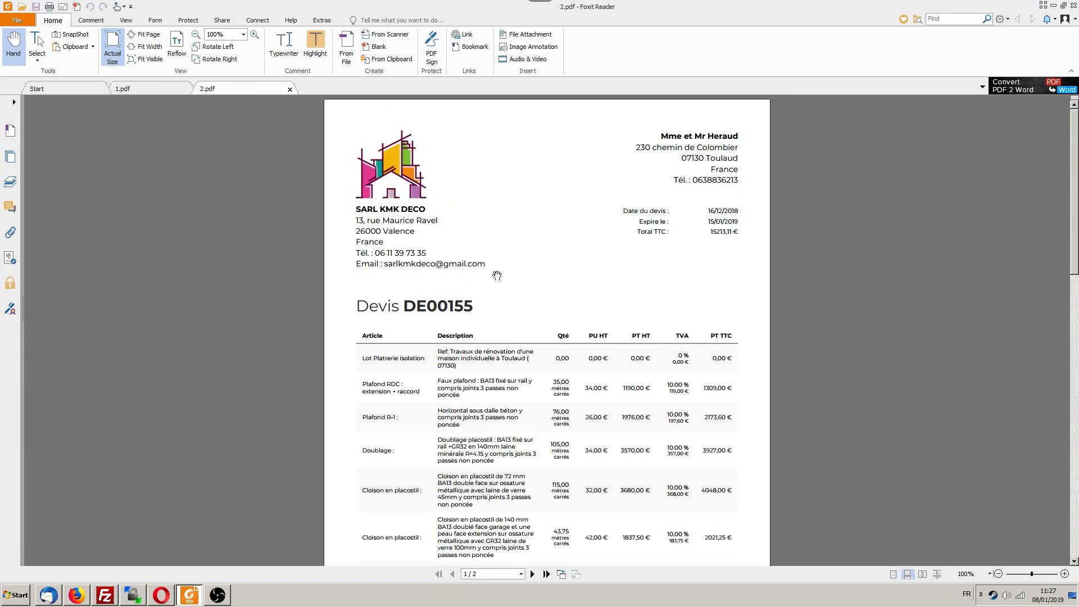
pyautogui.scroll(-20, 495, 276)
pyautogui.scroll(20, 495, 292)
pyautogui.scroll(-3, 547, 284)
pyautogui.scroll(3, 542, 311)
pyautogui.scroll(-13, 525, 362)
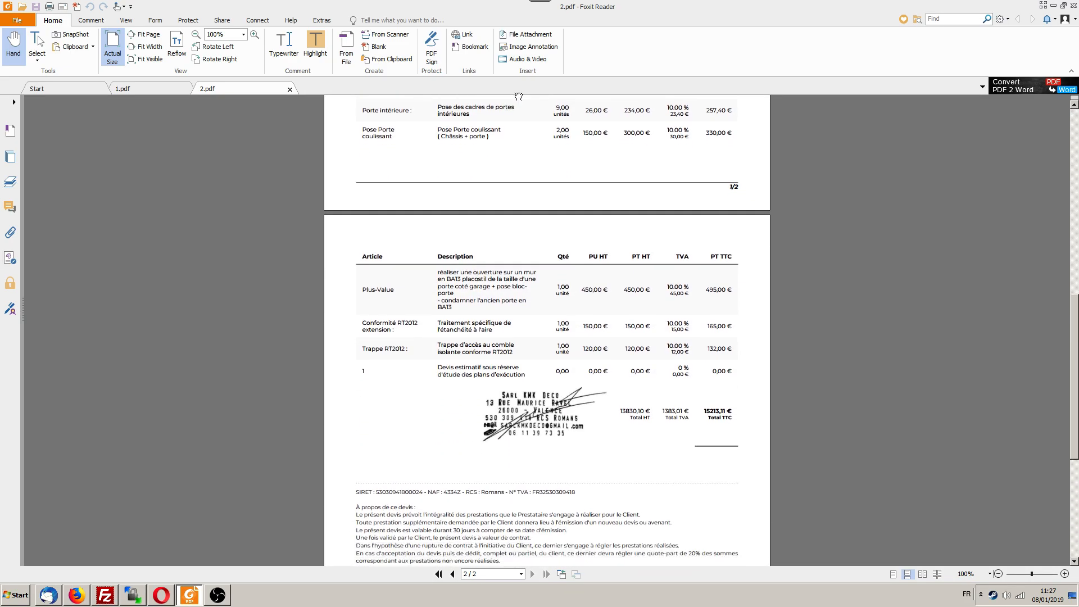
pyautogui.scroll(20, 562, 495)
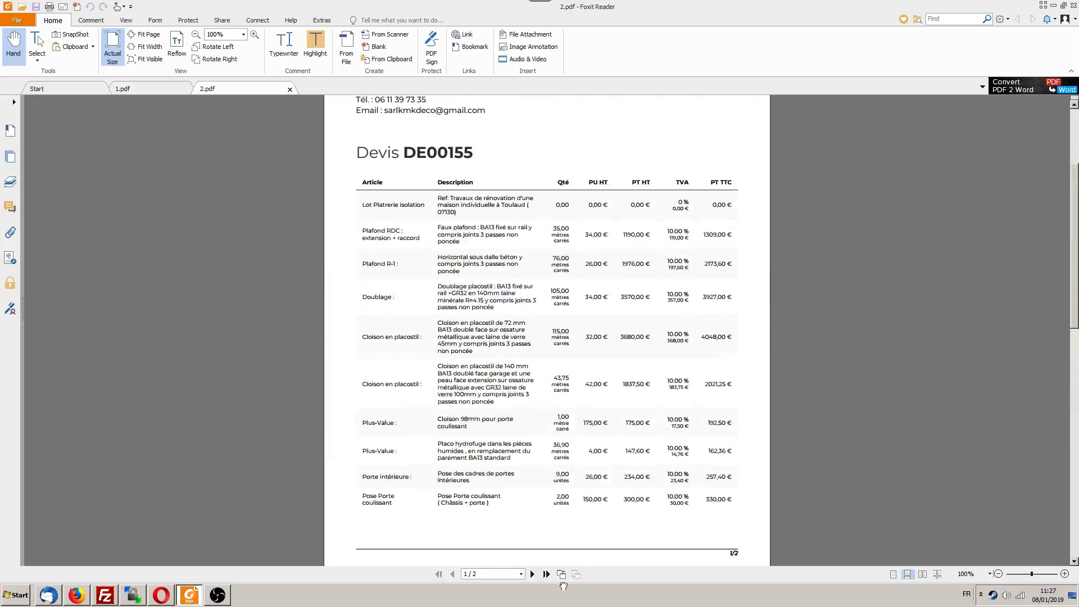
pyautogui.click(141, 89)
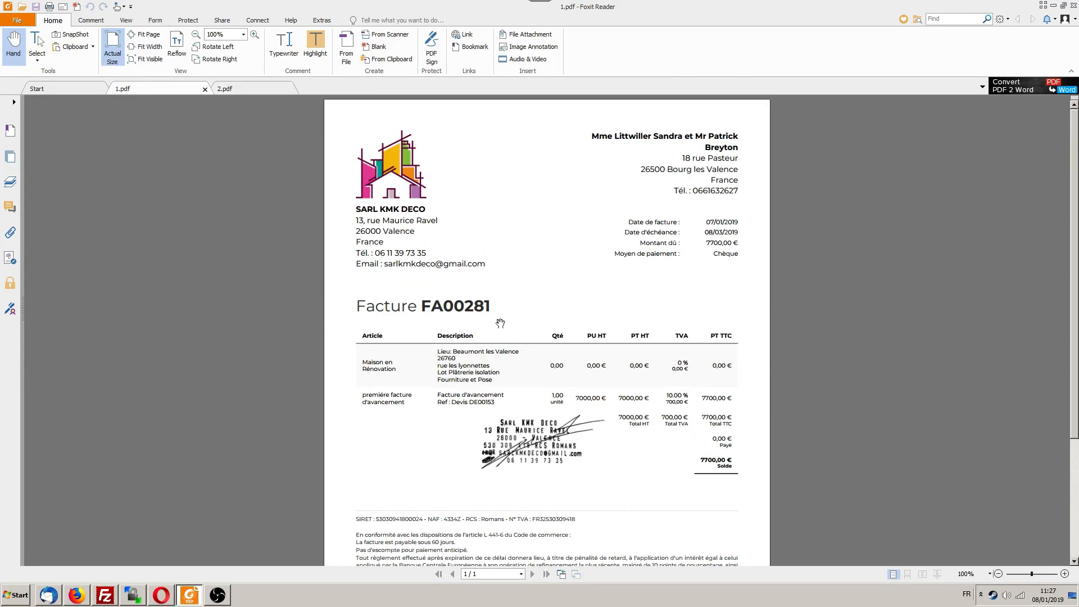
pyautogui.scroll(-5, 521, 290)
pyautogui.scroll(5, 540, 304)
pyautogui.scroll(-4, 475, 202)
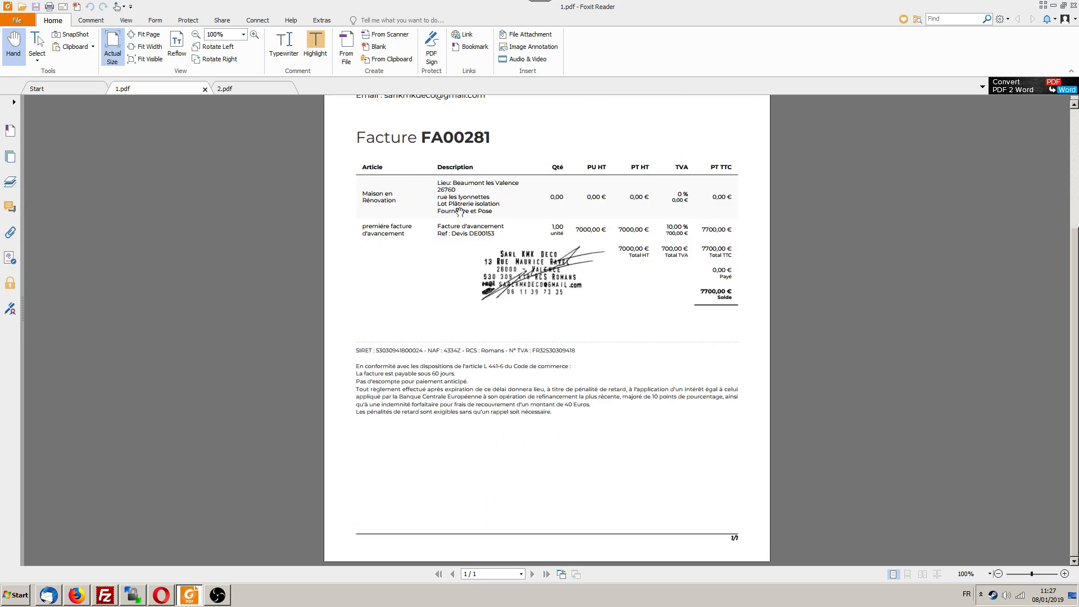
pyautogui.scroll(4, 427, 337)
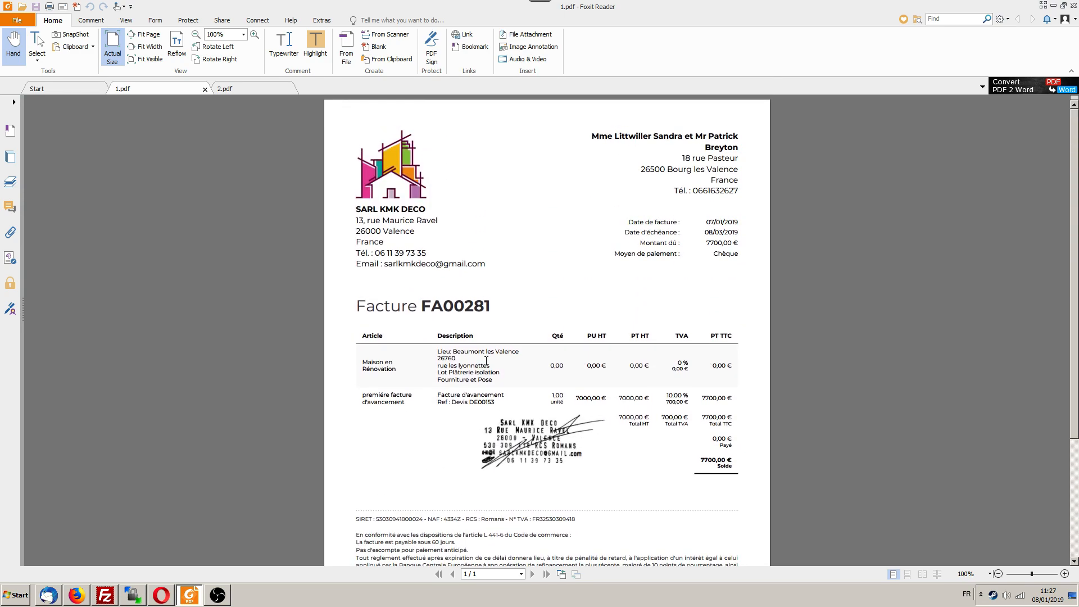
pyautogui.scroll(-3, 448, 467)
pyautogui.scroll(3, 424, 255)
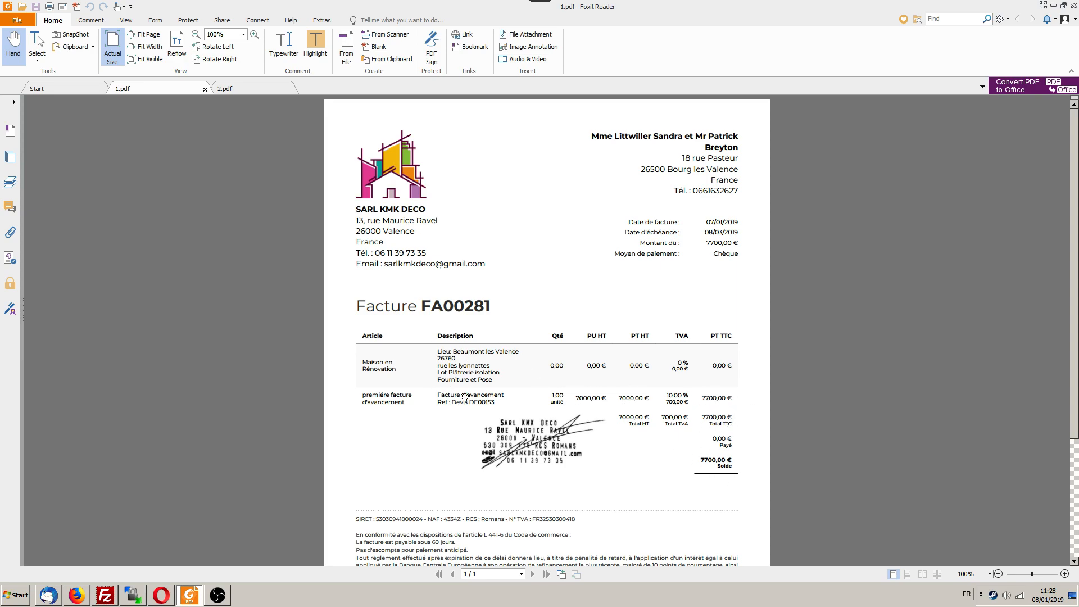
pyautogui.moveTo(460, 437); pyautogui.dragTo(480, 468)
# Step: Recheck the quote against invoice FA00281, then bring the lafacture.fr page in Opera forward
pyautogui.click(236, 87)
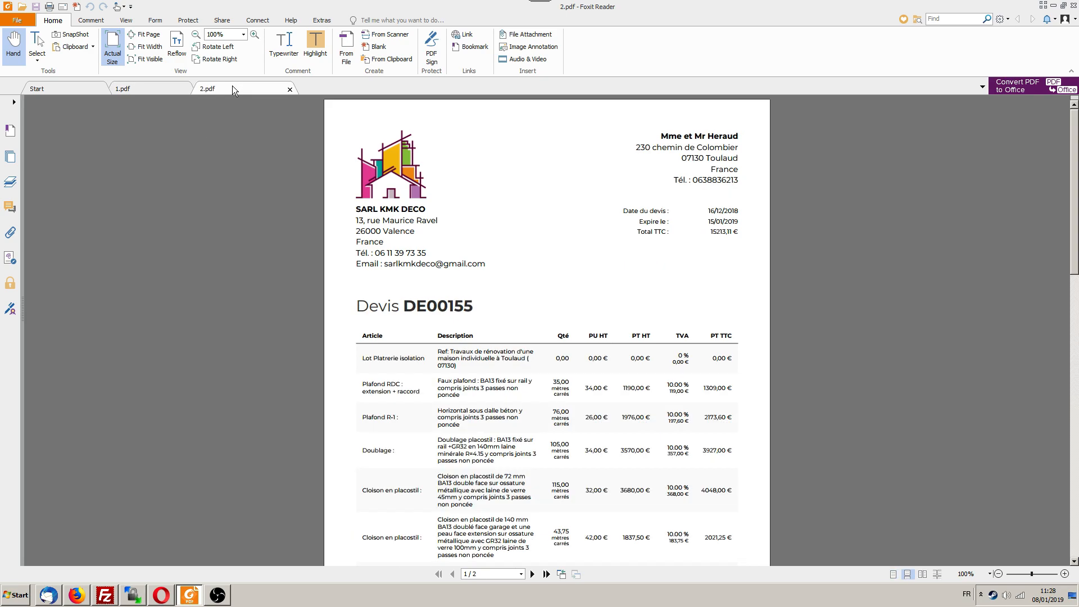
pyautogui.click(150, 87)
pyautogui.scroll(-3, 514, 337)
pyautogui.scroll(3, 514, 337)
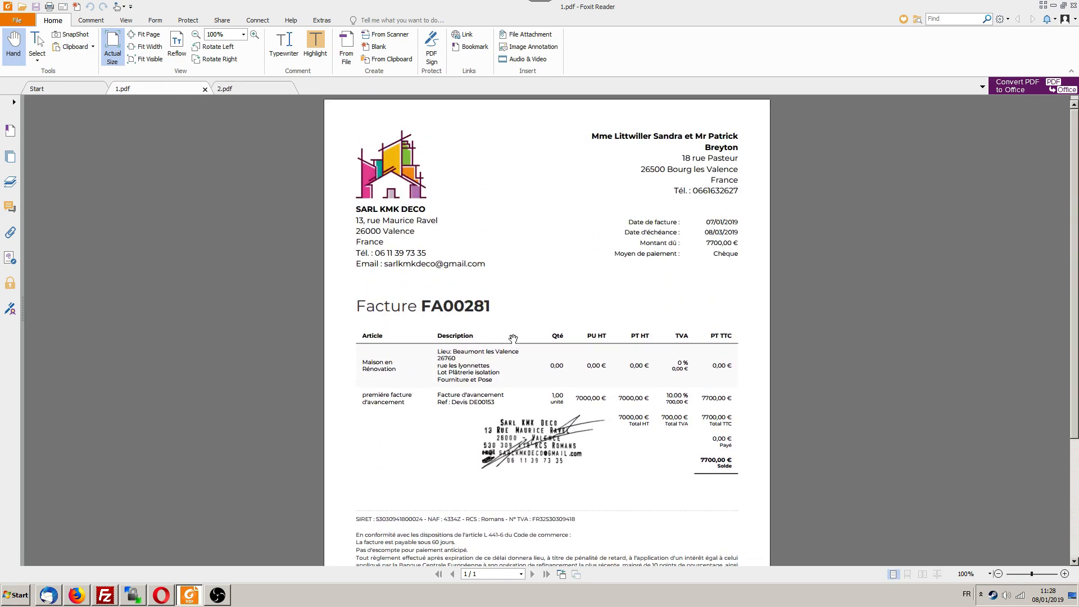
pyautogui.scroll(-5, 514, 338)
pyautogui.scroll(5, 520, 485)
pyautogui.scroll(-1, 517, 322)
pyautogui.scroll(1, 536, 466)
pyautogui.scroll(-5, 515, 299)
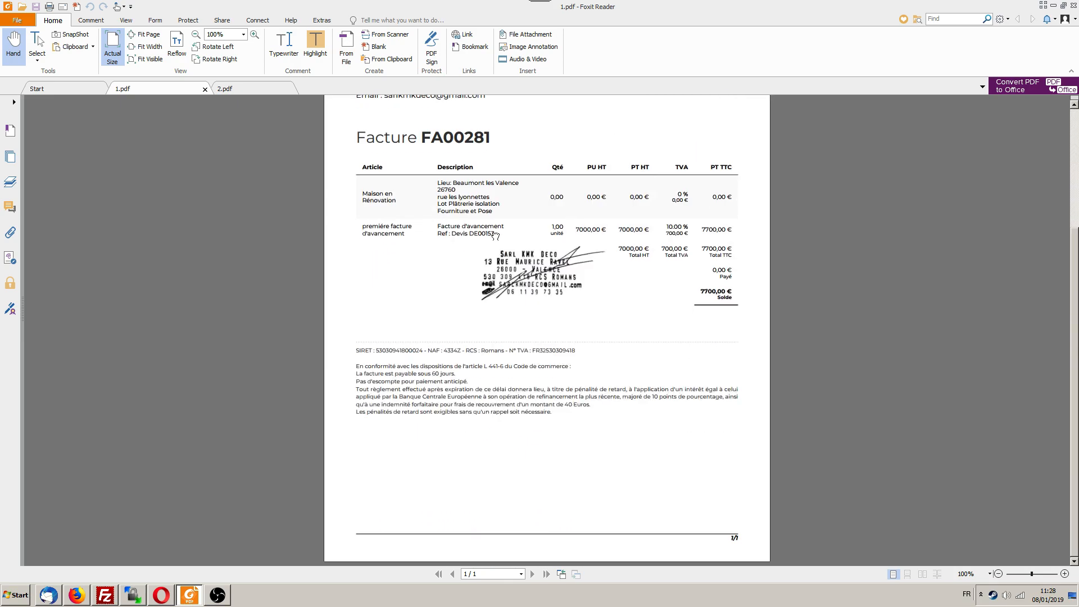
pyautogui.scroll(5, 495, 236)
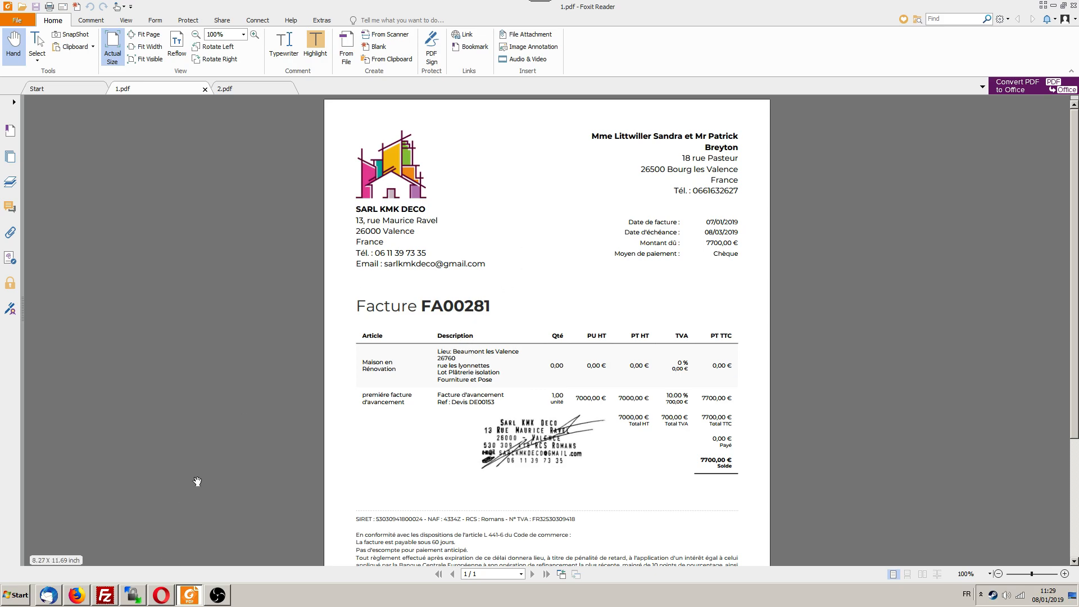
pyautogui.click(158, 597)
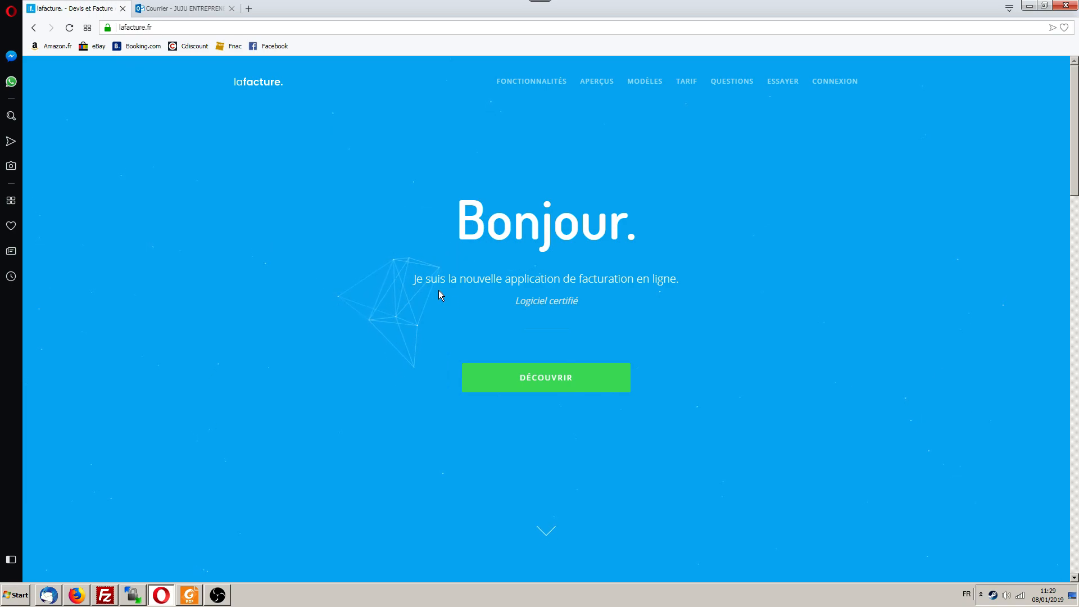
# Step: Scroll the lafacture.fr home page toward the CONNEXION login link
pyautogui.scroll(-5, 189, 336)
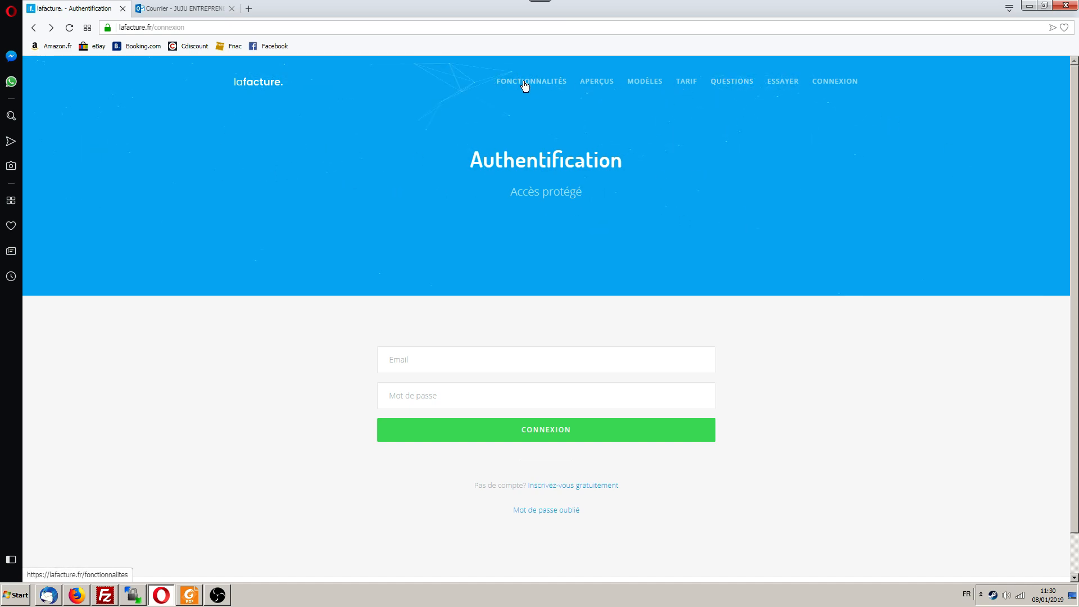
# Step: Dismiss a stray context menu and open the free ESSAYER sign-up page
pyautogui.rightClick(229, 320)
pyautogui.rightClick(202, 325)
pyautogui.click(164, 327)
pyautogui.scroll(-1, 195, 289)
pyautogui.scroll(1, 194, 290)
pyautogui.click(780, 83)
# Step: Review the Inscription form, briefly return to login, then reopen the sign-up form
pyautogui.scroll(-8, 296, 308)
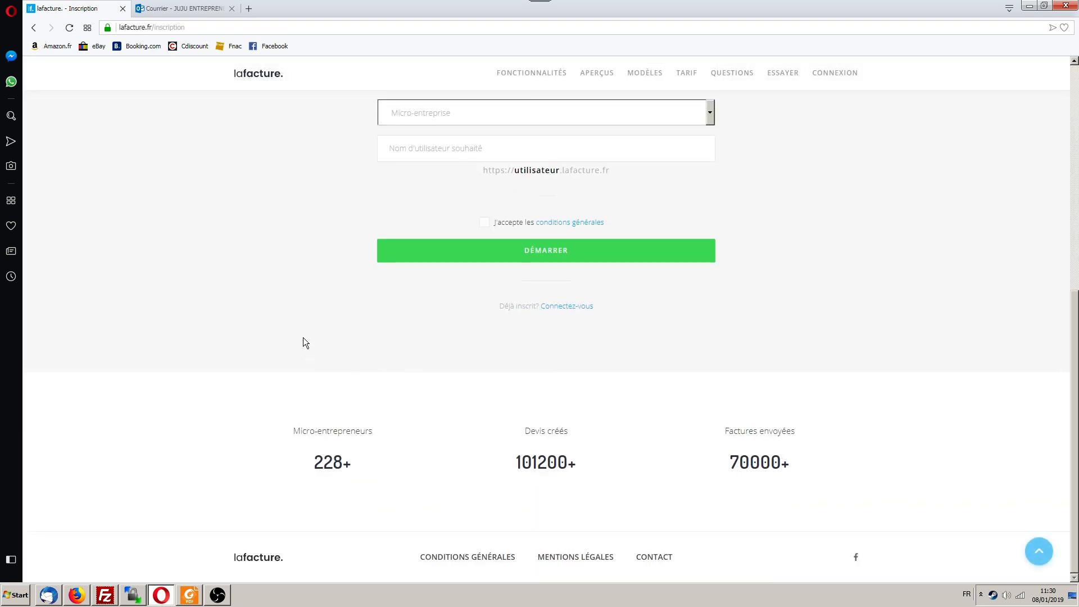
pyautogui.scroll(8, 266, 312)
pyautogui.scroll(-5, 281, 315)
pyautogui.scroll(5, 282, 315)
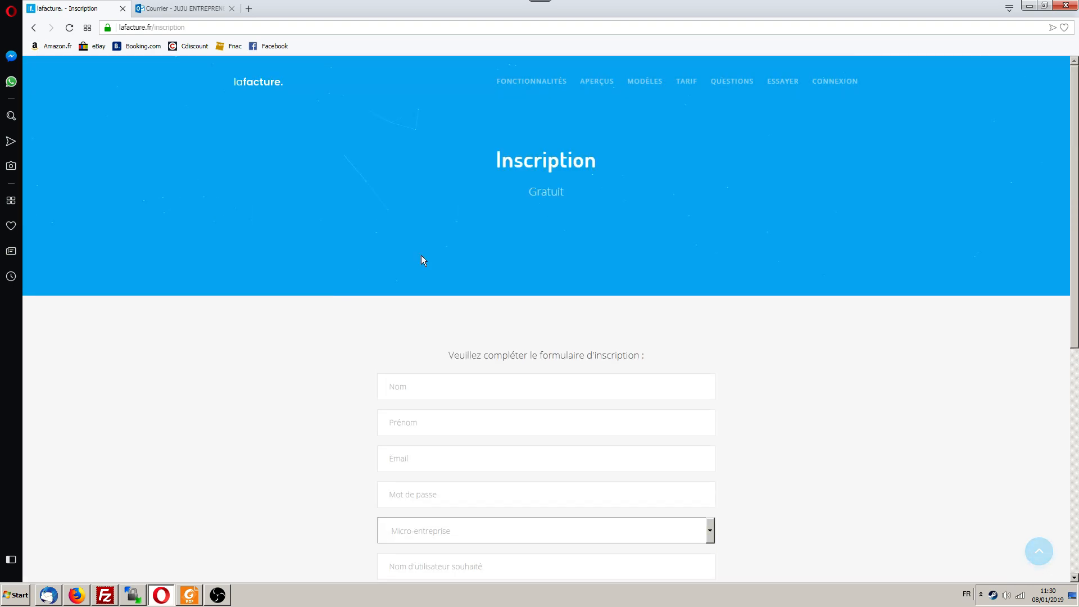
pyautogui.scroll(-2, 535, 316)
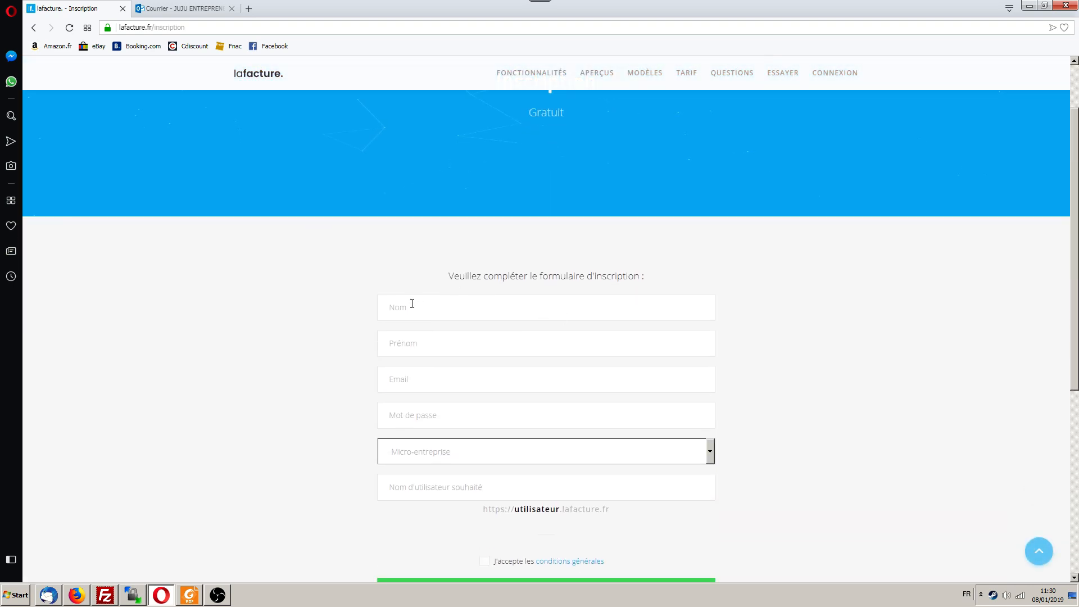
pyautogui.click(412, 305)
pyautogui.hotkey('alt', 'Left')
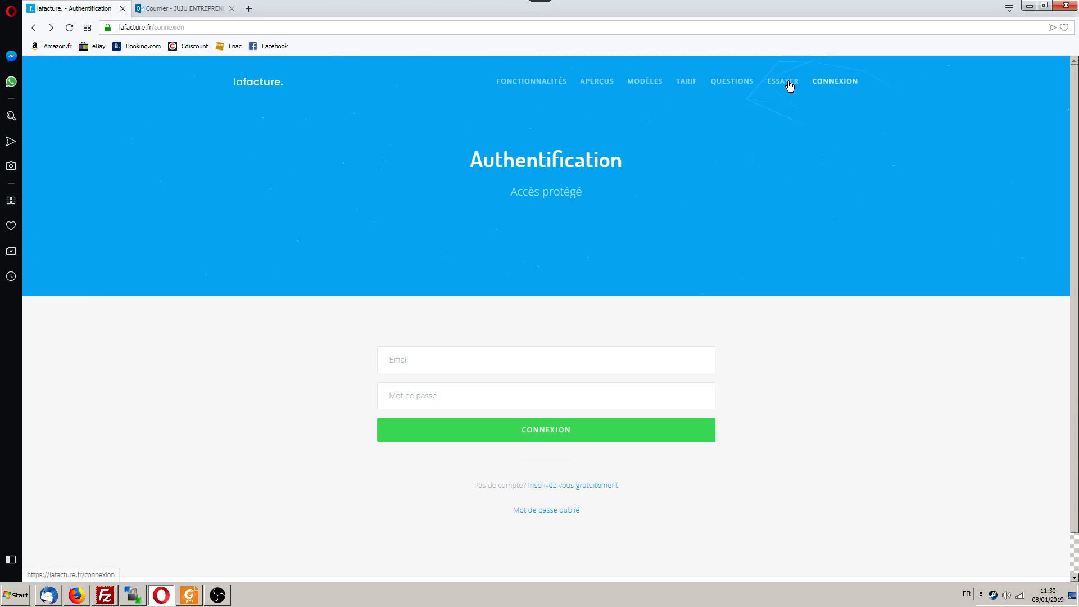
pyautogui.click(783, 82)
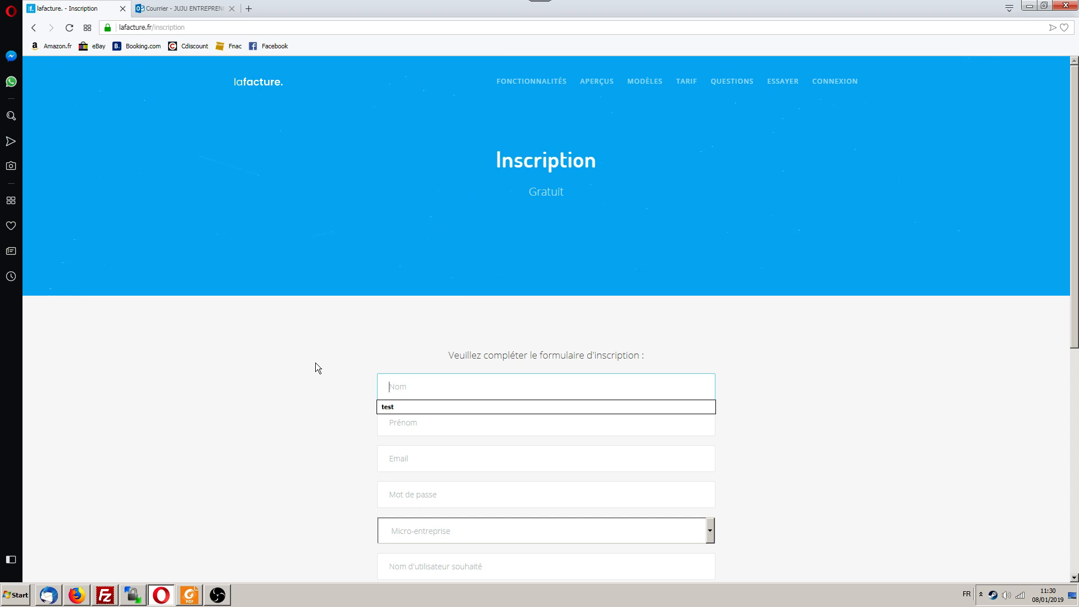
# Step: Enter the surname and first name in the Inscription form
pyautogui.write('DUPOND')
pyautogui.press('Tab')
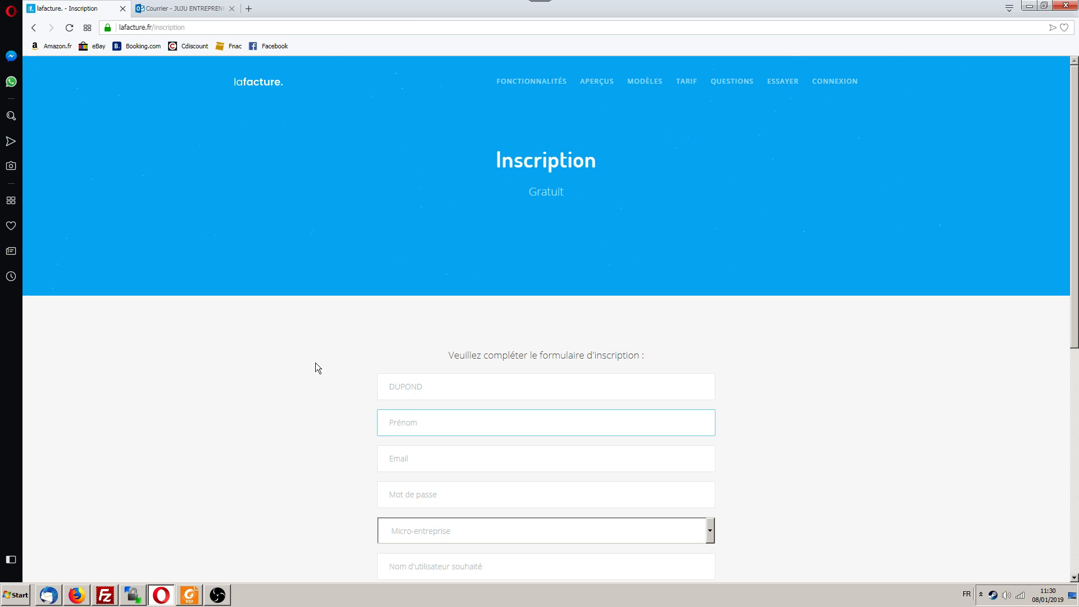
pyautogui.write('Julien')
pyautogui.scroll(-4, 267, 359)
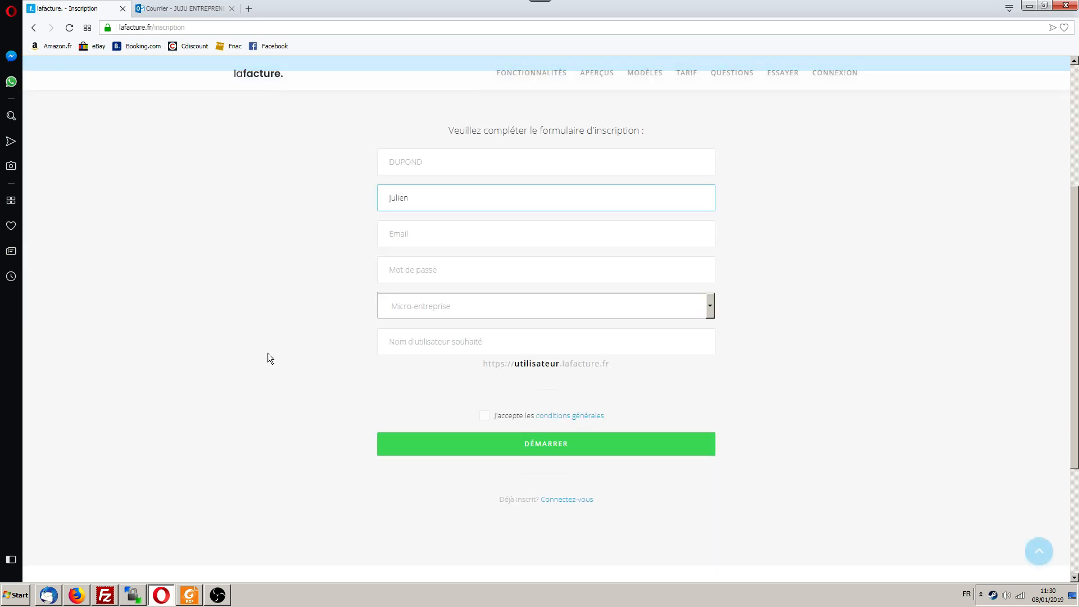
# Step: Fill in the saved e-mail address and type the account password
pyautogui.click(399, 242)
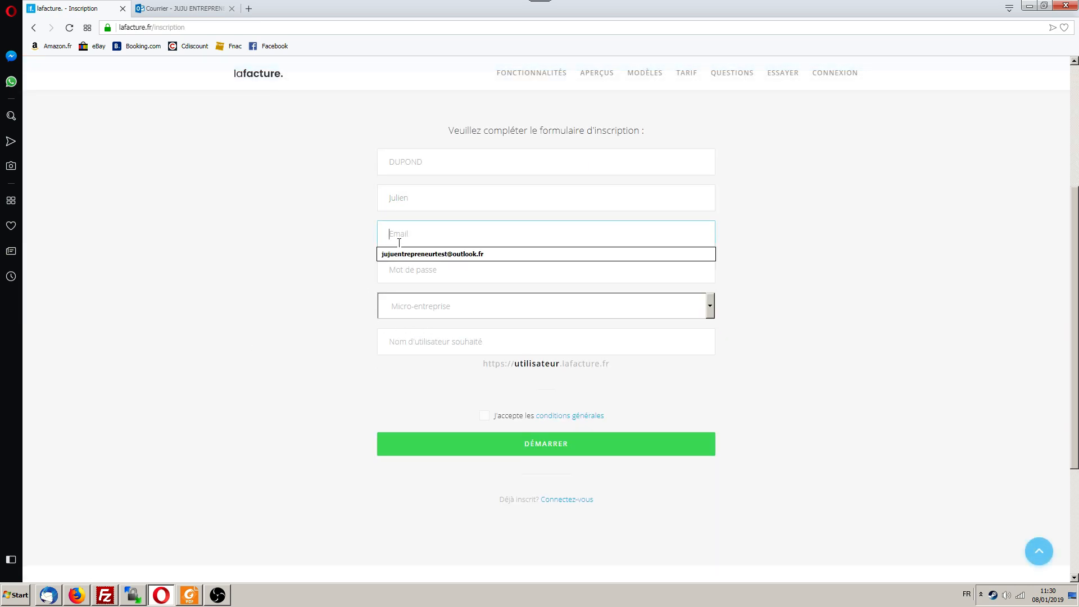
pyautogui.click(437, 259)
pyautogui.scroll(4, 249, 299)
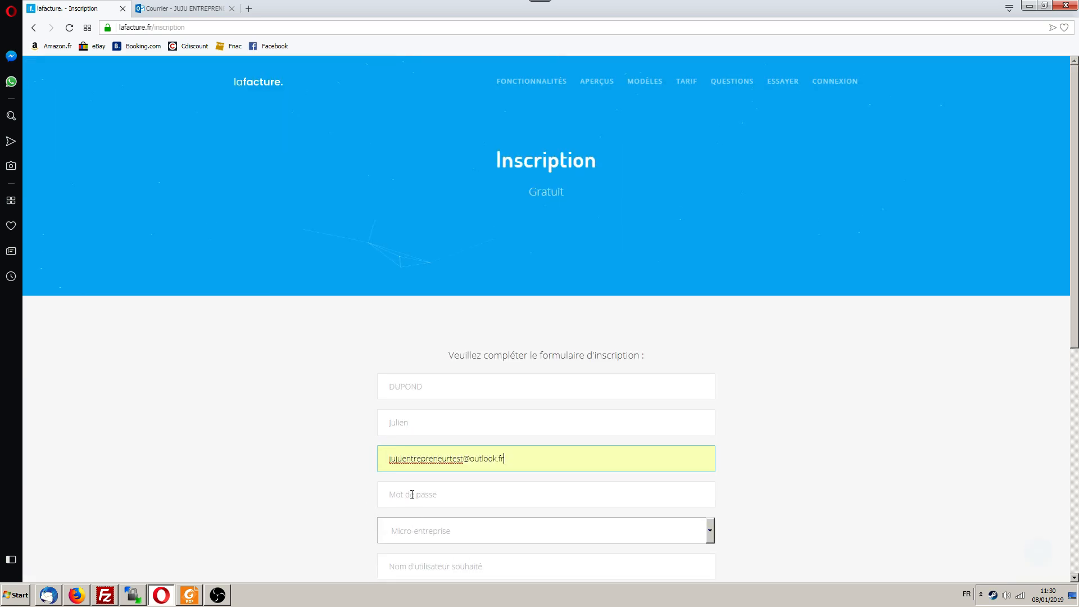
pyautogui.click(412, 494)
pyautogui.write('••')
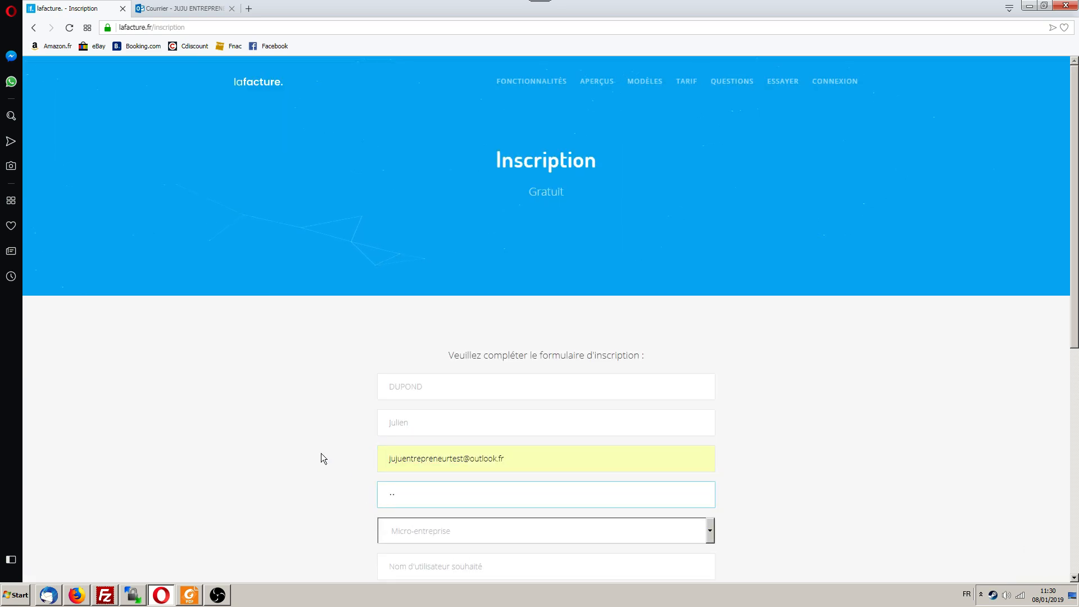
pyautogui.write('••••••')
pyautogui.scroll(-5, 154, 333)
pyautogui.scroll(3, 315, 213)
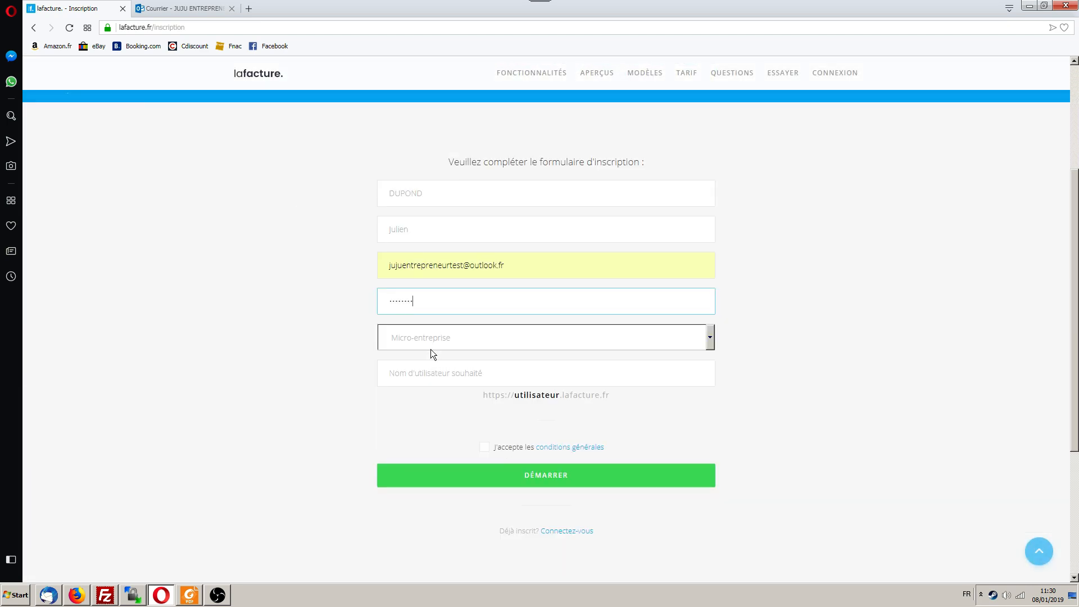
# Step: Choose Micro-entreprise as the business type and enter the subdomain jujutest
pyautogui.click(426, 334)
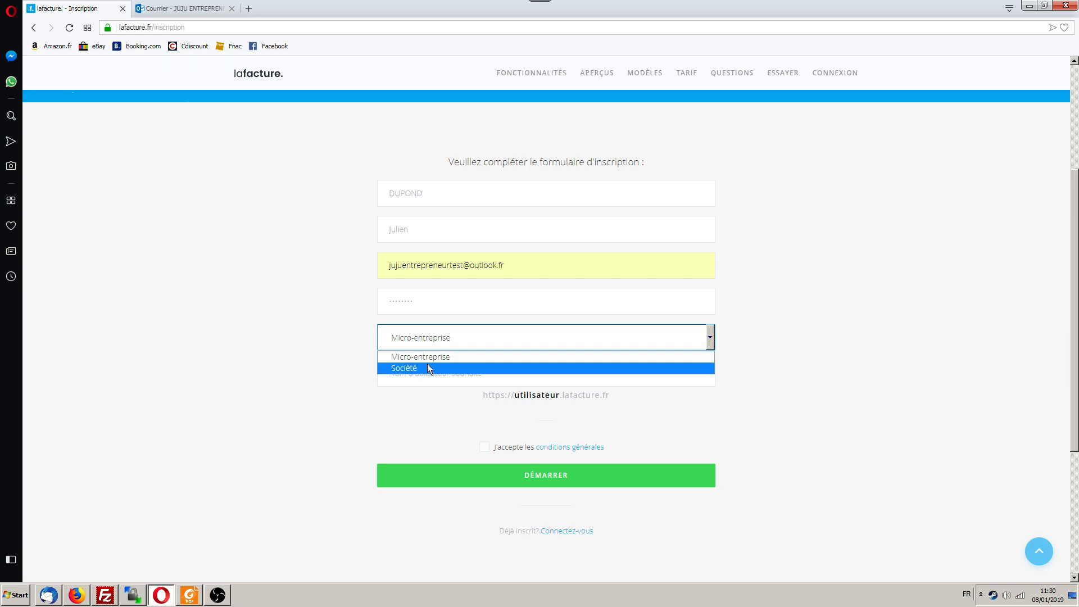
pyautogui.click(426, 357)
pyautogui.click(462, 382)
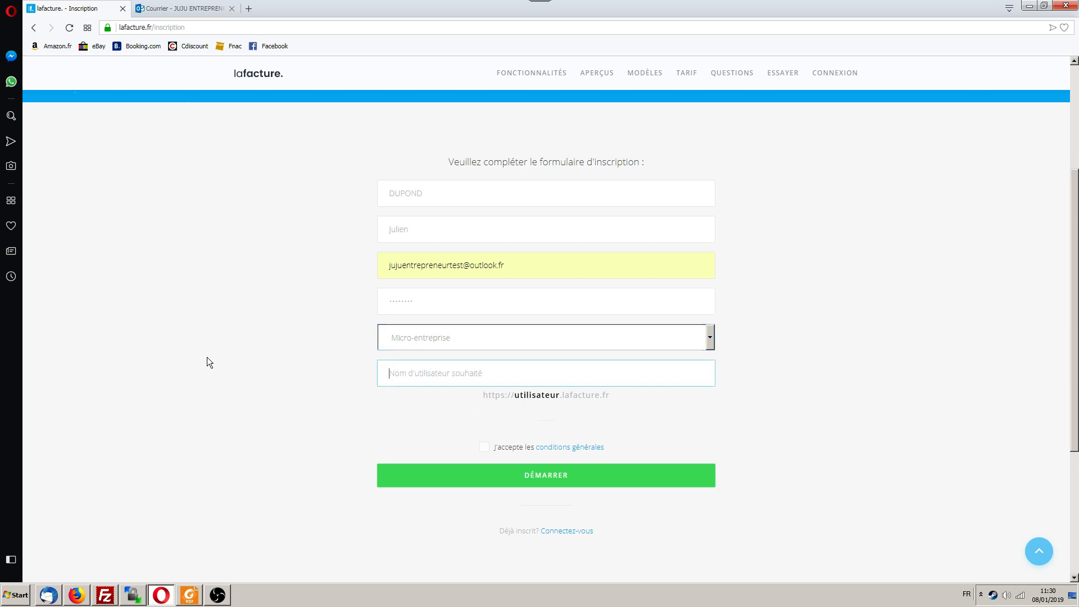
pyautogui.write('juj')
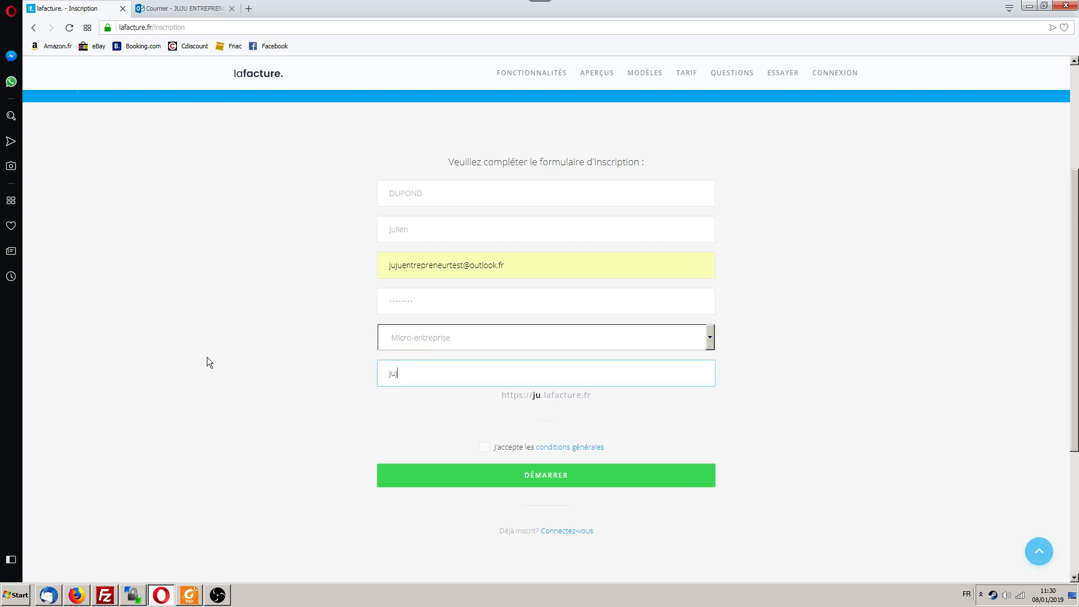
pyautogui.write('utest')
pyautogui.moveTo(614, 399); pyautogui.dragTo(493, 400)
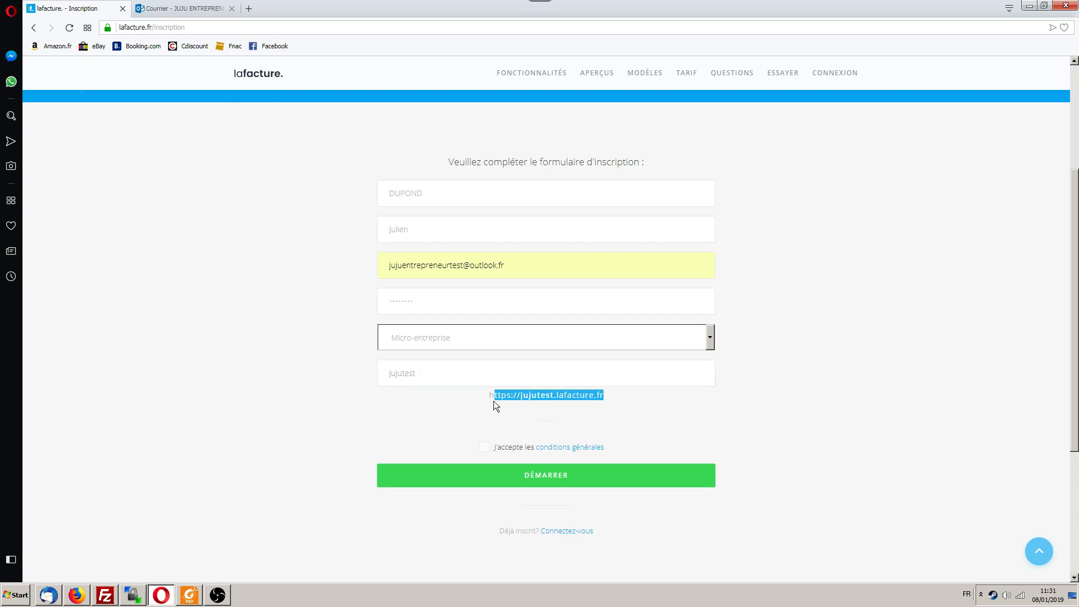
pyautogui.click(578, 407)
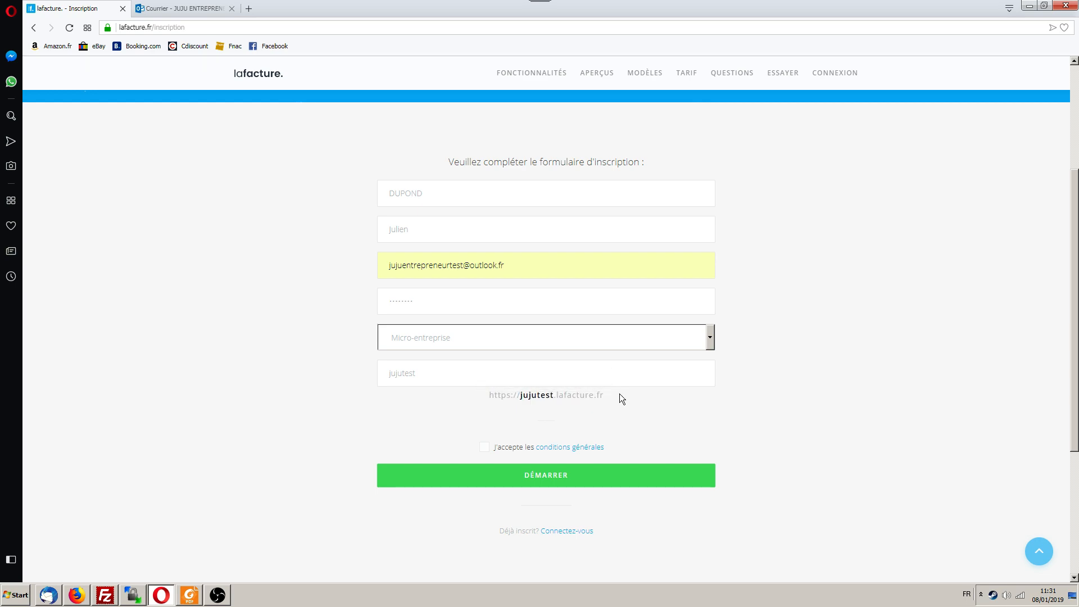
pyautogui.moveTo(619, 397); pyautogui.dragTo(488, 396)
pyautogui.click(497, 420)
pyautogui.moveTo(609, 399); pyautogui.dragTo(477, 390)
pyautogui.click(322, 412)
pyautogui.moveTo(617, 400); pyautogui.dragTo(482, 394)
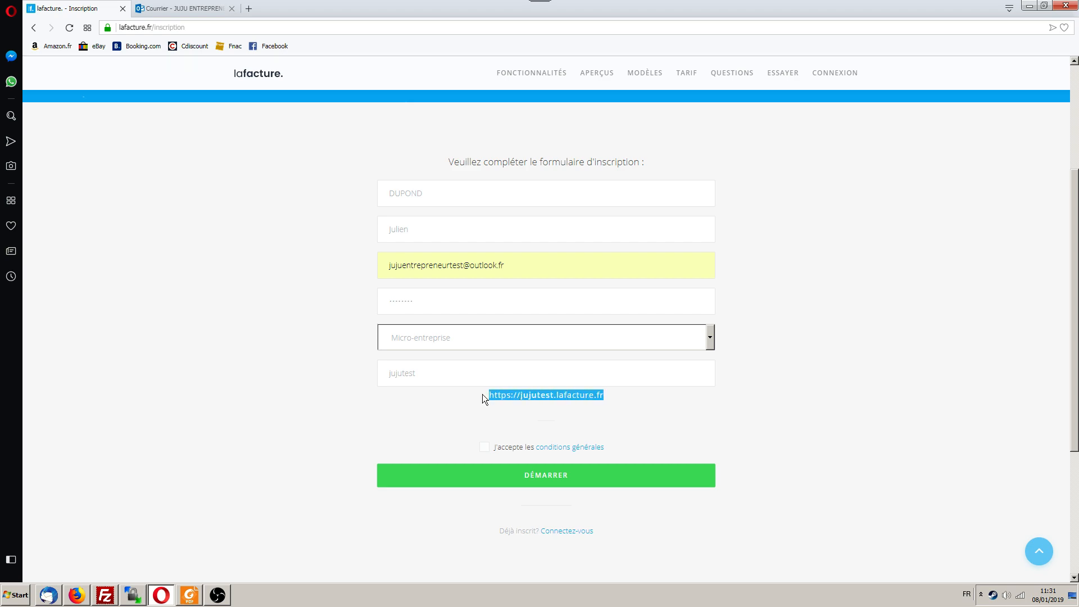
pyautogui.click(263, 404)
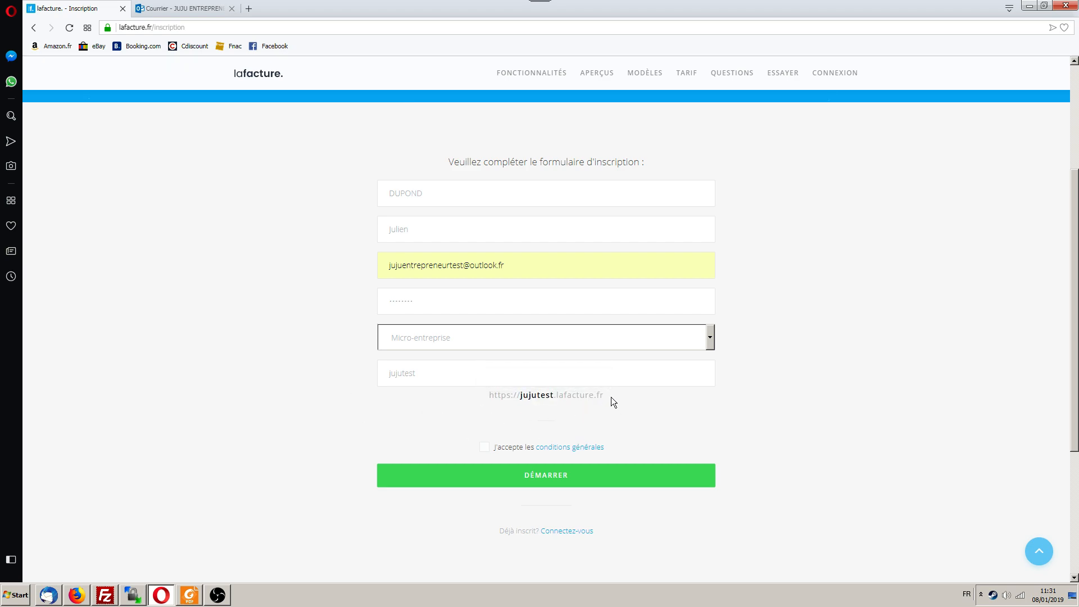
pyautogui.moveTo(612, 398)
pyautogui.mouseDown()
pyautogui.moveTo(491, 387)
pyautogui.moveTo(607, 401)
pyautogui.mouseUp()
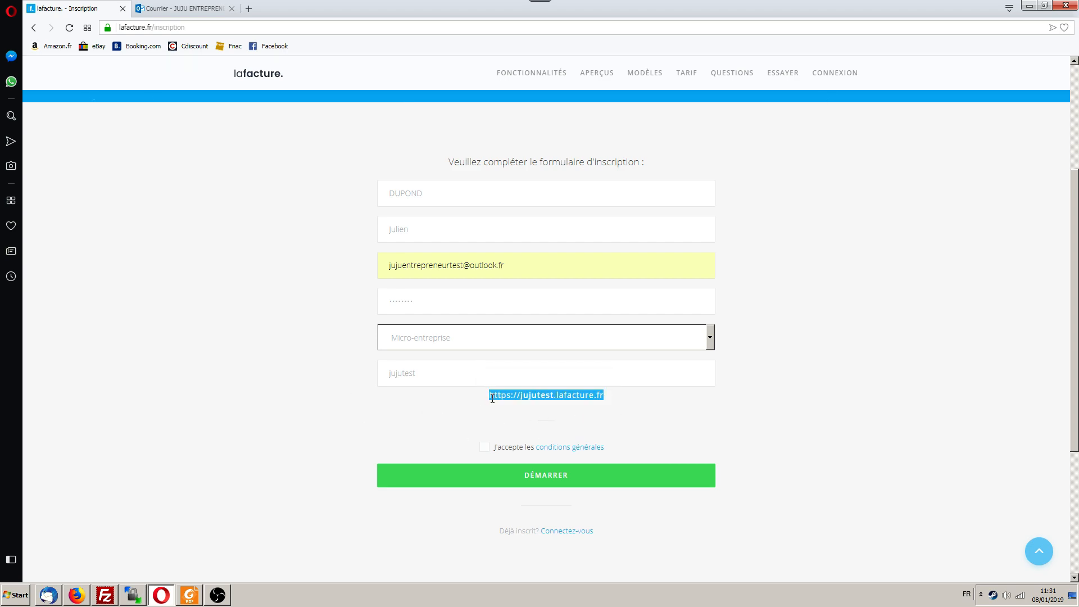
pyautogui.click(544, 402)
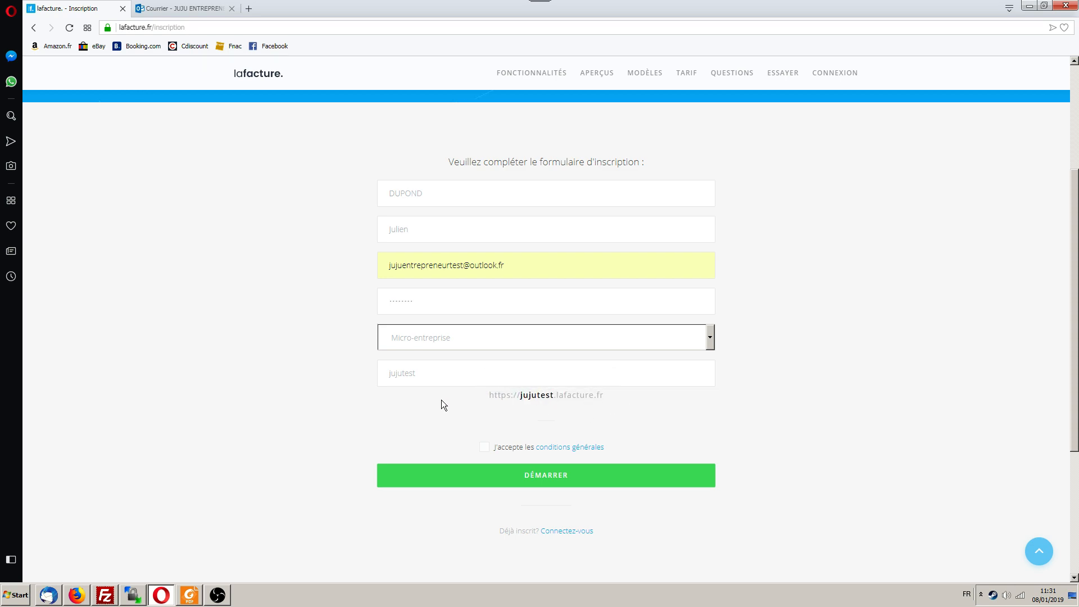
pyautogui.scroll(3, 261, 332)
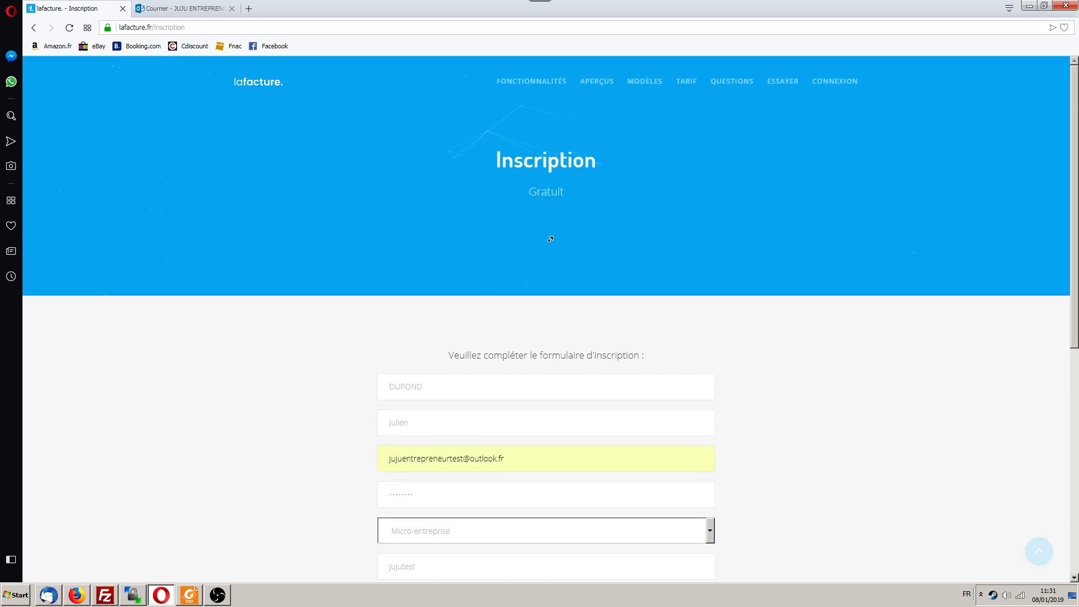
pyautogui.scroll(-2, 223, 336)
pyautogui.scroll(-5, 223, 336)
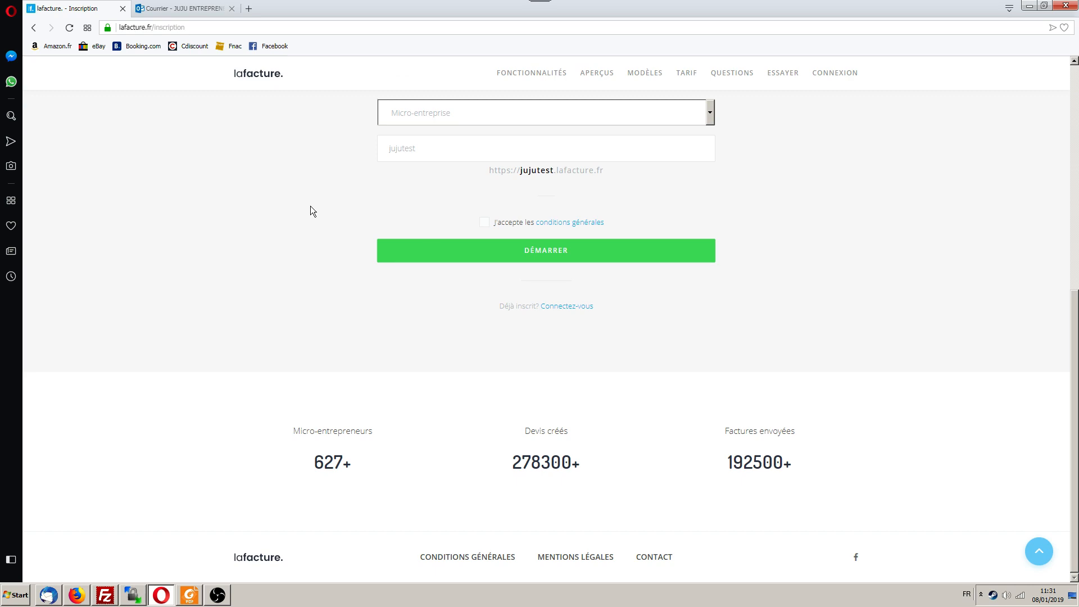
pyautogui.scroll(4, 310, 208)
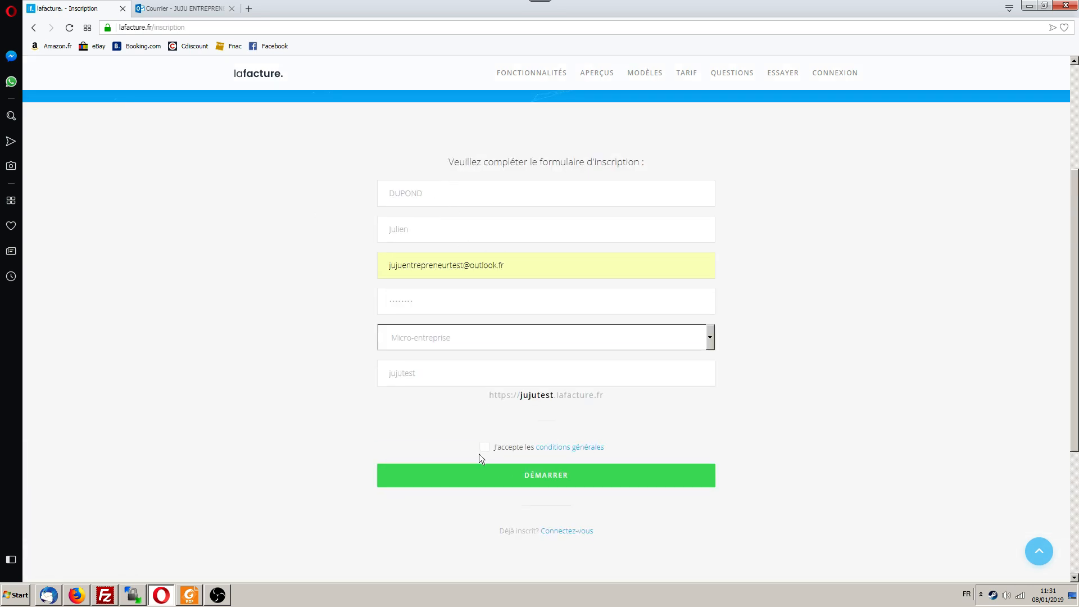
# Step: Submit the form with DÉMARRER and pass the reCAPTCHA by marking the three bus images
pyautogui.click(548, 479)
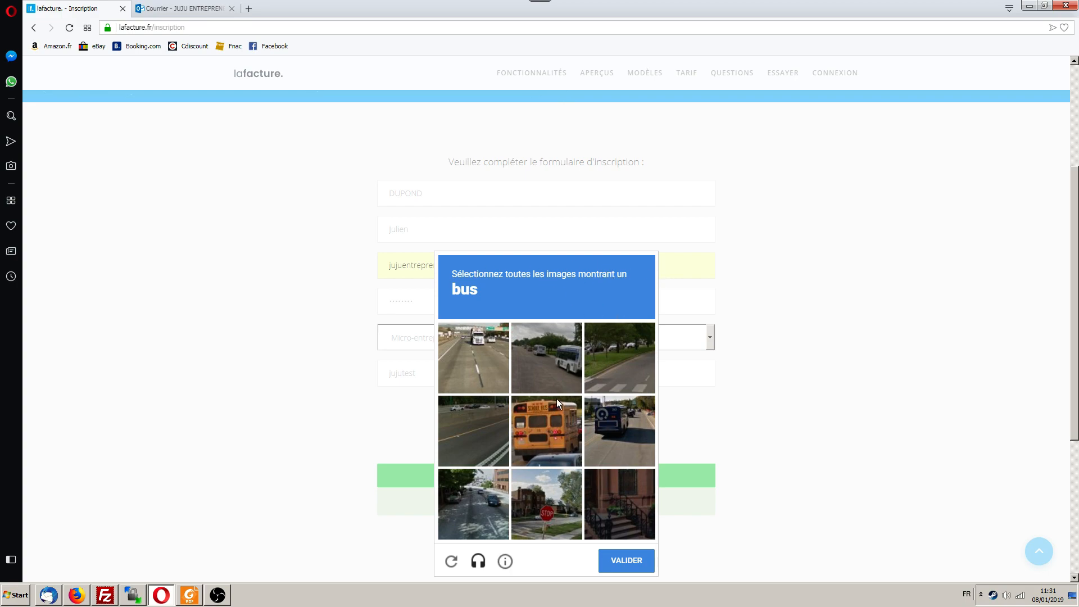
pyautogui.click(546, 365)
pyautogui.click(551, 434)
pyautogui.click(616, 441)
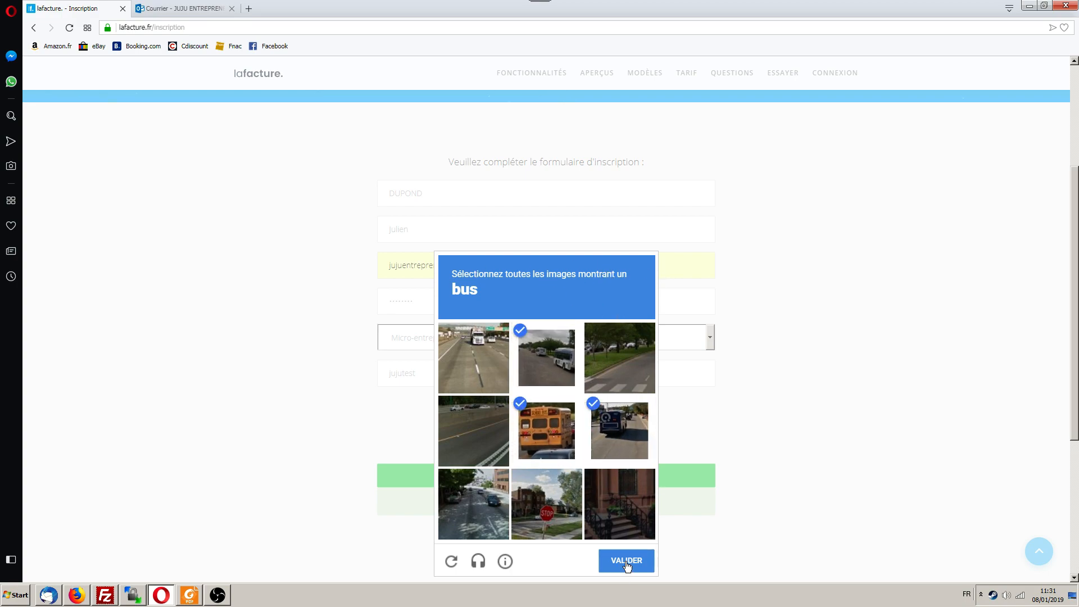
pyautogui.click(626, 561)
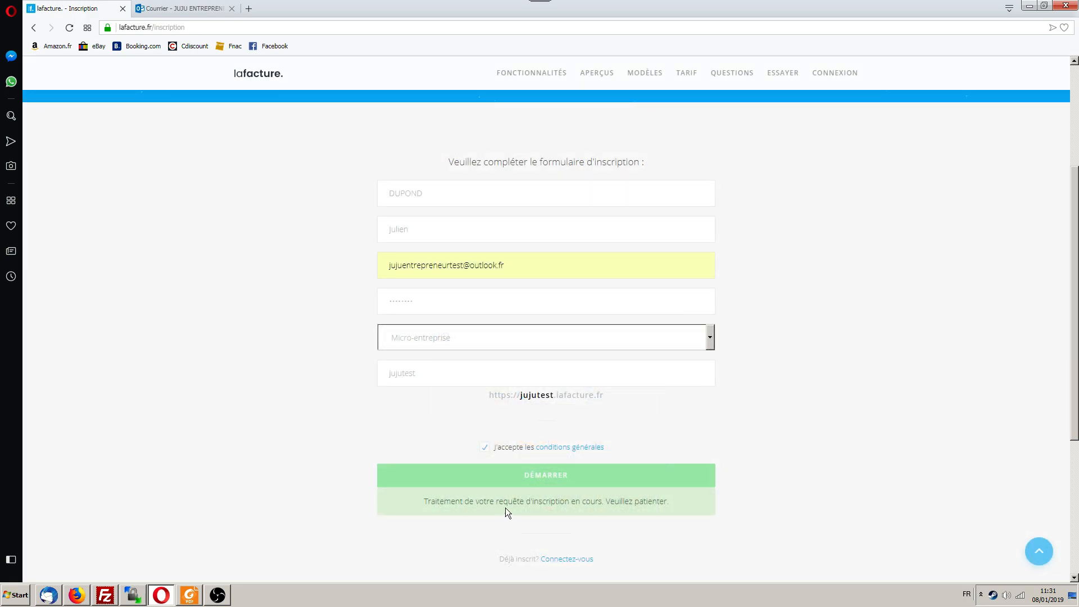
pyautogui.scroll(-4, 306, 319)
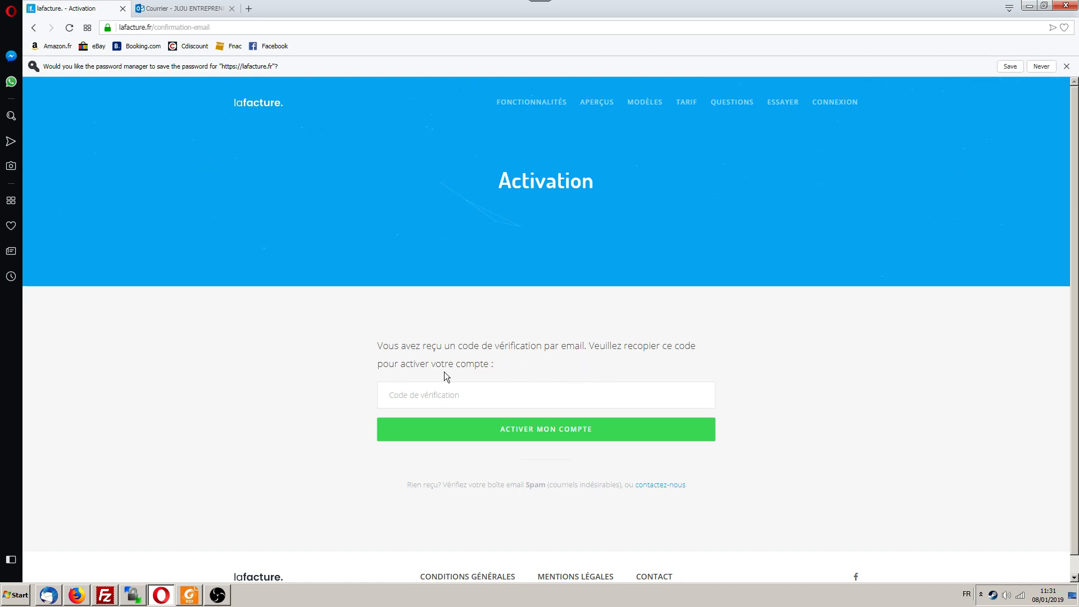
# Step: Switch to the Outlook Courrier tab showing the LaFacture confirmation email
pyautogui.click(166, 15)
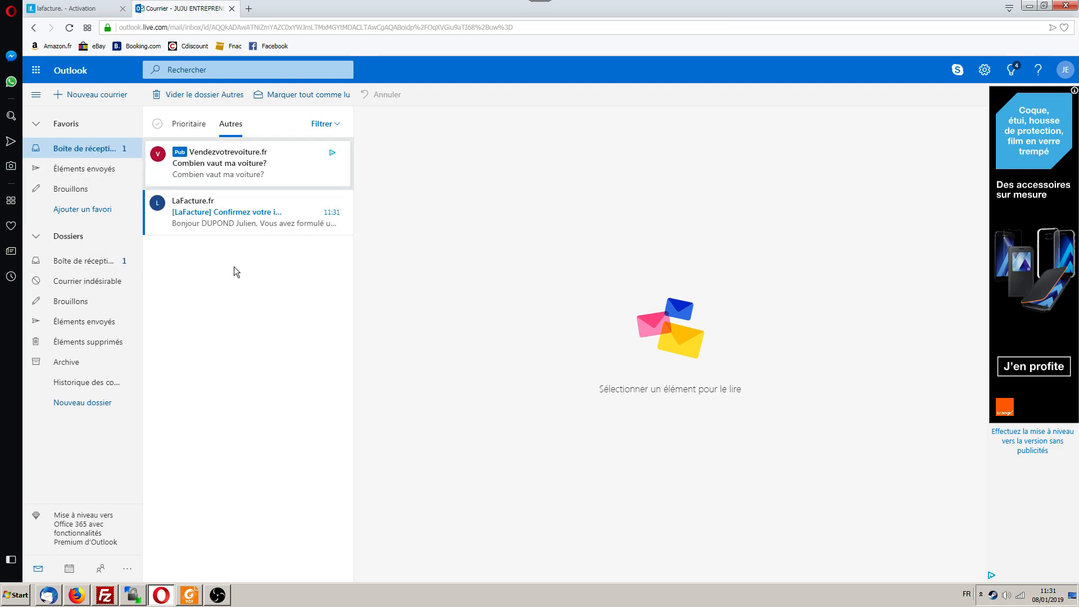
# Step: Open the LaFacture email, select its verification code, and follow the 'Activer mon compte' link
pyautogui.click(270, 227)
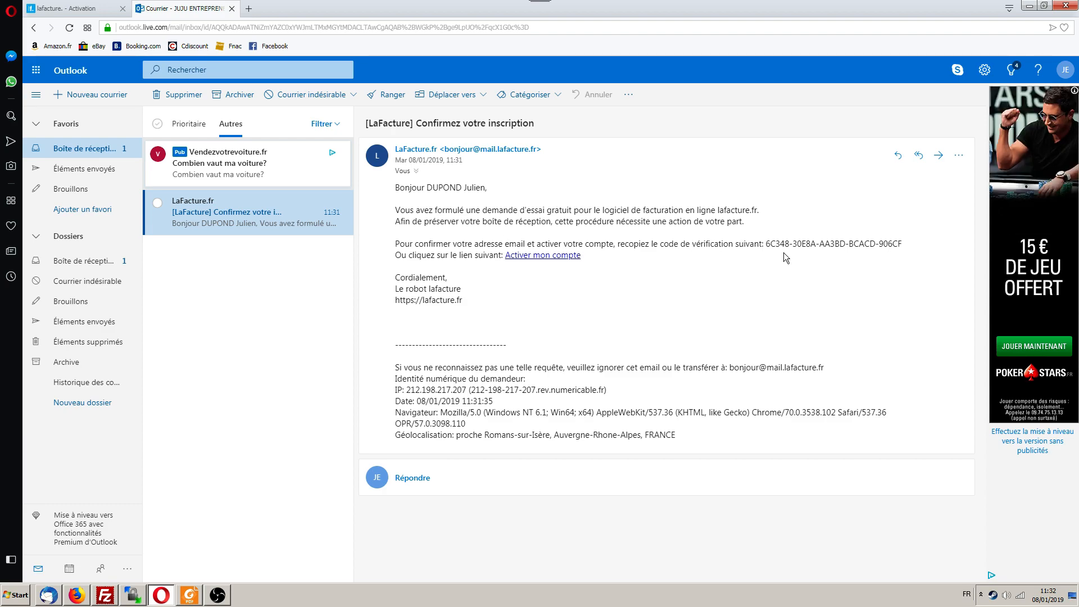
pyautogui.moveTo(902, 244); pyautogui.dragTo(766, 244)
pyautogui.click(92, 8)
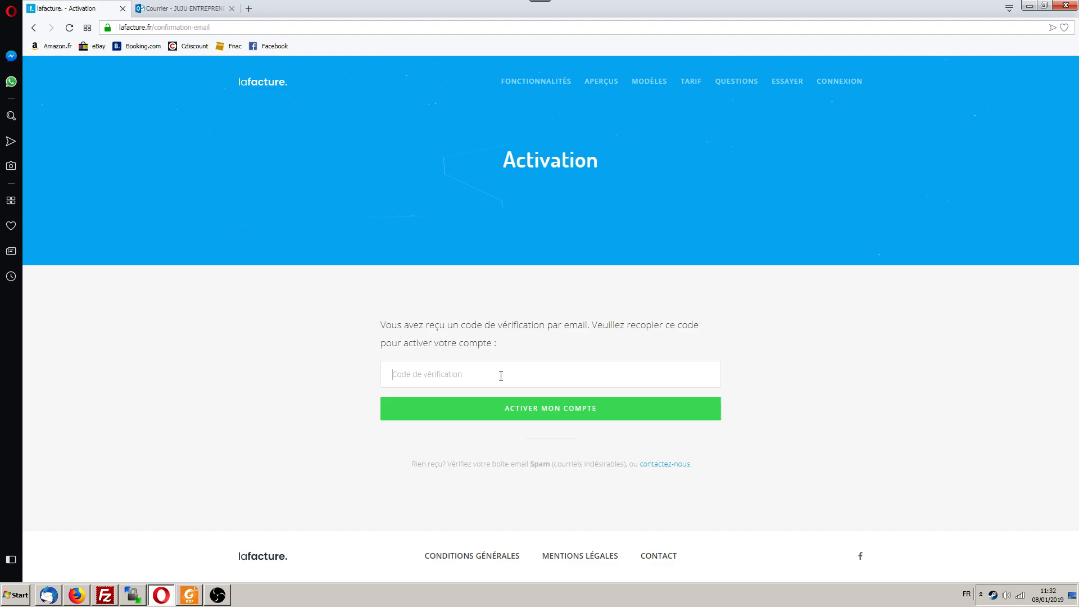
pyautogui.click(151, 10)
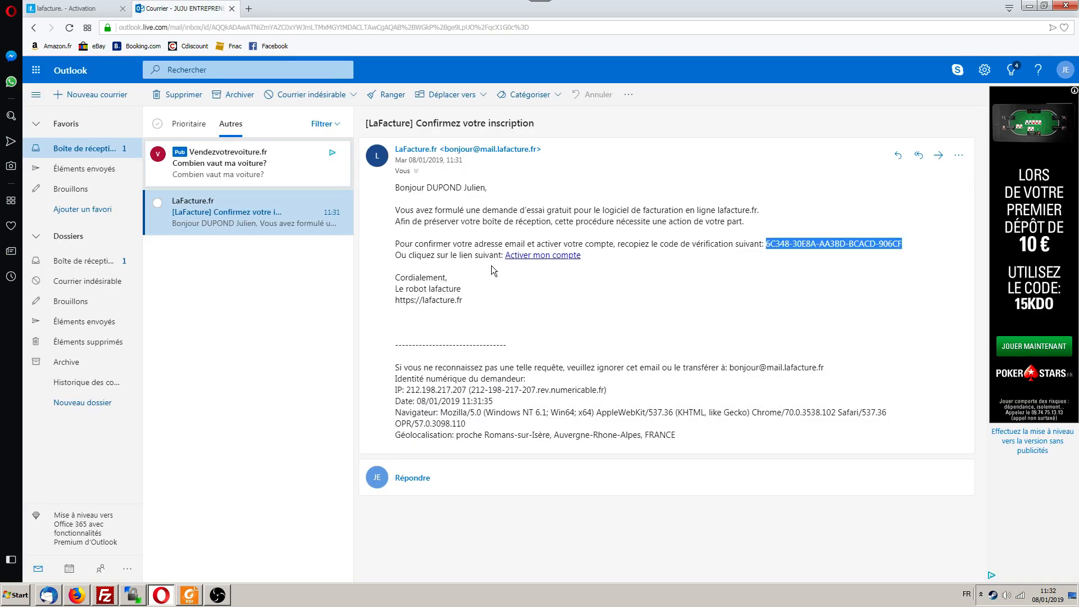
pyautogui.click(541, 256)
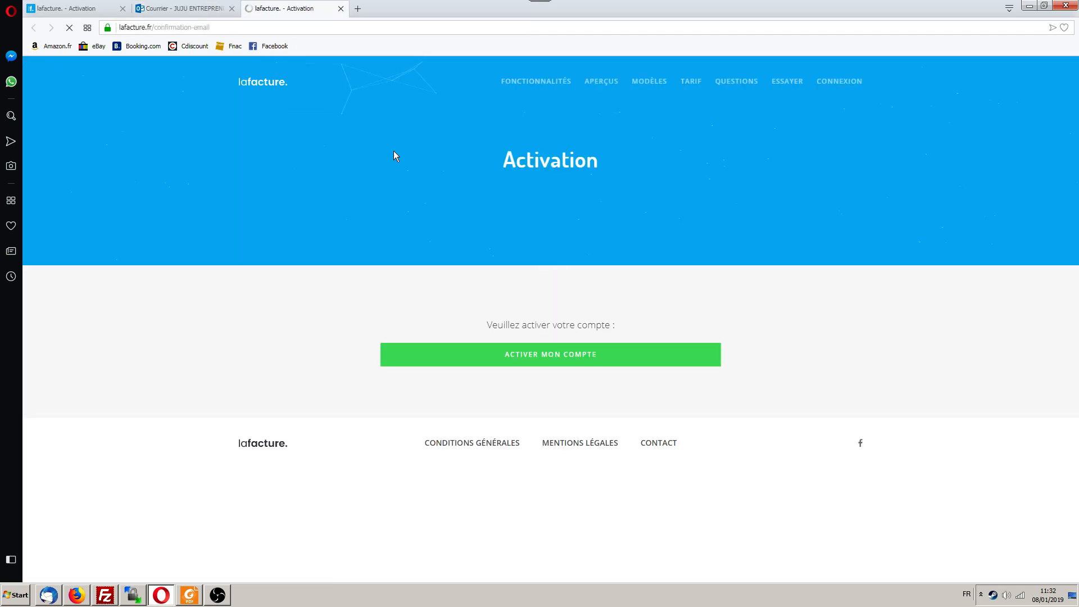
# Step: Activate the account, mark the three storefront captcha images, and wait for installation to finish
pyautogui.click(535, 361)
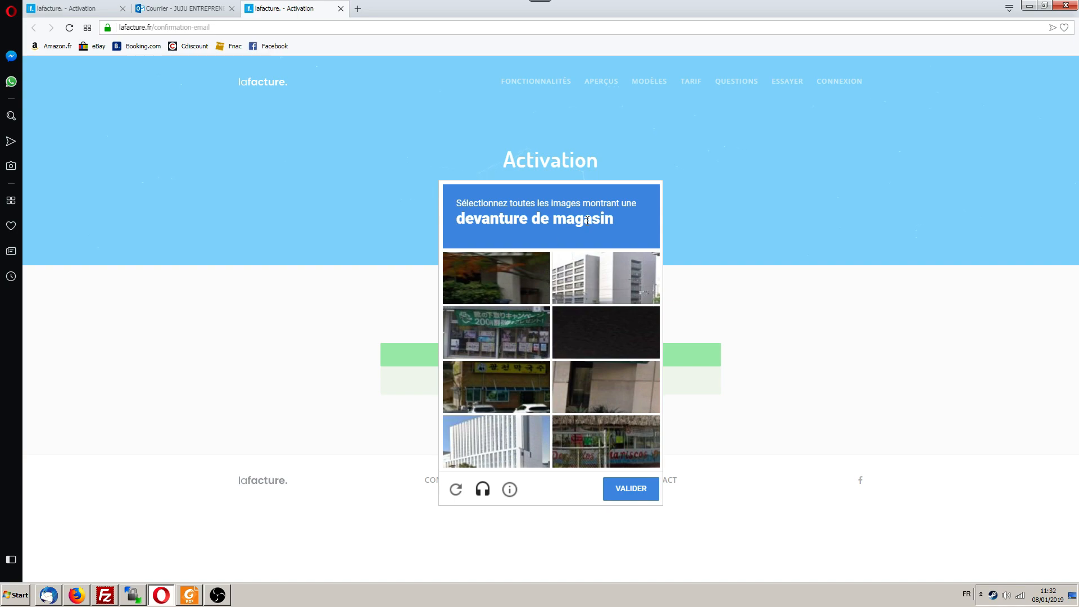
pyautogui.click(521, 336)
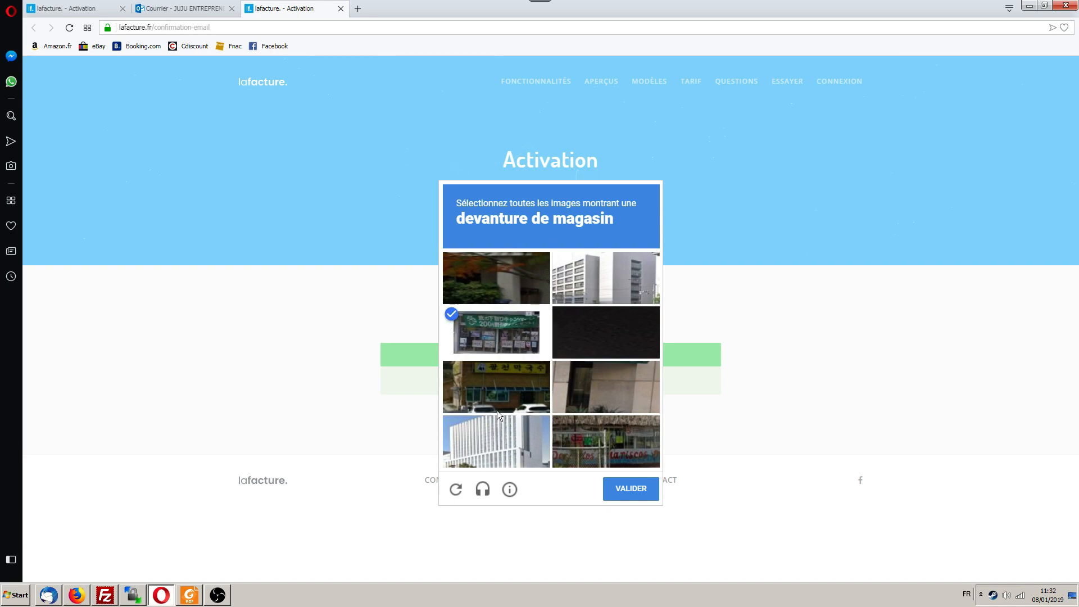
pyautogui.click(536, 408)
pyautogui.click(587, 447)
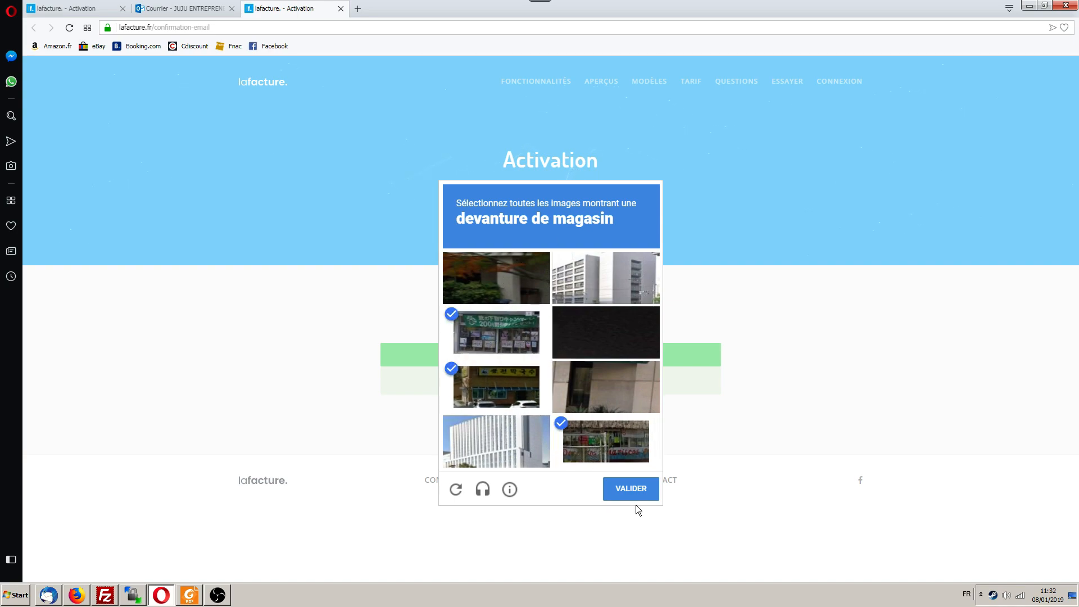
pyautogui.click(631, 488)
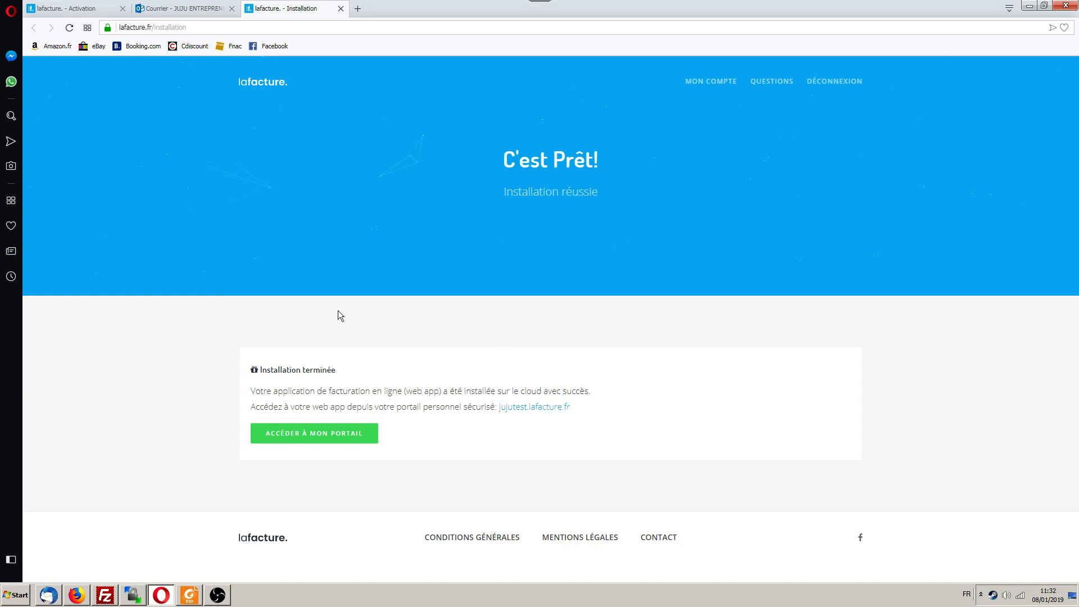
pyautogui.click(207, 9)
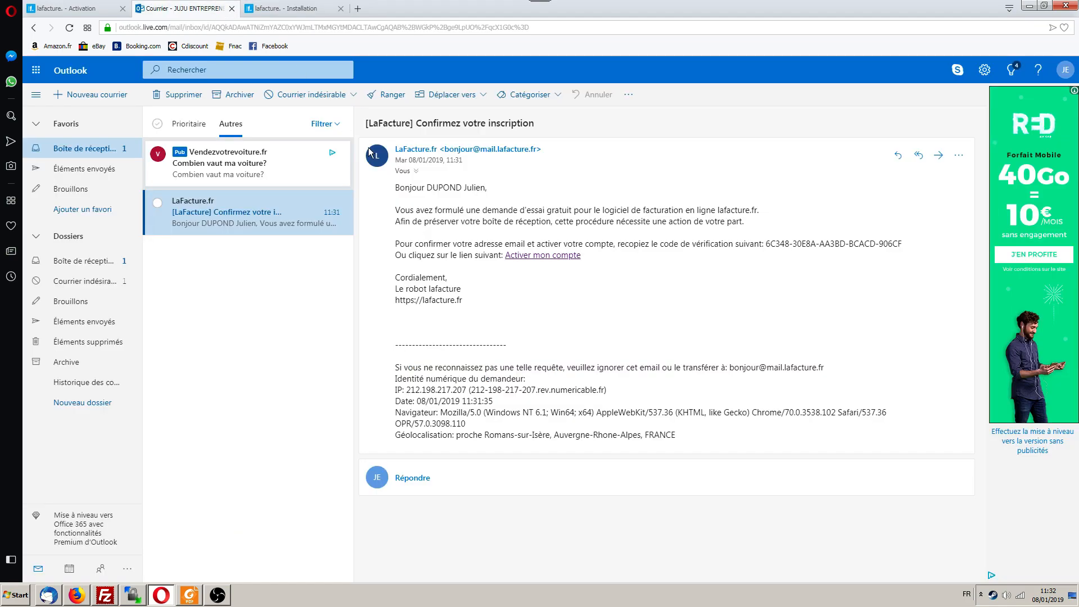
pyautogui.click(250, 10)
# Step: Enter the jujutest portal via ACCÉDER À MON PORTAIL and show its Tableau de bord
pyautogui.click(313, 434)
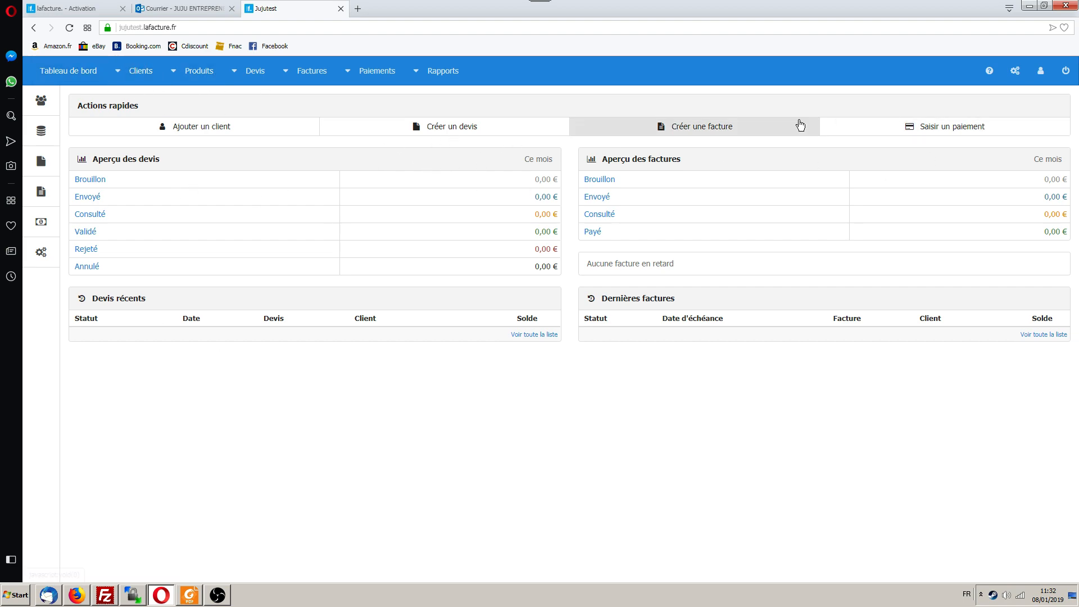
pyautogui.click(62, 71)
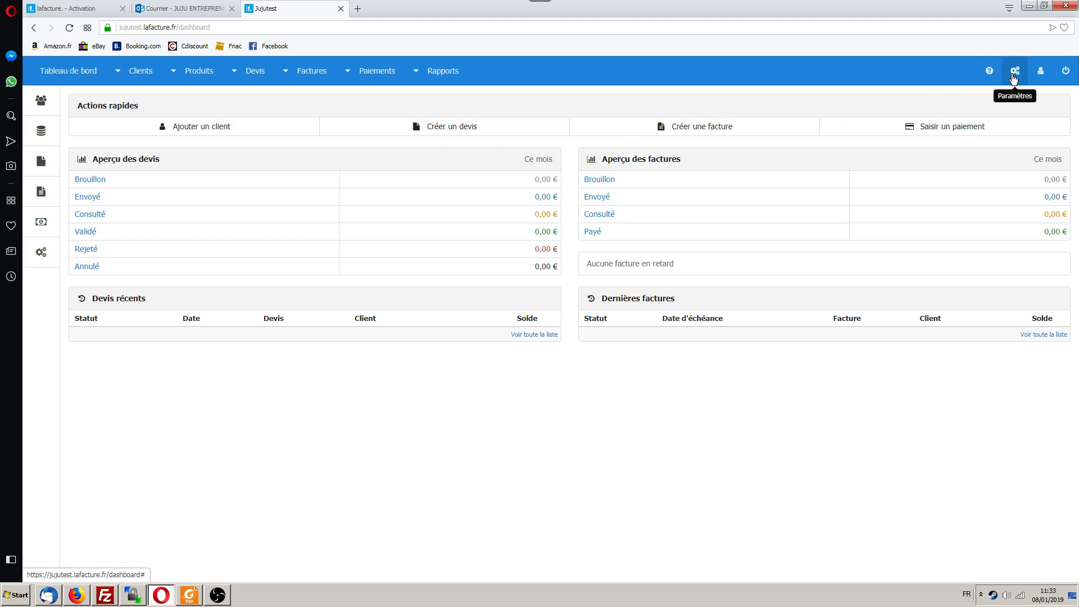
# Step: Open the system Paramètres page and show the Factures settings
pyautogui.click(1015, 78)
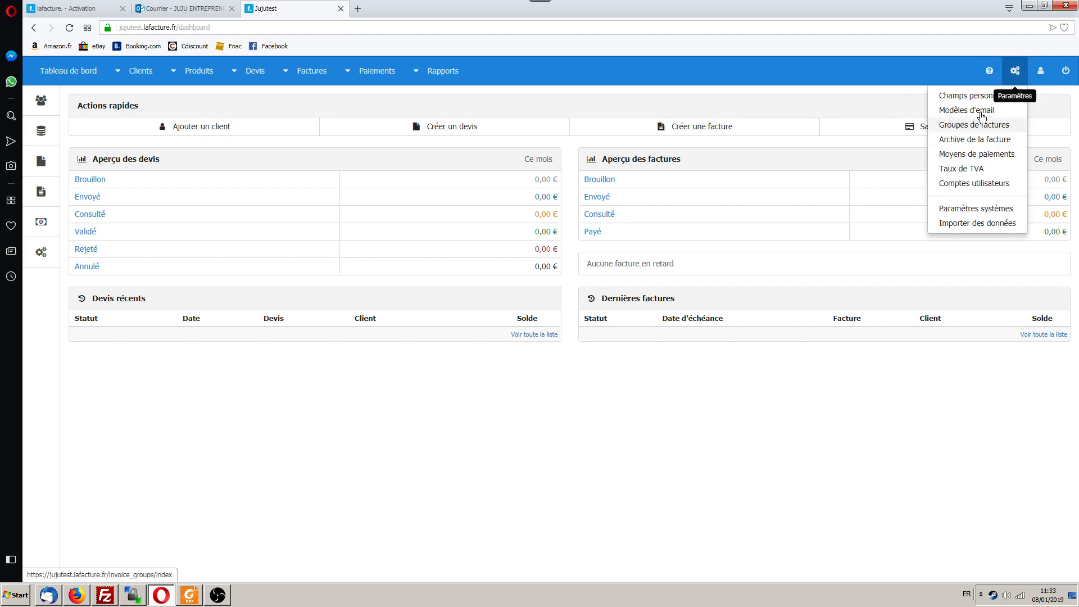
pyautogui.click(976, 209)
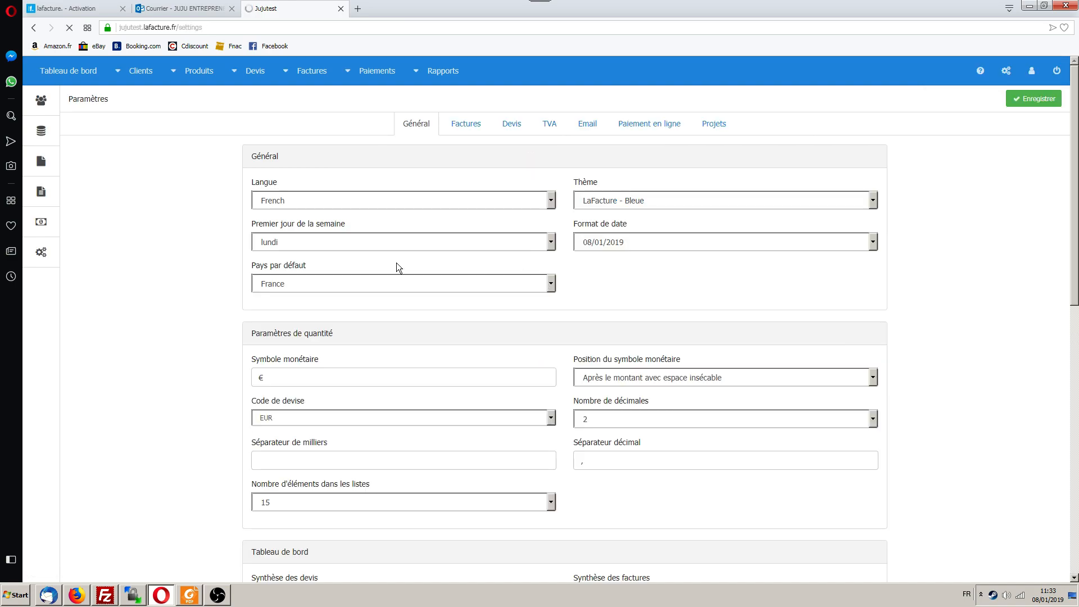
pyautogui.scroll(10, 180, 279)
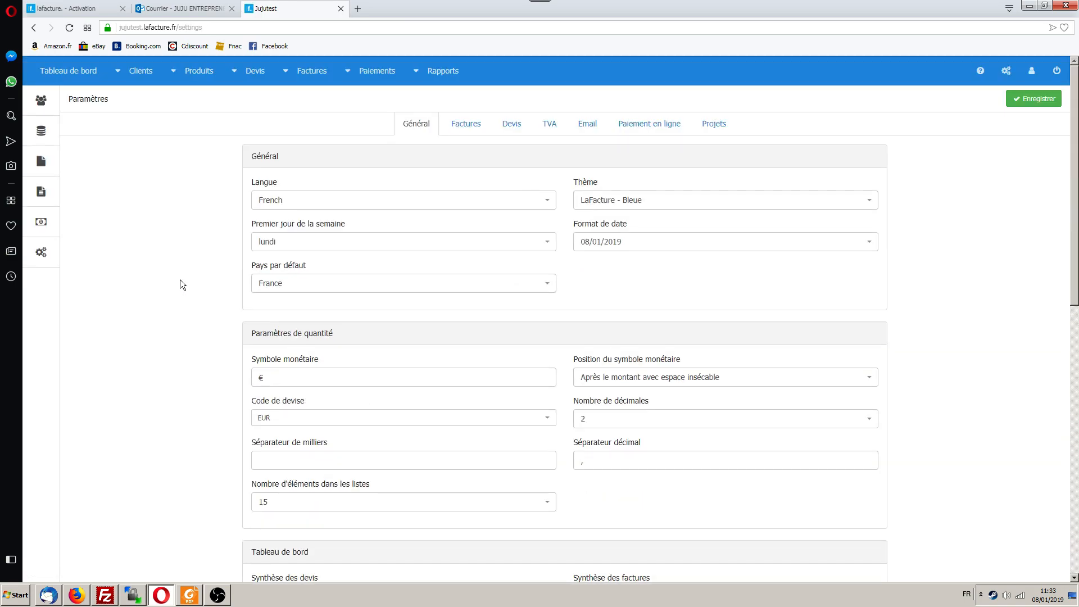
pyautogui.scroll(-9, 234, 286)
pyautogui.scroll(9, 208, 275)
pyautogui.click(462, 124)
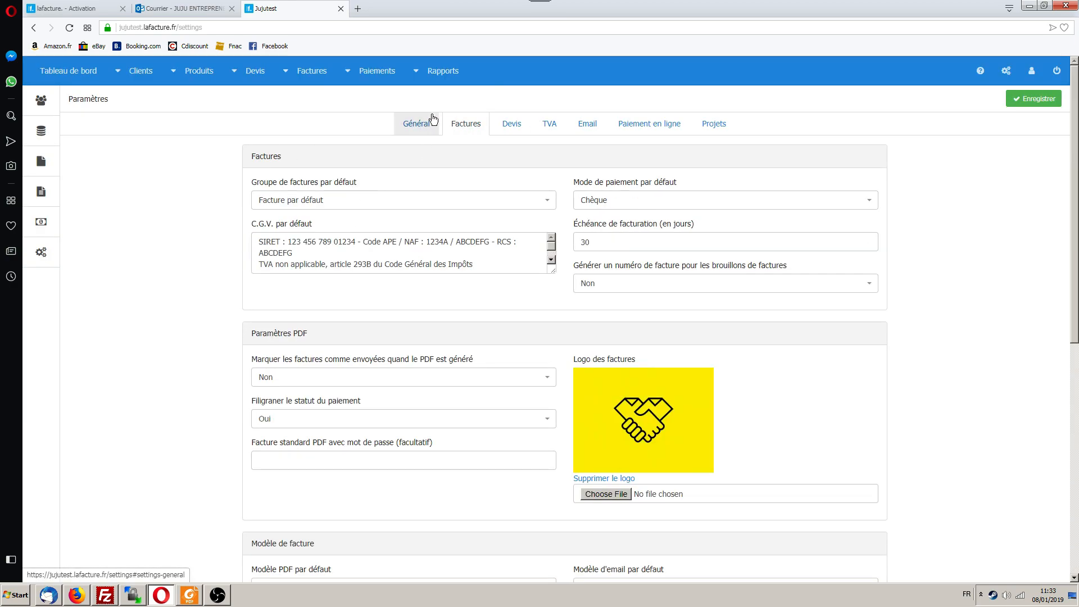
# Step: Examine the default C.G.V. terms text and locate its SIRET number
pyautogui.moveTo(249, 223); pyautogui.dragTo(290, 223)
pyautogui.click(225, 232)
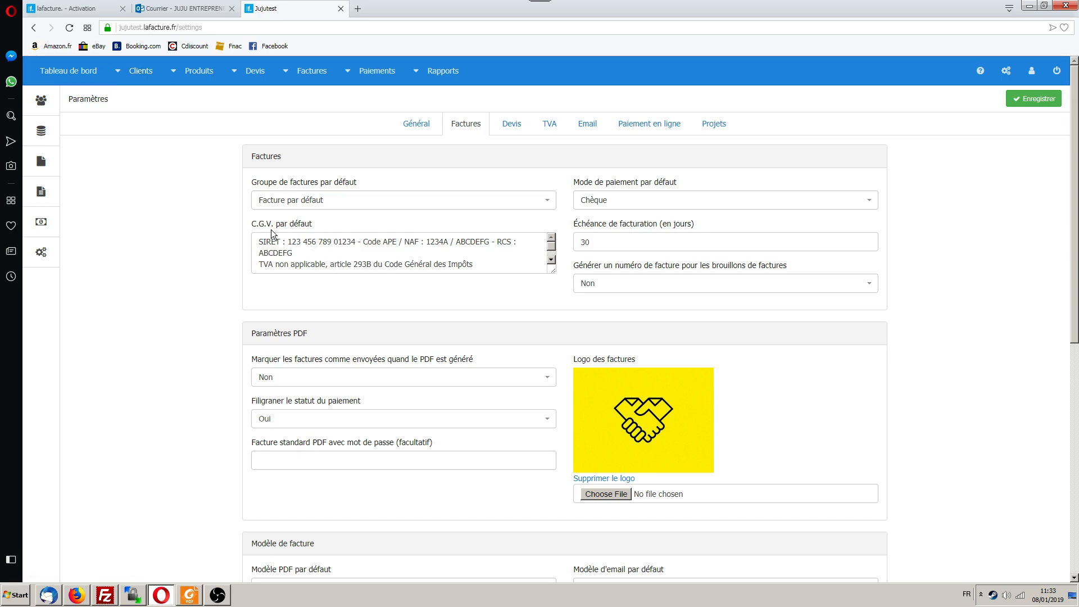
pyautogui.tripleClick(284, 243)
pyautogui.click(313, 243)
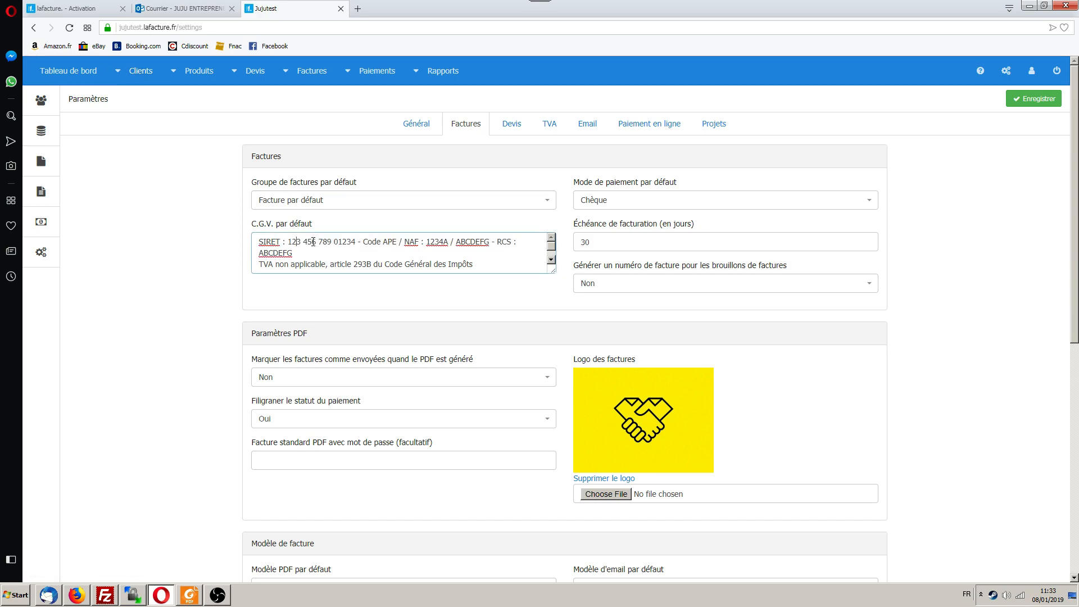
pyautogui.moveTo(353, 243); pyautogui.dragTo(292, 246)
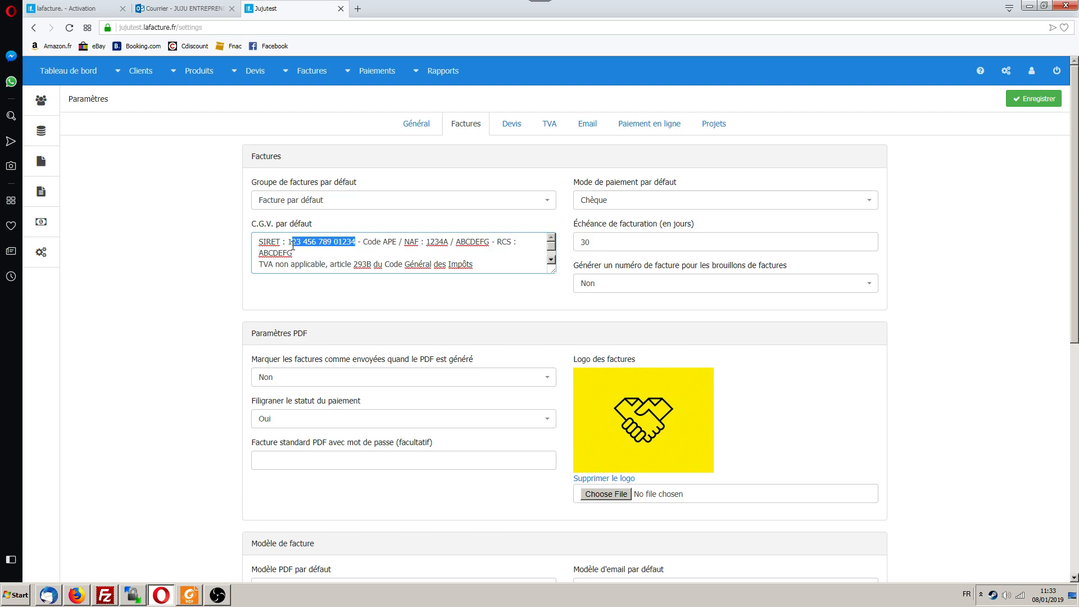
pyautogui.click(136, 245)
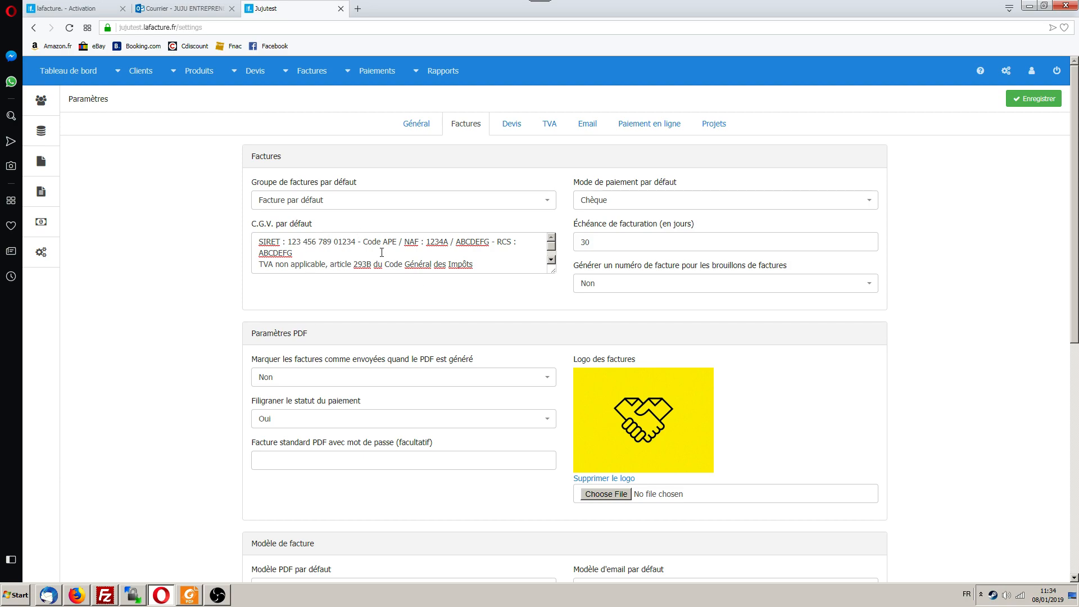
pyautogui.moveTo(472, 264); pyautogui.dragTo(339, 249)
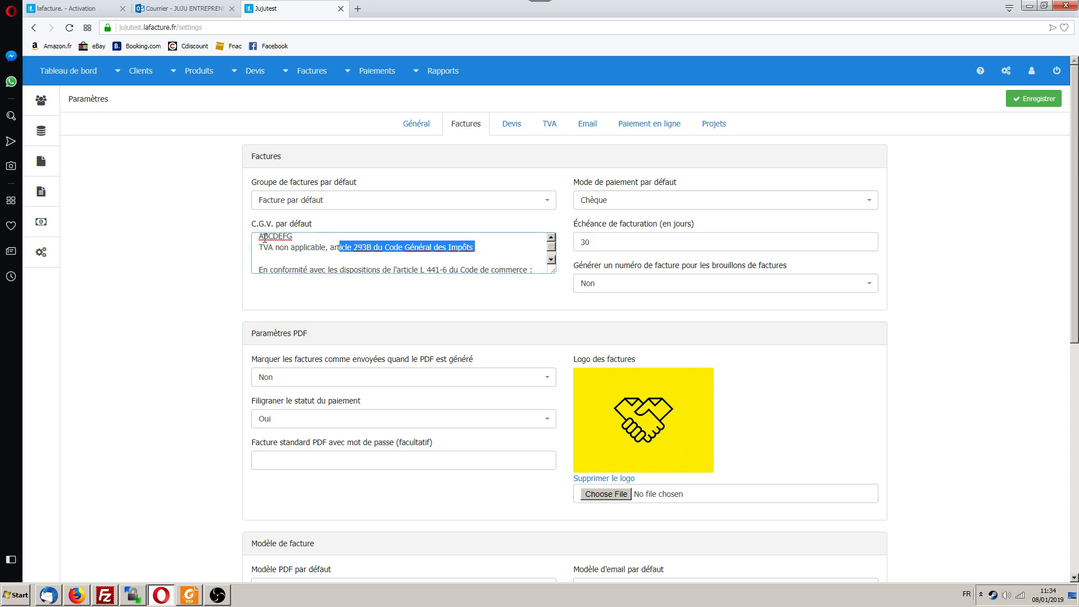
pyautogui.click(269, 247)
pyautogui.moveTo(475, 249); pyautogui.dragTo(270, 252)
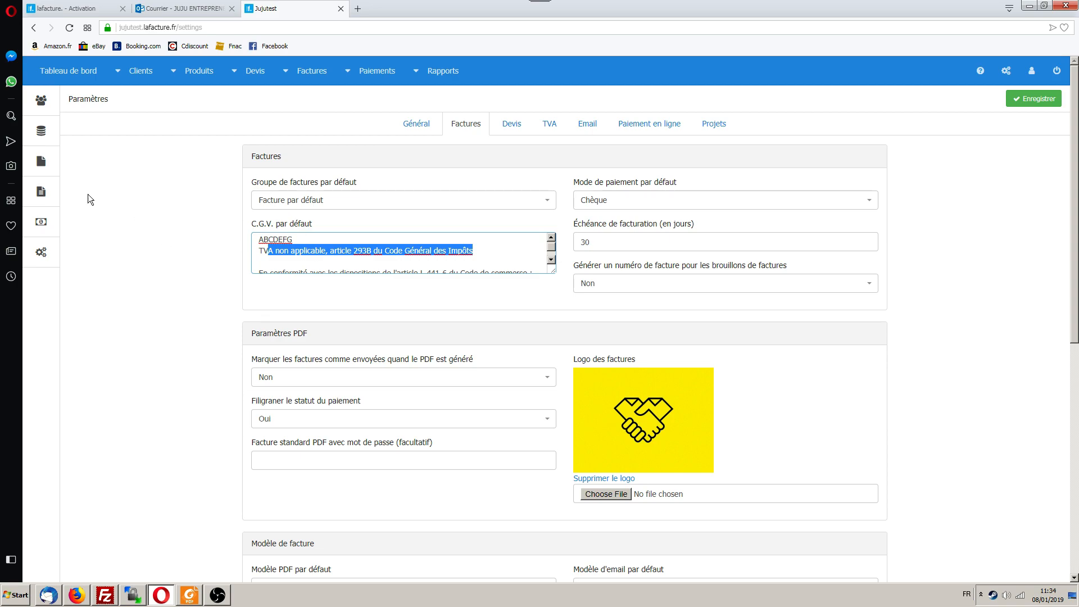
pyautogui.scroll(1, 301, 255)
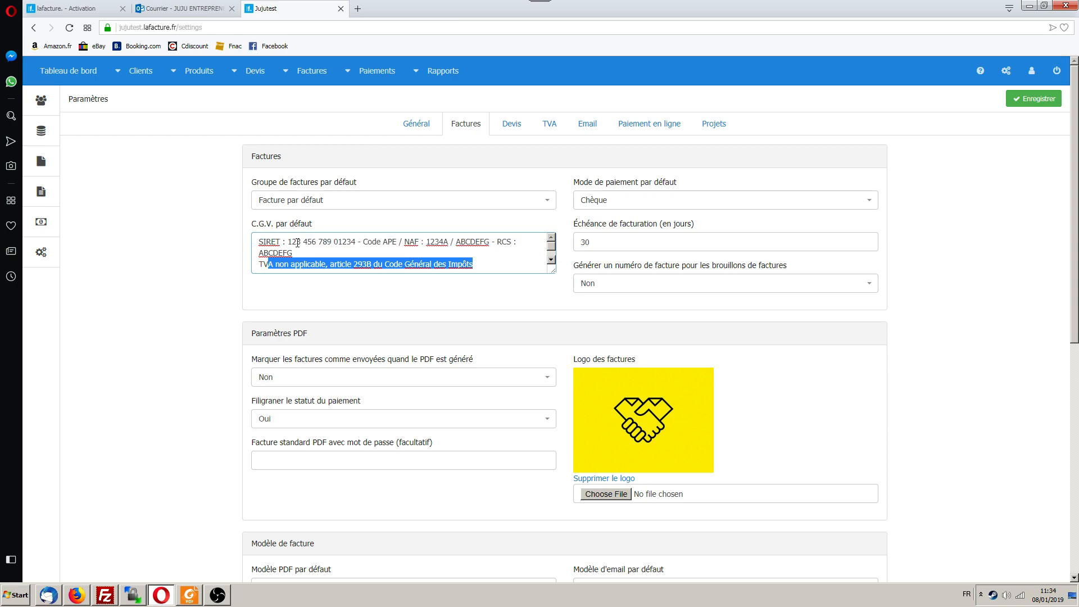
pyautogui.doubleClick(297, 243)
pyautogui.click(333, 243)
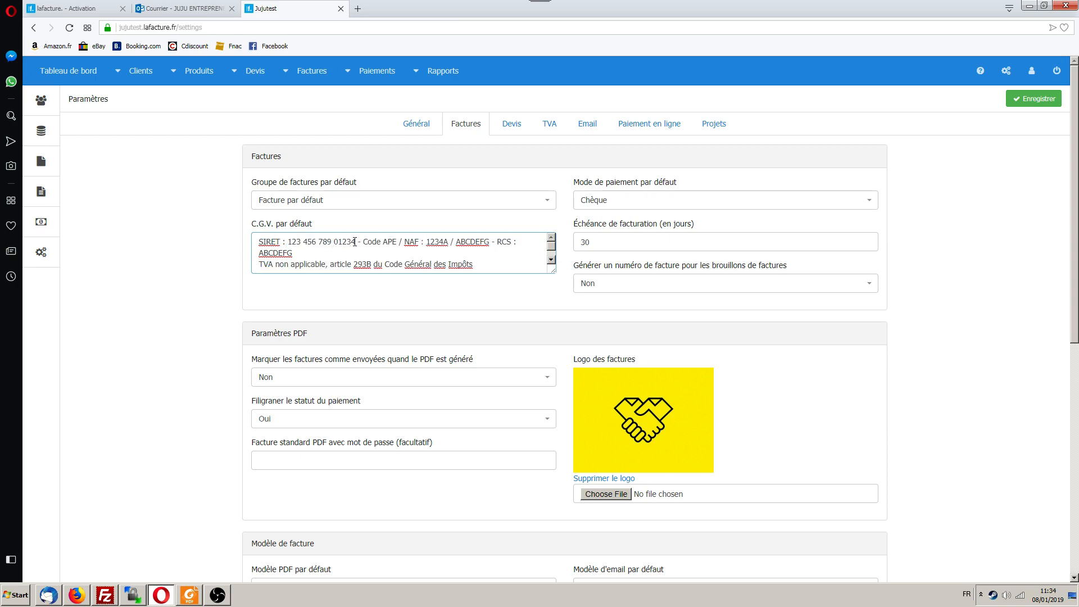
pyautogui.moveTo(354, 242); pyautogui.dragTo(306, 240)
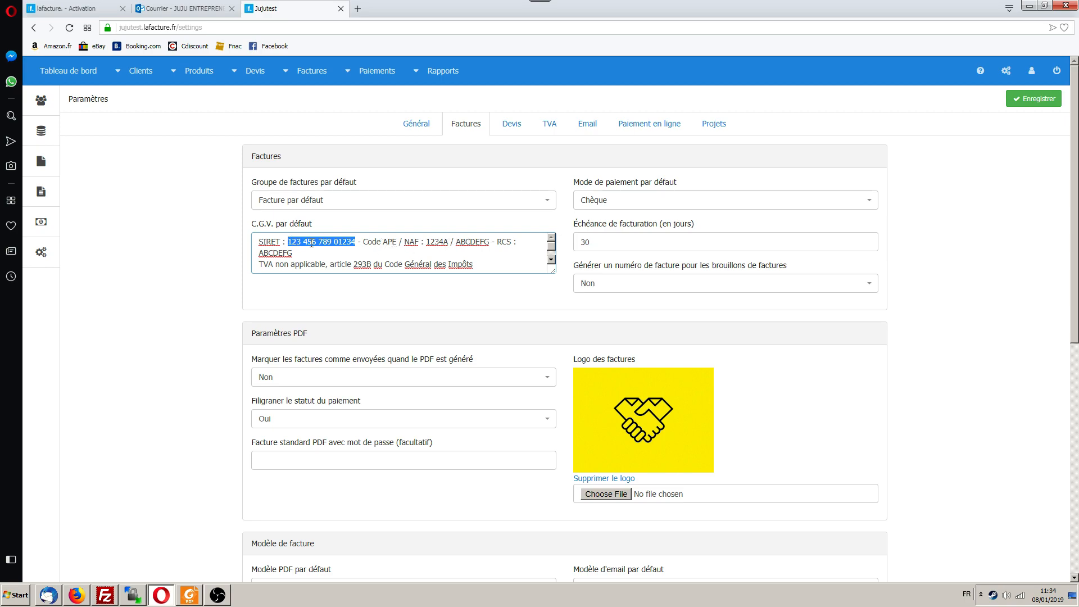
pyautogui.moveTo(356, 241); pyautogui.dragTo(287, 241)
pyautogui.click(336, 241)
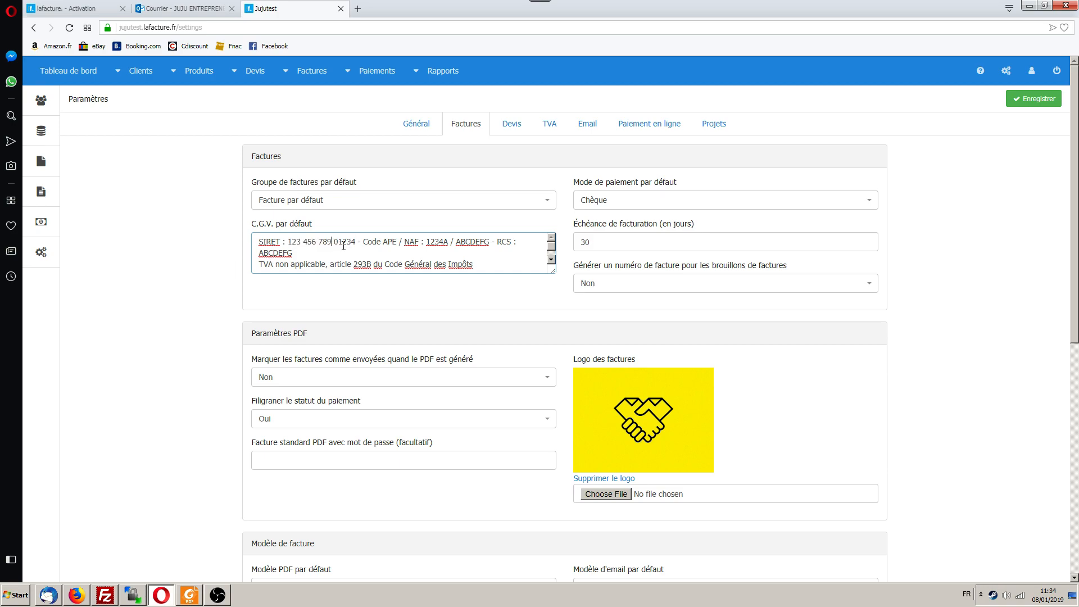
# Step: Replace the SIRET, NAF and RCS placeholders with 1234, 1234F and 1234
pyautogui.moveTo(354, 240); pyautogui.dragTo(289, 241)
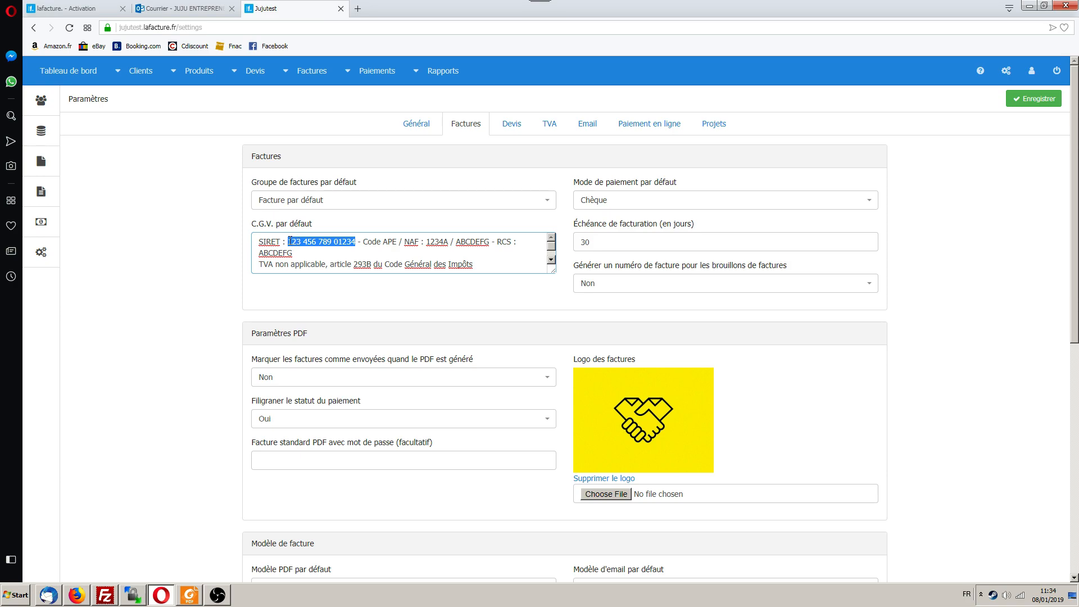
pyautogui.write('1234')
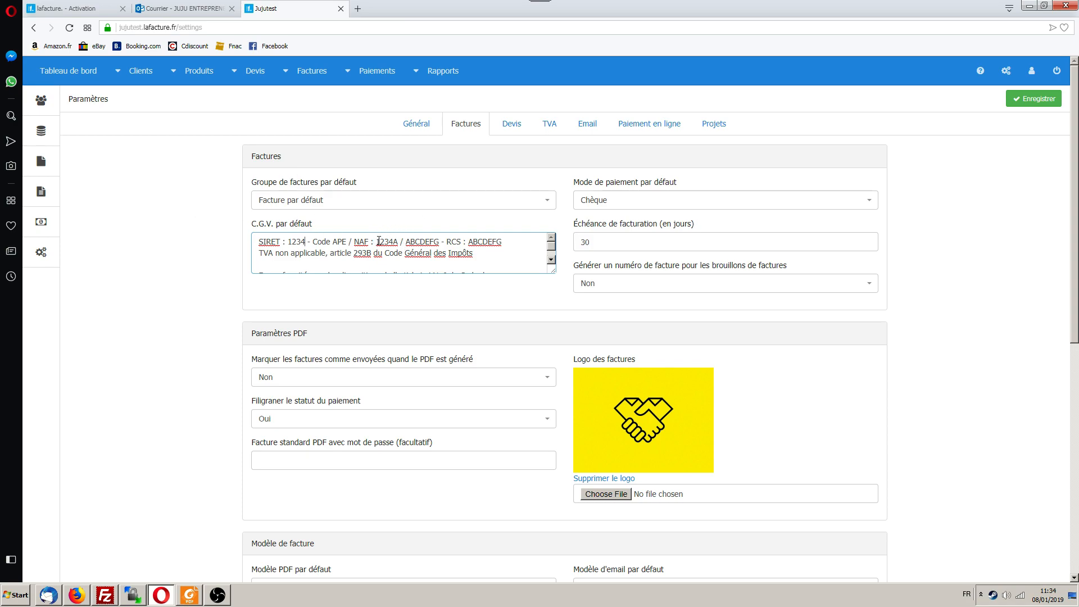
pyautogui.moveTo(376, 241); pyautogui.dragTo(439, 242)
pyautogui.write('1234')
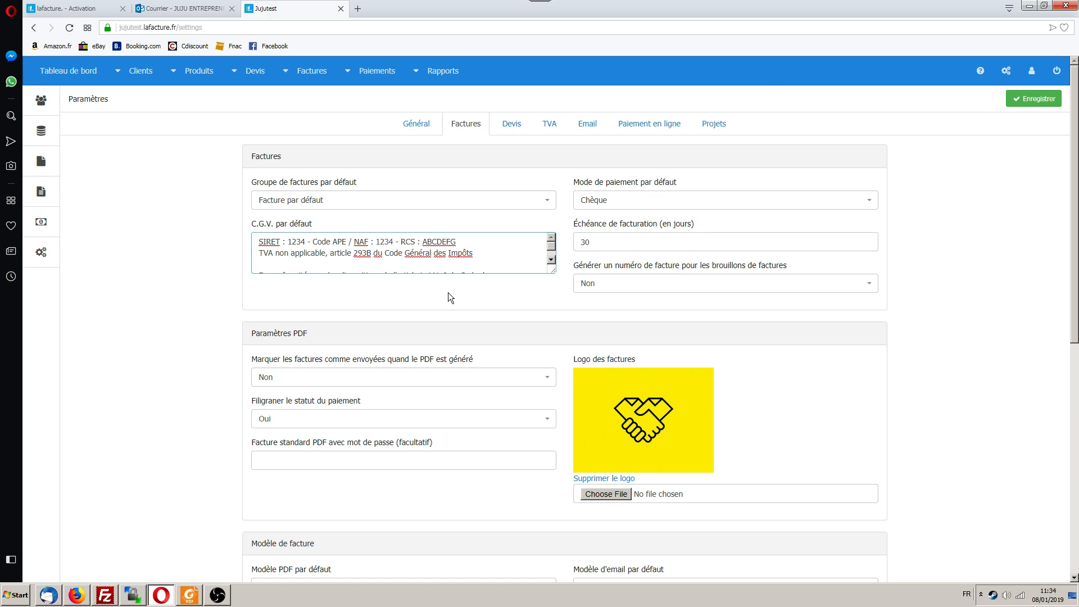
pyautogui.write('F')
pyautogui.moveTo(427, 242); pyautogui.dragTo(460, 240)
pyautogui.write('1234')
pyautogui.moveTo(259, 253); pyautogui.dragTo(506, 256)
pyautogui.click(498, 261)
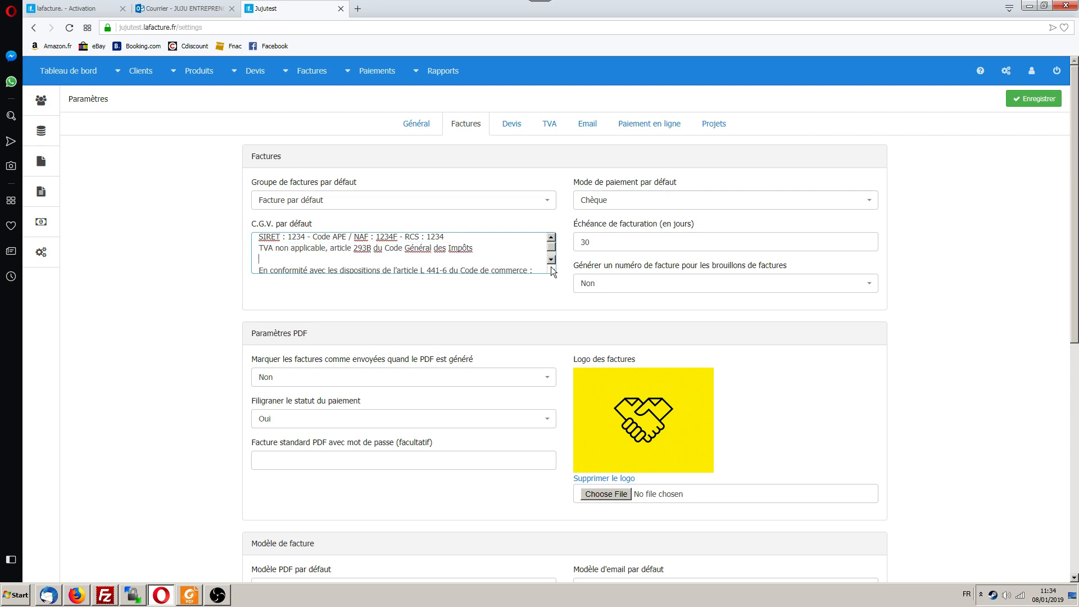
pyautogui.click(551, 259)
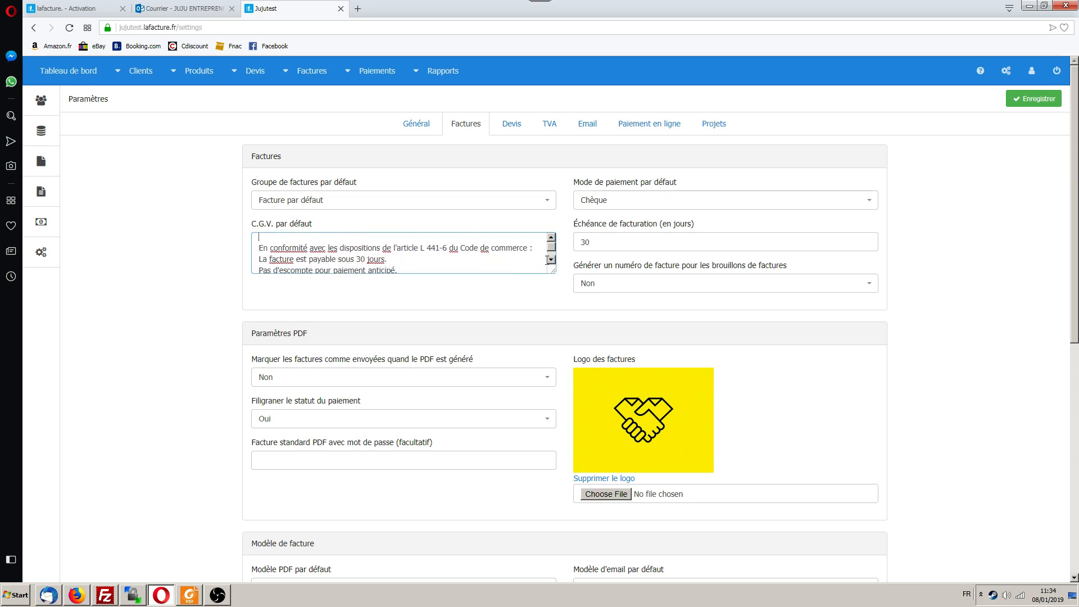
# Step: Save the updated invoice settings with Enregistrer
pyautogui.scroll(-5, 551, 260)
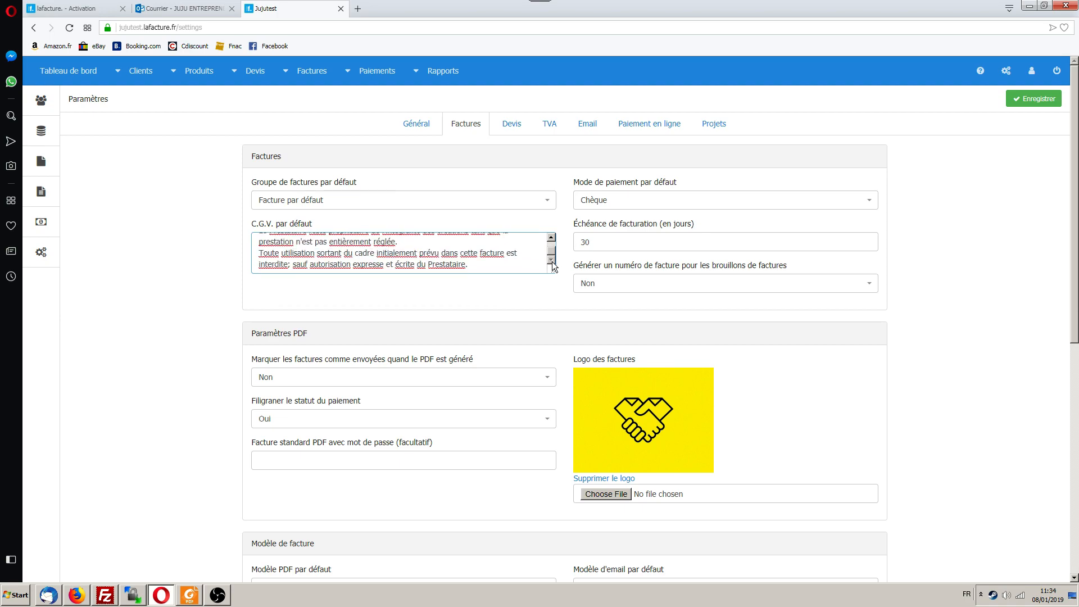
pyautogui.scroll(5, 552, 239)
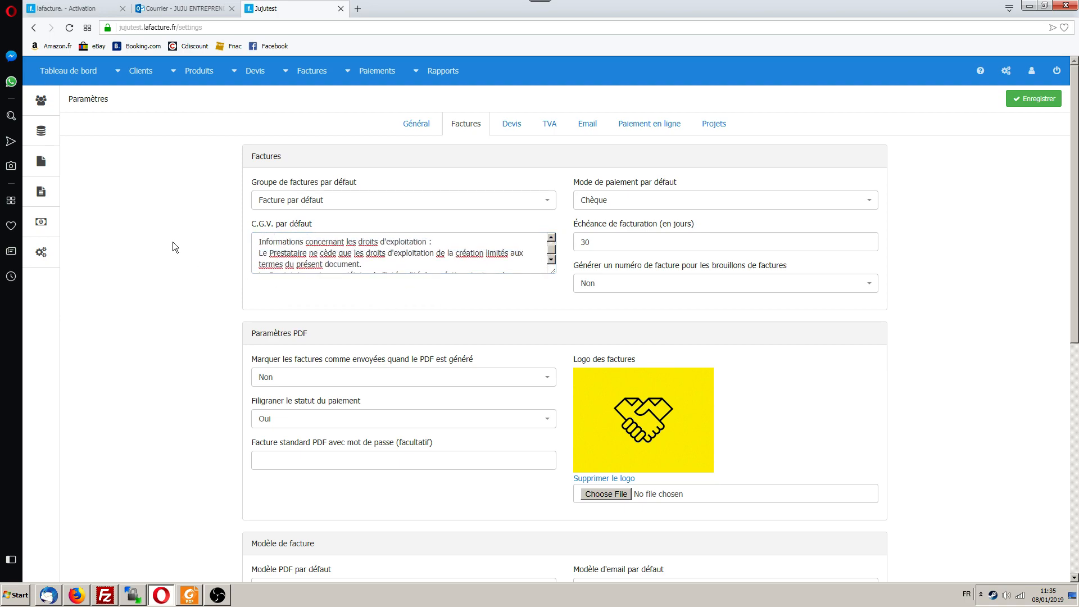
pyautogui.scroll(-8, 173, 242)
pyautogui.scroll(8, 173, 245)
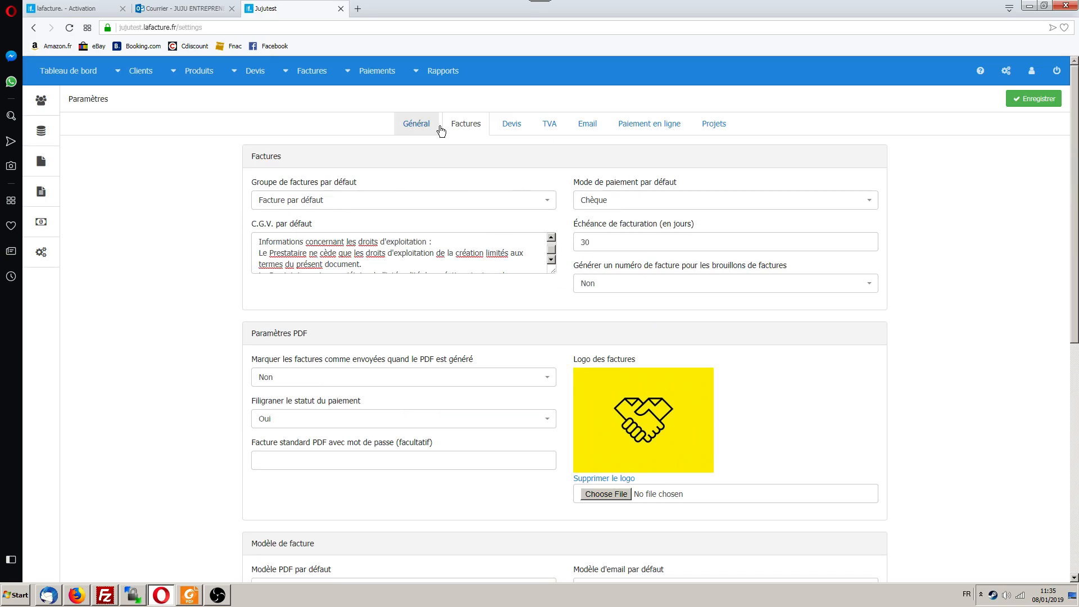
pyautogui.click(1024, 103)
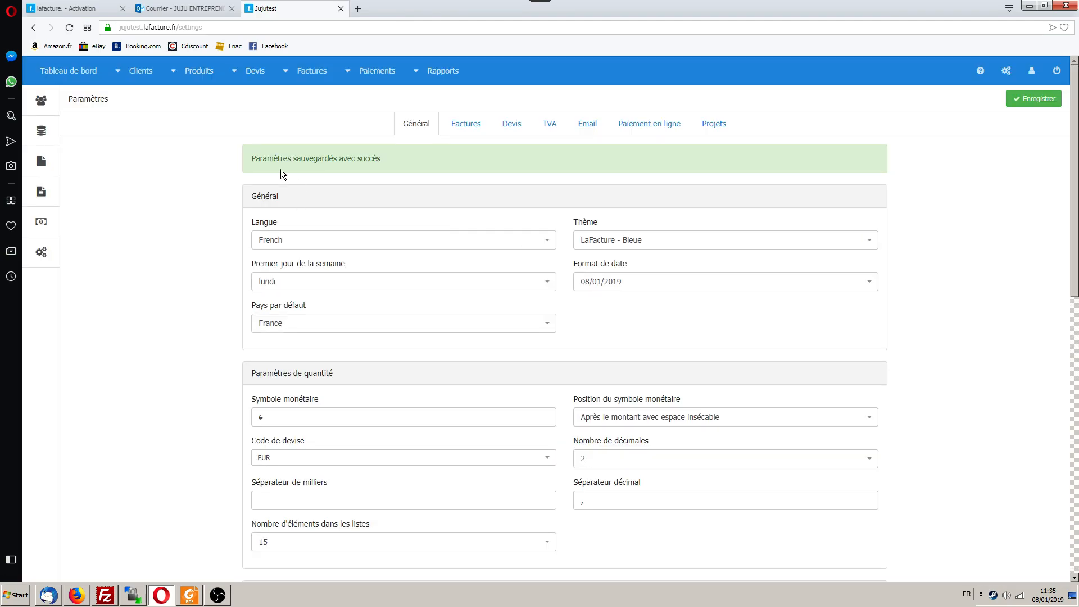
pyautogui.moveTo(263, 159); pyautogui.dragTo(344, 152)
pyautogui.click(383, 171)
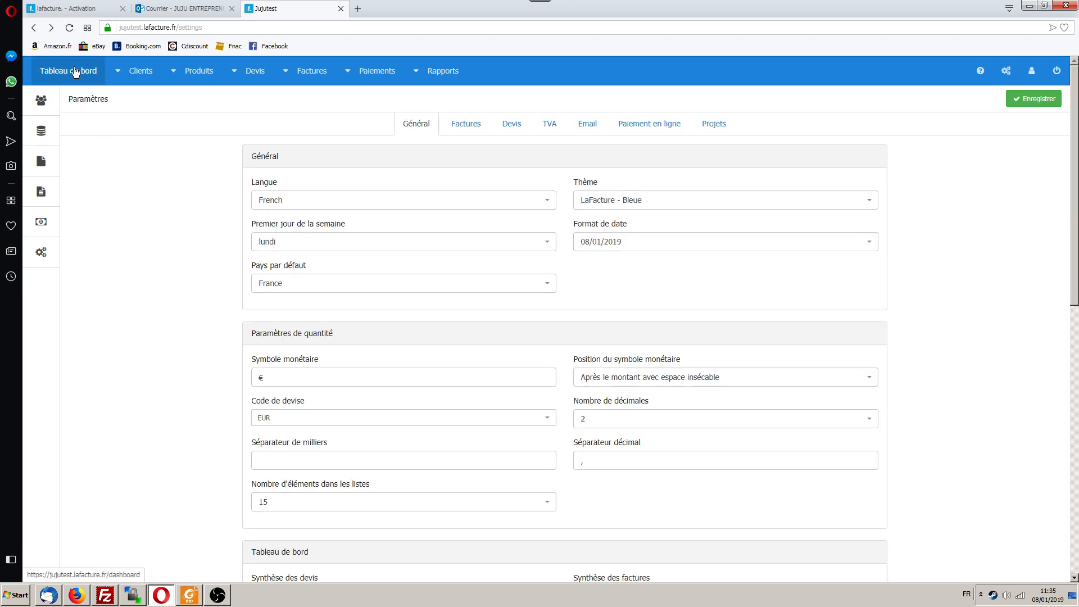
# Step: From the dashboard, start a new client and enter the client's surname and first name
pyautogui.click(78, 70)
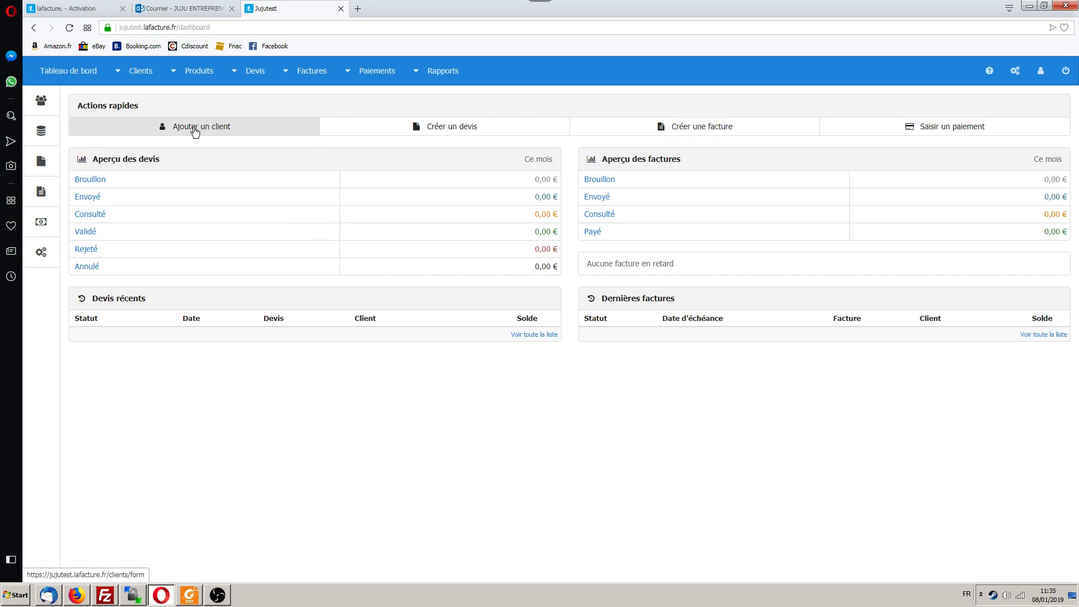
pyautogui.click(194, 131)
pyautogui.click(142, 179)
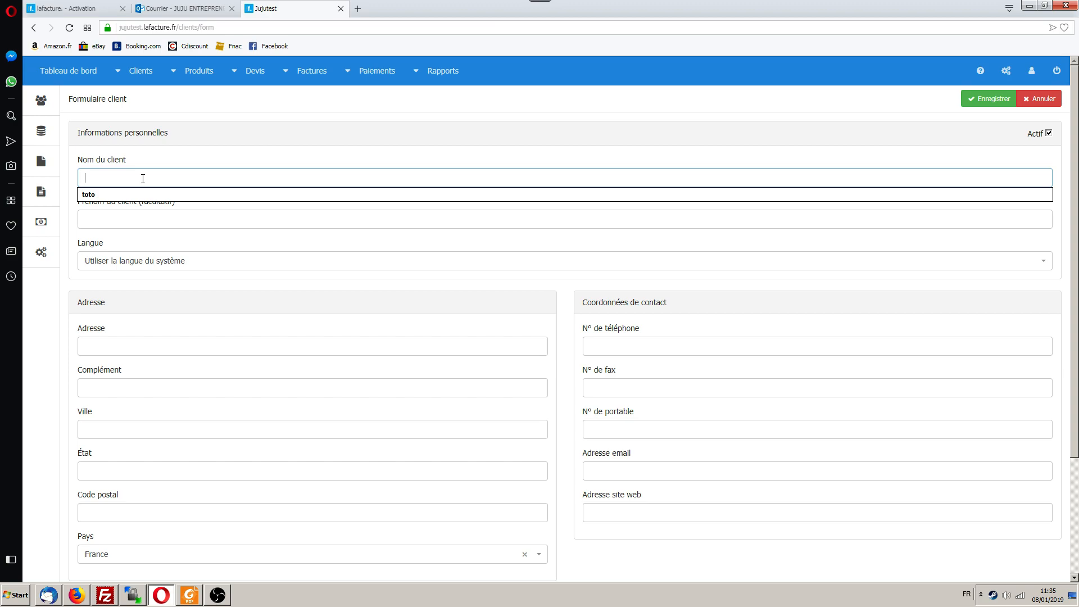
pyautogui.write('TOTO')
pyautogui.click(135, 219)
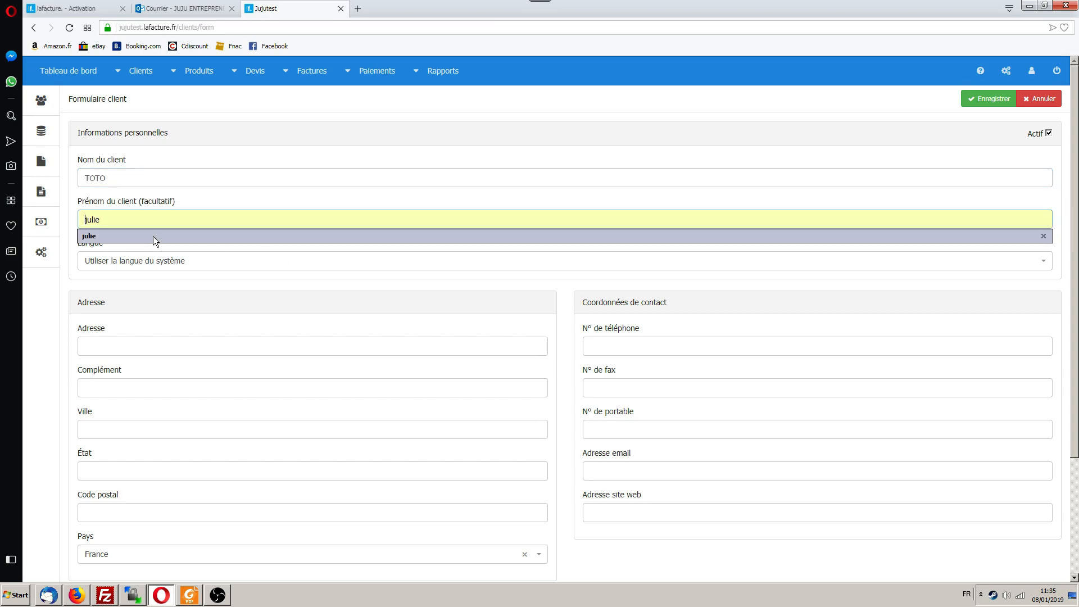
pyautogui.write('Julie')
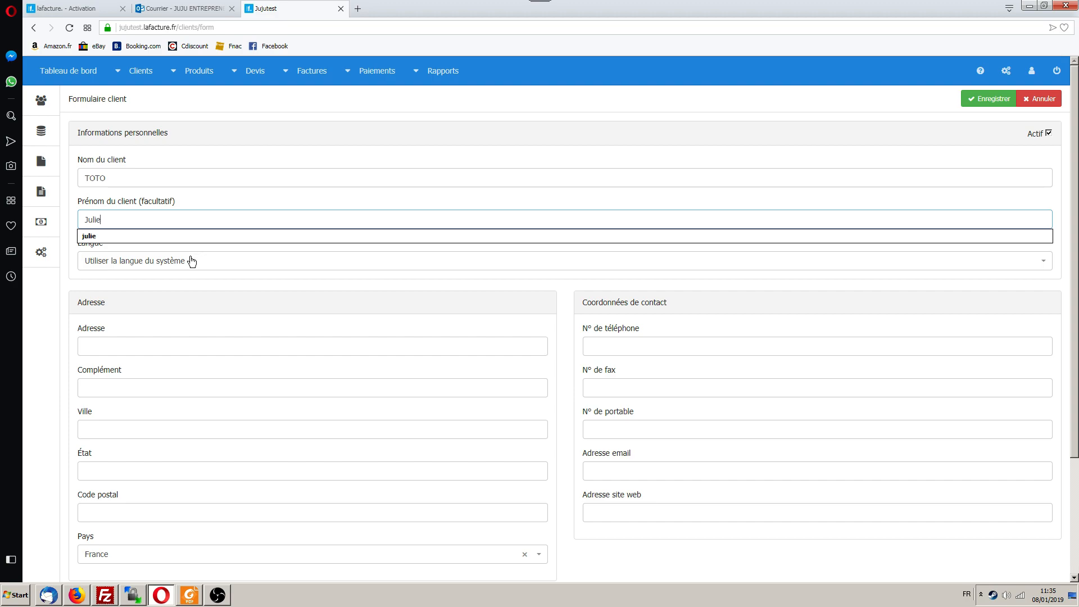
pyautogui.click(62, 304)
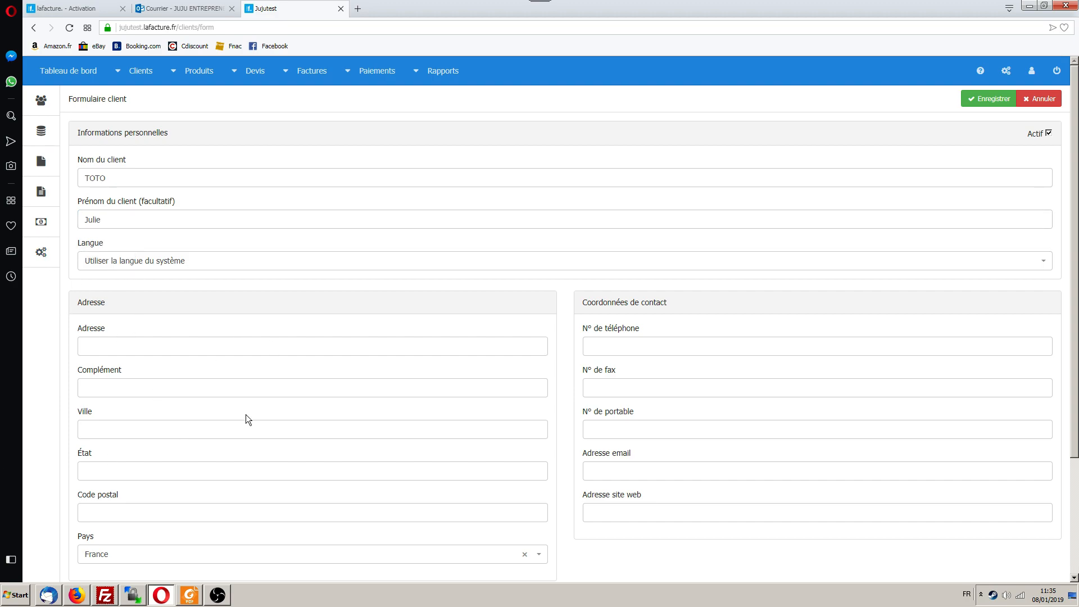
# Step: Fill in the client's city and postal code from the suggested values
pyautogui.click(106, 429)
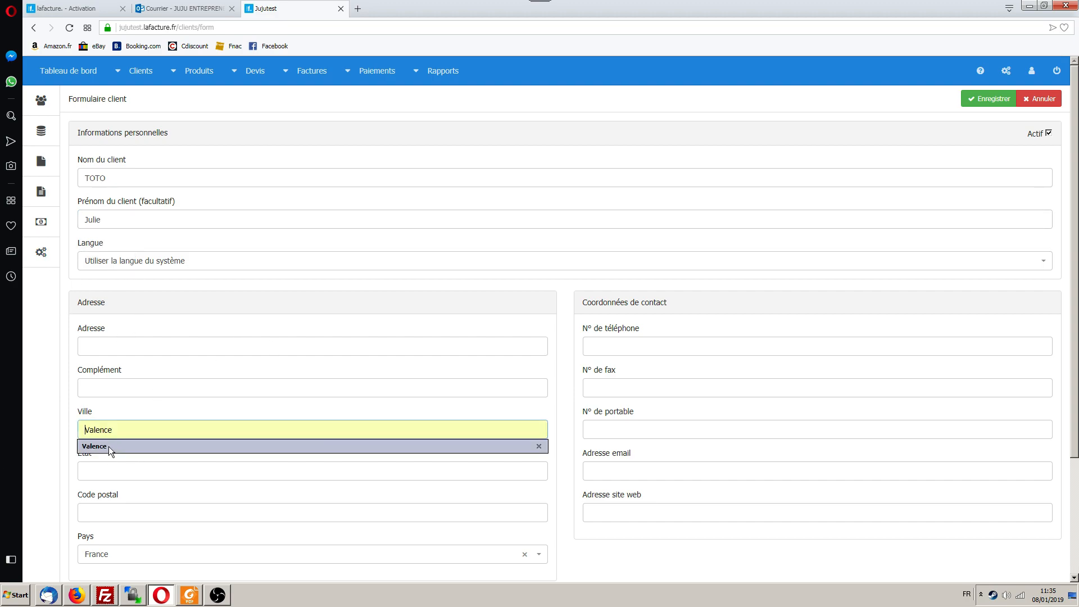
pyautogui.click(109, 446)
pyautogui.click(113, 512)
pyautogui.click(100, 531)
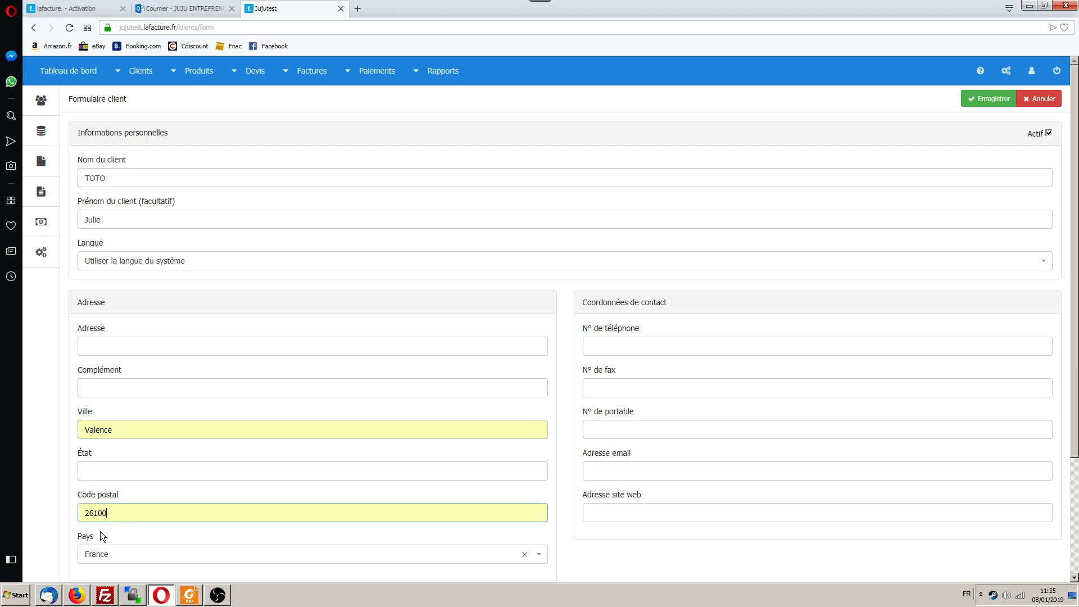
pyautogui.click(43, 428)
pyautogui.click(621, 353)
pyautogui.click(620, 383)
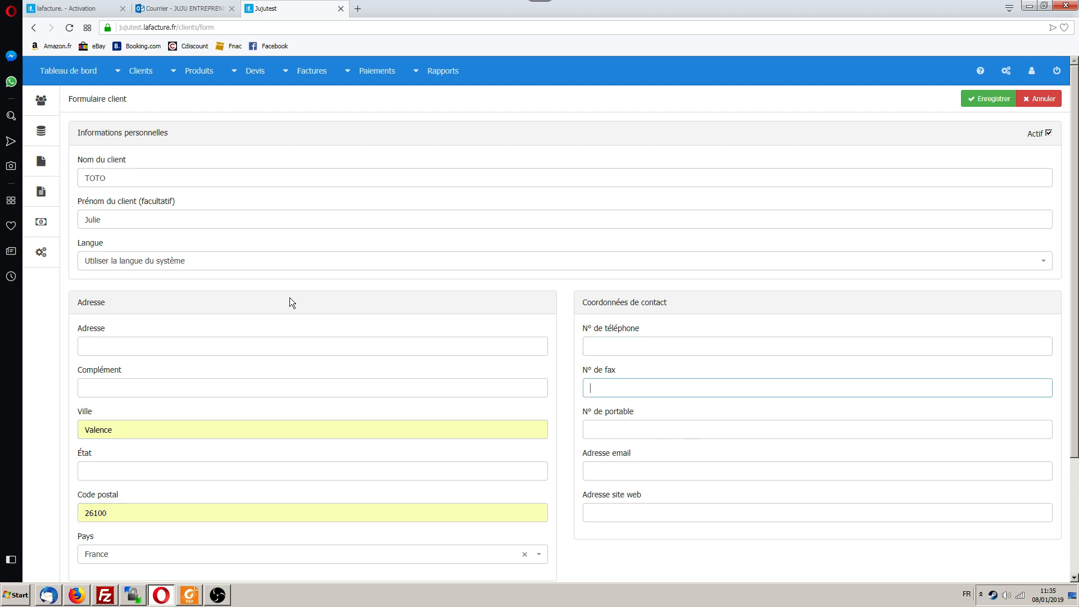
pyautogui.scroll(-3, 292, 301)
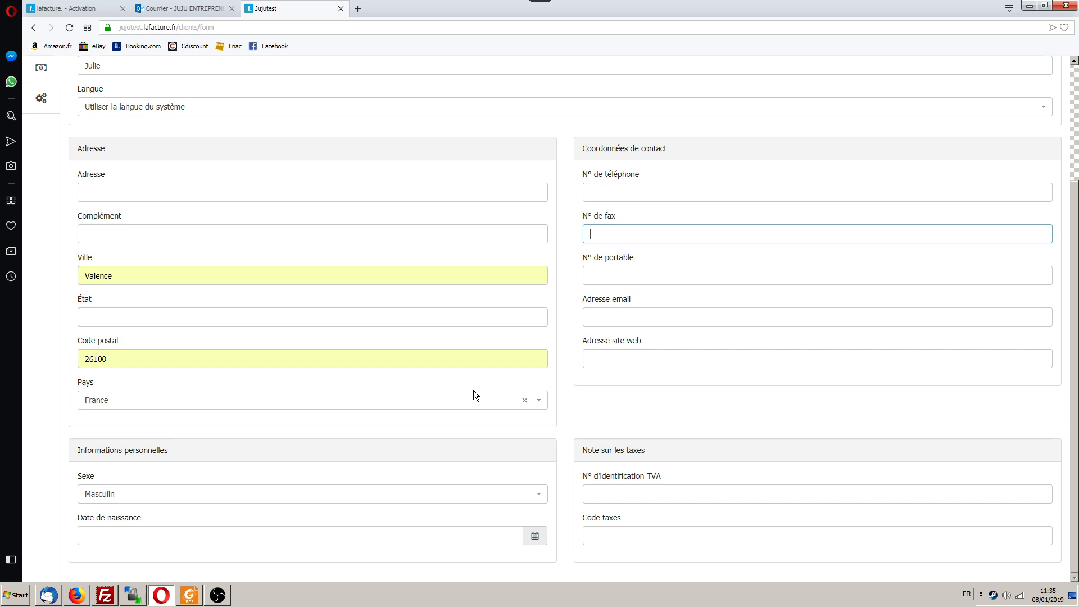
pyautogui.scroll(3, 269, 322)
pyautogui.scroll(-1, 533, 348)
pyautogui.scroll(-2, 533, 344)
pyautogui.scroll(3, 204, 316)
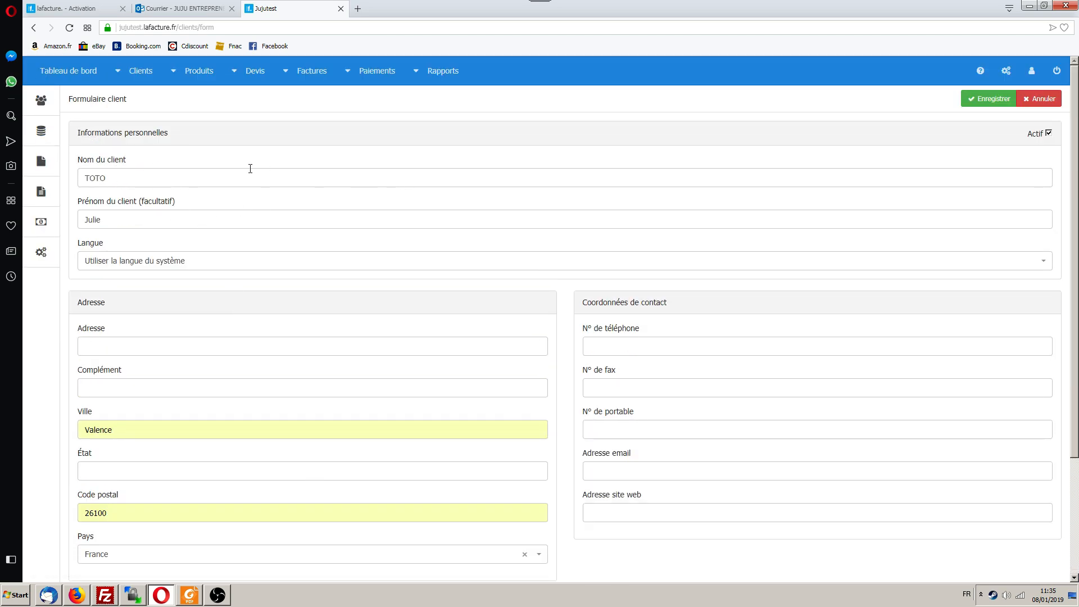
pyautogui.scroll(-3, 232, 308)
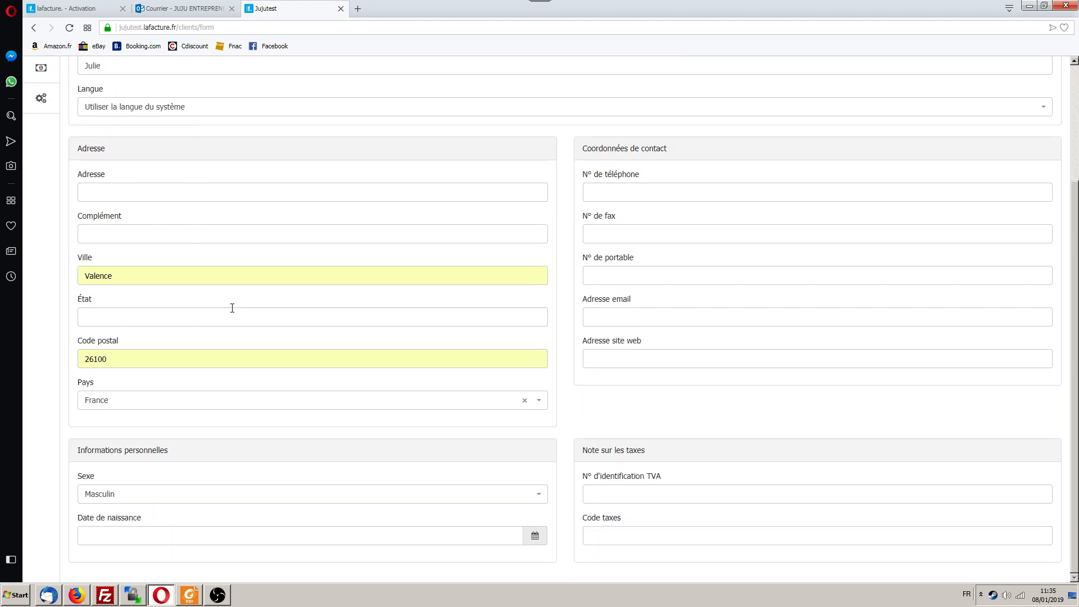
# Step: Fill in the client's street address from the suggestion and set gender to Féminin
pyautogui.click(142, 191)
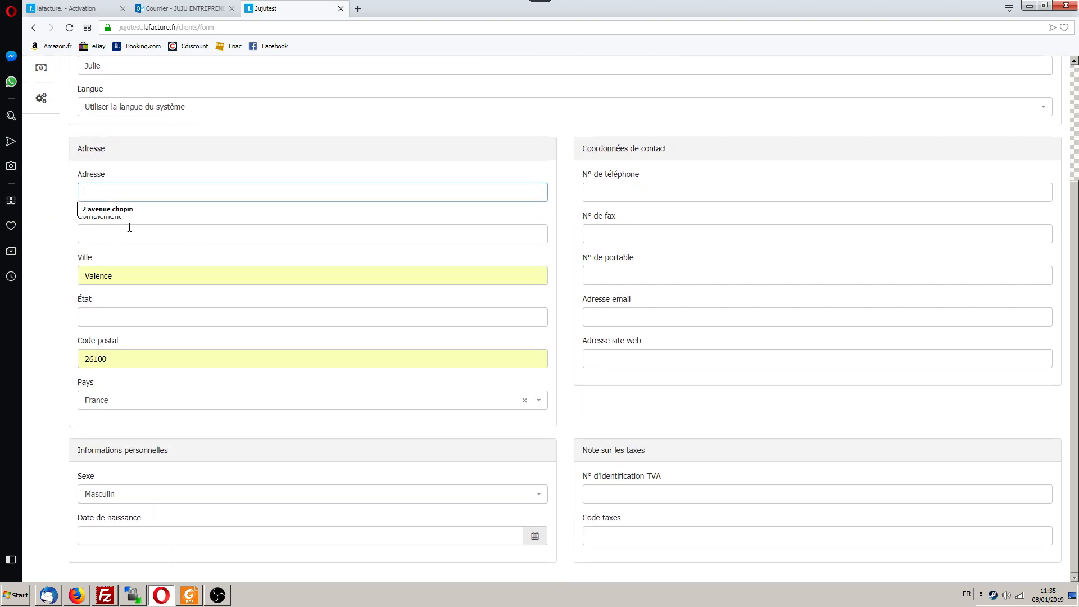
pyautogui.click(120, 209)
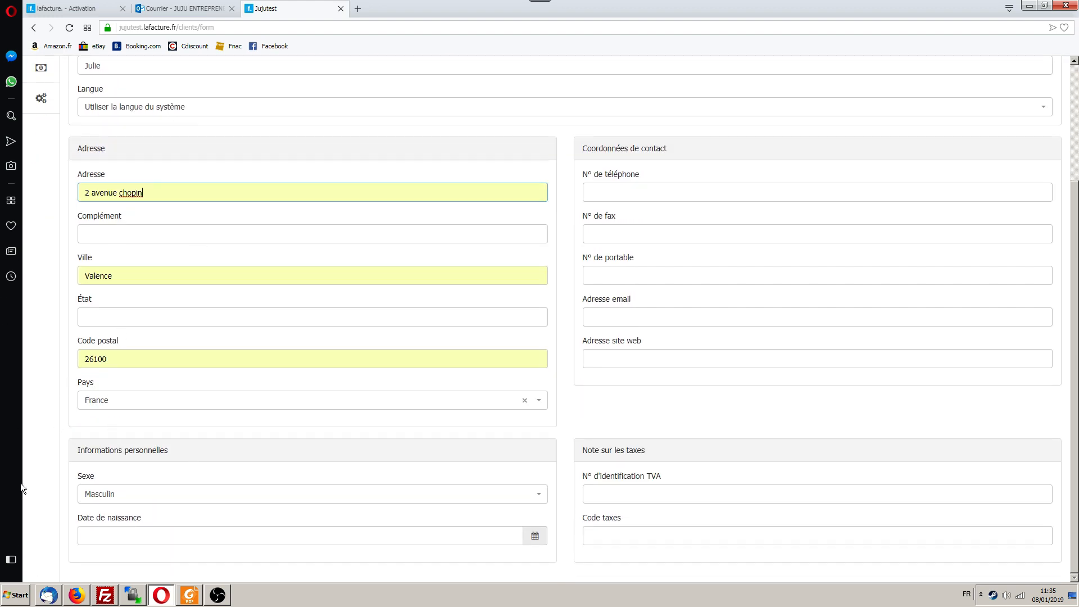
pyautogui.click(88, 494)
pyautogui.click(109, 550)
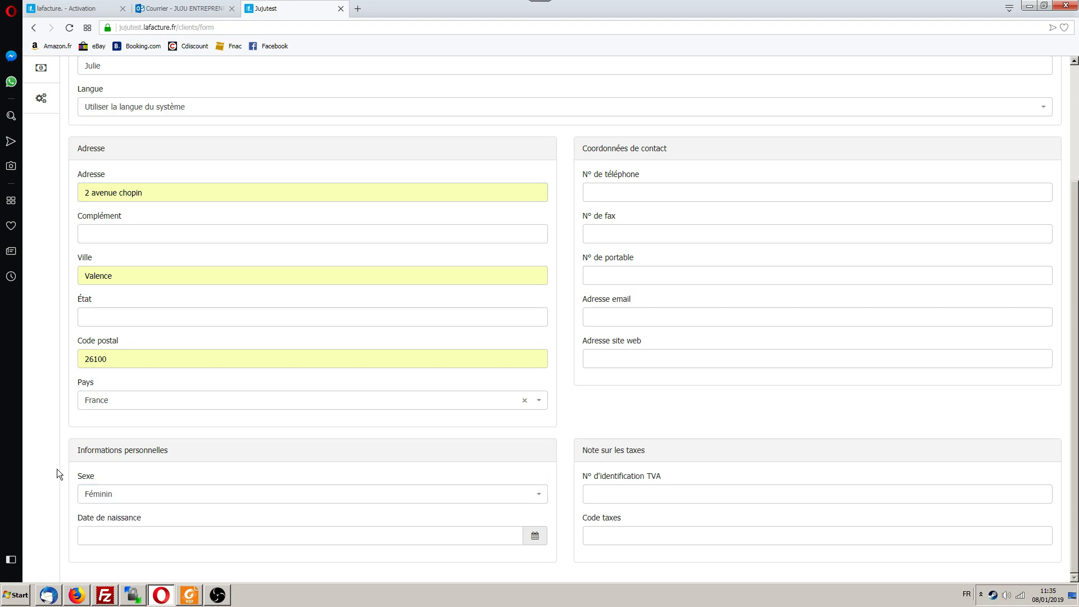
pyautogui.scroll(3, 56, 469)
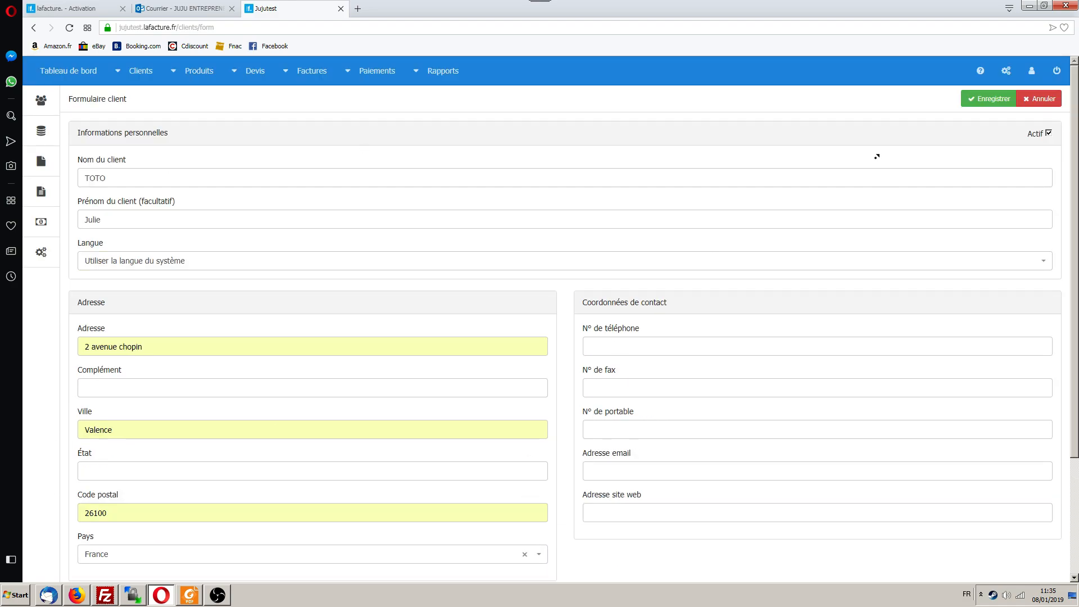
# Step: Save the new client record and return to the dashboard
pyautogui.click(978, 103)
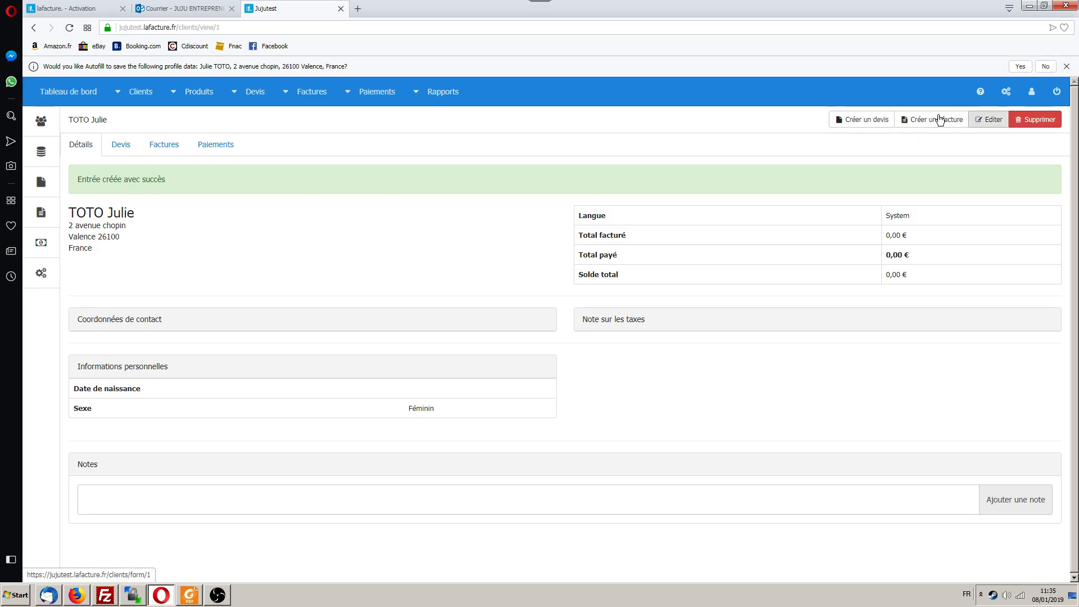
pyautogui.click(67, 91)
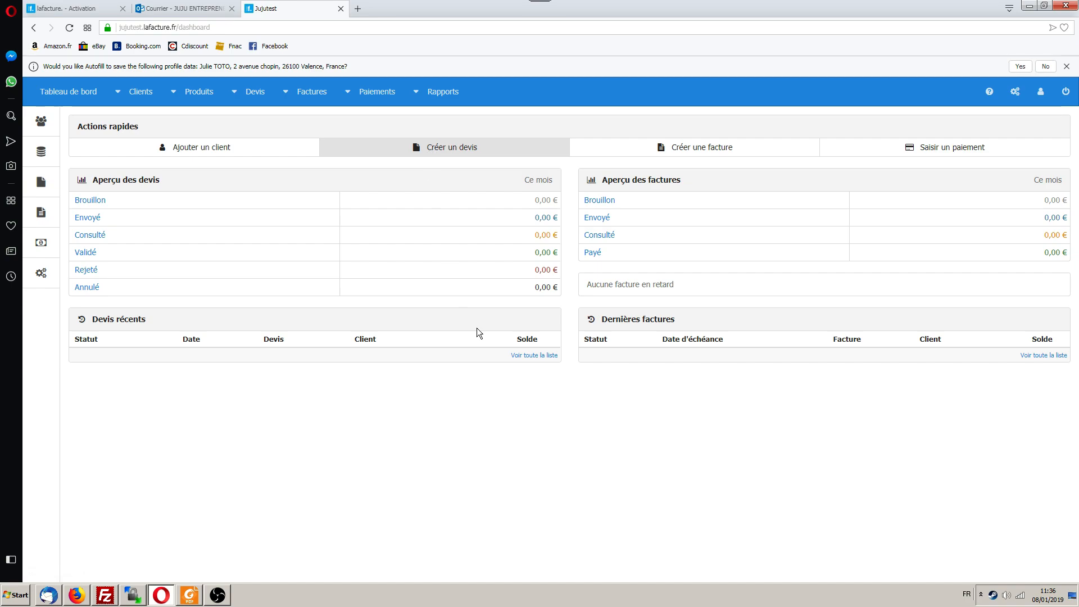
# Step: Create draft quote Devis 1 dated 08/01/2019 for the client found by surname search
pyautogui.click(434, 150)
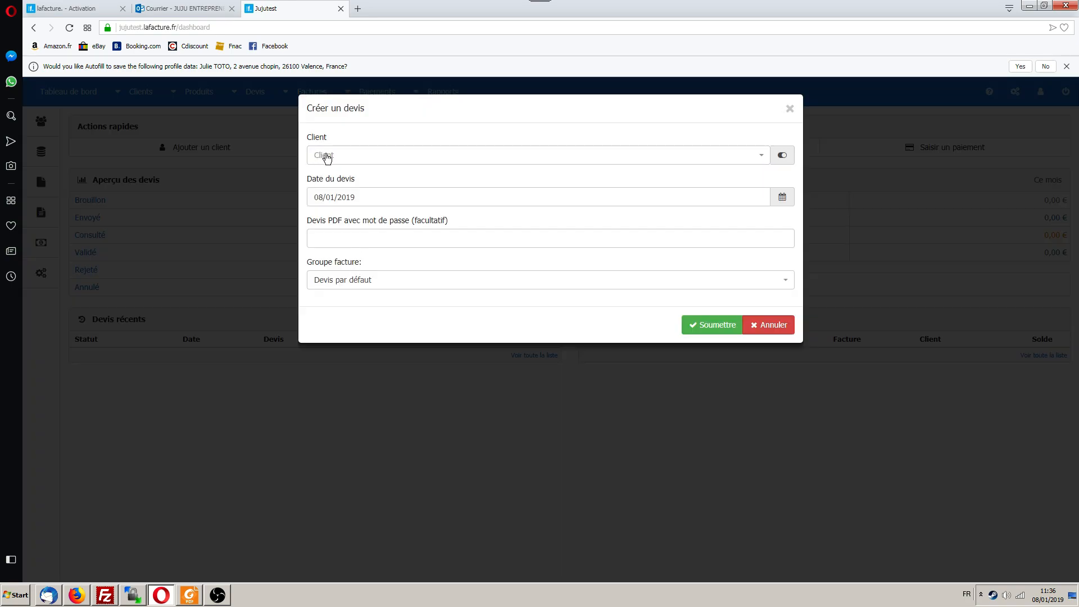
pyautogui.click(329, 158)
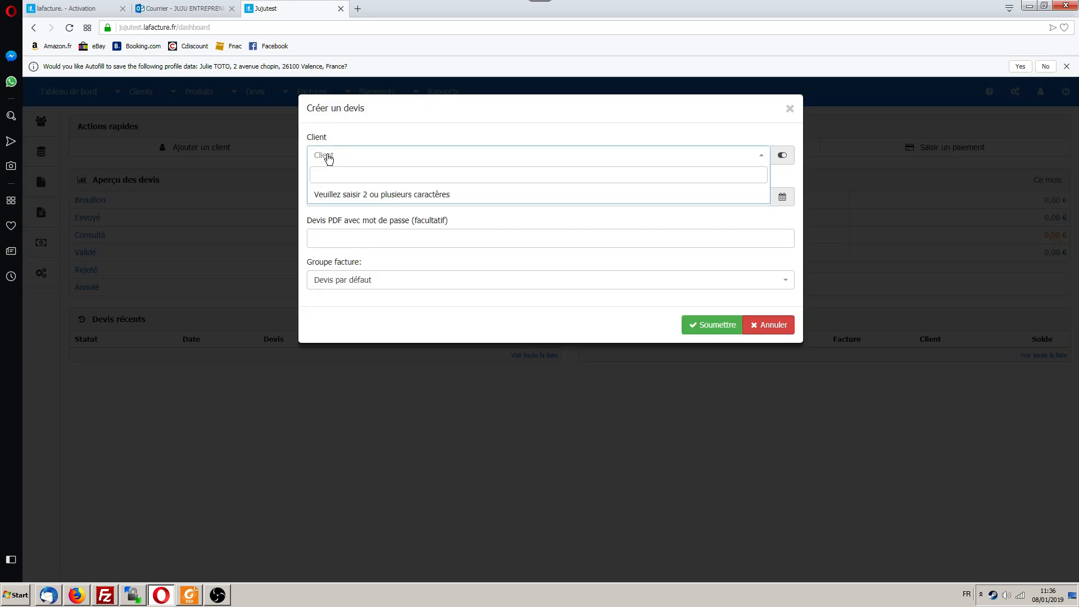
pyautogui.write('toto')
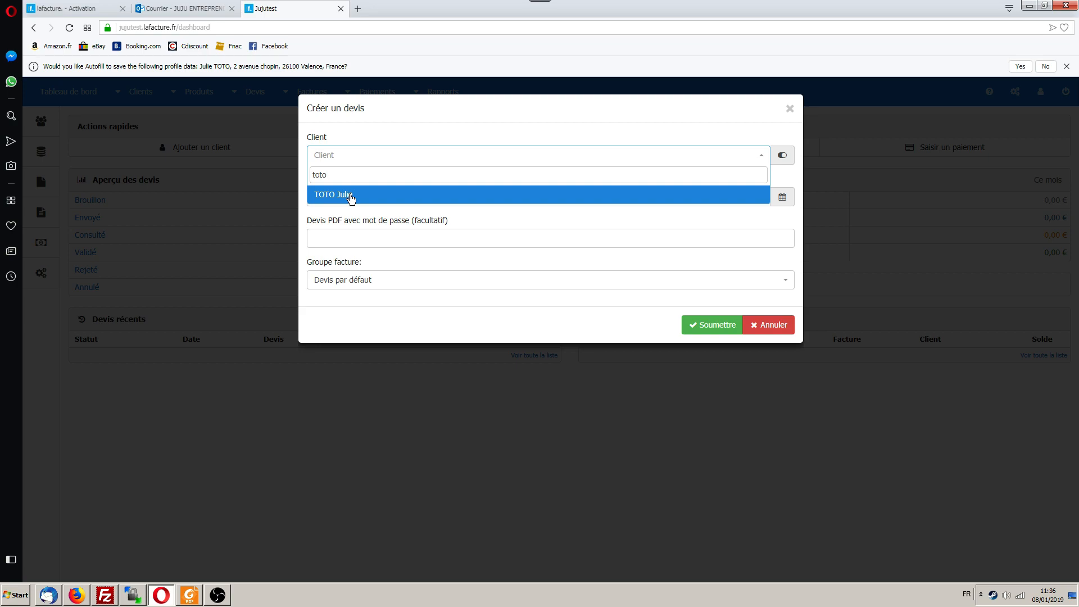
pyautogui.click(352, 198)
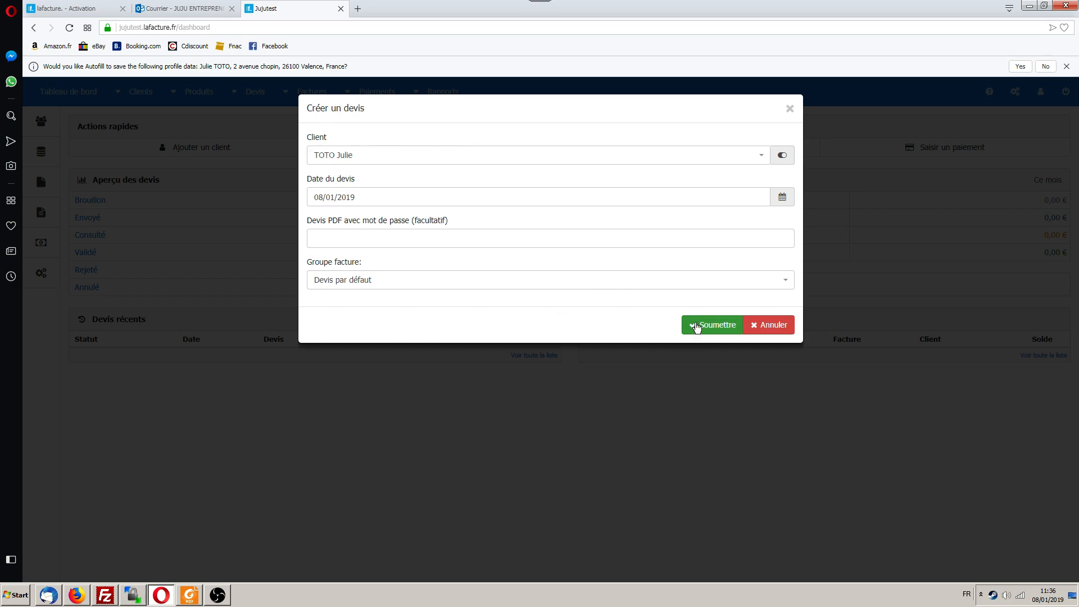
pyautogui.click(694, 323)
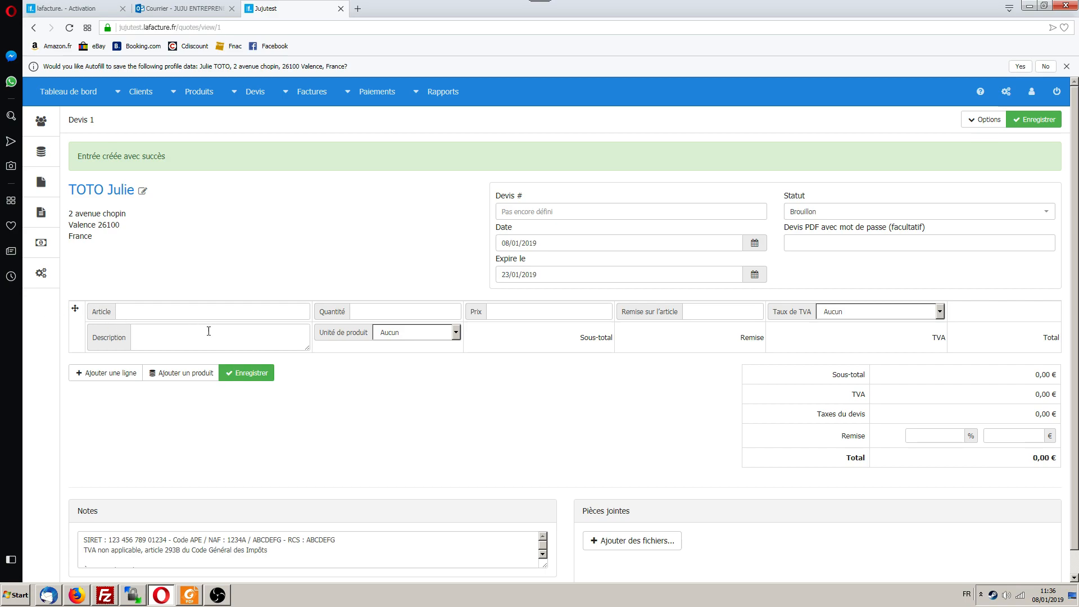
# Step: Enter article 'bouquet' and description 'roses' on the quote's first line
pyautogui.click(150, 330)
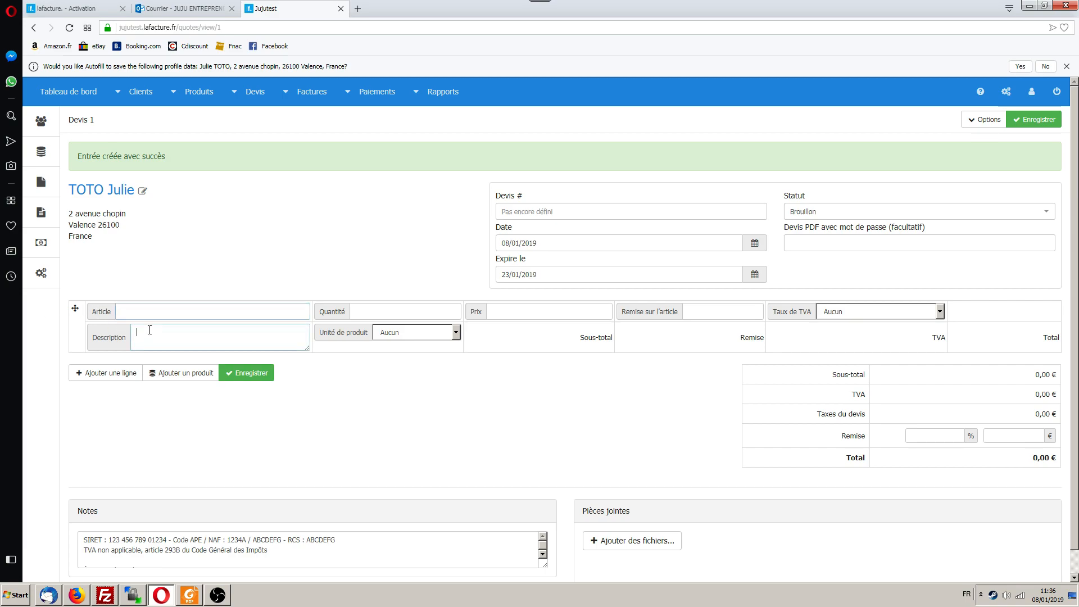
pyautogui.click(406, 308)
pyautogui.click(549, 311)
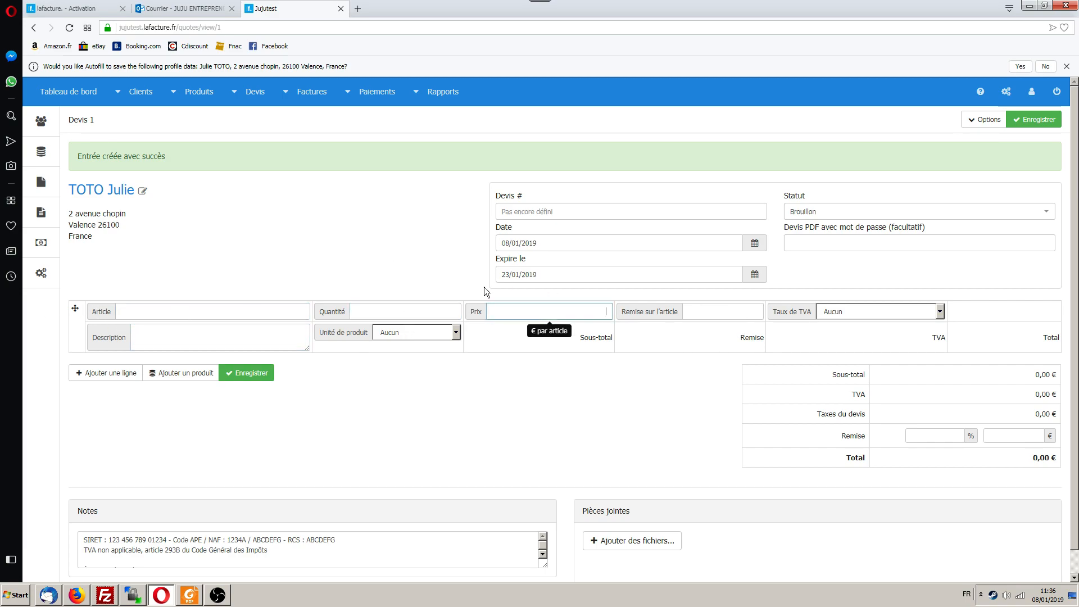
pyautogui.scroll(-1, 393, 383)
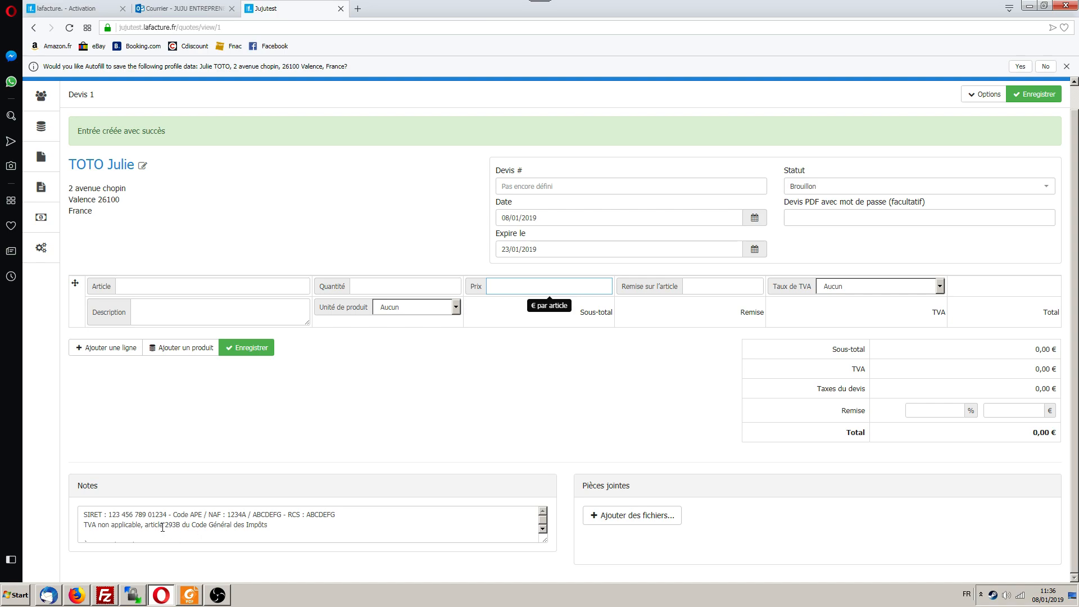
pyautogui.scroll(-2, 164, 529)
pyautogui.scroll(2, 154, 521)
pyautogui.scroll(1, 281, 396)
pyautogui.click(209, 313)
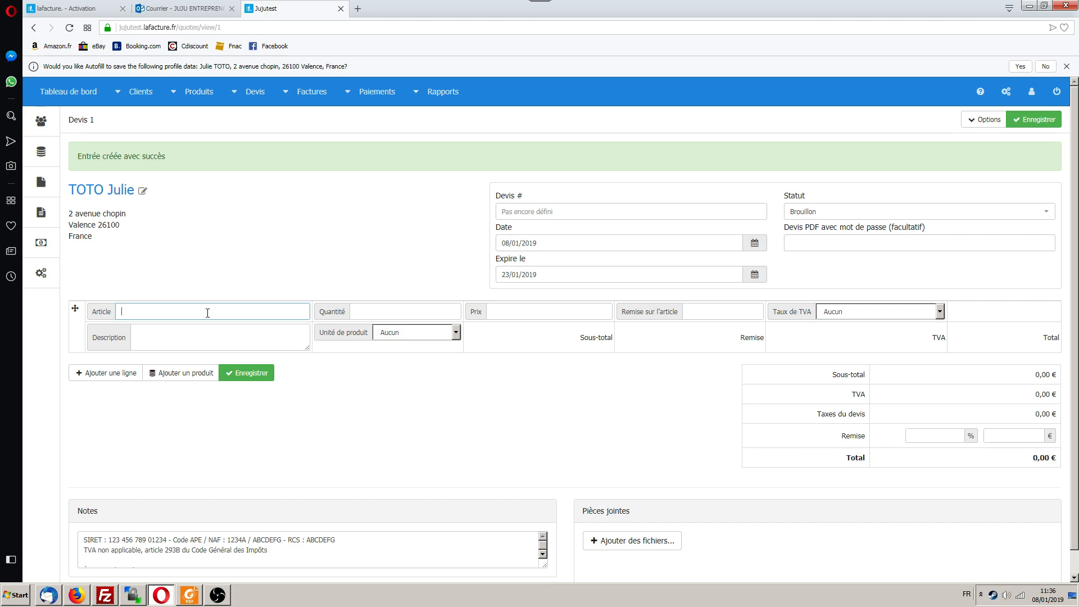
pyautogui.write('bouquet')
pyautogui.click(166, 332)
pyautogui.write('moin jo')
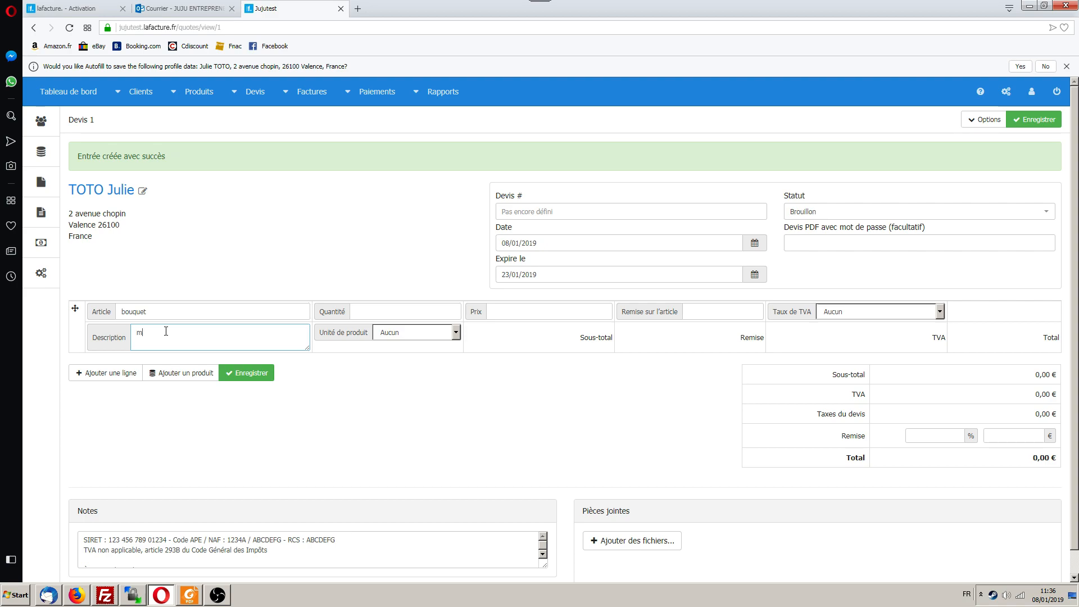
pyautogui.press('BackSpace')
pyautogui.press('BackSpace')
pyautogui.write('n joli bouquet')
pyautogui.click(400, 306)
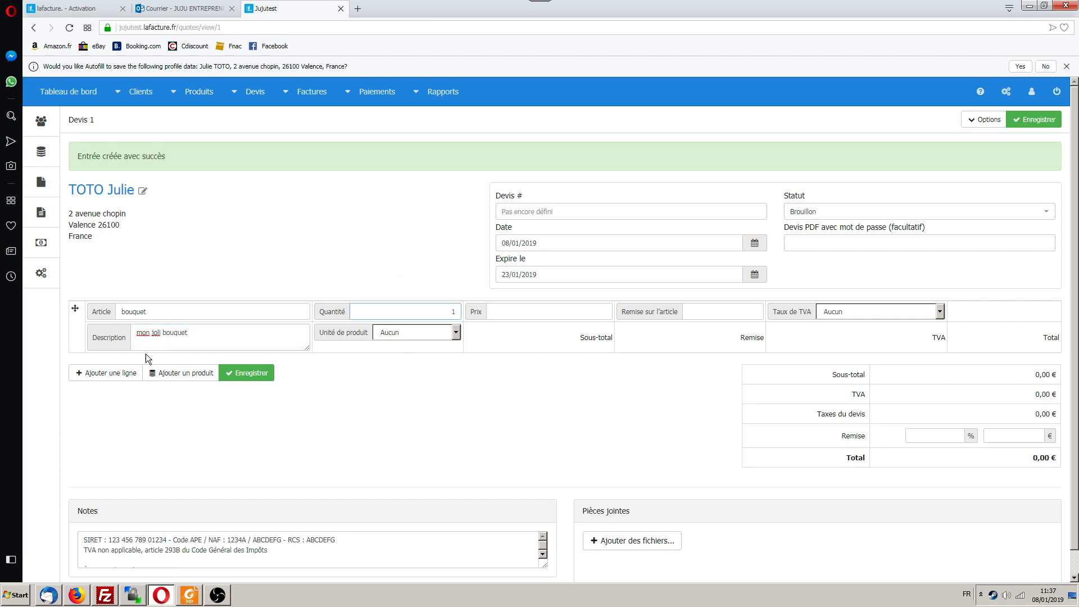
pyautogui.click(217, 334)
pyautogui.moveTo(228, 340); pyautogui.dragTo(77, 323)
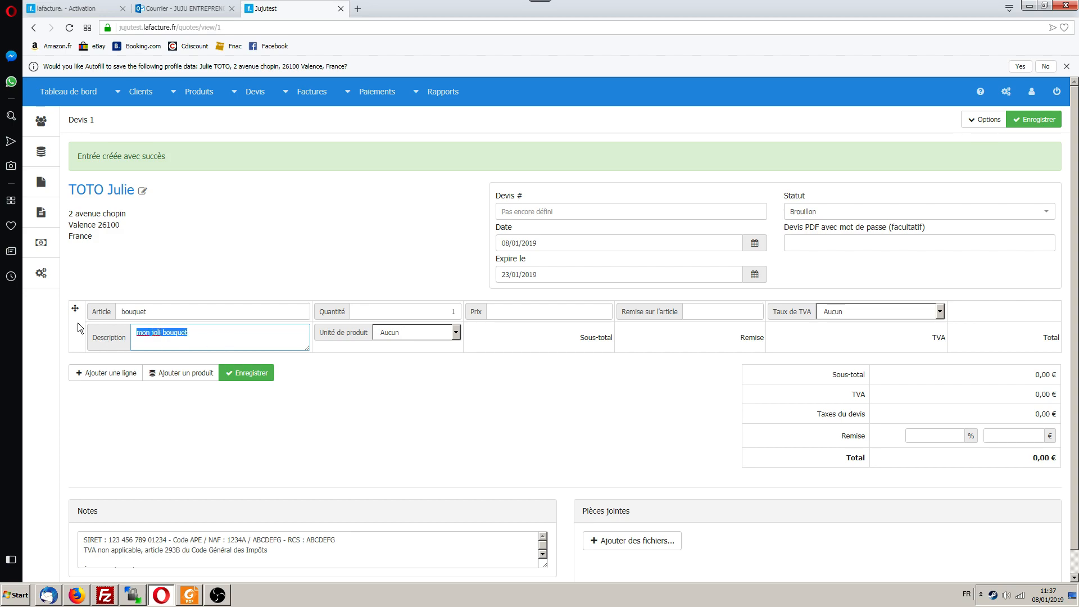
pyautogui.write('roses')
# Step: Set the first line's quantity to 3 and price to 5, keeping VAT at Aucun
pyautogui.click(415, 311)
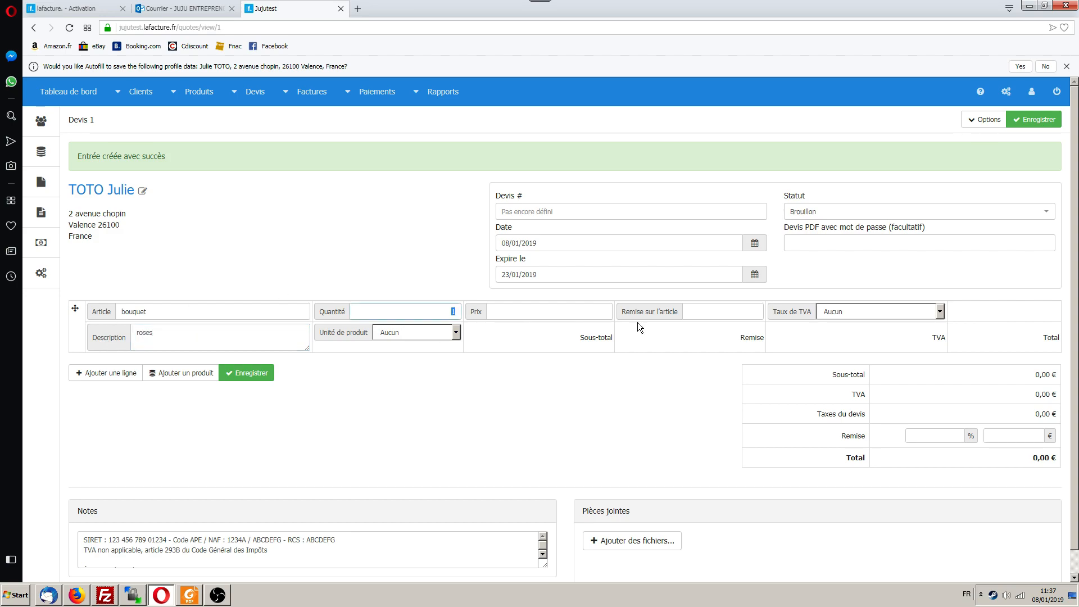
pyautogui.write('3')
pyautogui.press('Tab')
pyautogui.write('5')
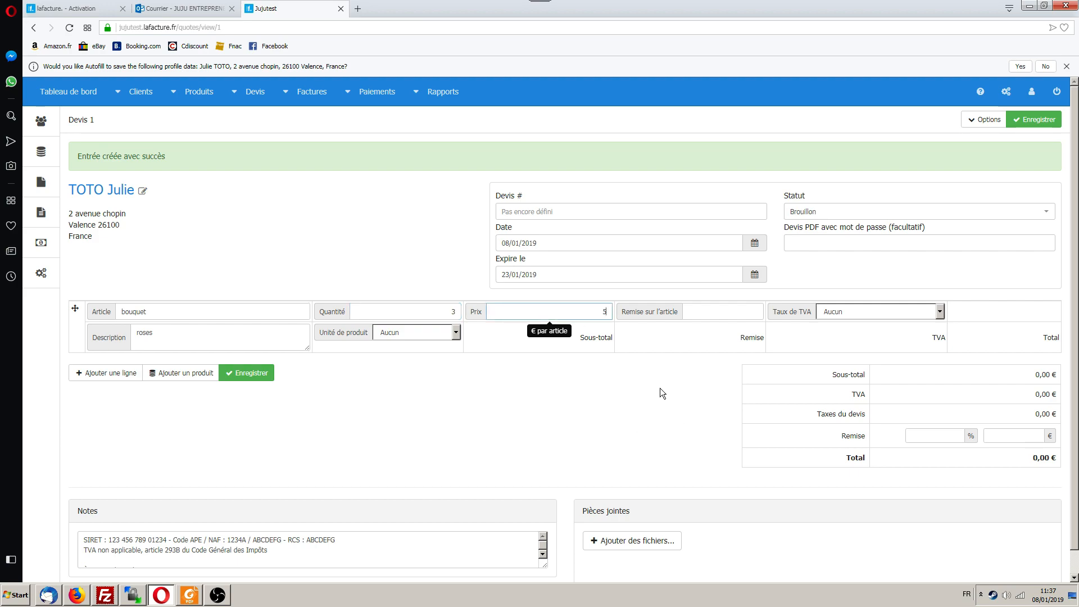
pyautogui.click(926, 335)
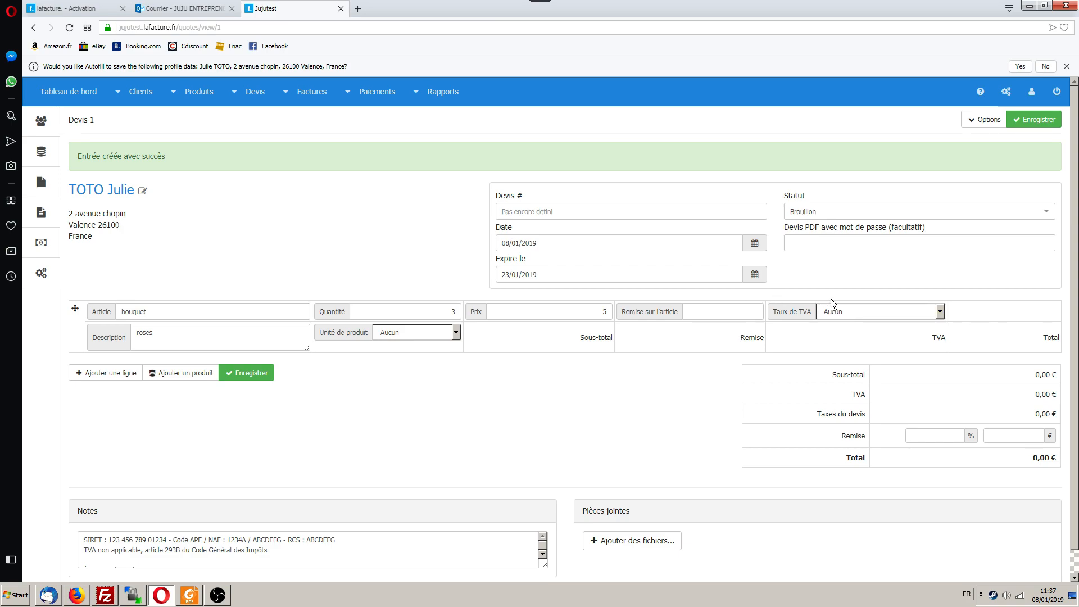
pyautogui.click(878, 311)
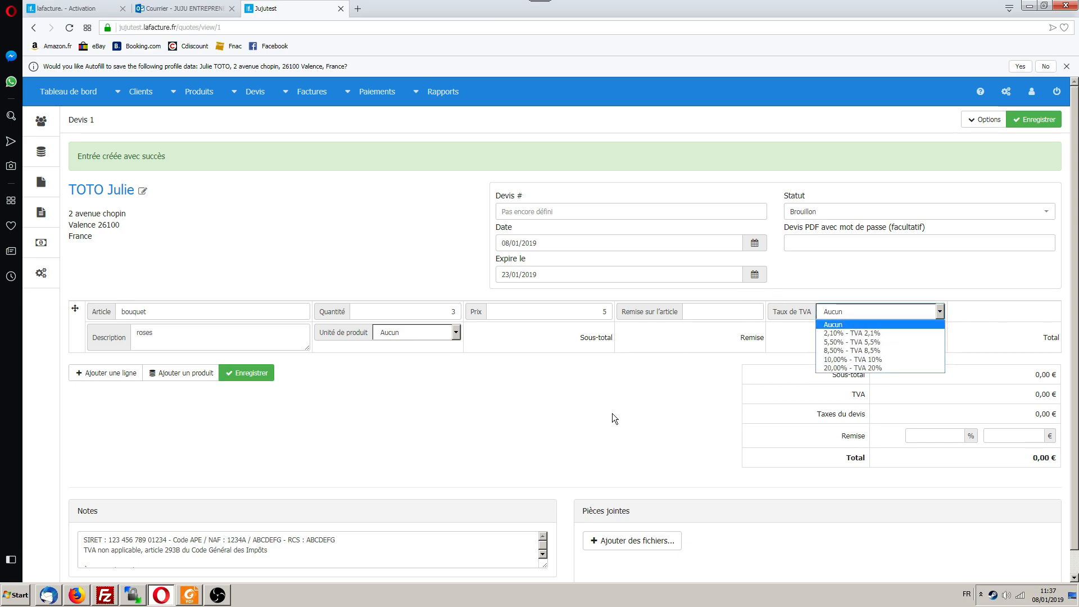
pyautogui.click(866, 325)
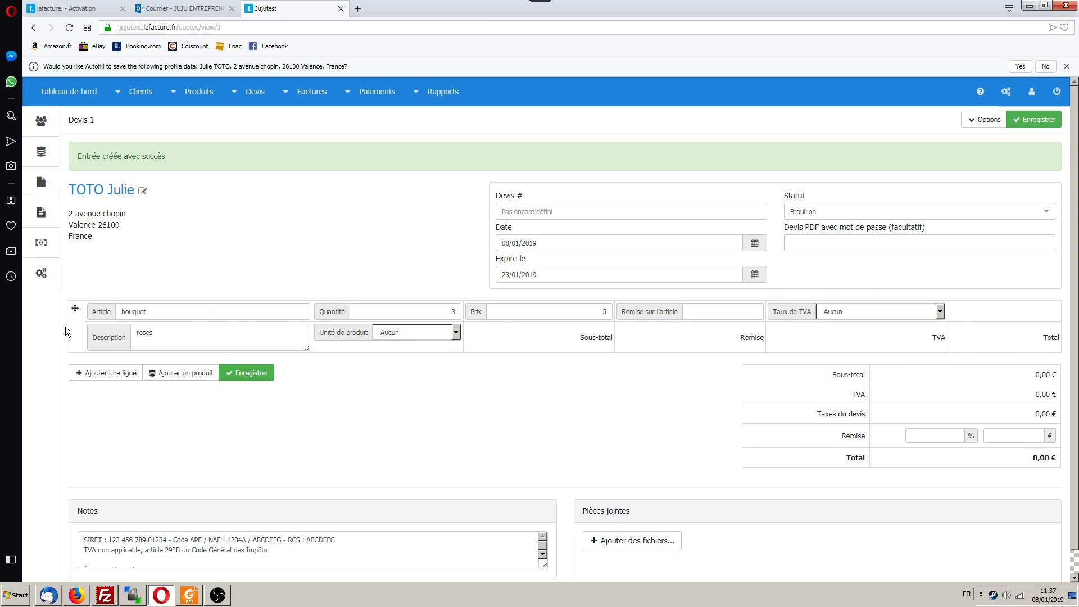
# Step: Add a second quote line with article 'autre bouquet'
pyautogui.click(99, 373)
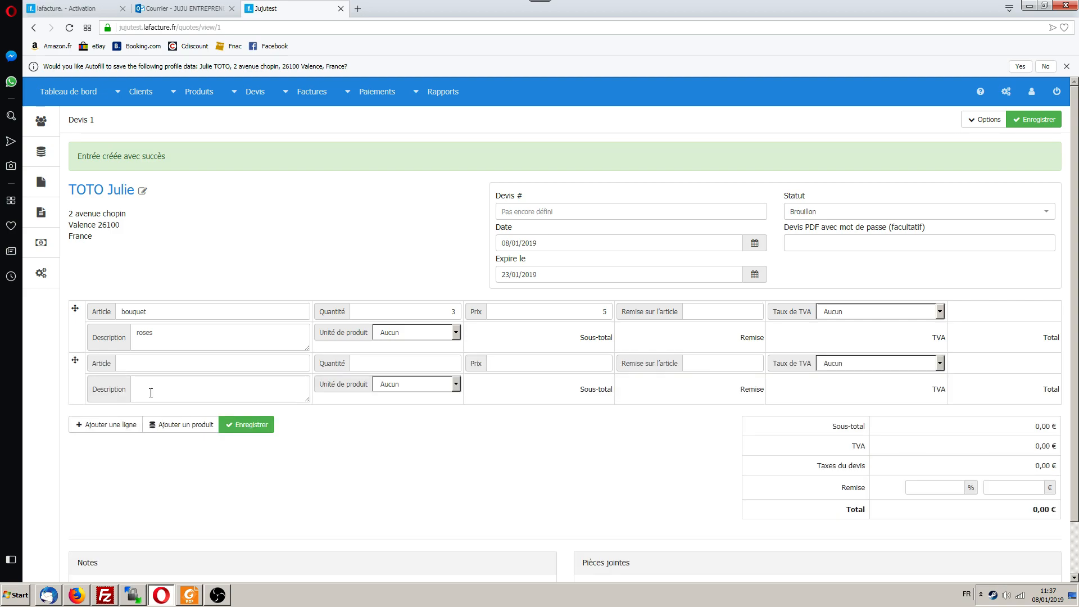
pyautogui.click(154, 368)
pyautogui.write('autre ouquet')
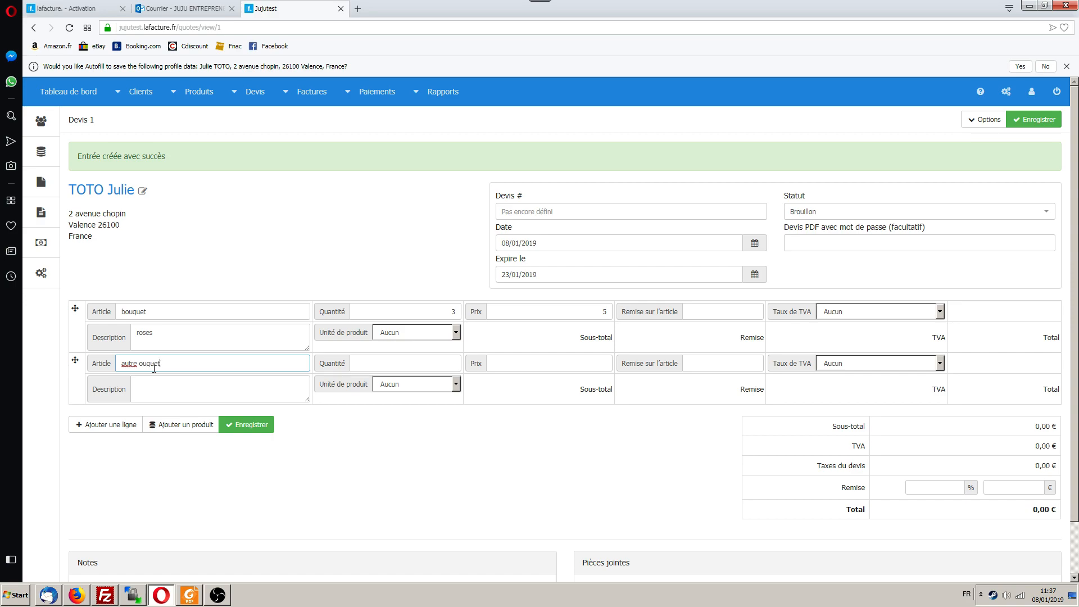
pyautogui.click(139, 363)
pyautogui.write('n')
pyautogui.click(153, 395)
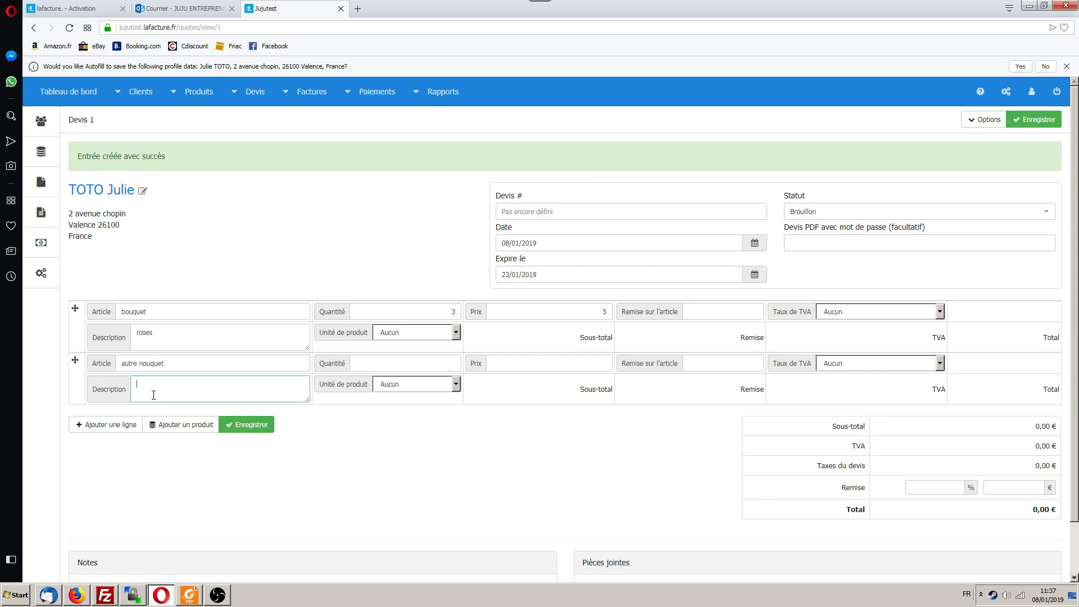
pyautogui.click(143, 363)
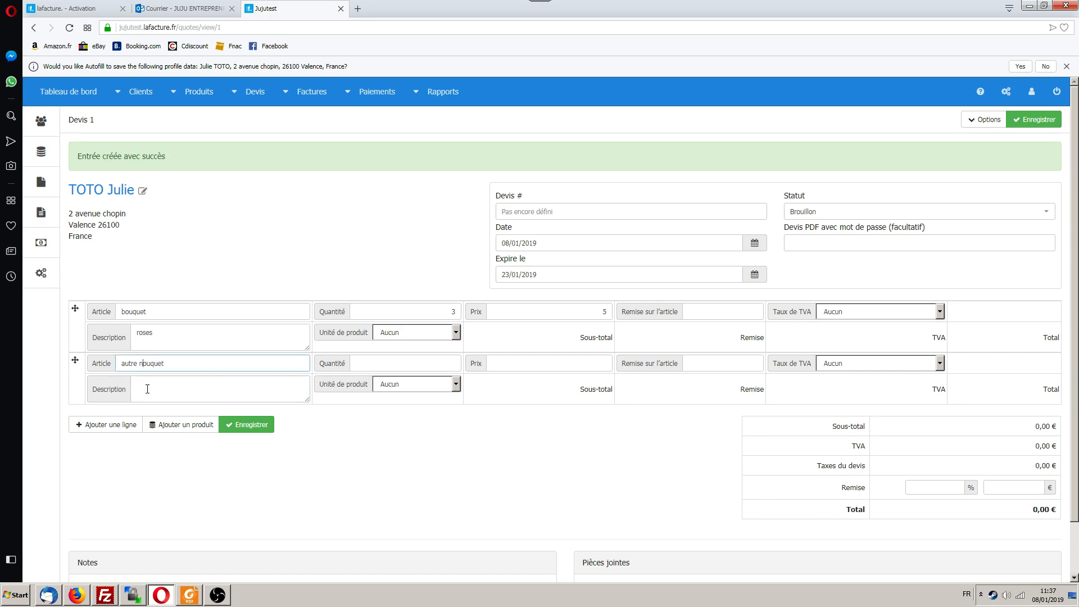
pyautogui.press('BackSpace')
pyautogui.write('b')
pyautogui.click(147, 389)
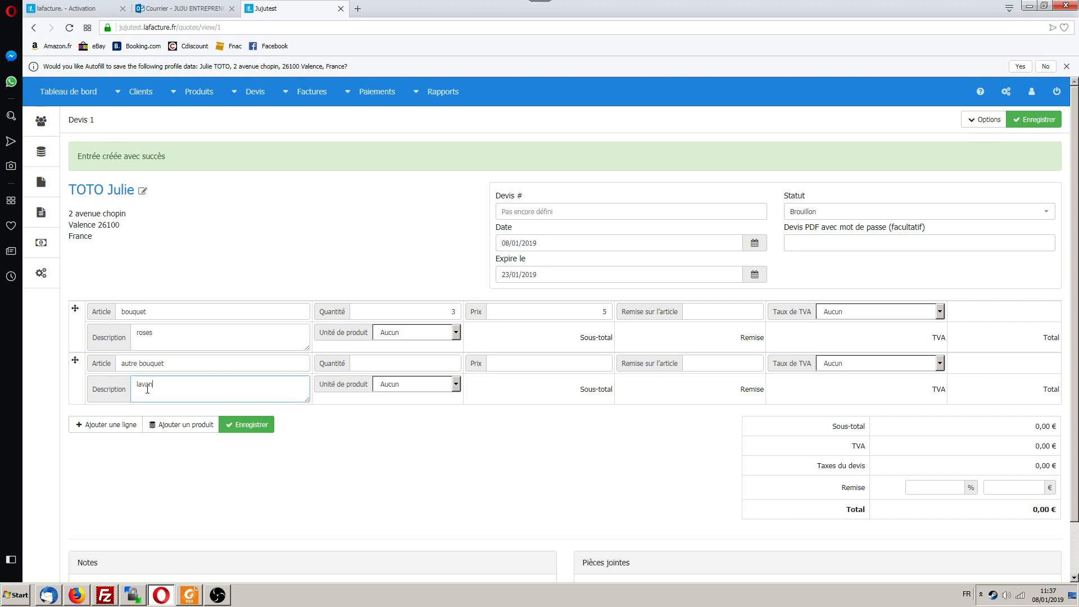
# Step: Set the second line's quantity to 6 and price to 2
pyautogui.click(398, 368)
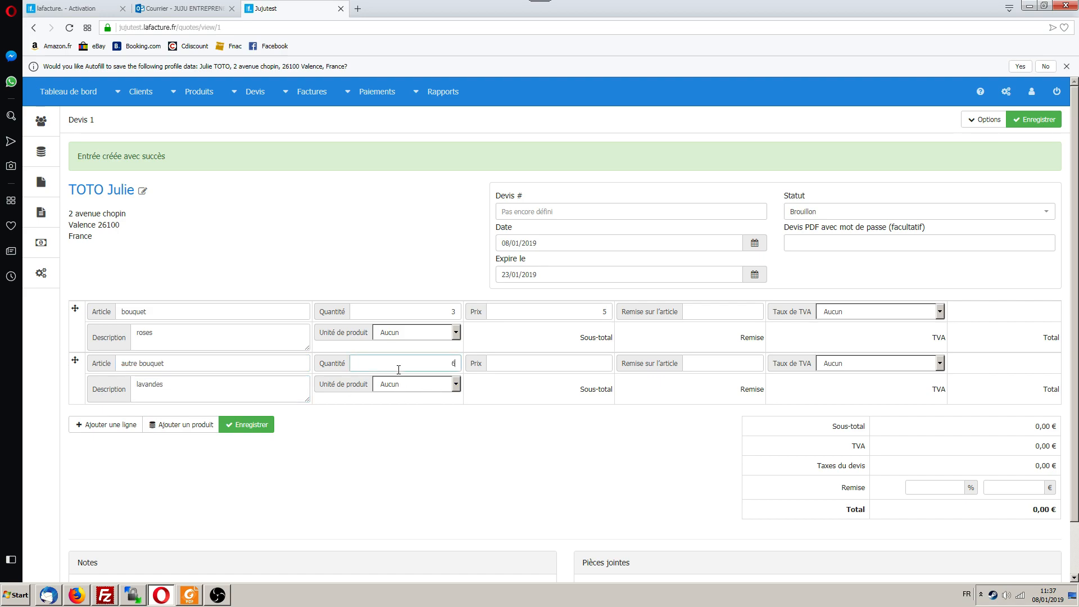
pyautogui.write('6')
pyautogui.click(589, 361)
pyautogui.write('2')
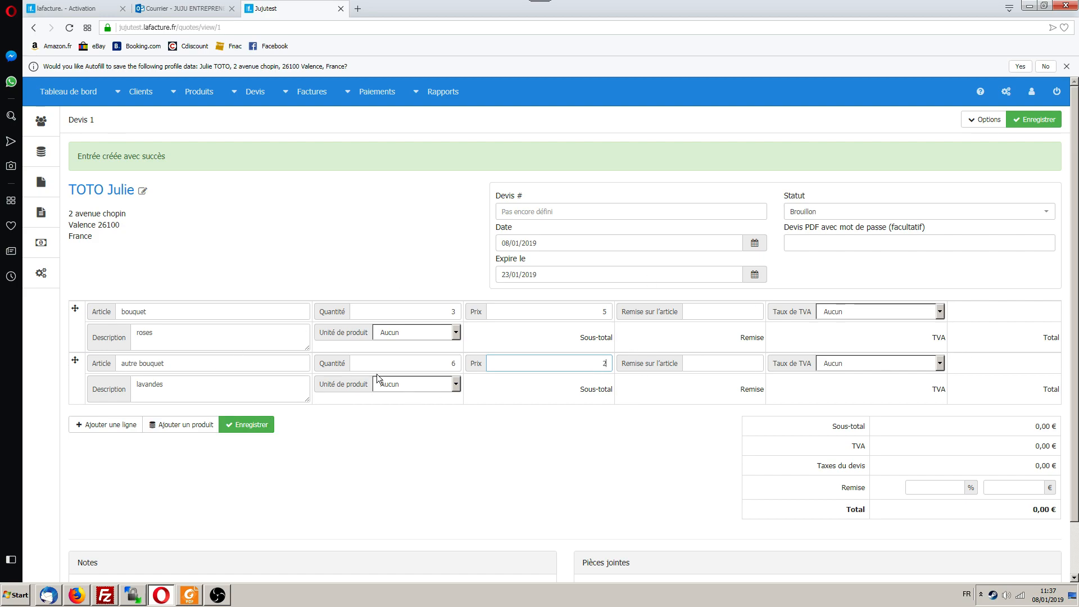
pyautogui.scroll(-1, 915, 366)
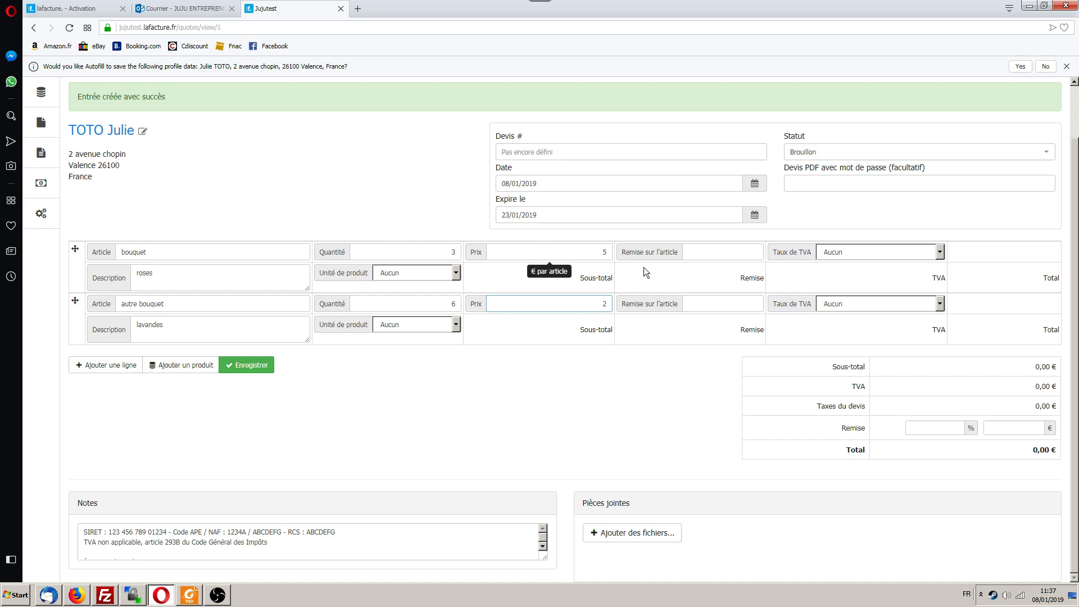
# Step: Save the quote so its lines total 15,00 € and 12,00 €, 27,00 € overall
pyautogui.click(251, 366)
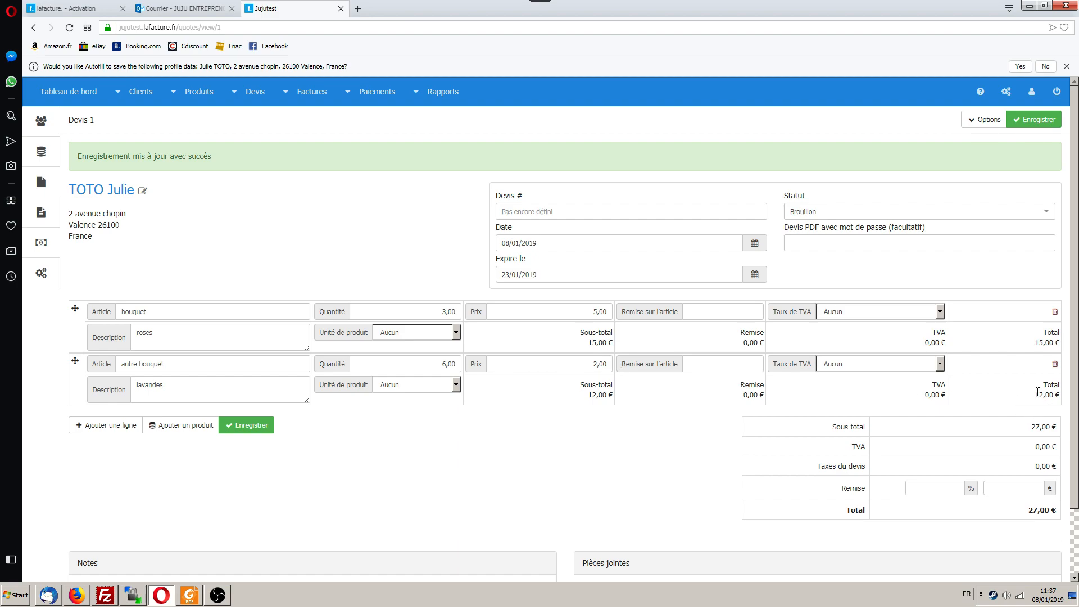
pyautogui.scroll(-2, 1031, 418)
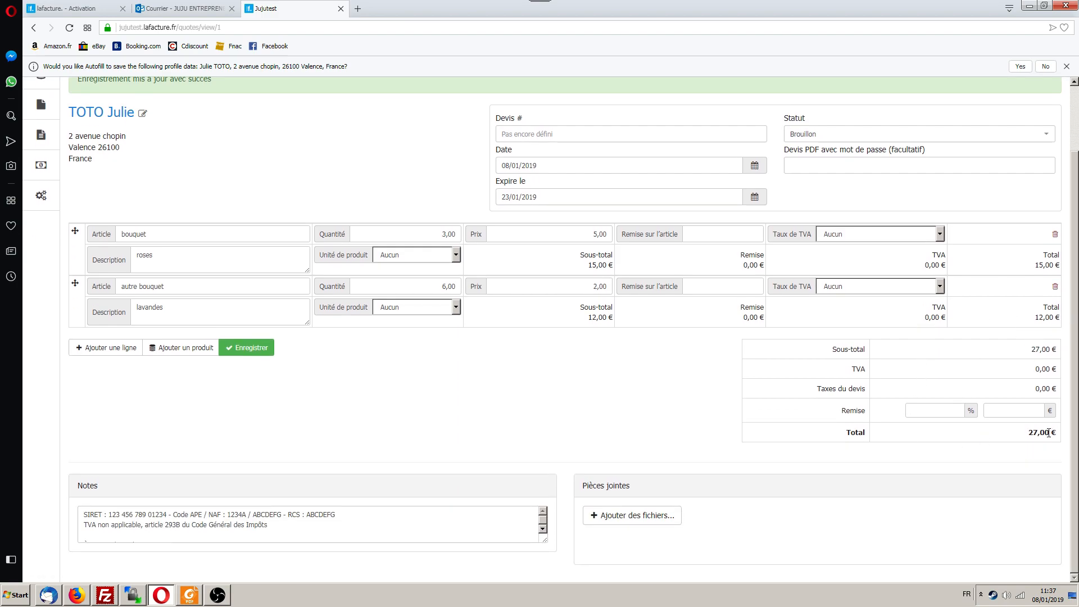
pyautogui.click(935, 415)
pyautogui.click(1005, 416)
pyautogui.scroll(2, 491, 436)
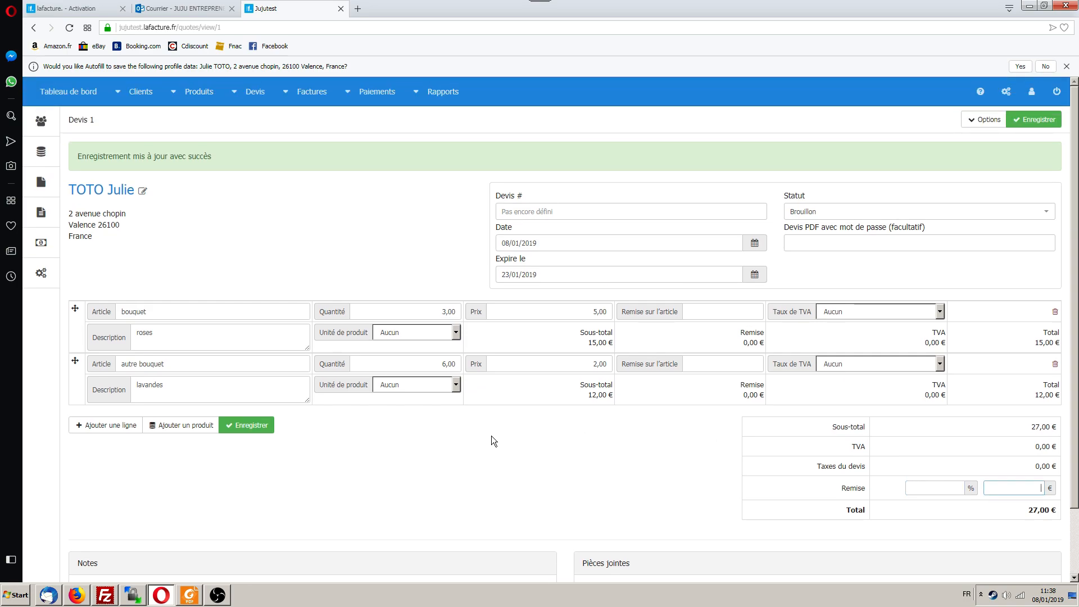
pyautogui.scroll(-2, 447, 403)
pyautogui.scroll(2, 447, 403)
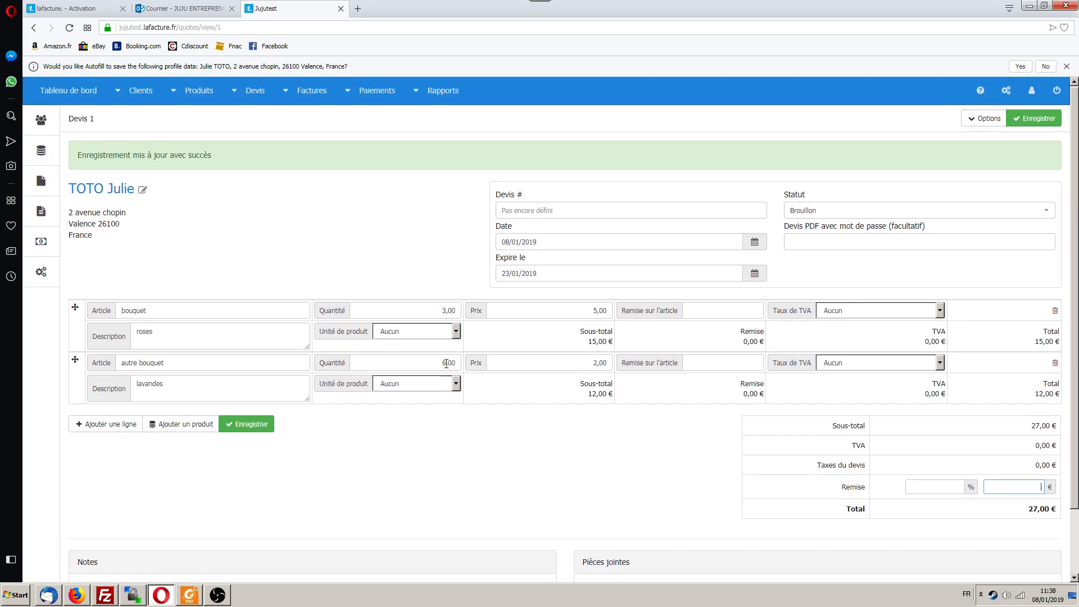
pyautogui.scroll(-2, 544, 368)
pyautogui.click(242, 347)
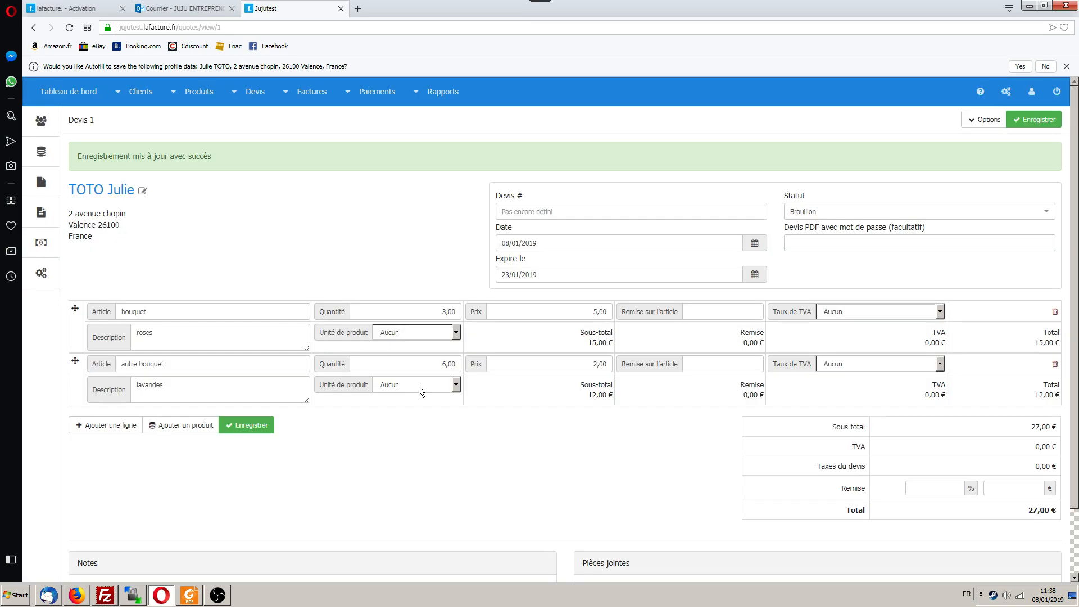
pyautogui.scroll(-2, 360, 251)
pyautogui.scroll(2, 360, 251)
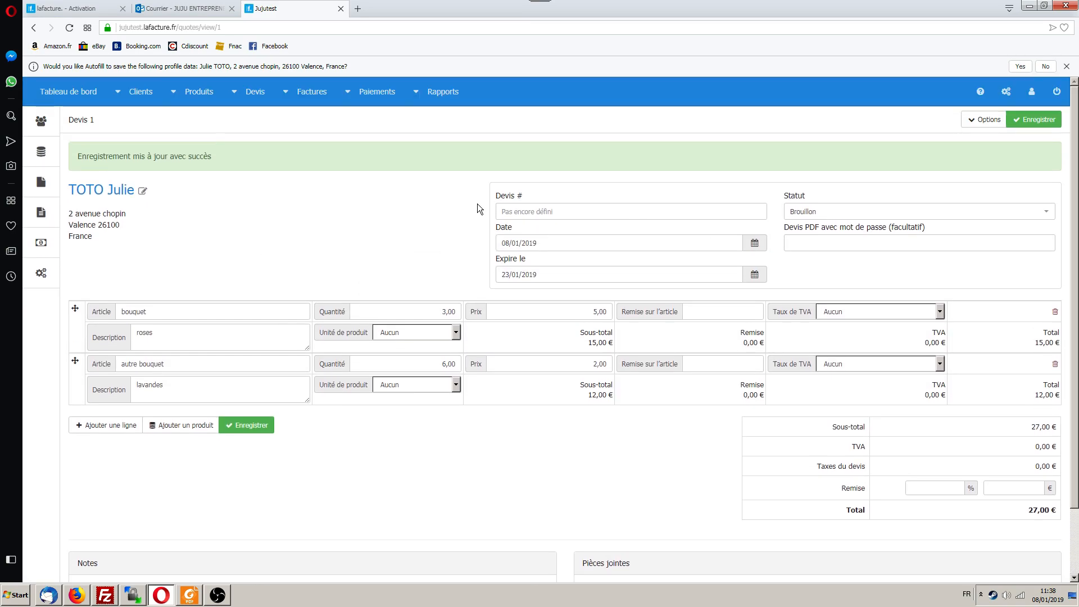
# Step: Inspect the quote number field, status list and extra actions menu, leaving status Brouillon
pyautogui.click(502, 212)
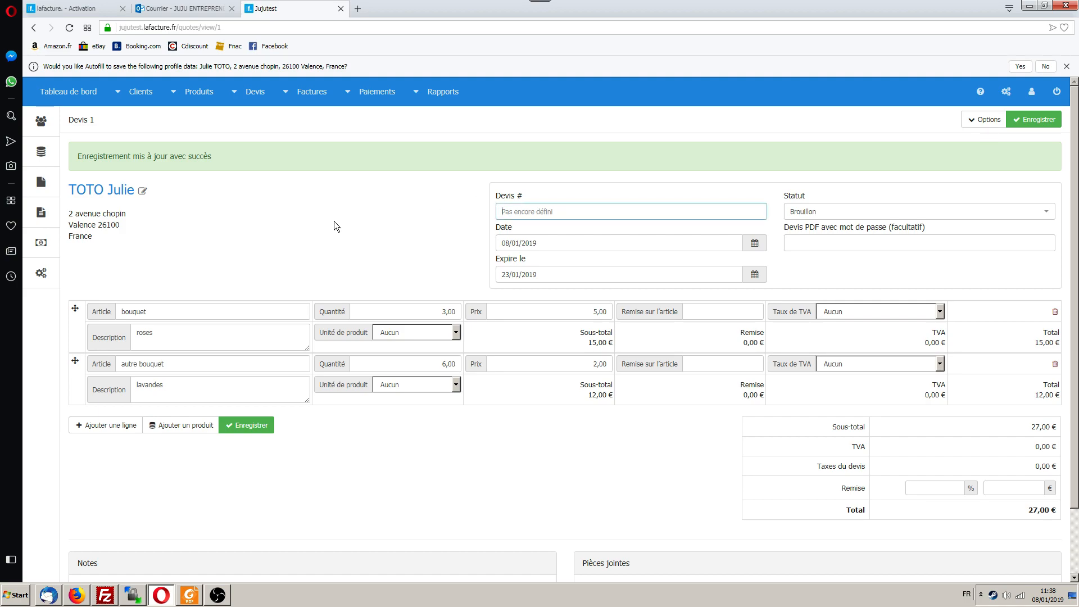
pyautogui.rightClick(334, 221)
pyautogui.click(533, 222)
pyautogui.click(531, 213)
pyautogui.click(360, 199)
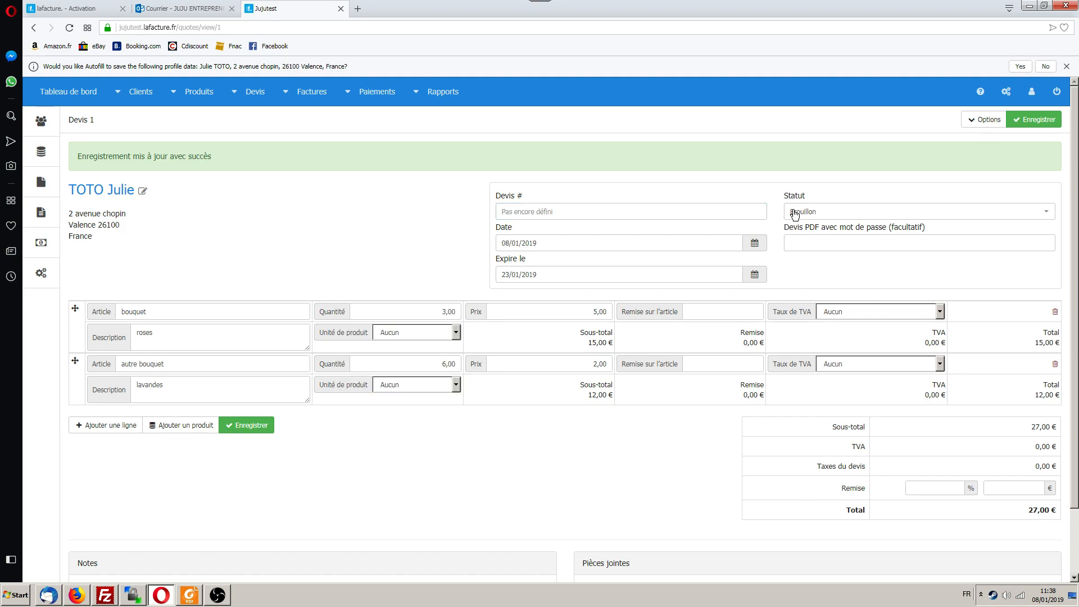
pyautogui.click(795, 215)
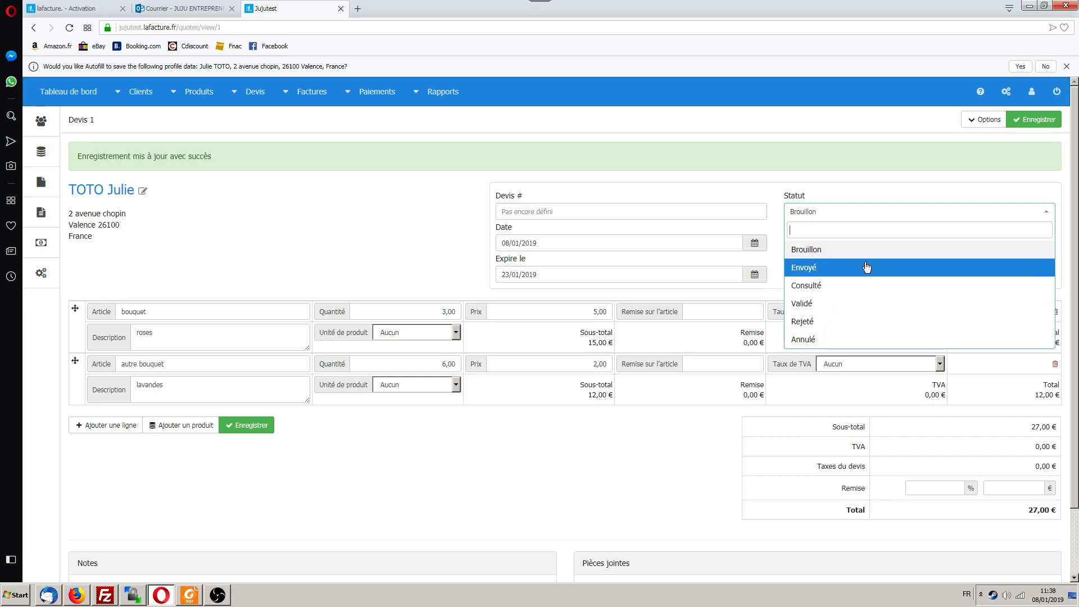
pyautogui.click(596, 218)
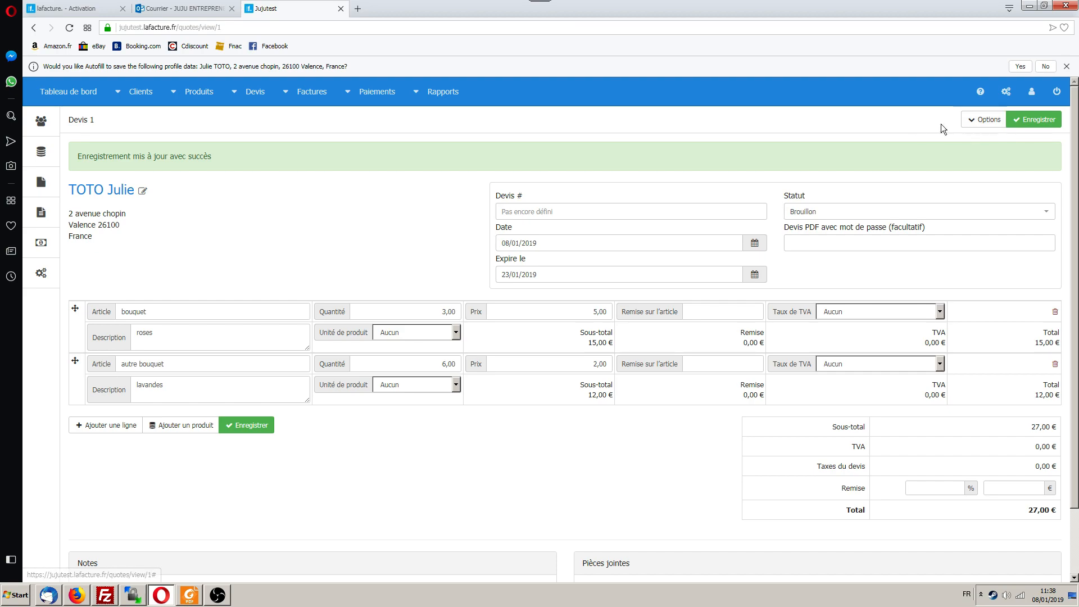
pyautogui.click(989, 122)
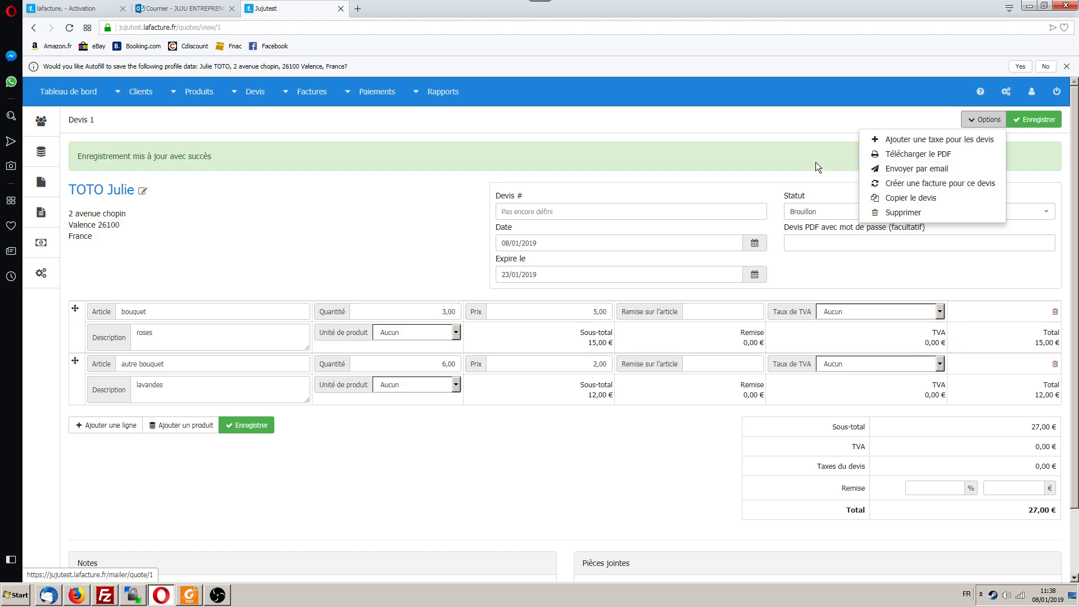
pyautogui.click(392, 219)
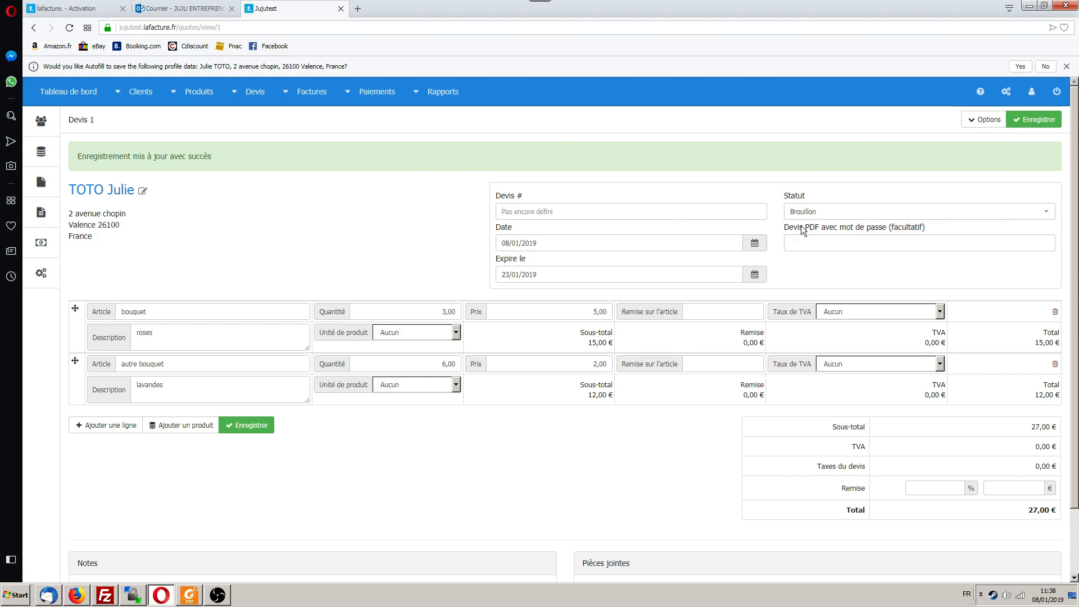
pyautogui.click(978, 121)
# Step: Set the quote status to Envoyé, save, and select the new number D20190108-1
pyautogui.click(814, 212)
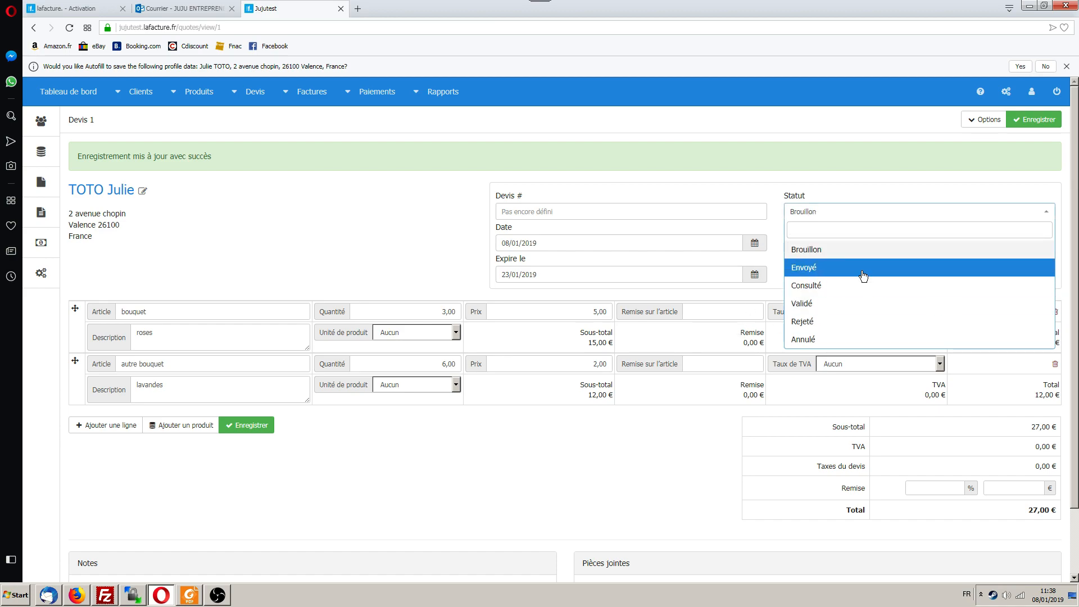
pyautogui.click(864, 276)
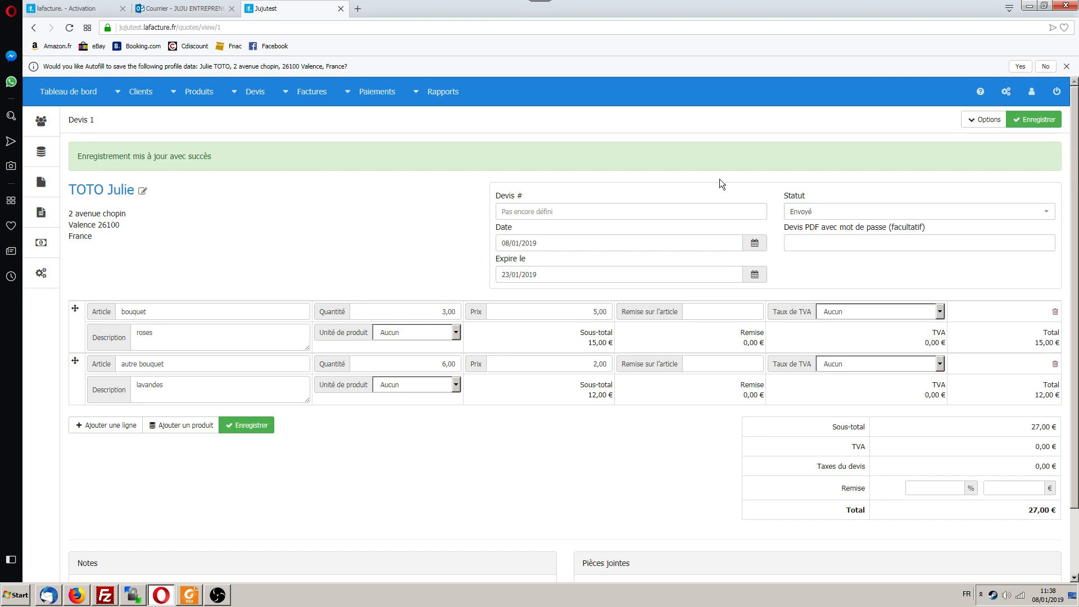
pyautogui.click(1034, 120)
pyautogui.moveTo(502, 211); pyautogui.dragTo(524, 211)
pyautogui.click(467, 225)
pyautogui.click(535, 211)
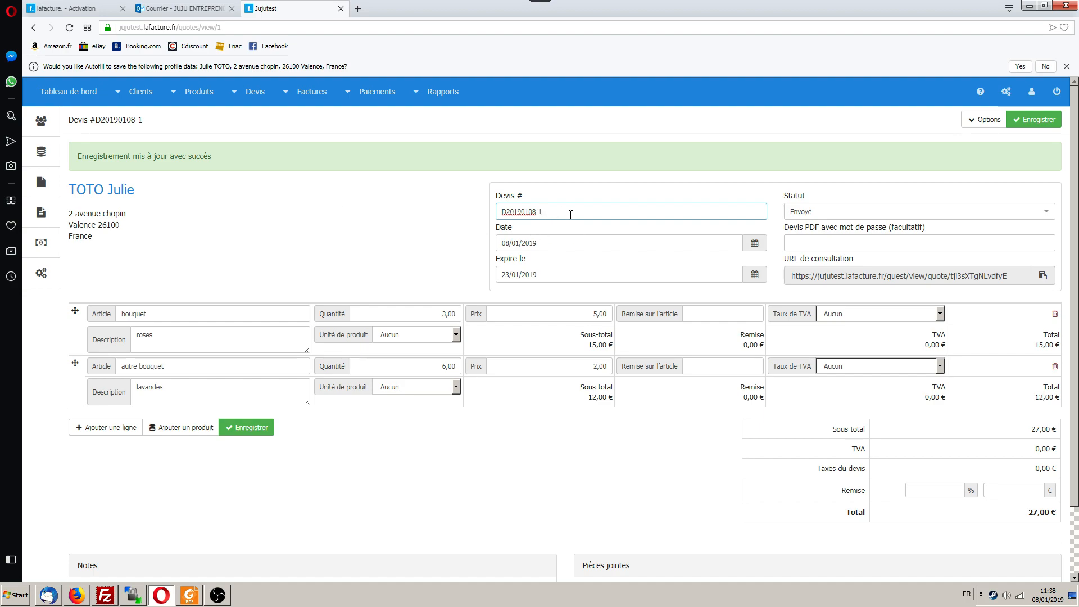
pyautogui.moveTo(571, 212); pyautogui.dragTo(347, 238)
# Step: Review the Devis and Factures tabs in Paramètres systèmes
pyautogui.click(347, 238)
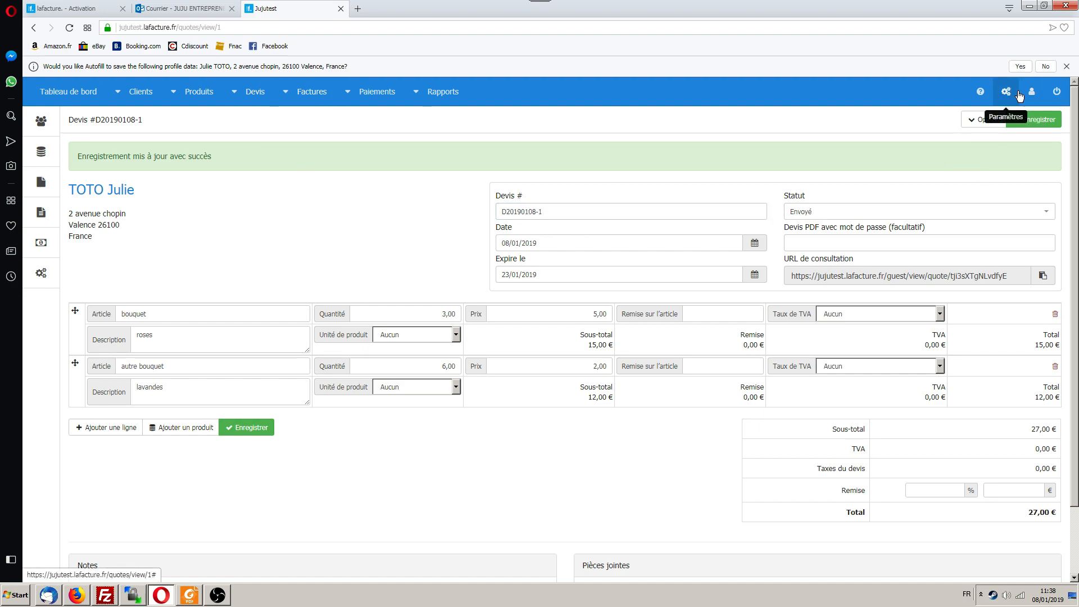
pyautogui.click(1004, 99)
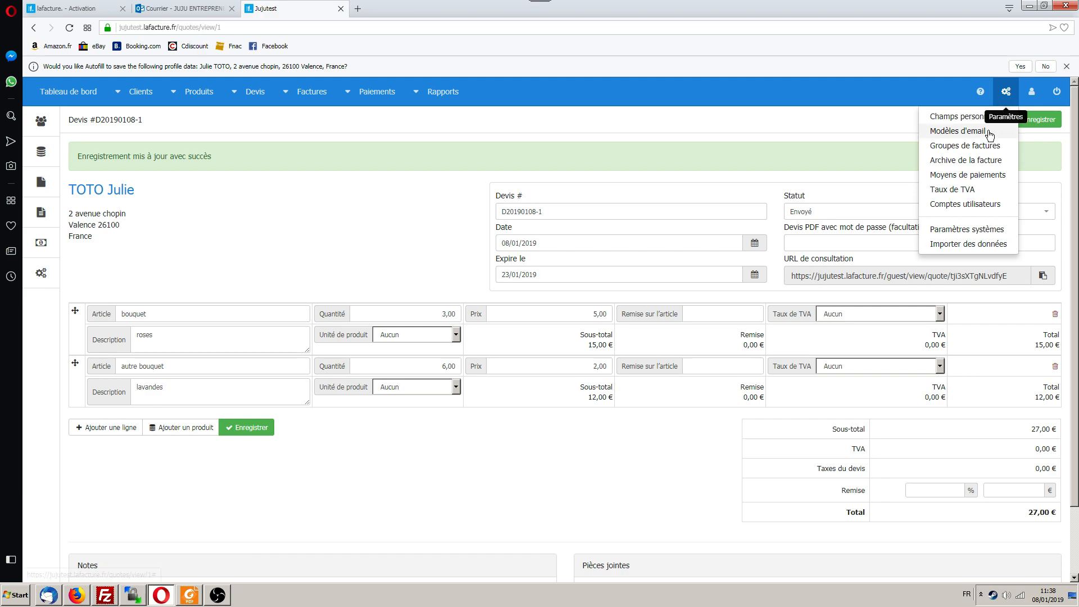
pyautogui.click(967, 229)
pyautogui.click(511, 144)
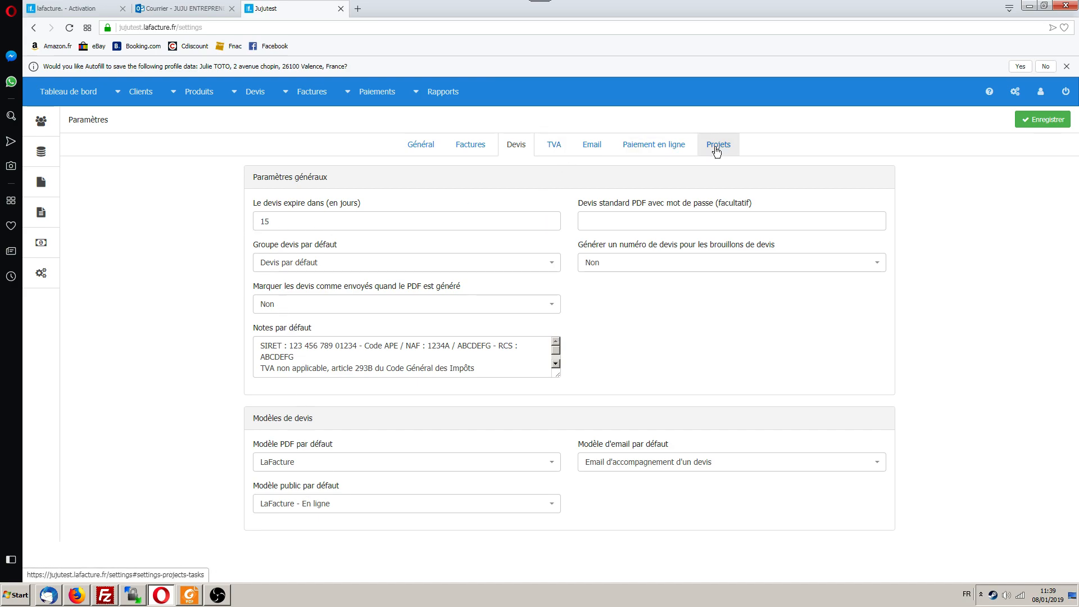
pyautogui.click(465, 144)
pyautogui.scroll(-8, 185, 242)
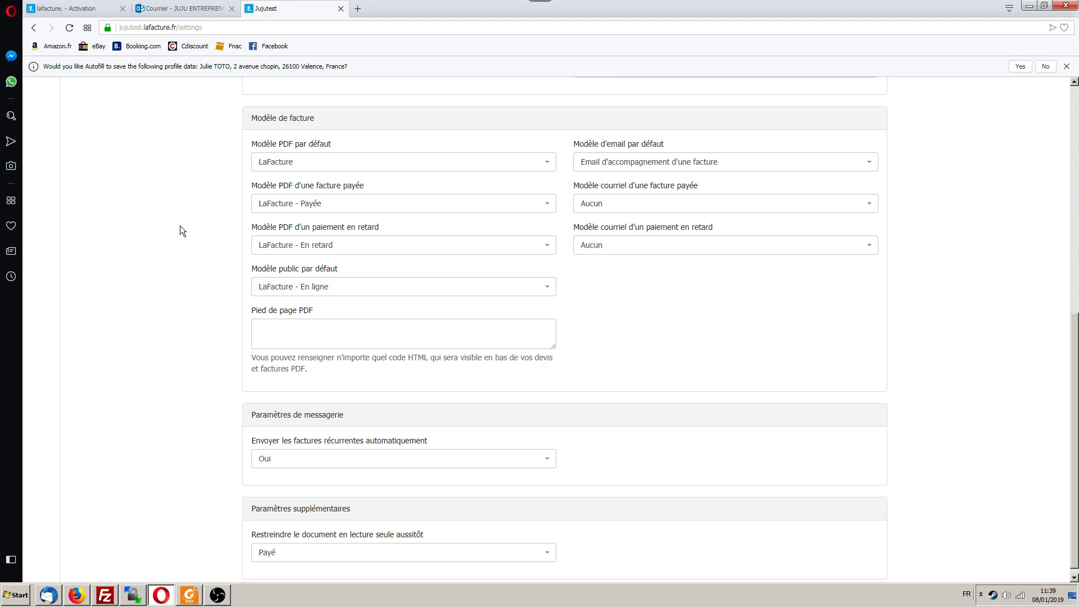
pyautogui.scroll(10, 180, 225)
# Step: Go to the Groupes de factures list from the settings menu
pyautogui.moveTo(304, 103)
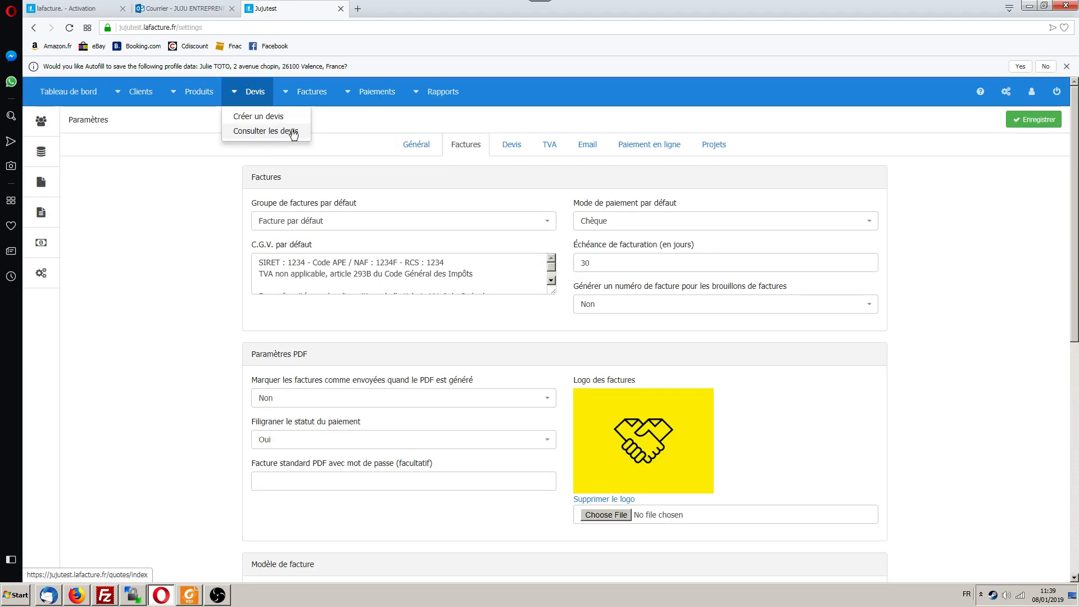
pyautogui.moveTo(1014, 100)
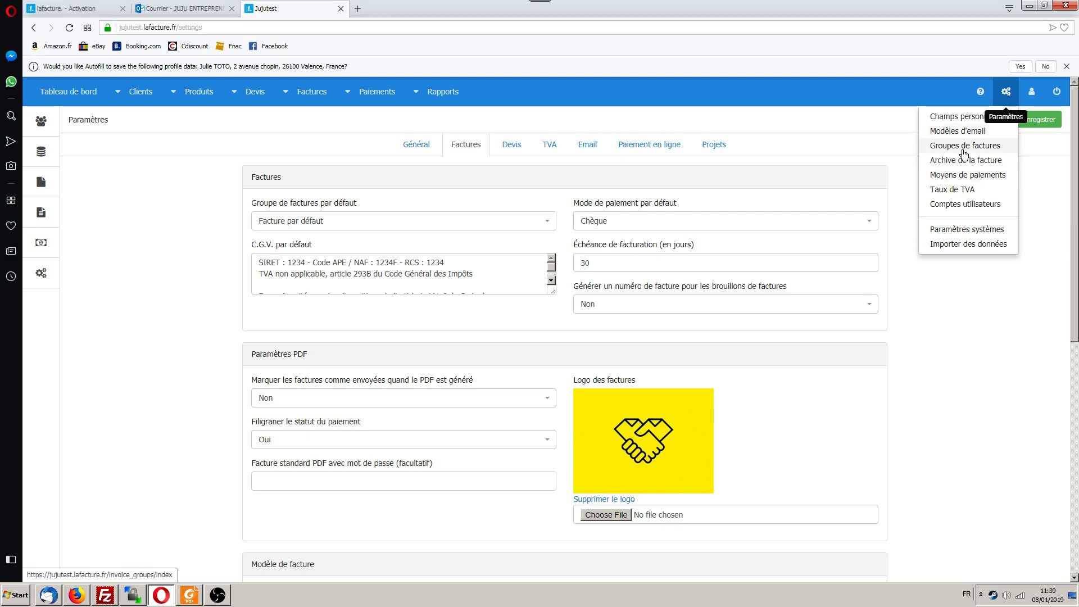
pyautogui.click(965, 160)
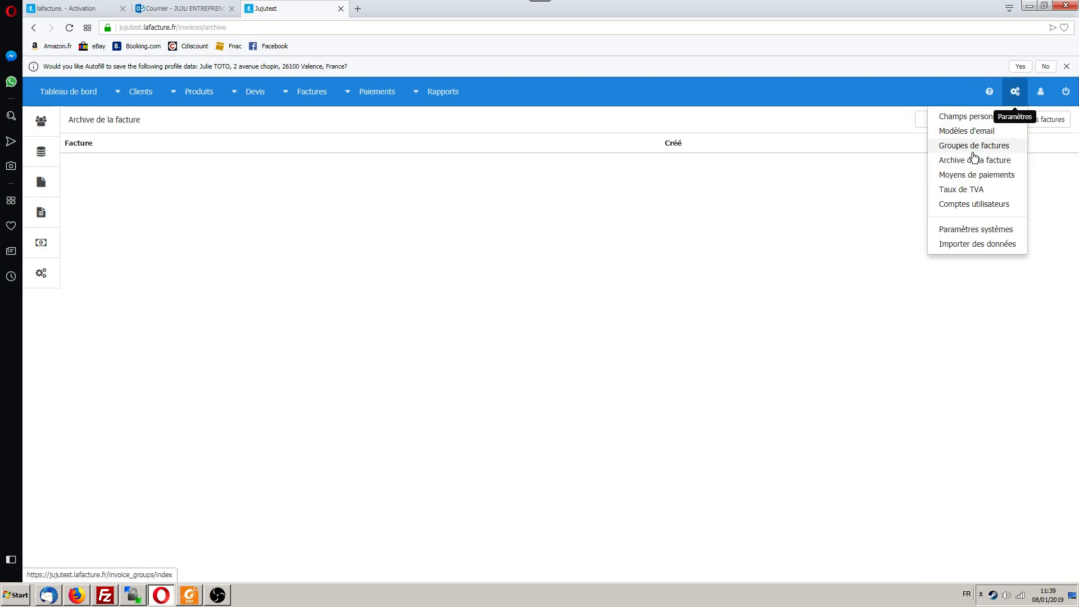
pyautogui.click(968, 147)
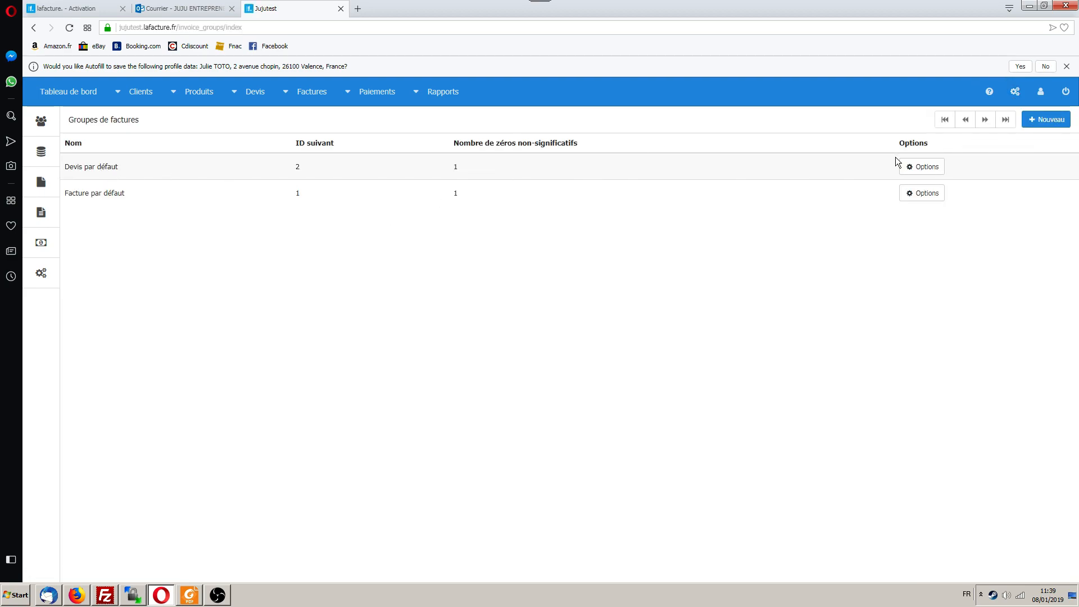
# Step: Edit Devis par défaut and inspect format D{{{year}}}{{{month}}}{{{day}}}-{{{id}}} with next ID 2
pyautogui.click(921, 166)
pyautogui.click(880, 187)
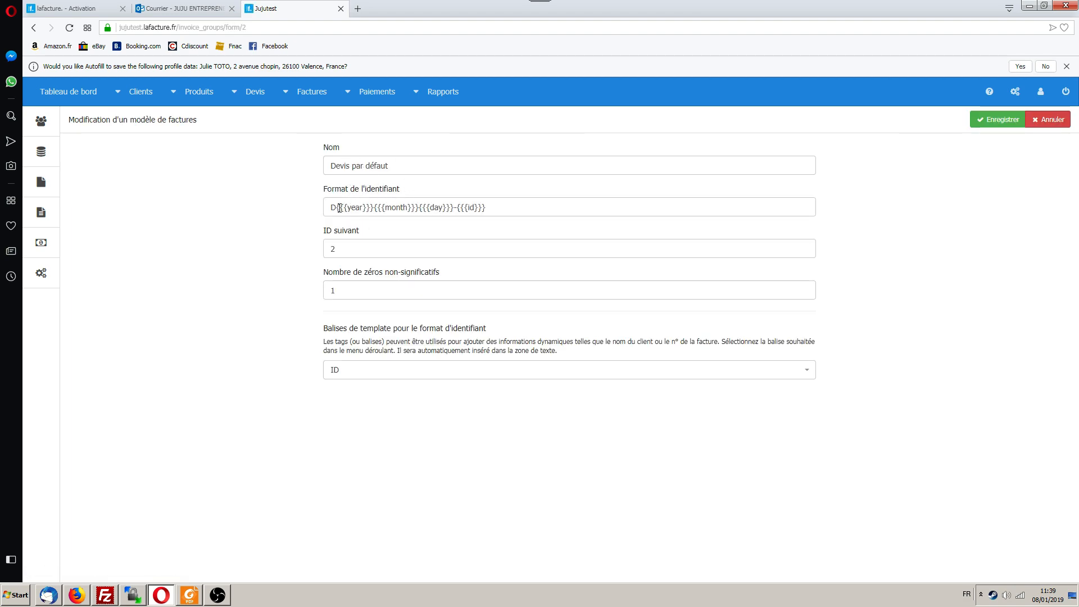
pyautogui.moveTo(336, 208); pyautogui.dragTo(374, 209)
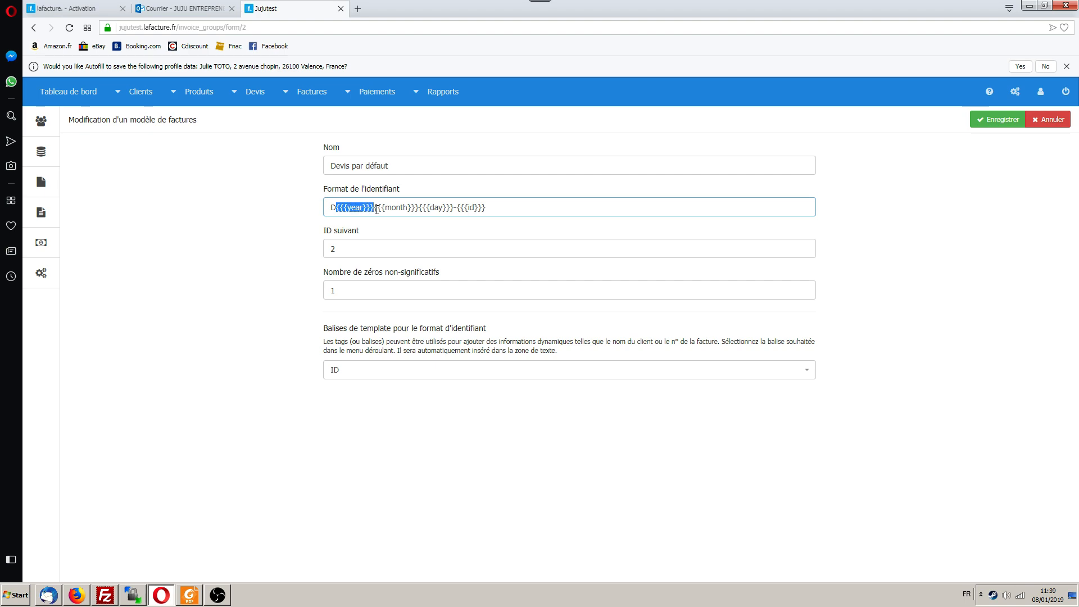
pyautogui.click(330, 209)
pyautogui.moveTo(371, 208); pyautogui.dragTo(355, 208)
pyautogui.moveTo(337, 208); pyautogui.dragTo(455, 219)
pyautogui.click(251, 239)
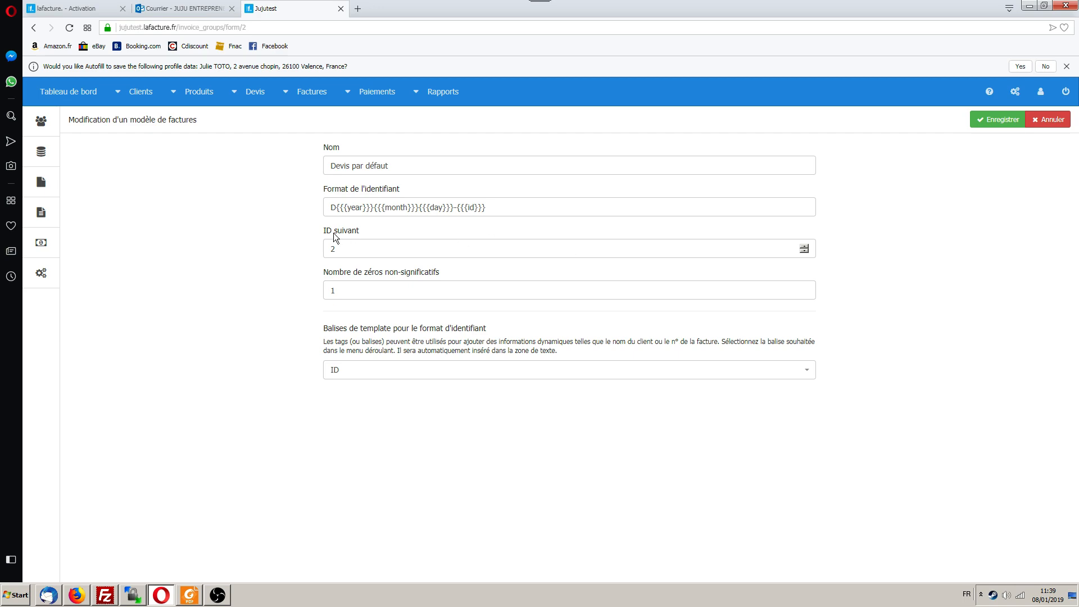
pyautogui.moveTo(339, 247); pyautogui.dragTo(296, 247)
pyautogui.click(377, 310)
pyautogui.moveTo(454, 210); pyautogui.dragTo(490, 208)
pyautogui.click(354, 233)
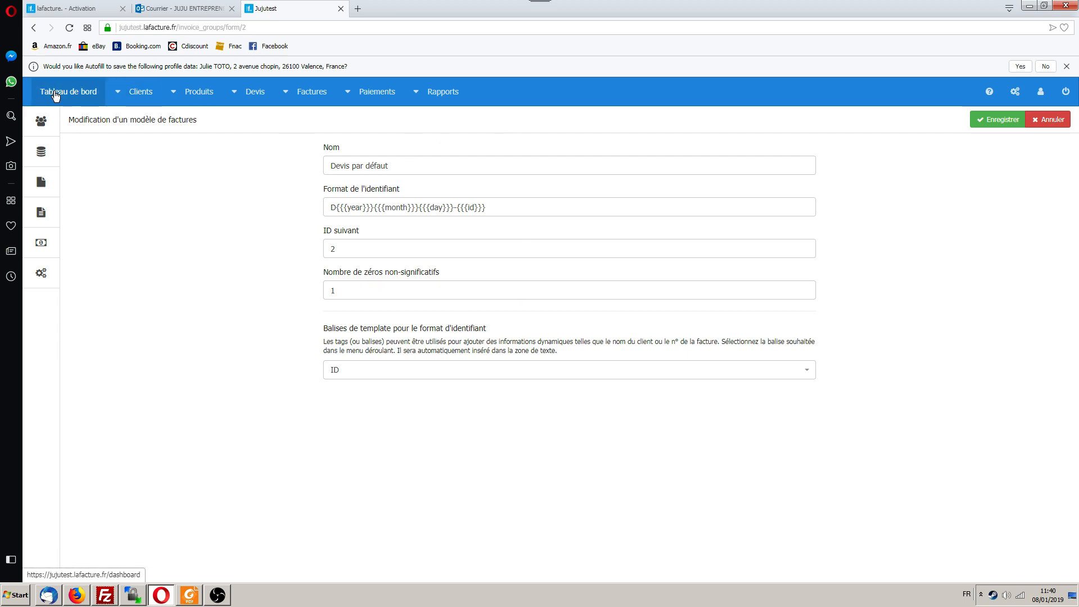
# Step: On the dashboard, check quote D20190108-1 under Devis récents and open it
pyautogui.click(65, 93)
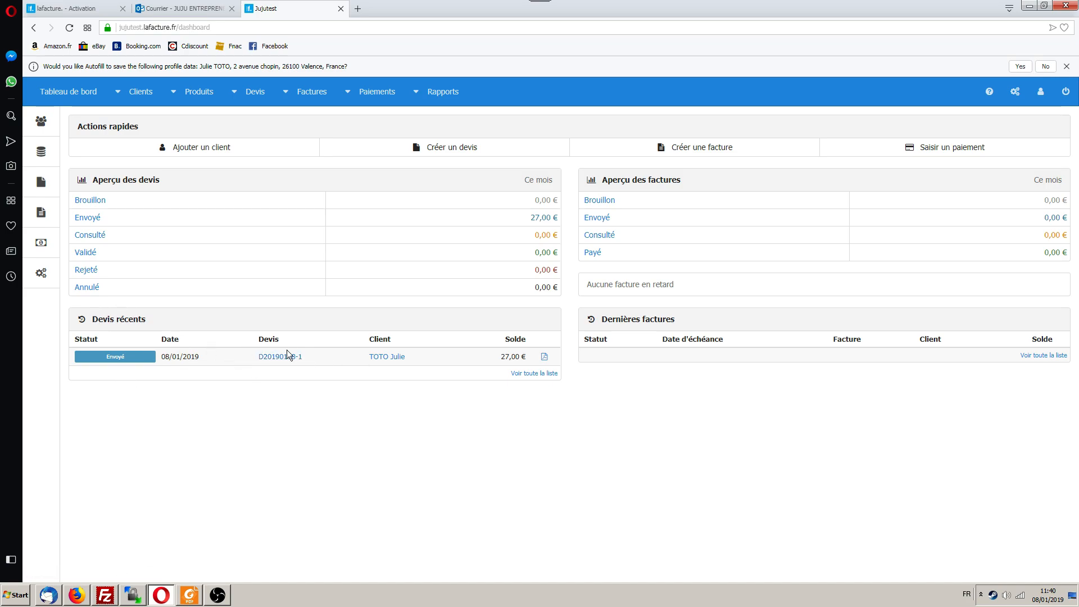
pyautogui.moveTo(263, 360); pyautogui.dragTo(301, 362)
pyautogui.hotkey('ctrl', 'a')
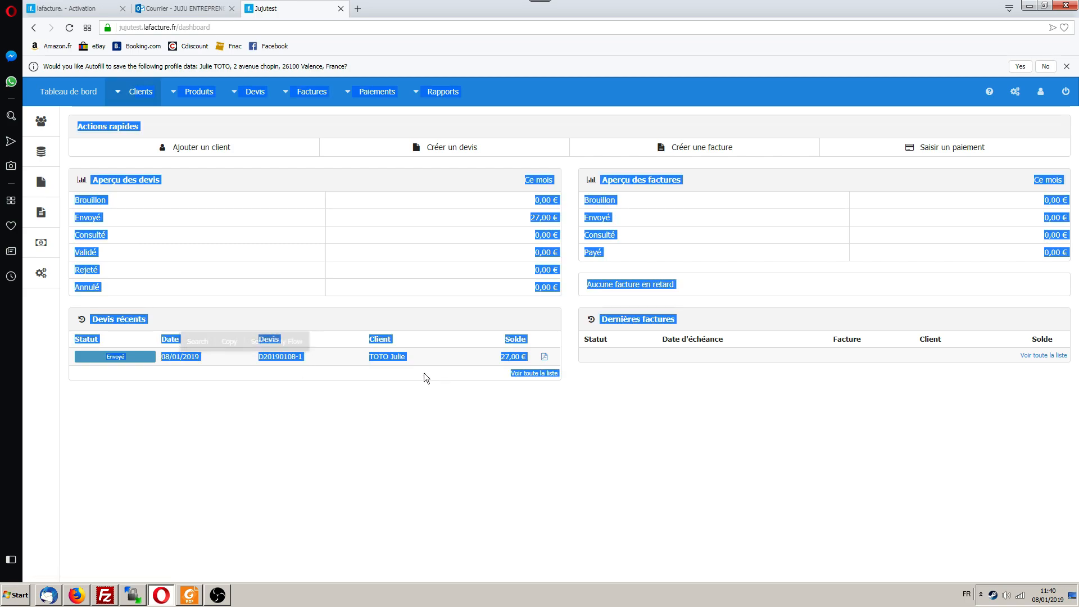
pyautogui.click(490, 358)
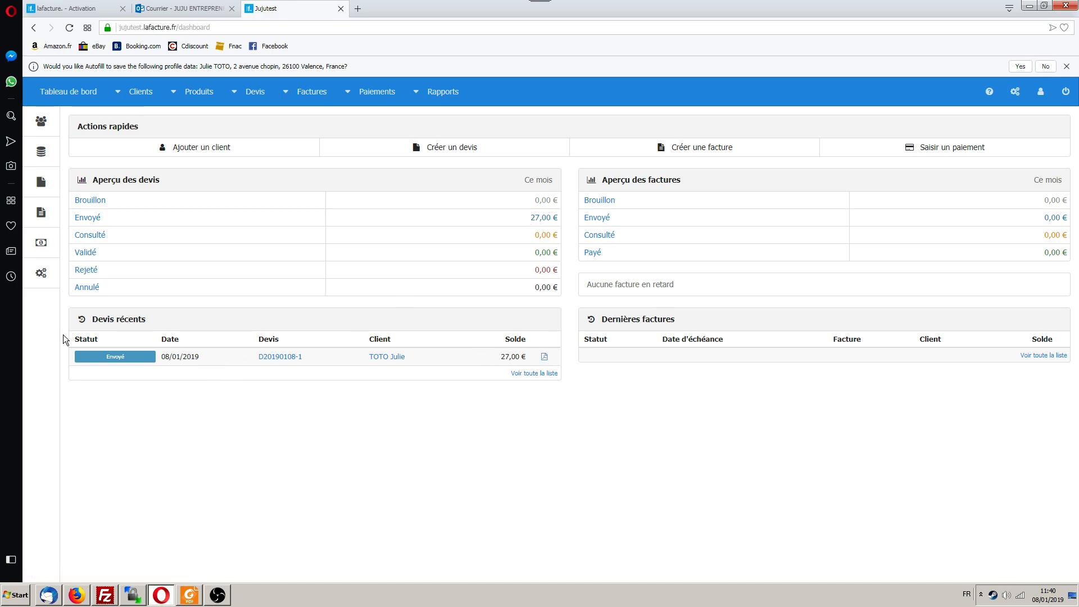
pyautogui.click(268, 357)
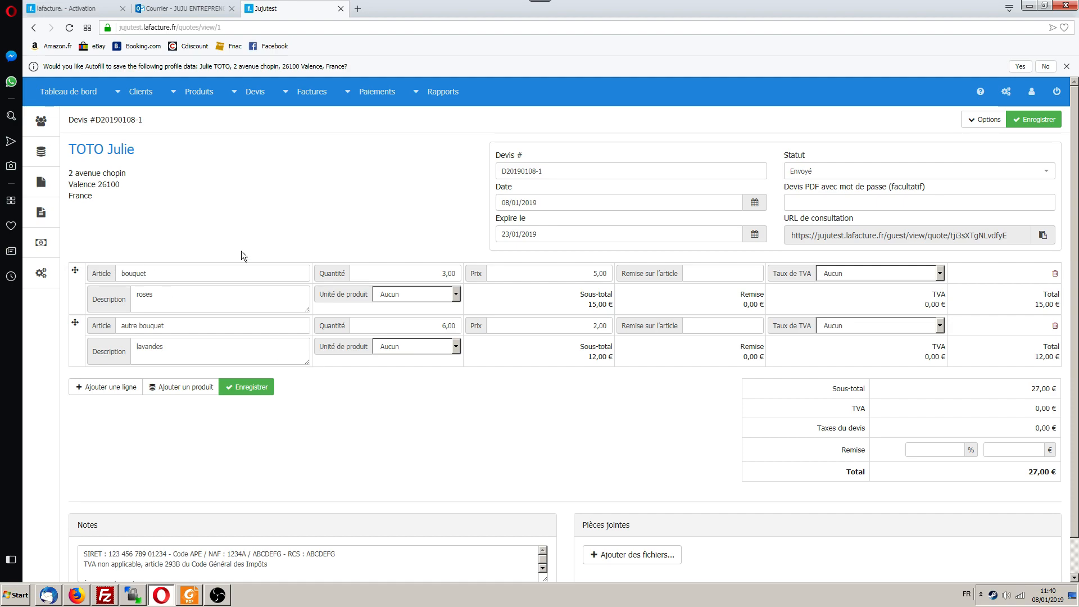
# Step: Add an empty third article line to quote D20190108-1
pyautogui.scroll(-1, 387, 200)
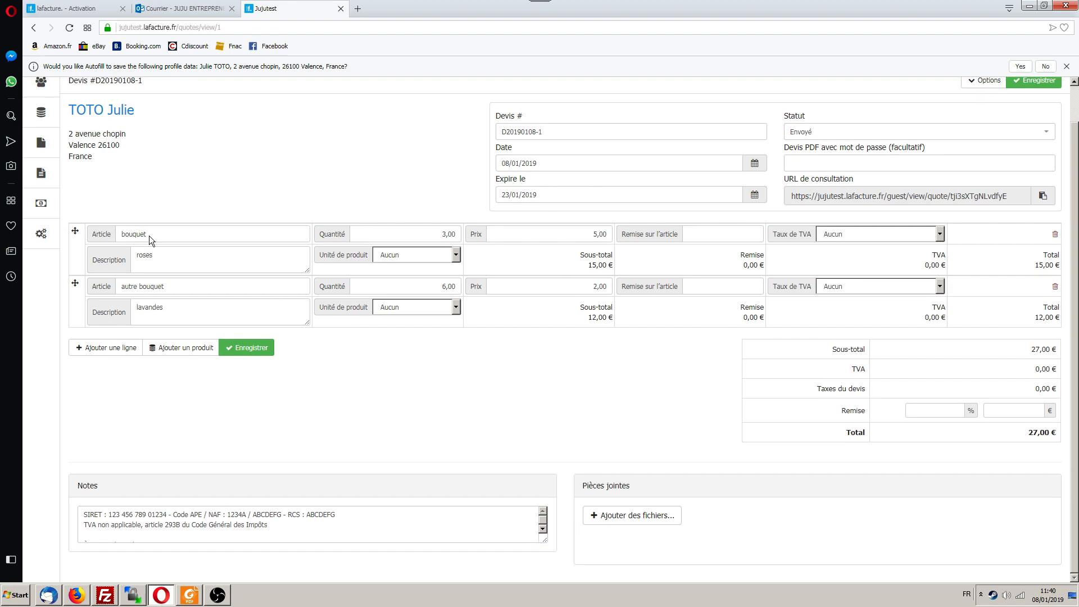
pyautogui.click(107, 347)
pyautogui.scroll(1, 460, 433)
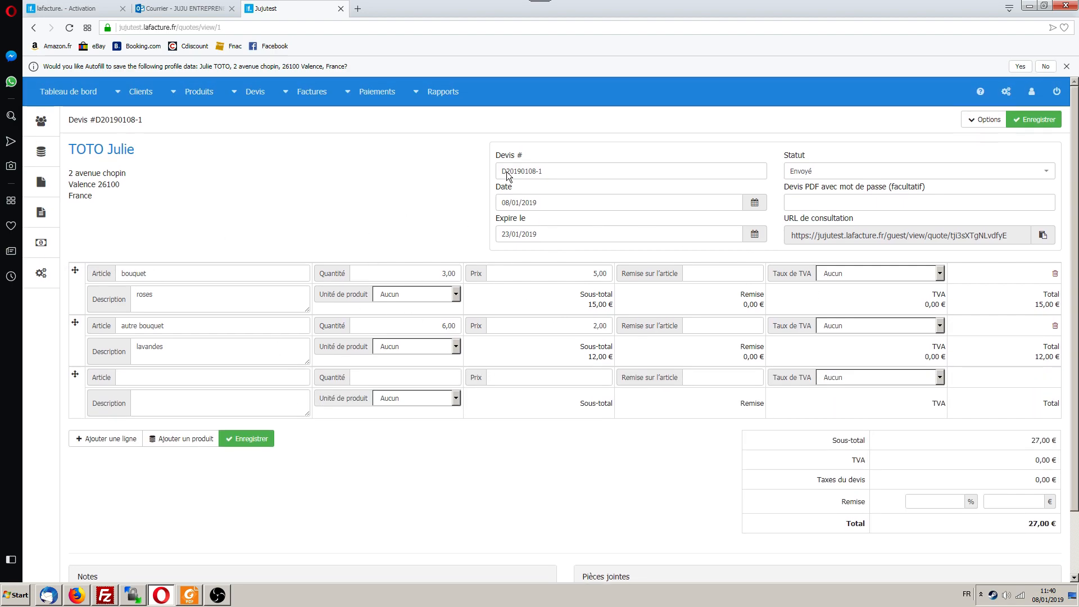
# Step: Open the email form for quote D20190108-1 and review the message preview
pyautogui.click(985, 118)
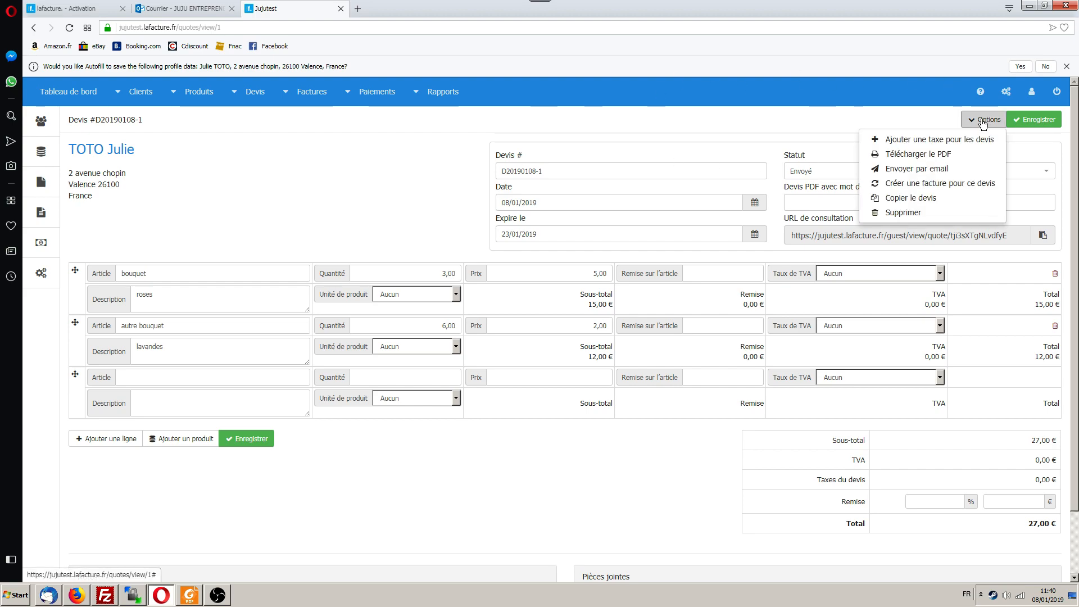
pyautogui.click(921, 168)
pyautogui.scroll(-7, 171, 185)
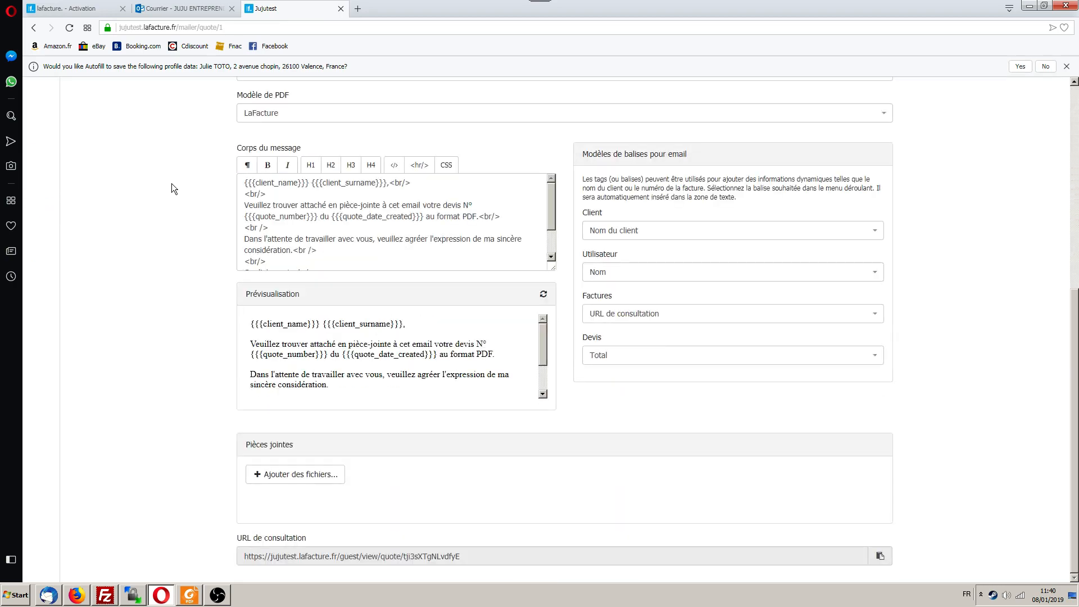
pyautogui.scroll(4, 227, 274)
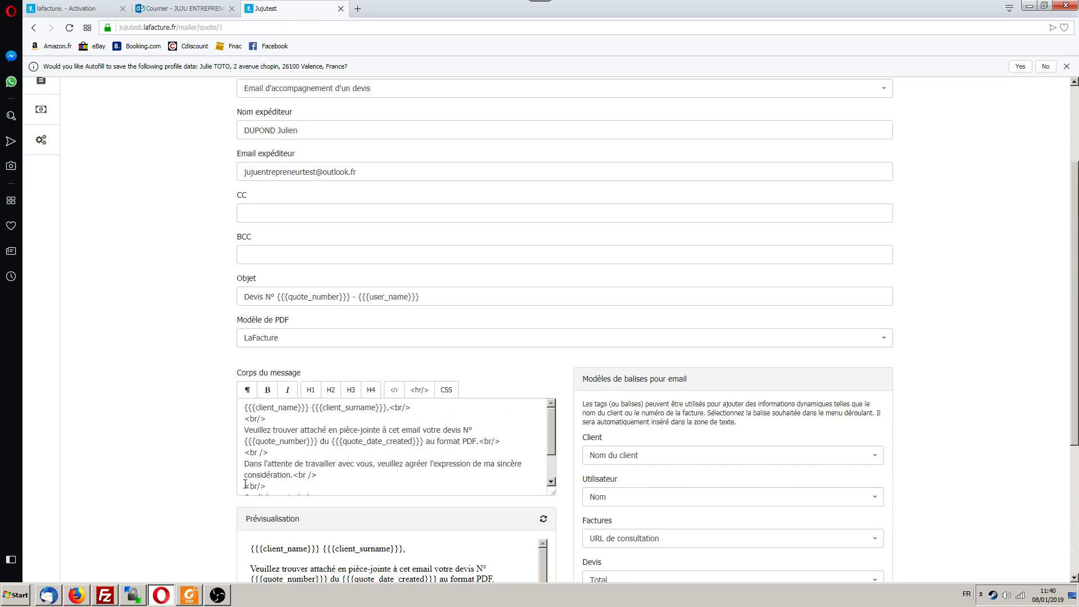
pyautogui.scroll(-4, 214, 444)
pyautogui.scroll(7, 217, 351)
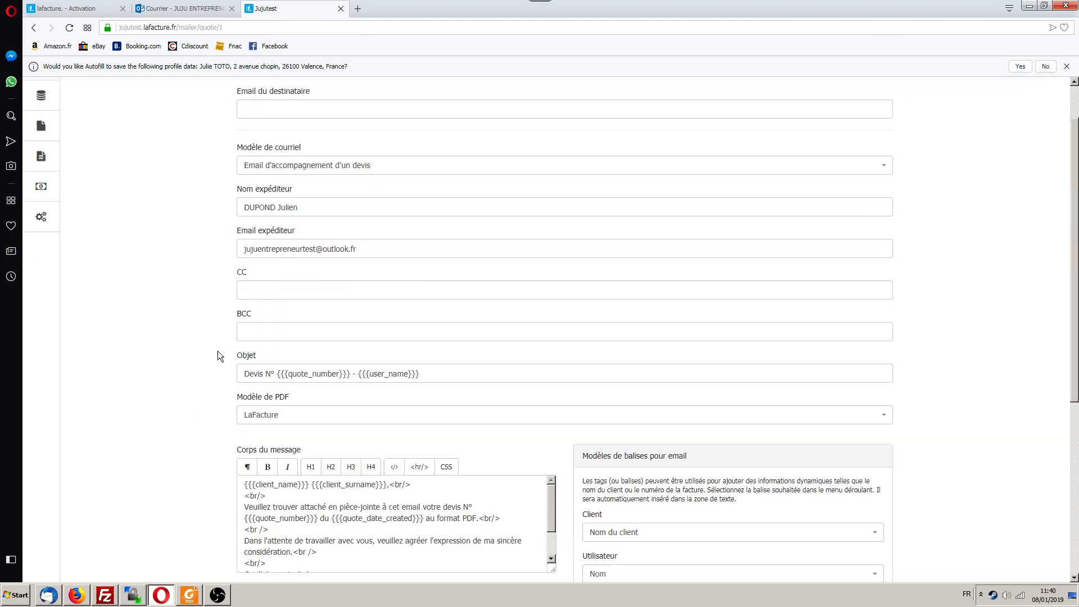
pyautogui.scroll(-6, 197, 295)
pyautogui.scroll(-1, 196, 300)
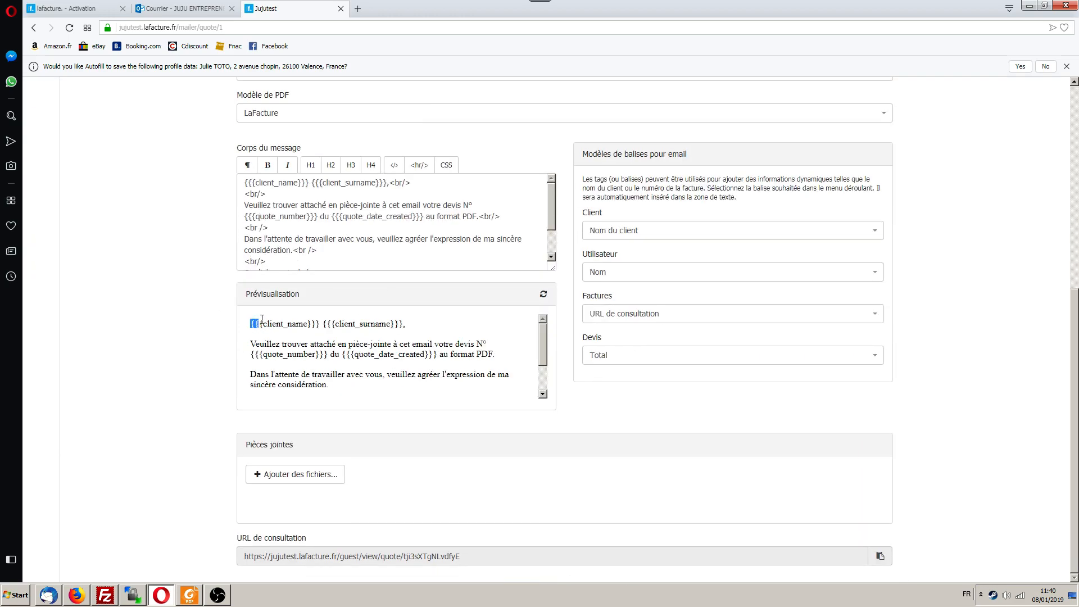
pyautogui.moveTo(262, 319); pyautogui.dragTo(318, 325)
pyautogui.click(275, 326)
pyautogui.scroll(-2, 421, 355)
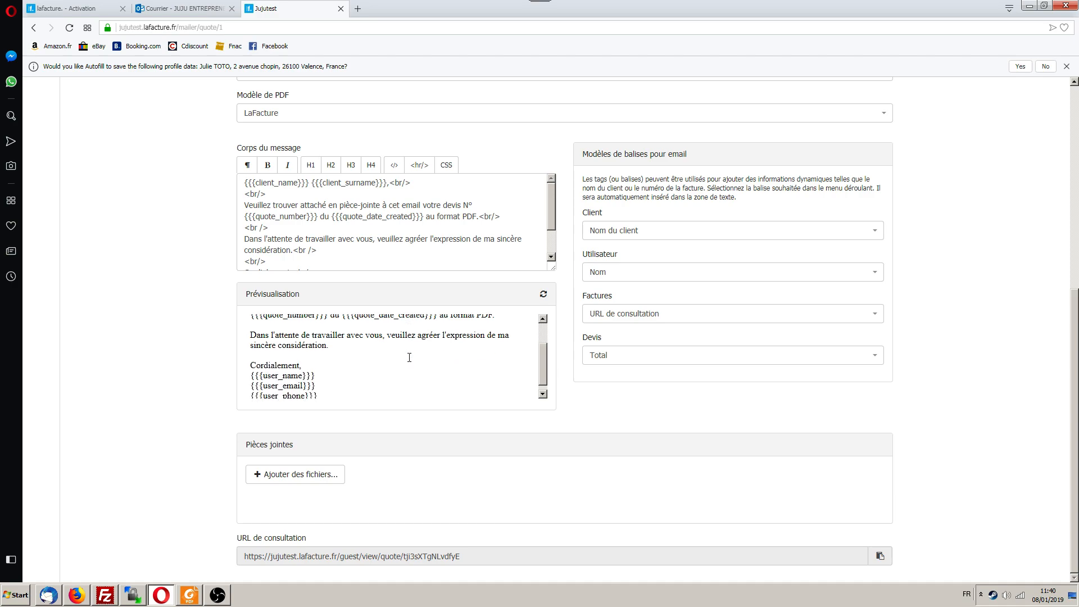
pyautogui.scroll(6, 141, 305)
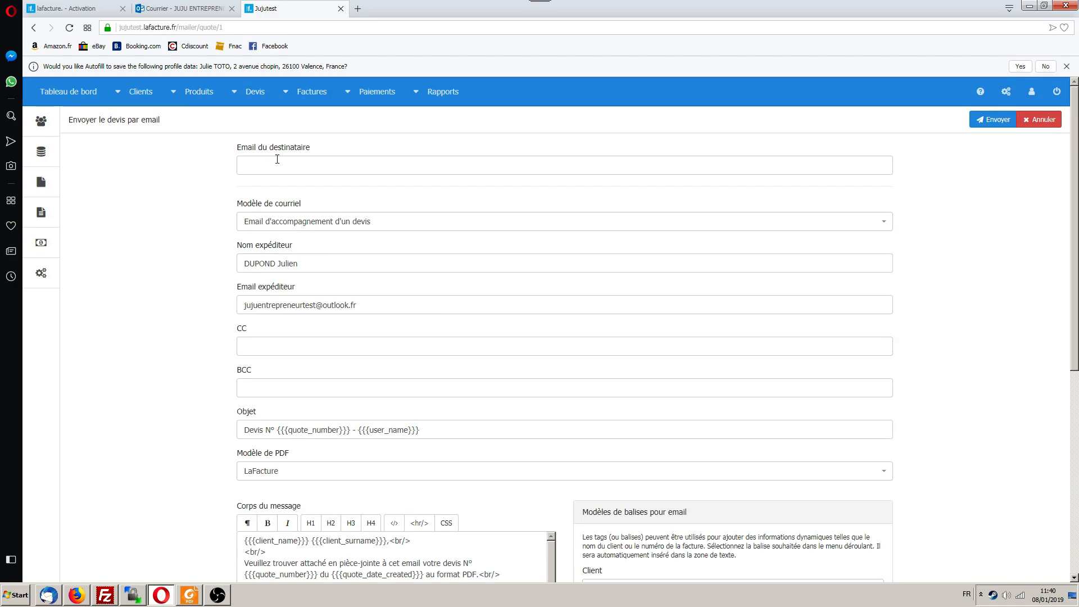
# Step: Fill the recipient's email address from the autofill suggestion and send the quote
pyautogui.click(278, 159)
pyautogui.click(300, 182)
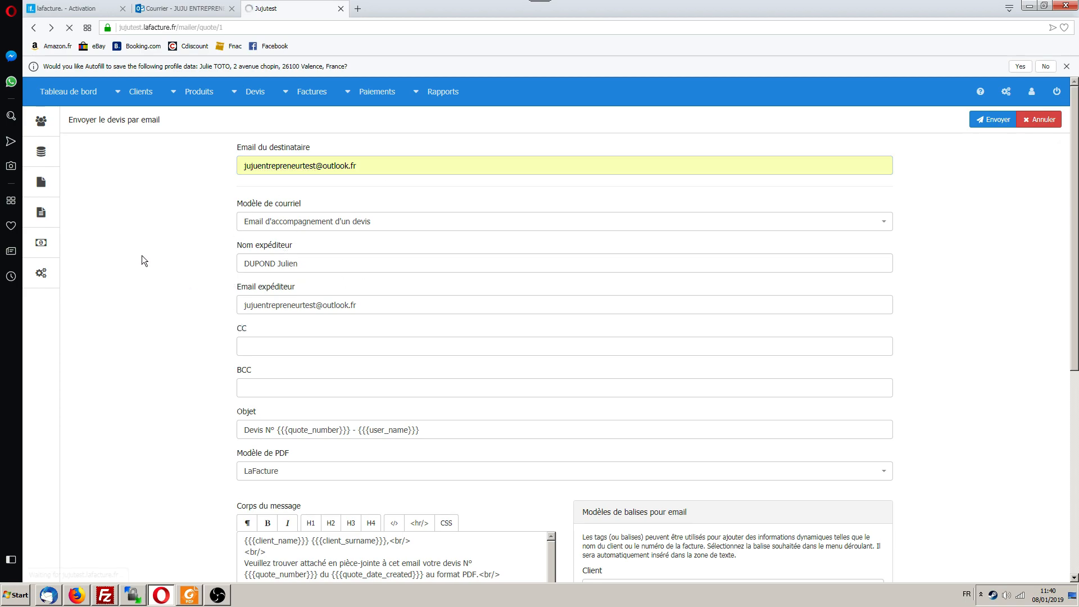
pyautogui.hotkey('alt', 'Right')
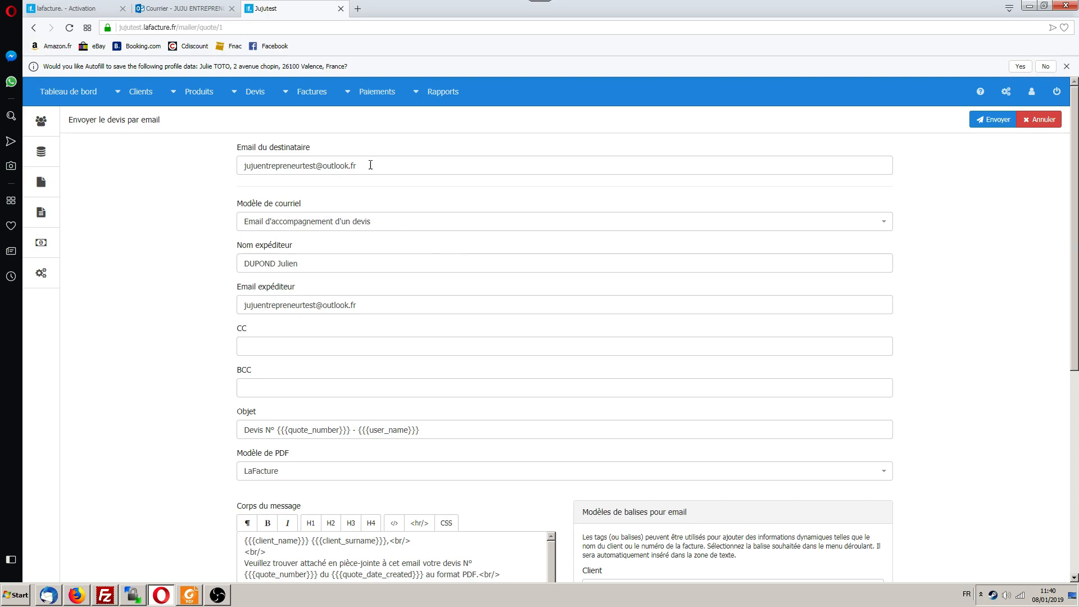
pyautogui.scroll(-3, 226, 214)
pyautogui.scroll(3, 226, 215)
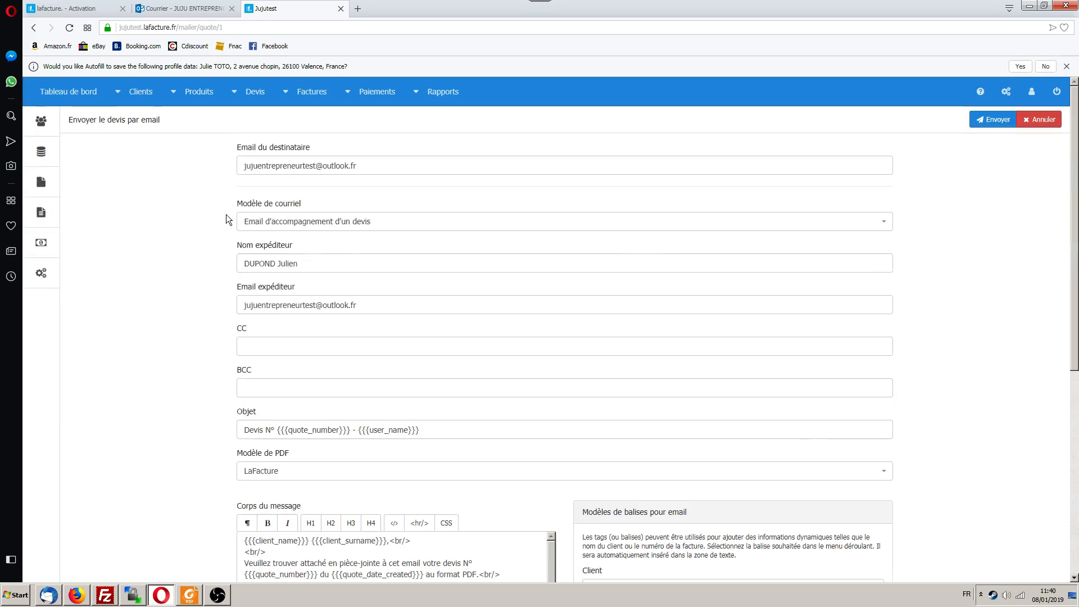
pyautogui.click(991, 122)
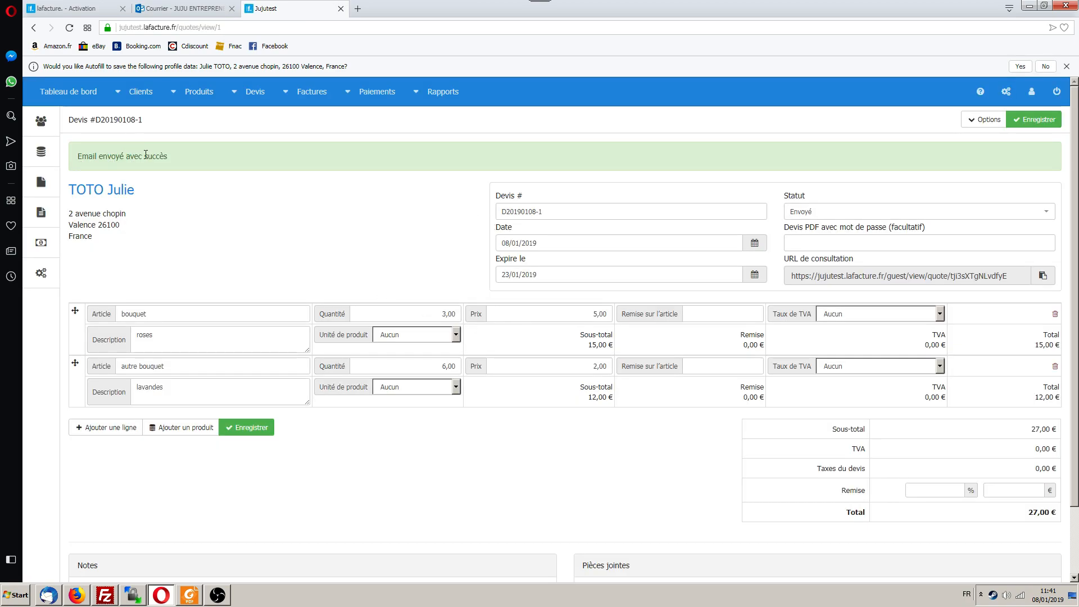
pyautogui.click(196, 11)
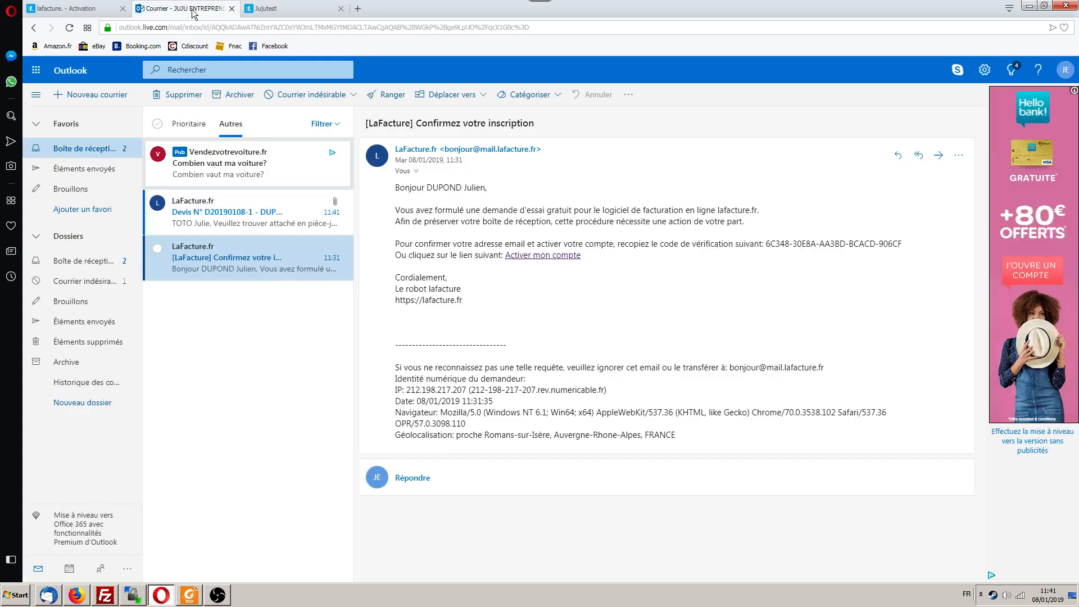
# Step: Open the 'Devis N° D20190108-1' message from Outlook's Courrier indésirable folder
pyautogui.click(231, 224)
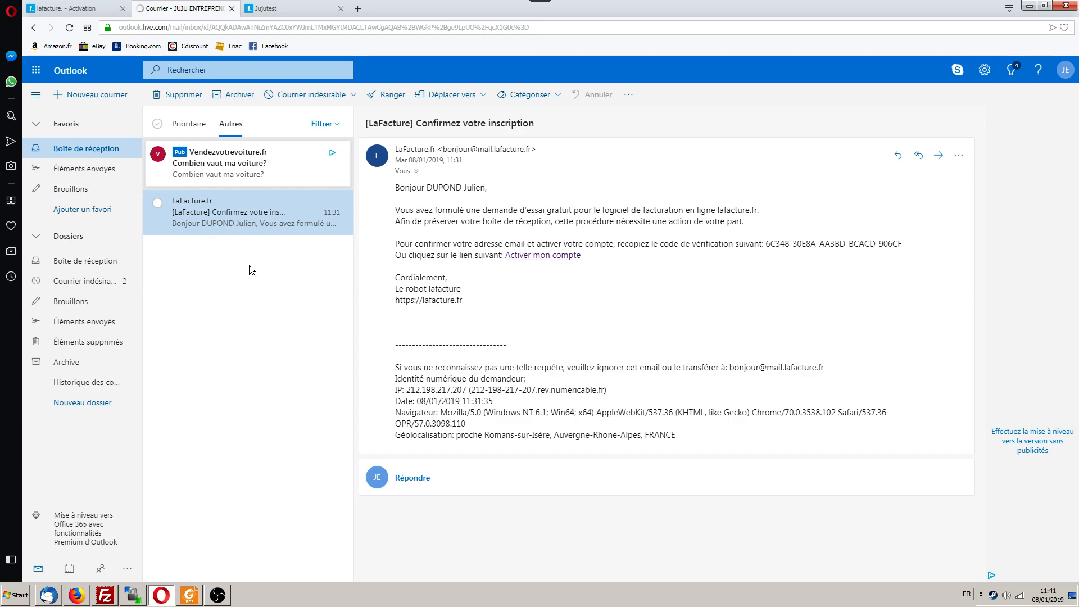
pyautogui.click(91, 286)
pyautogui.click(250, 203)
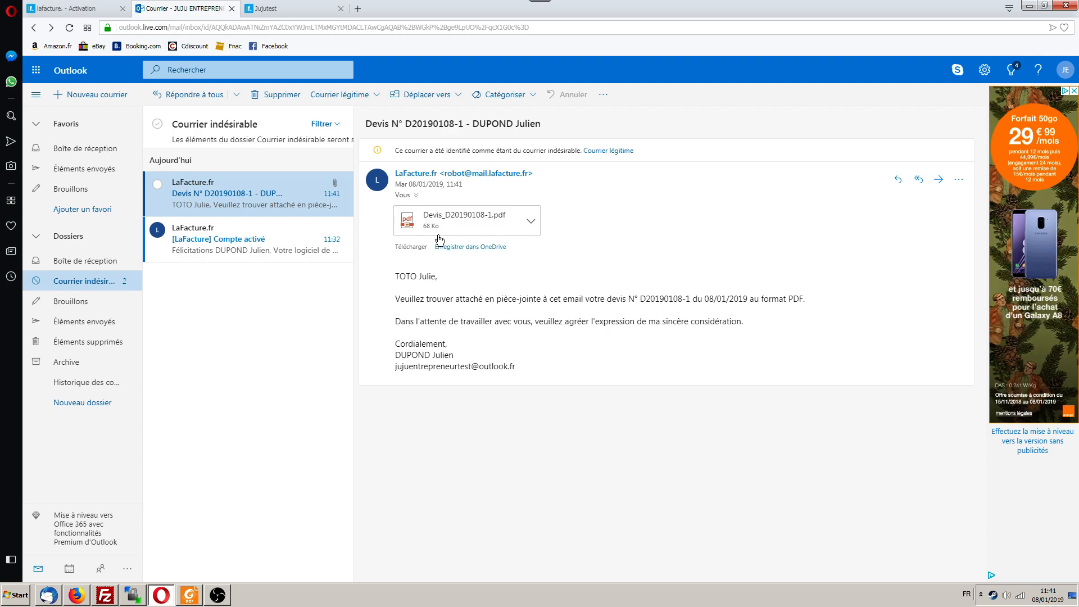
# Step: Preview the attached Devis_D20190108-1.pdf via Aperçu, then bring Foxit Reader's 1.pdf forward
pyautogui.click(530, 221)
pyautogui.click(454, 246)
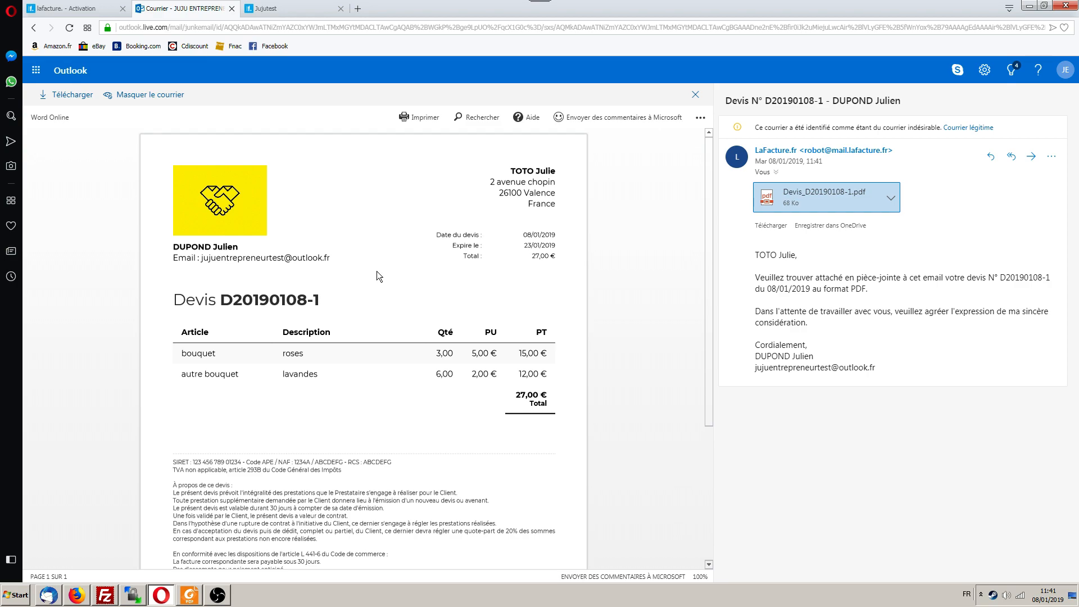
pyautogui.scroll(-4, 377, 271)
pyautogui.scroll(4, 387, 277)
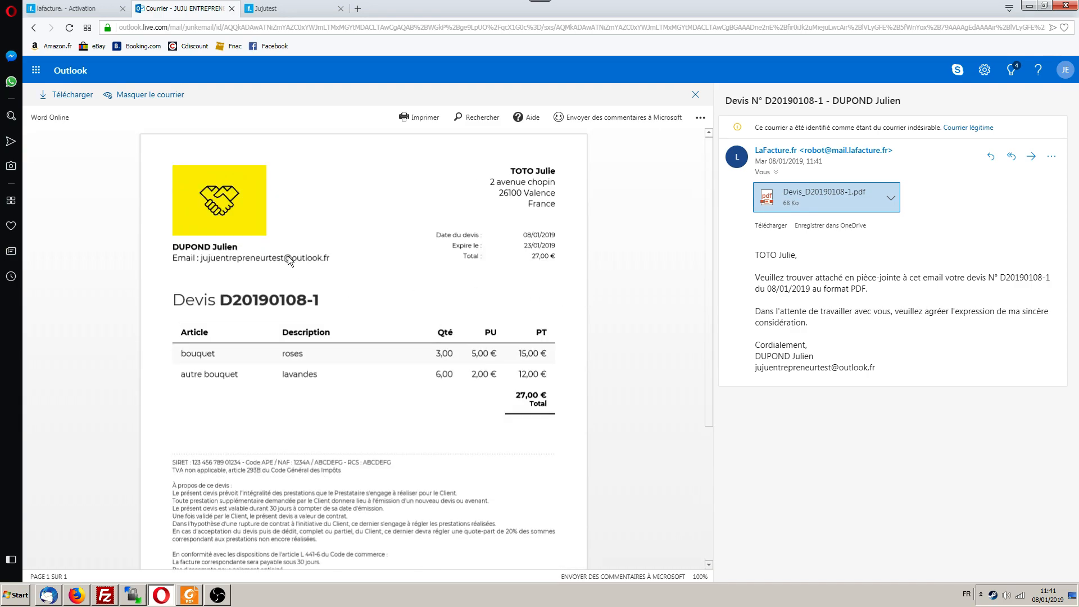
pyautogui.scroll(-1, 191, 208)
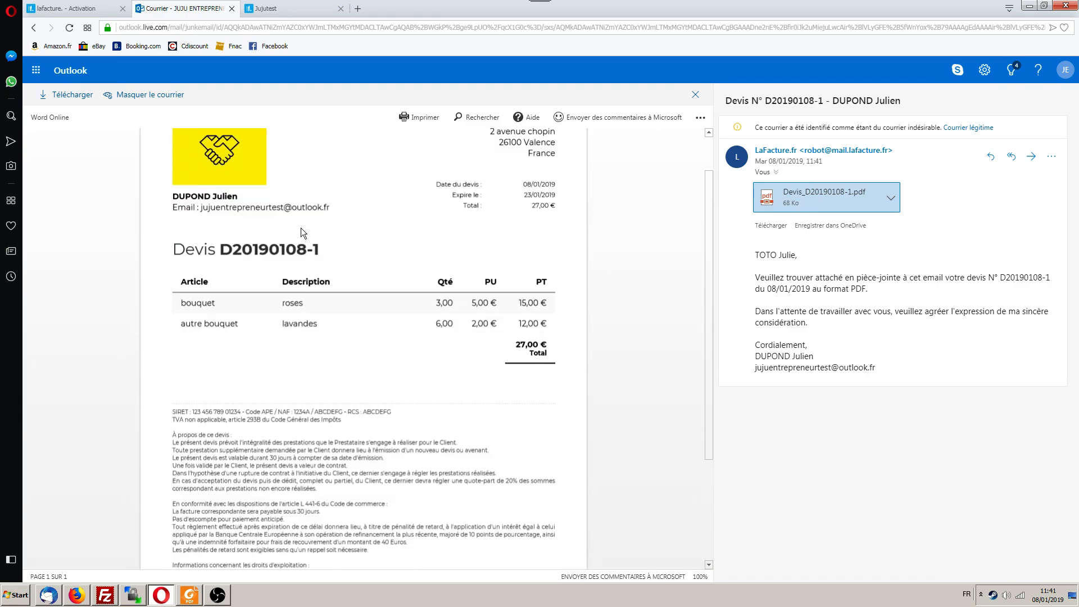
pyautogui.scroll(1, 213, 238)
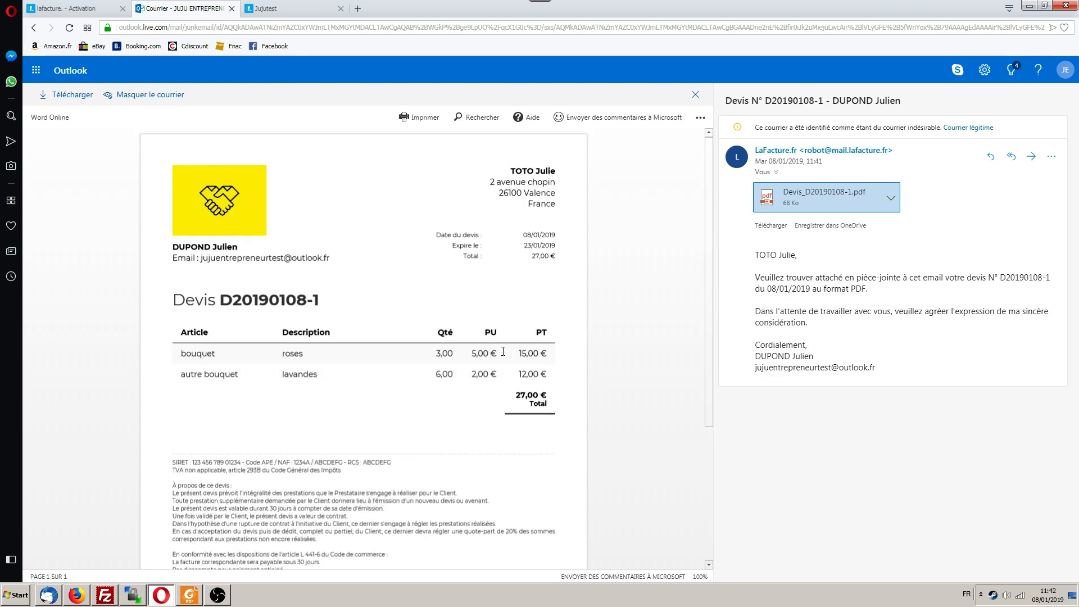
pyautogui.scroll(-5, 231, 294)
pyautogui.scroll(2, 205, 224)
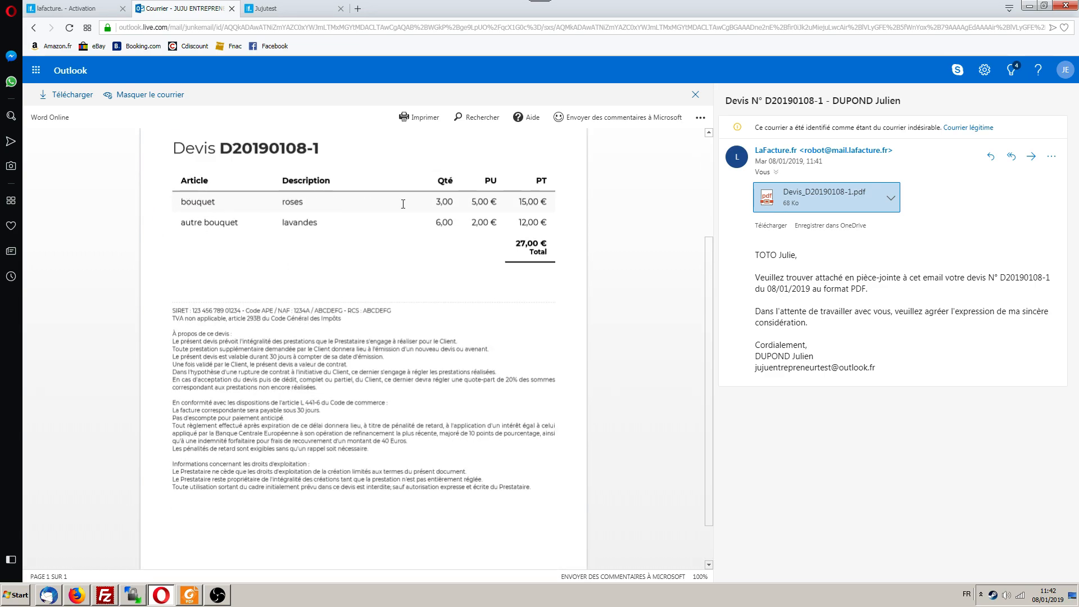
pyautogui.scroll(-1, 306, 253)
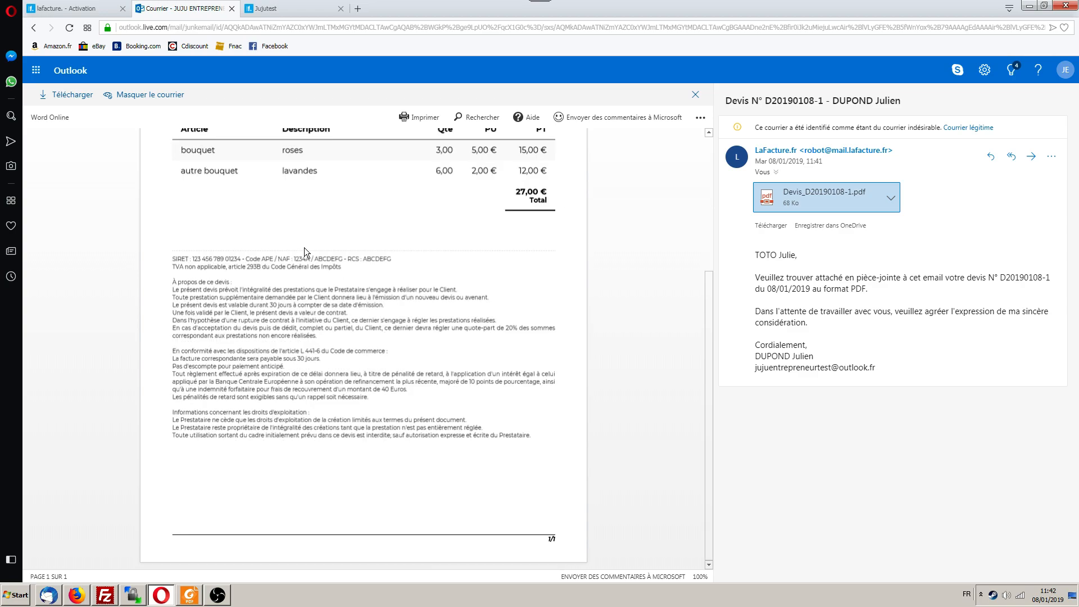
pyautogui.scroll(4, 449, 396)
pyautogui.scroll(-4, 464, 284)
pyautogui.scroll(4, 452, 420)
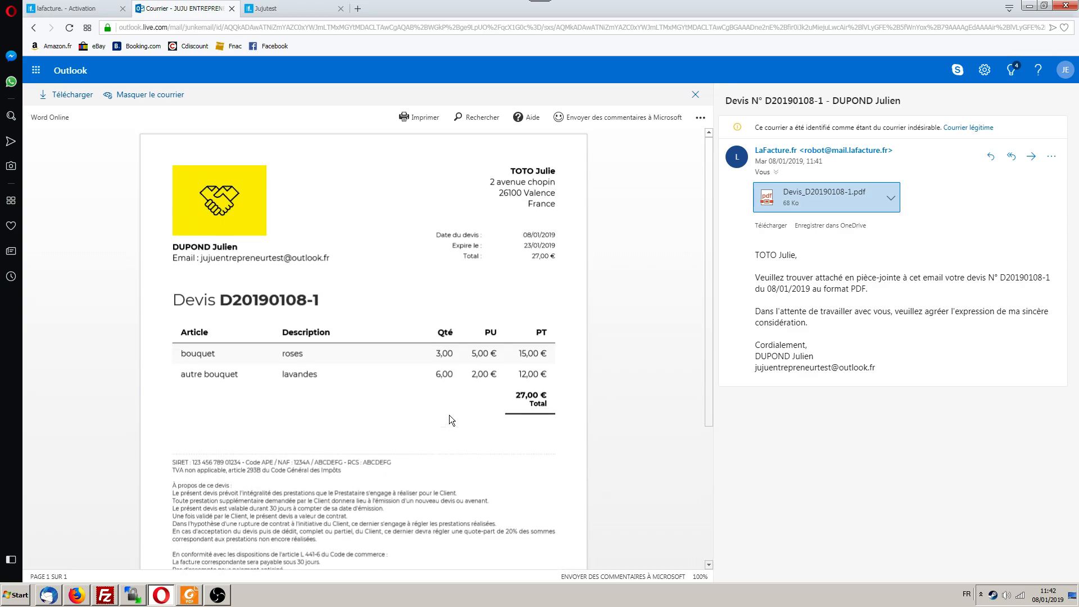
pyautogui.scroll(-4, 325, 321)
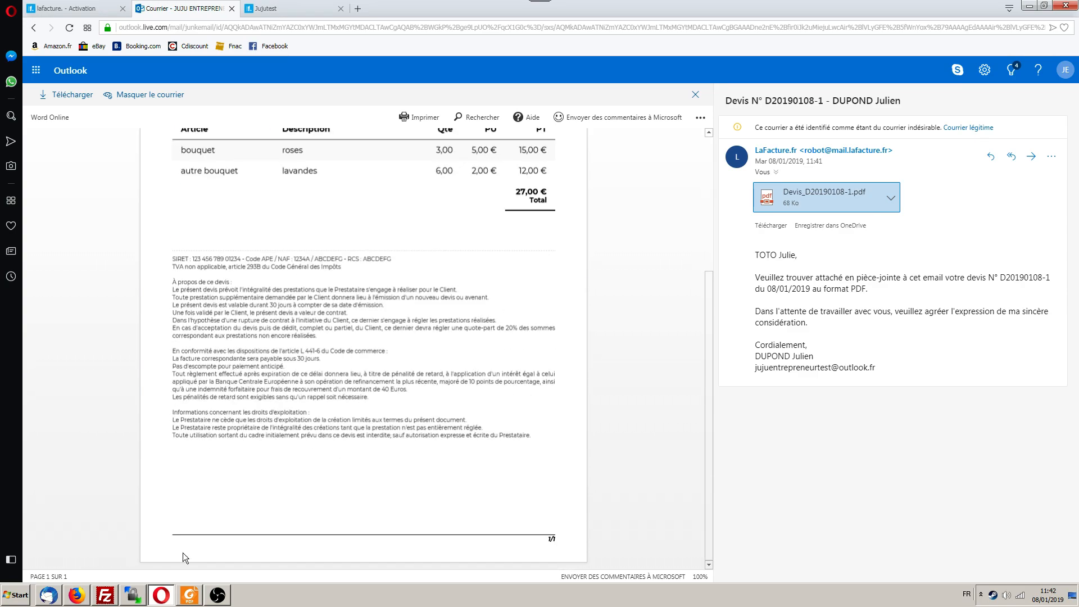
pyautogui.click(191, 596)
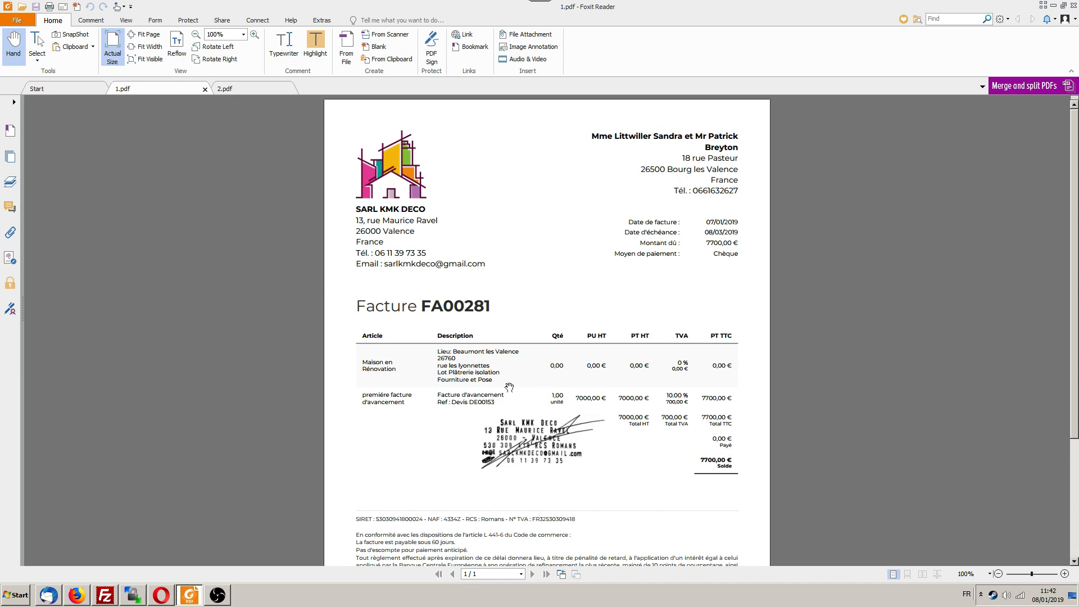
# Step: Scan invoice 1.pdf, review both pages of quote DE00155 in 2.pdf, then return to the browser
pyautogui.moveTo(540, 427); pyautogui.dragTo(561, 426)
pyautogui.moveTo(684, 255); pyautogui.dragTo(272, 124)
pyautogui.click(247, 89)
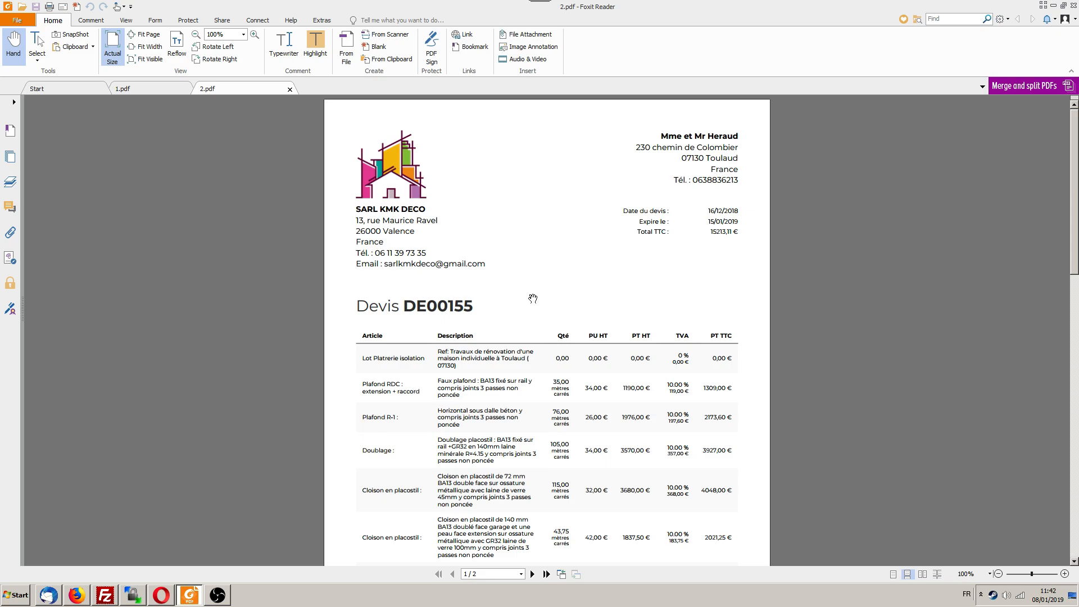
pyautogui.scroll(-15, 512, 221)
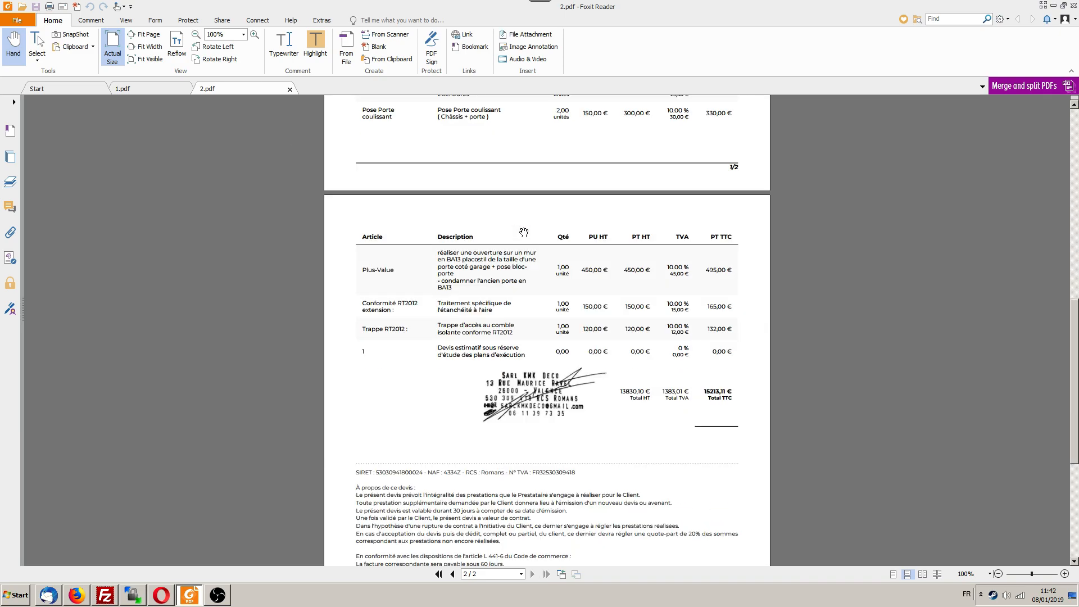
pyautogui.scroll(3, 697, 228)
pyautogui.scroll(-4, 730, 172)
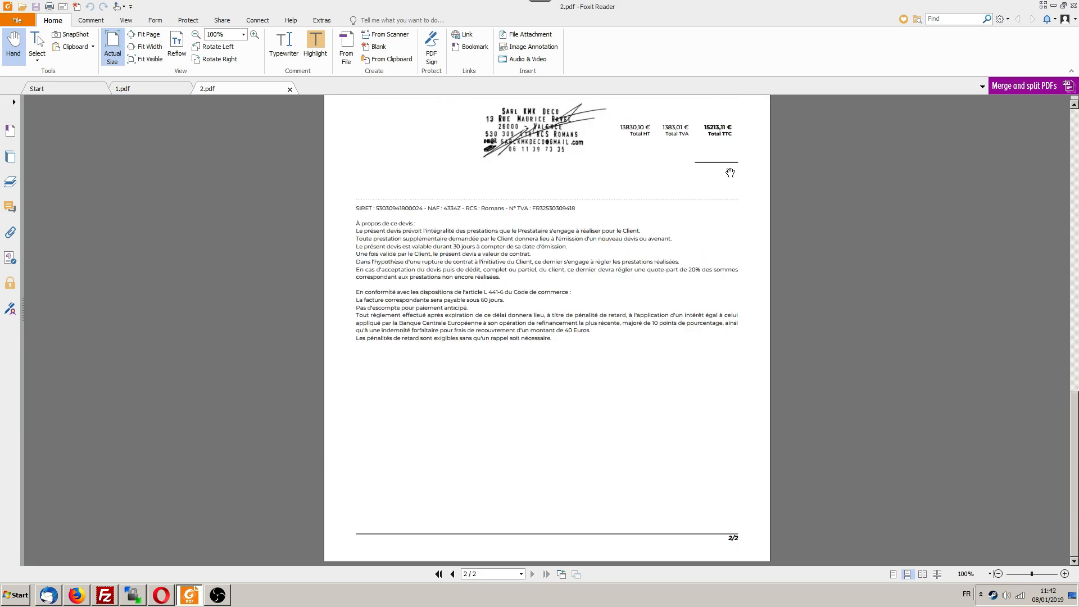
pyautogui.scroll(20, 579, 286)
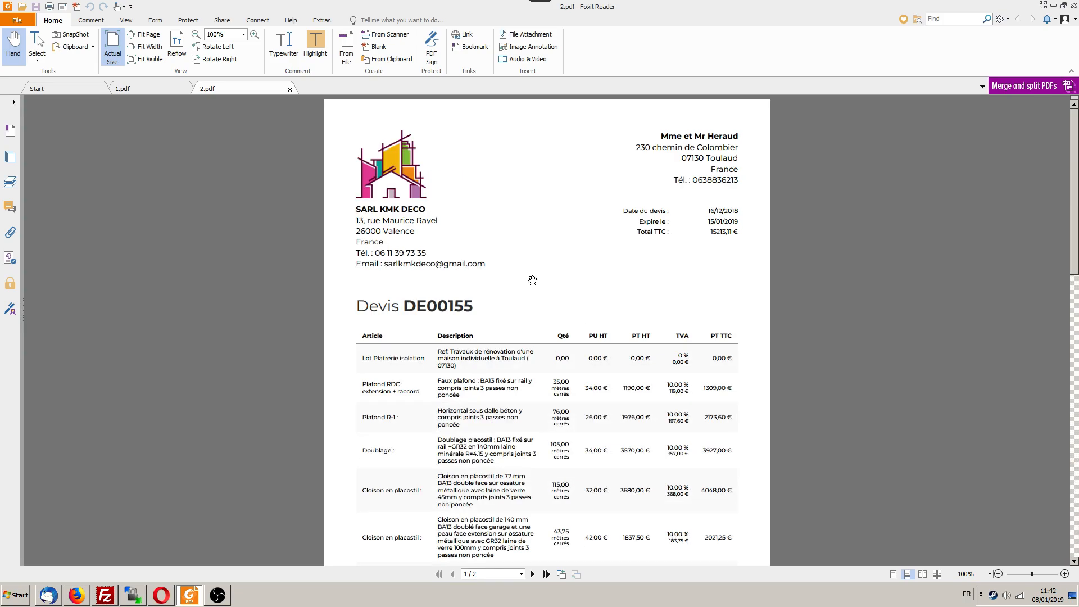
pyautogui.click(163, 600)
# Step: Return to the lafacture page of quote D20190108-1 and open its Options list
pyautogui.scroll(-1, 251, 218)
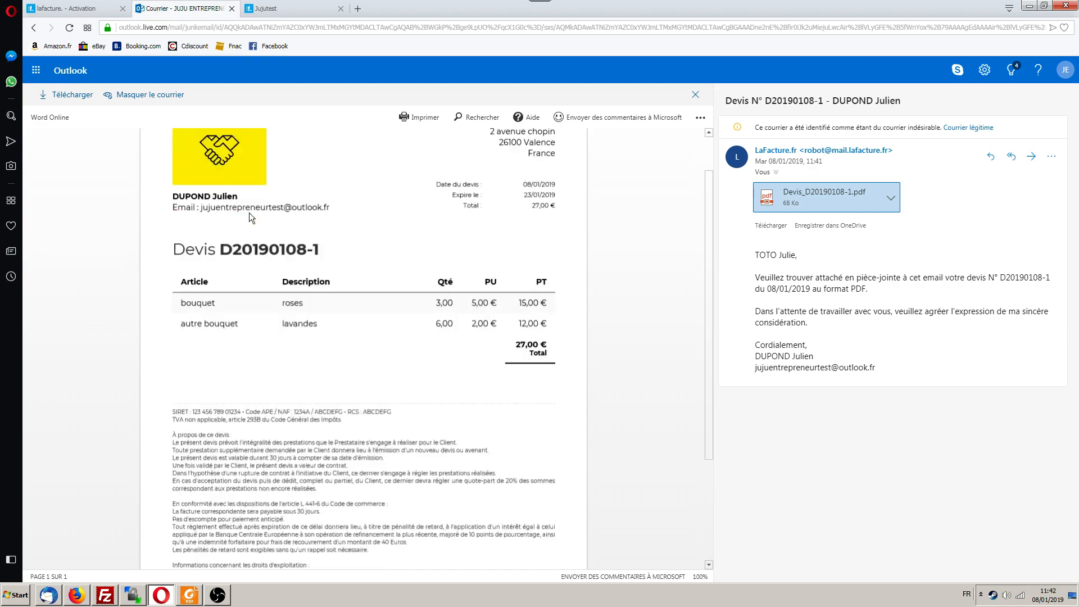
pyautogui.scroll(1, 325, 311)
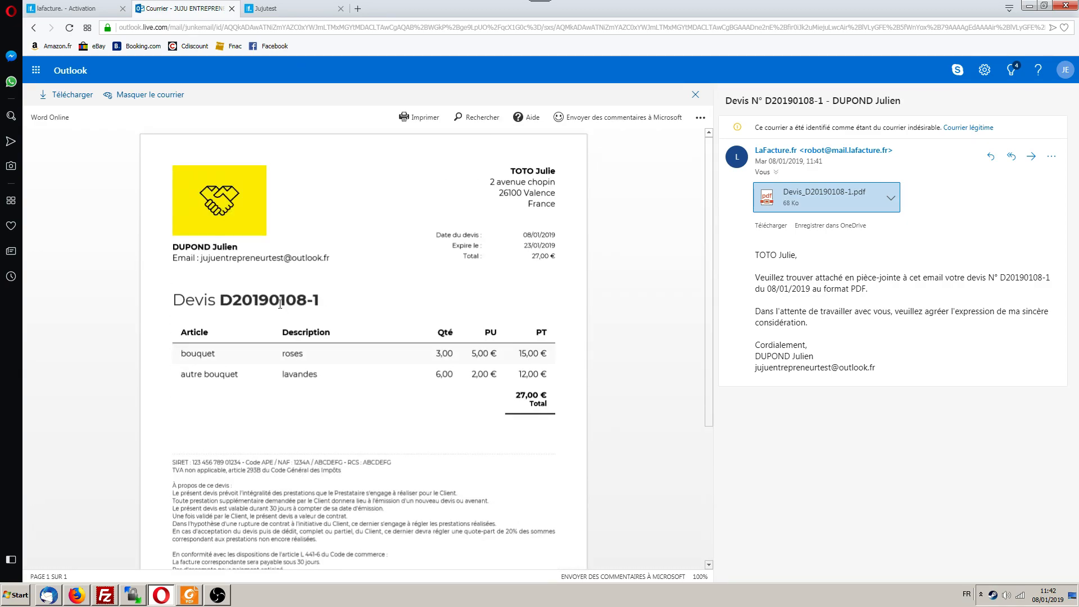
pyautogui.click(269, 9)
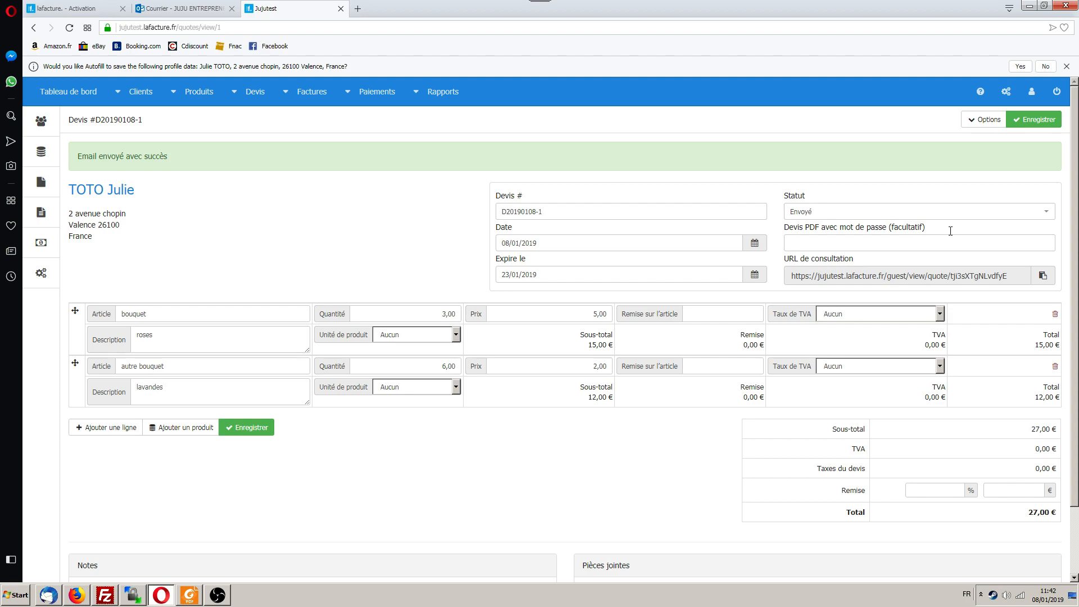
pyautogui.hotkey('alt', 'Left')
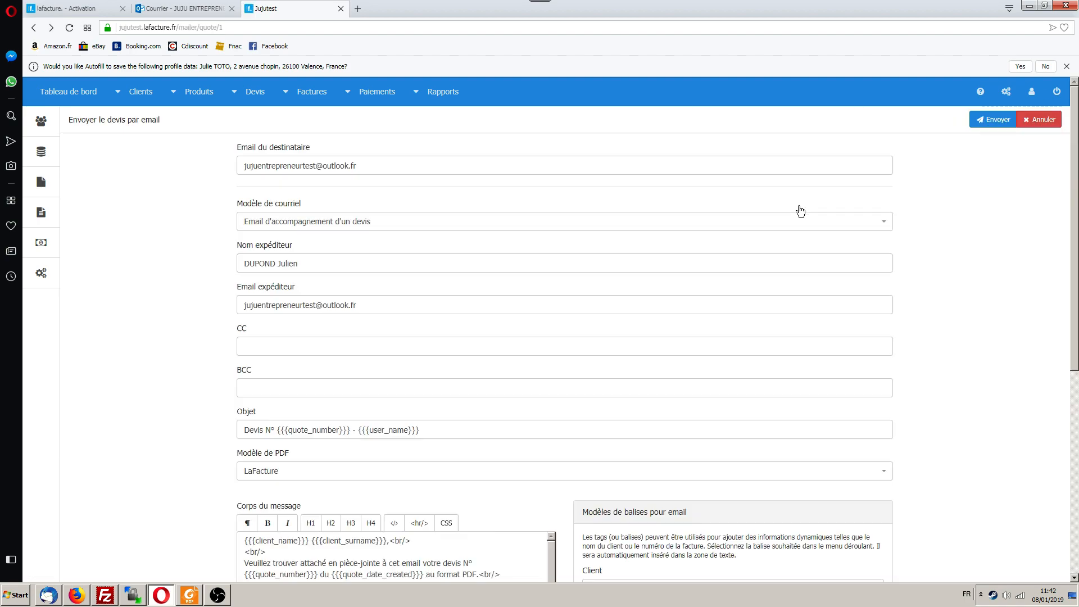
pyautogui.hotkey('alt', 'Right')
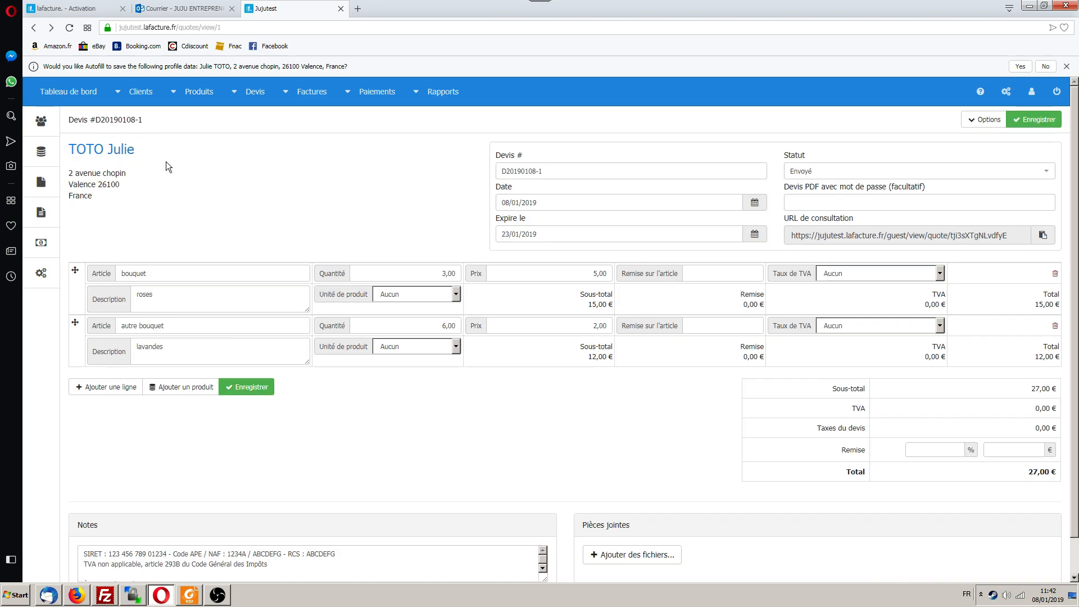
pyautogui.click(968, 122)
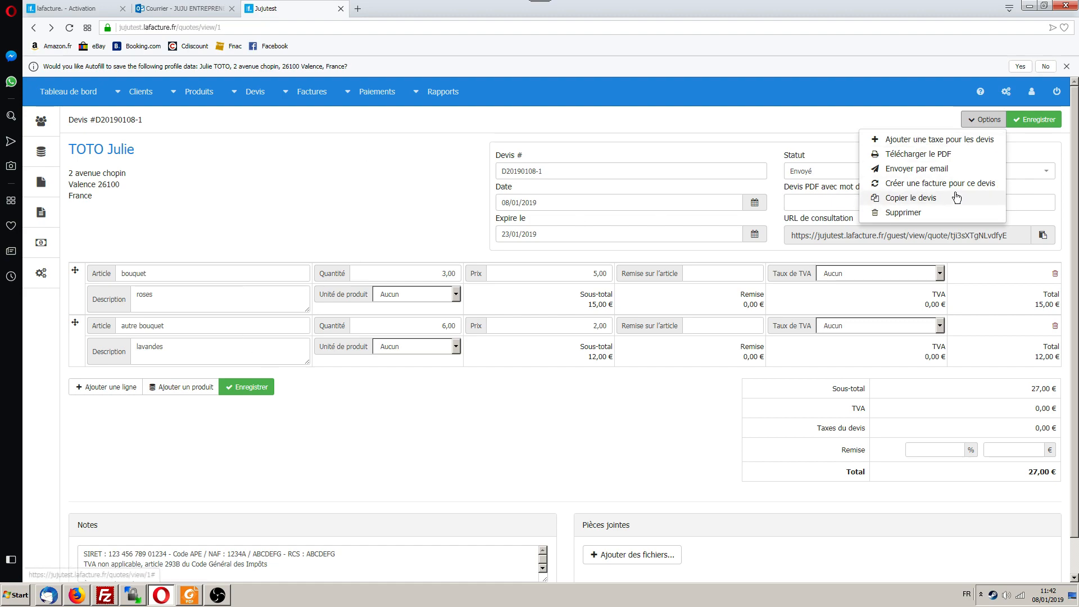
# Step: Create an invoice from the quote with Date de facture 08/01/2019, Groupe facture left default
pyautogui.click(915, 184)
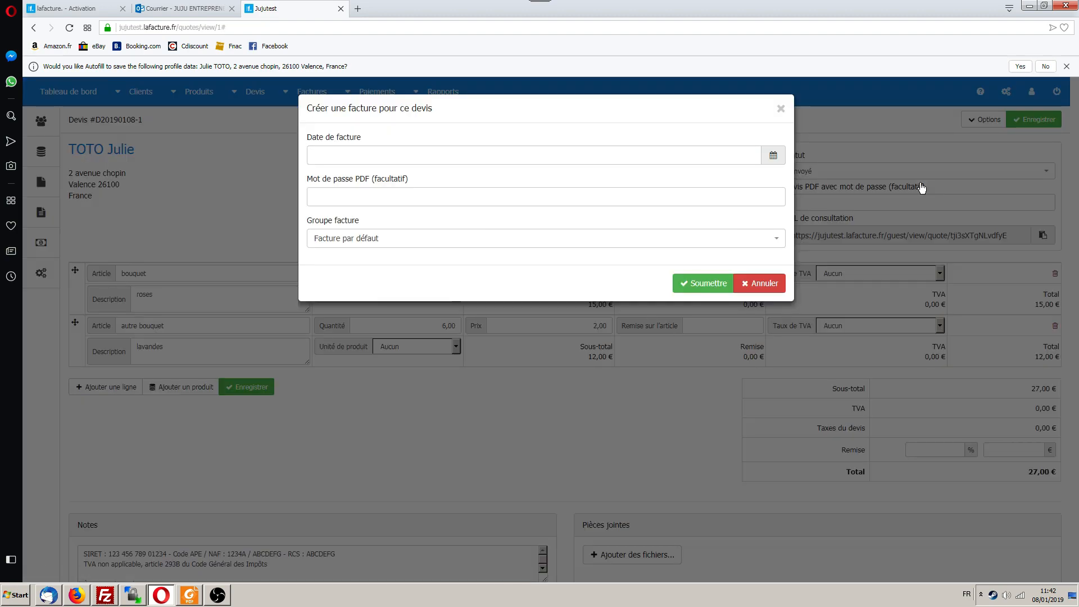
pyautogui.click(388, 155)
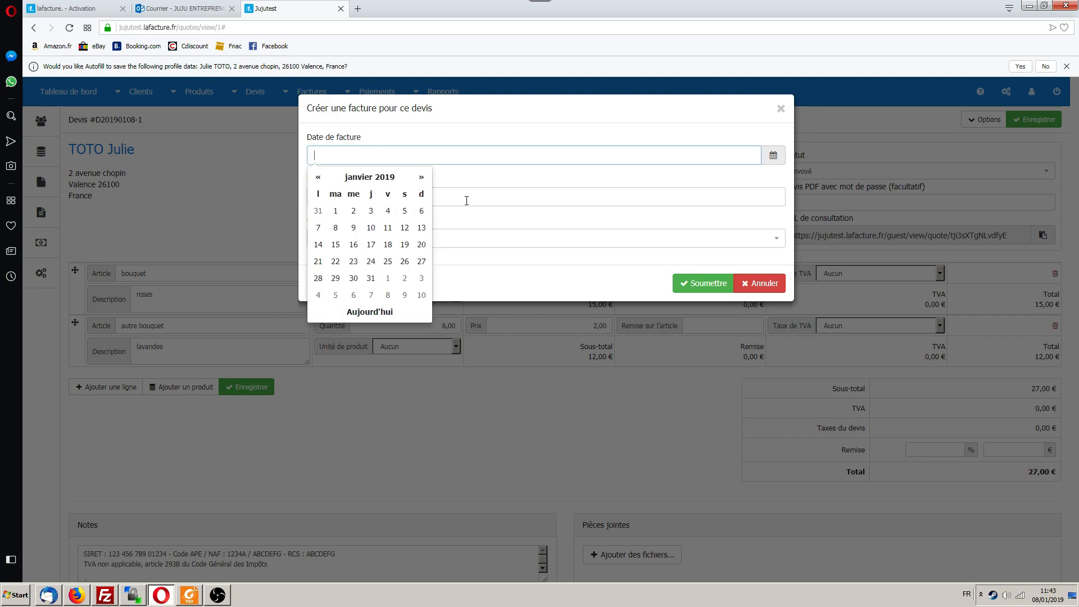
pyautogui.click(336, 228)
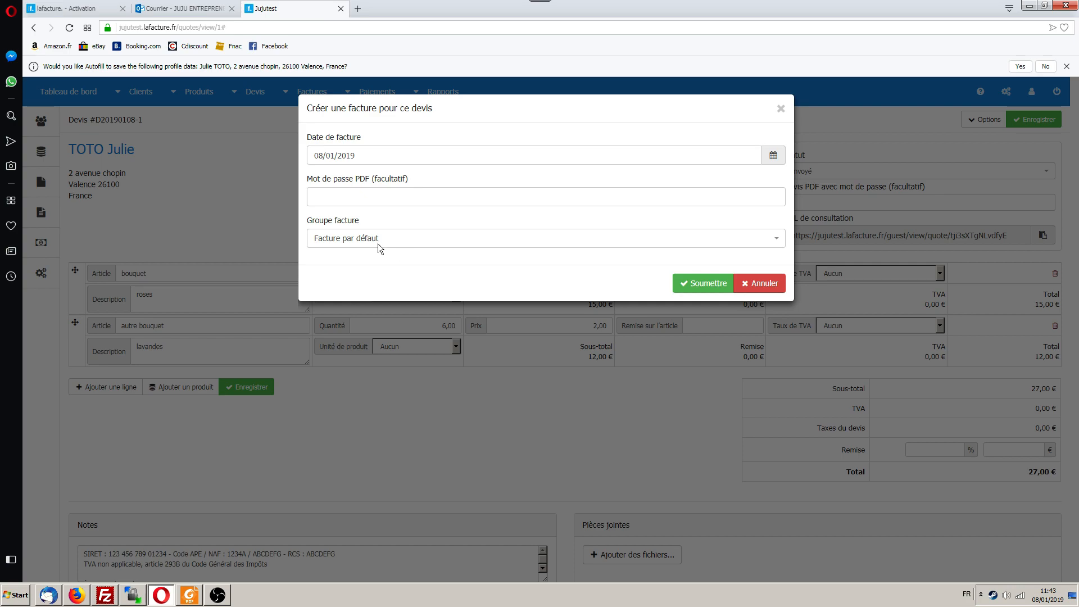
pyautogui.click(378, 198)
pyautogui.click(682, 288)
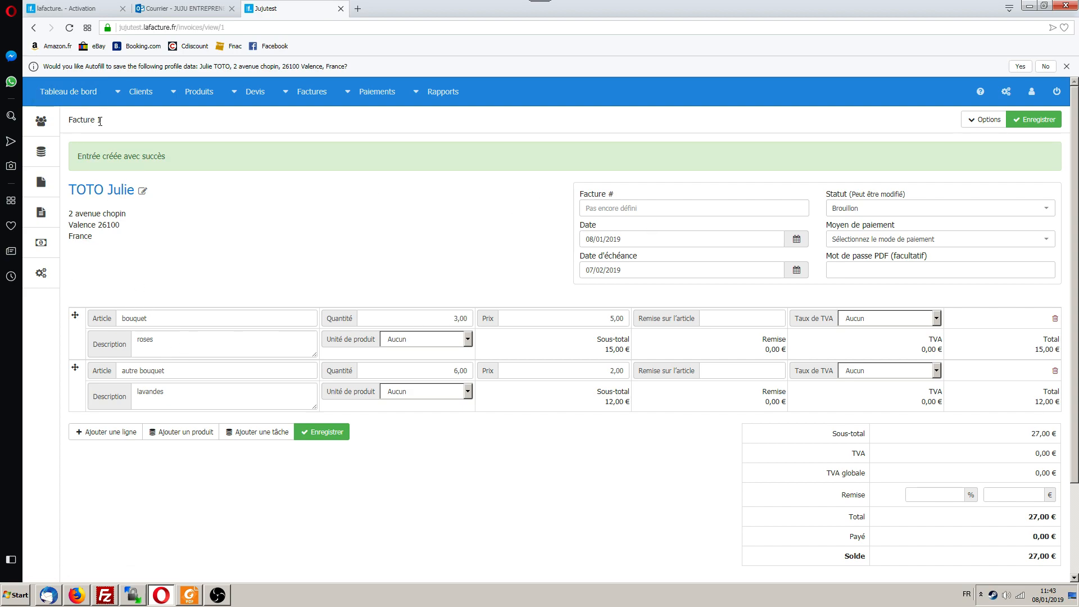
# Step: Look over the client and invoice details of draft Facture 1
pyautogui.moveTo(315, 243); pyautogui.dragTo(642, 211)
pyautogui.click(626, 207)
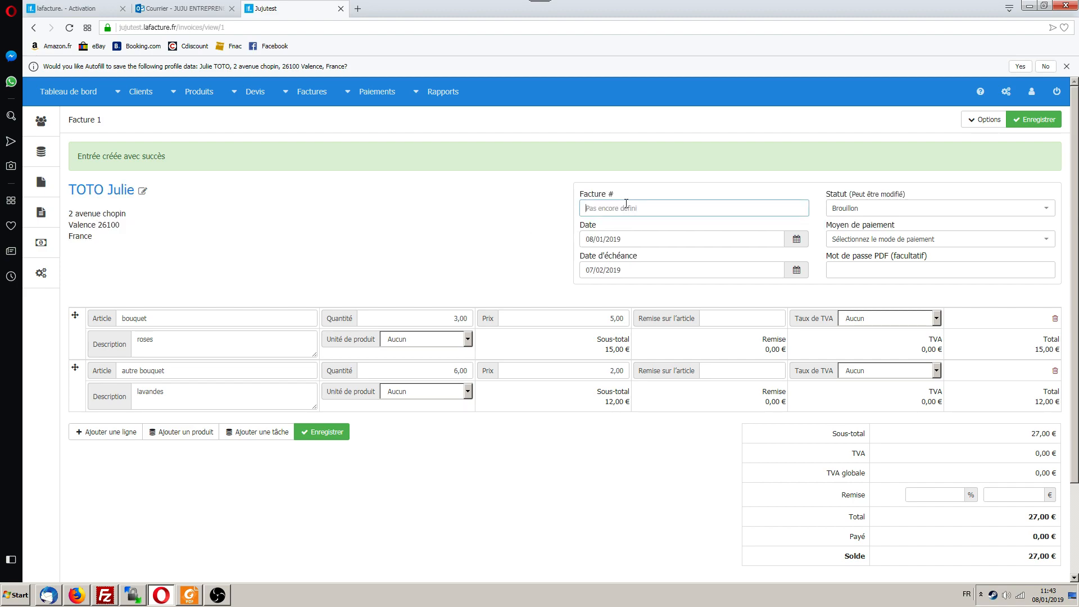
pyautogui.click(445, 224)
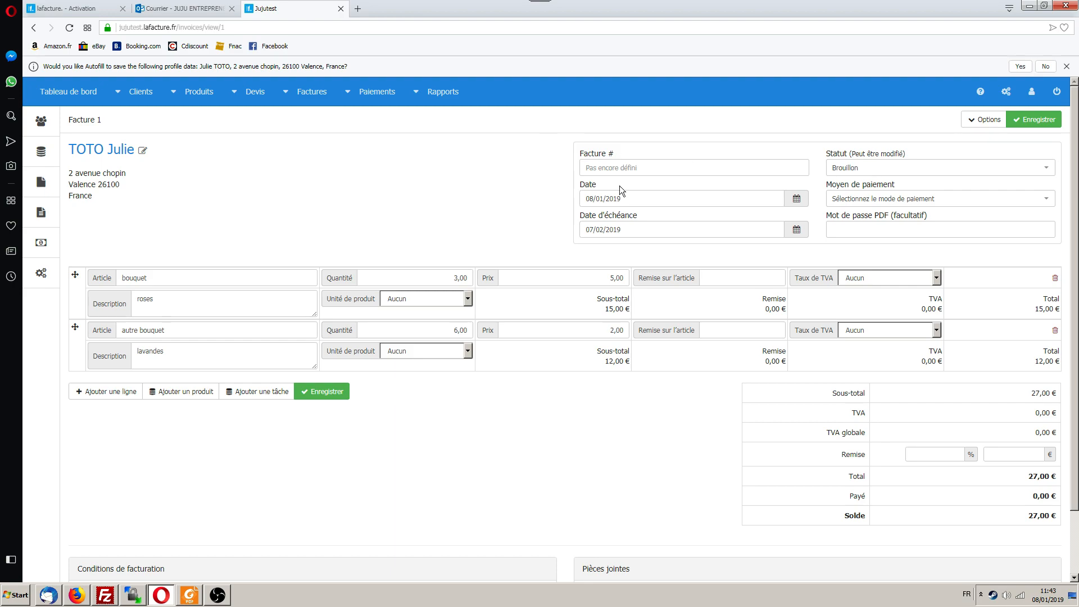
pyautogui.scroll(-2, 564, 286)
pyautogui.scroll(2, 506, 281)
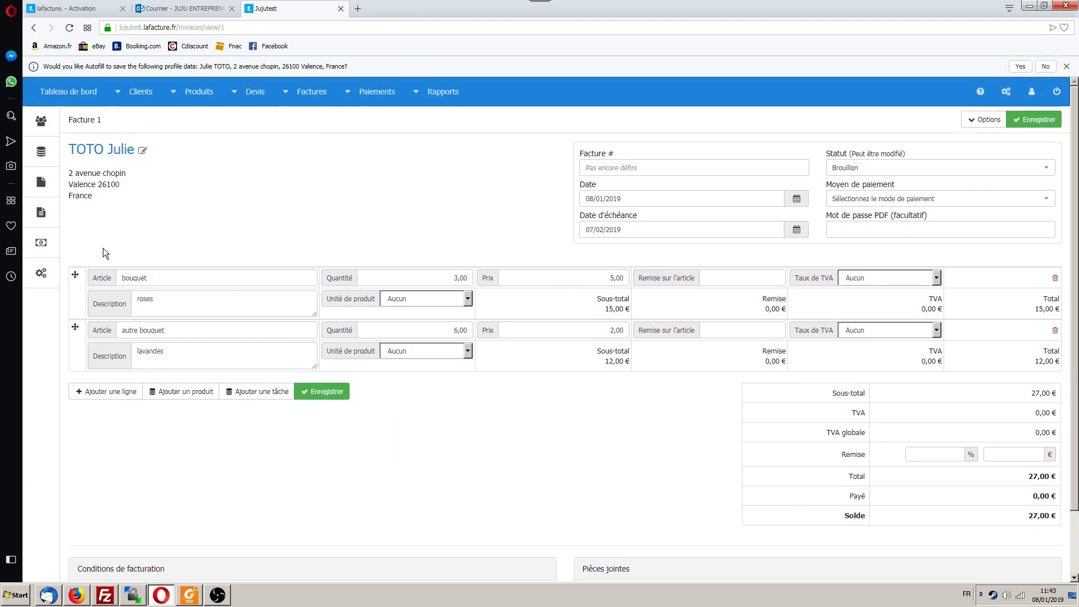
# Step: Generate Facture 1 as a PDF, check it, then go back to the invoice page
pyautogui.click(979, 120)
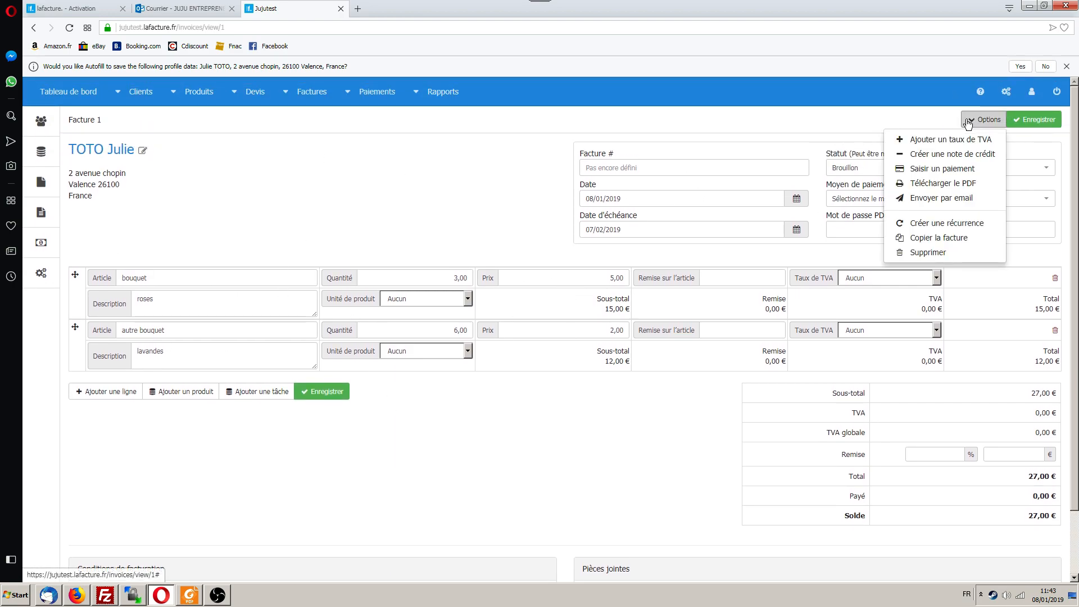
pyautogui.click(944, 184)
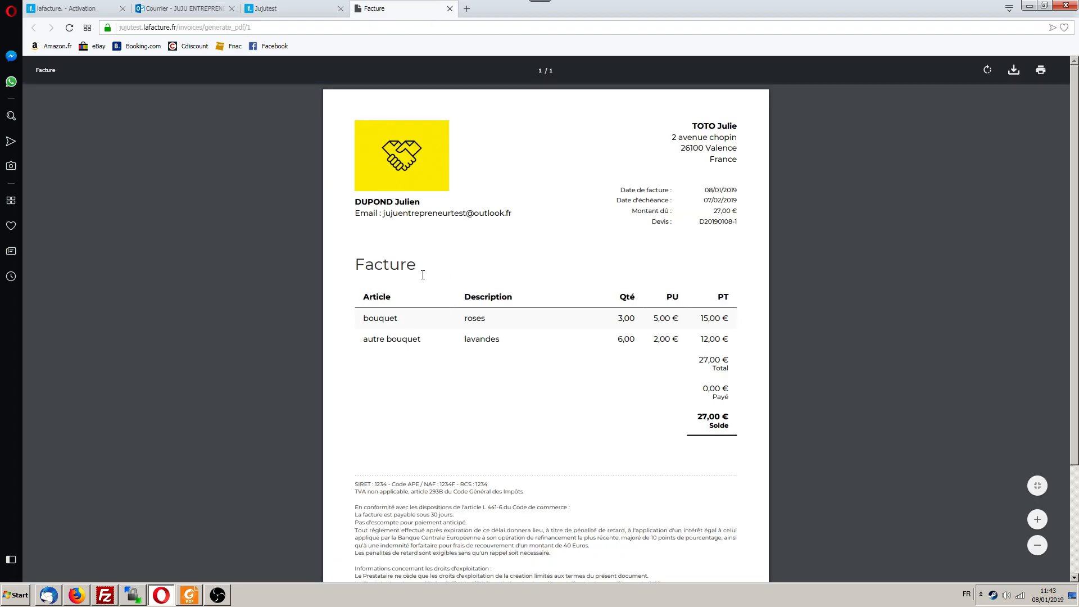
pyautogui.scroll(-2, 506, 278)
pyautogui.scroll(2, 527, 278)
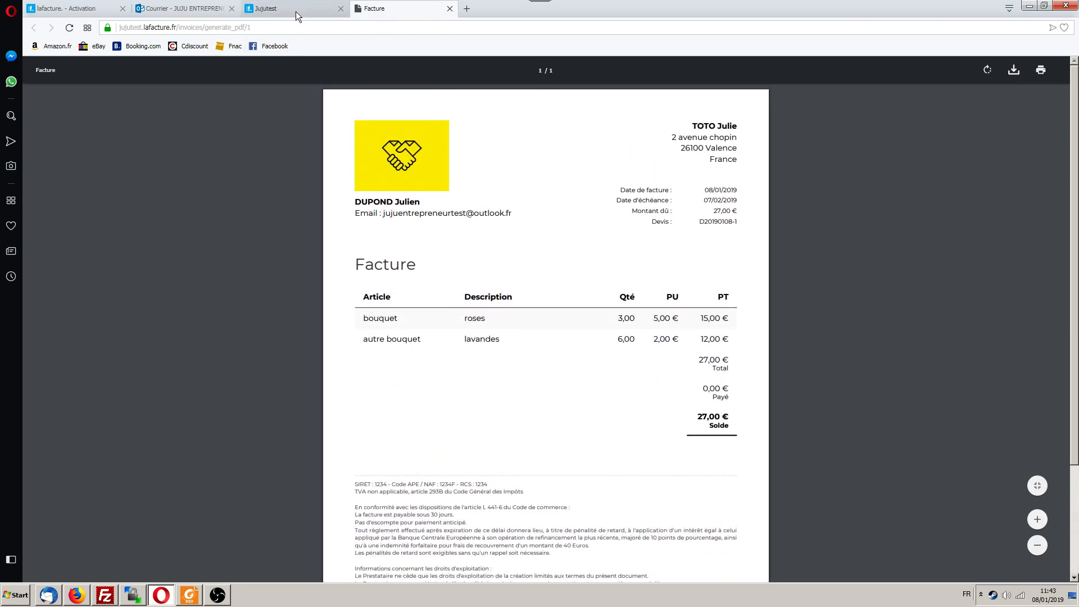
pyautogui.click(296, 11)
pyautogui.click(849, 170)
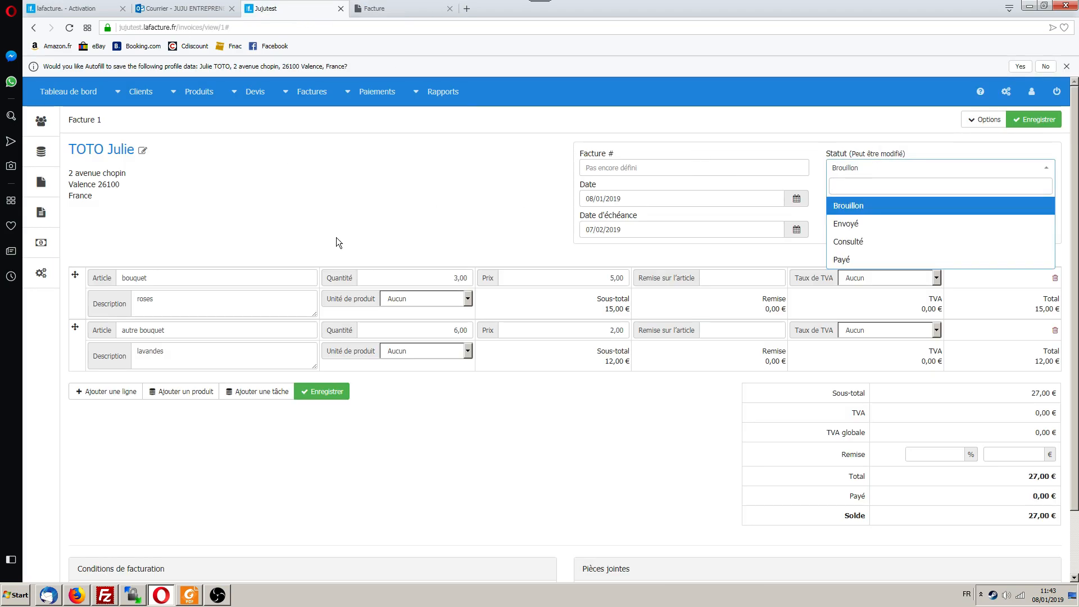
# Step: Set the invoice status to Envoyé and save it, giving number F20190108-1
pyautogui.click(860, 225)
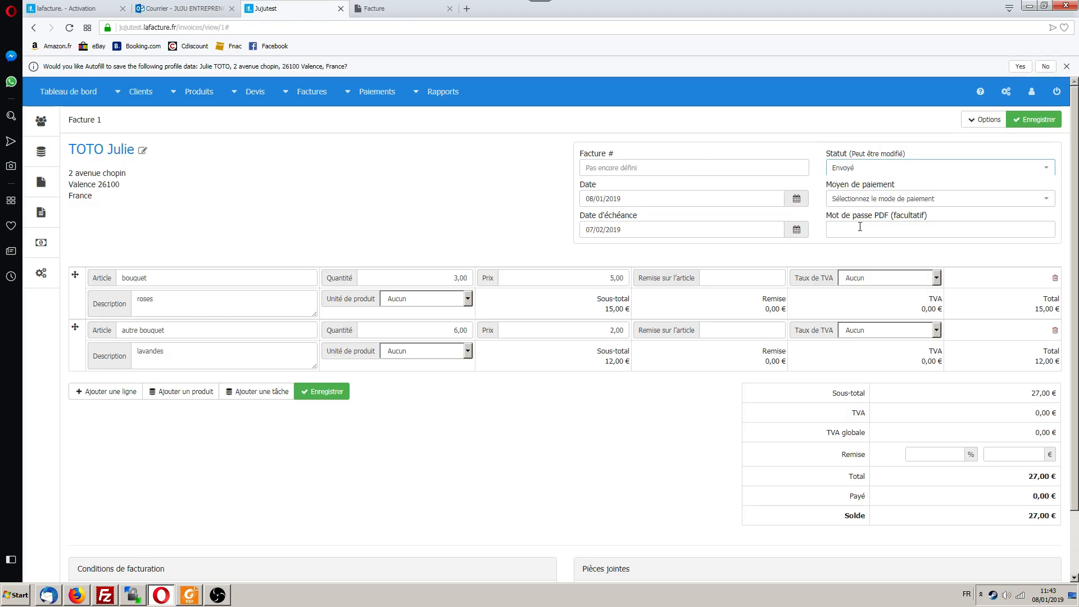
pyautogui.click(1034, 119)
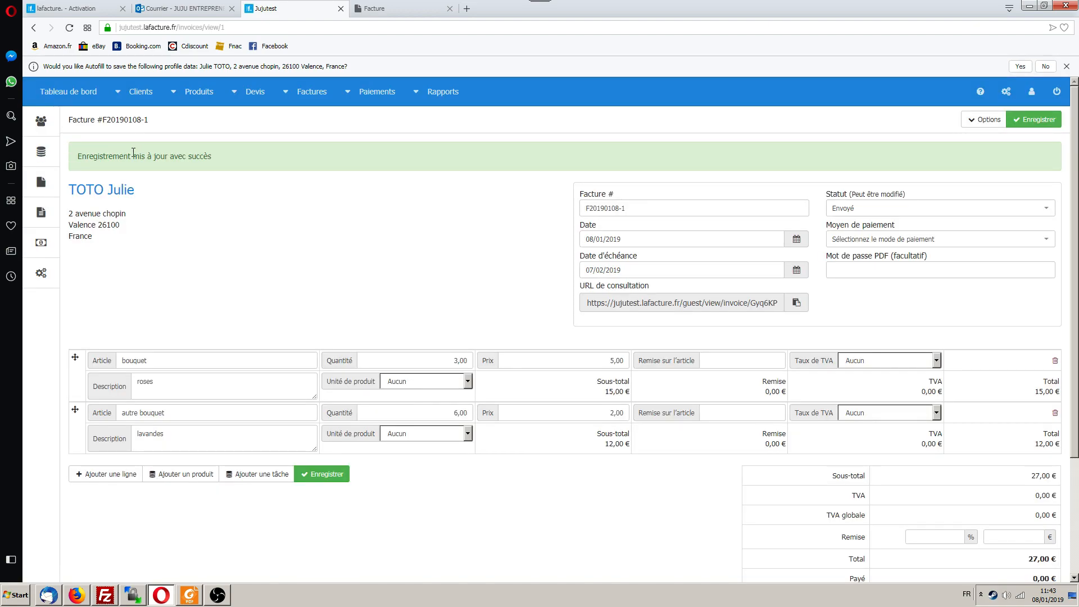
pyautogui.tripleClick(599, 208)
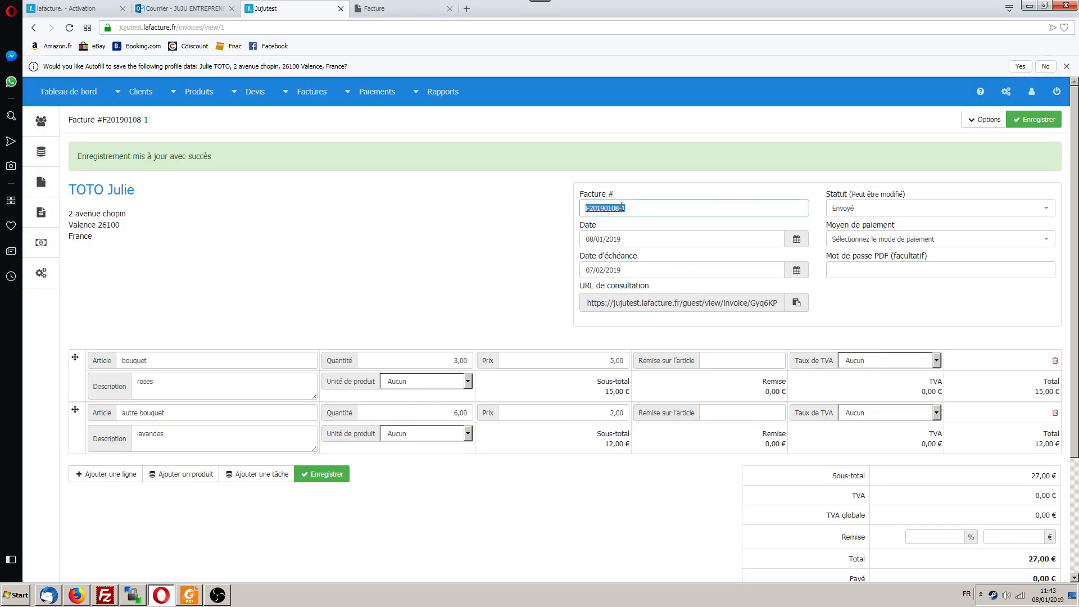
# Step: Reload the invoice PDF so it shows F20190108-1, and check the paid amount
pyautogui.click(394, 8)
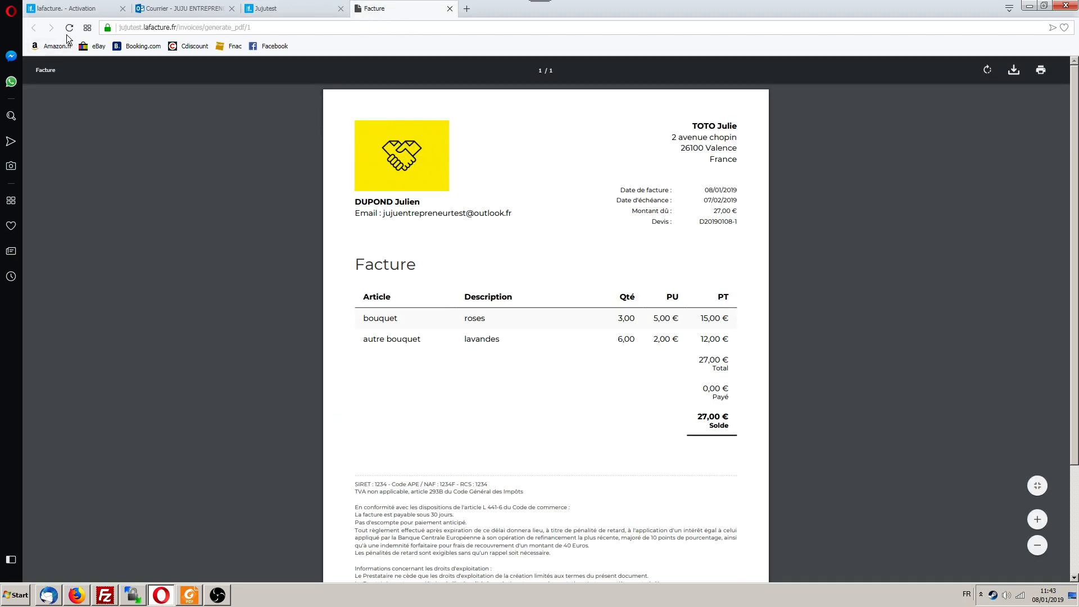
pyautogui.click(69, 28)
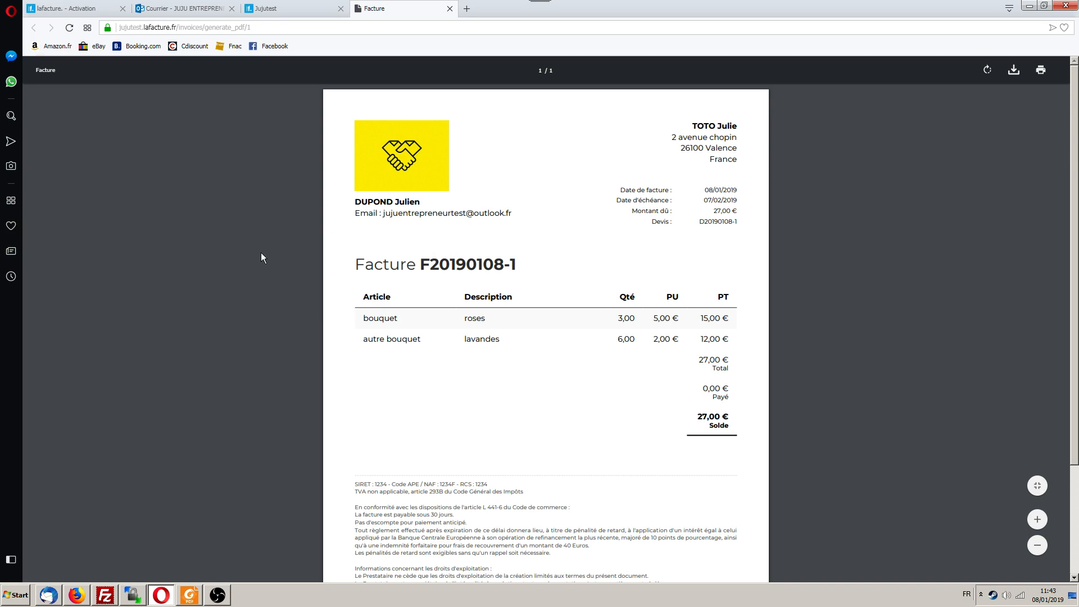
pyautogui.scroll(-3, 262, 255)
pyautogui.scroll(3, 261, 255)
pyautogui.moveTo(702, 391); pyautogui.dragTo(749, 417)
pyautogui.click(574, 421)
pyautogui.scroll(-3, 314, 325)
pyautogui.scroll(3, 314, 325)
pyautogui.click(294, 9)
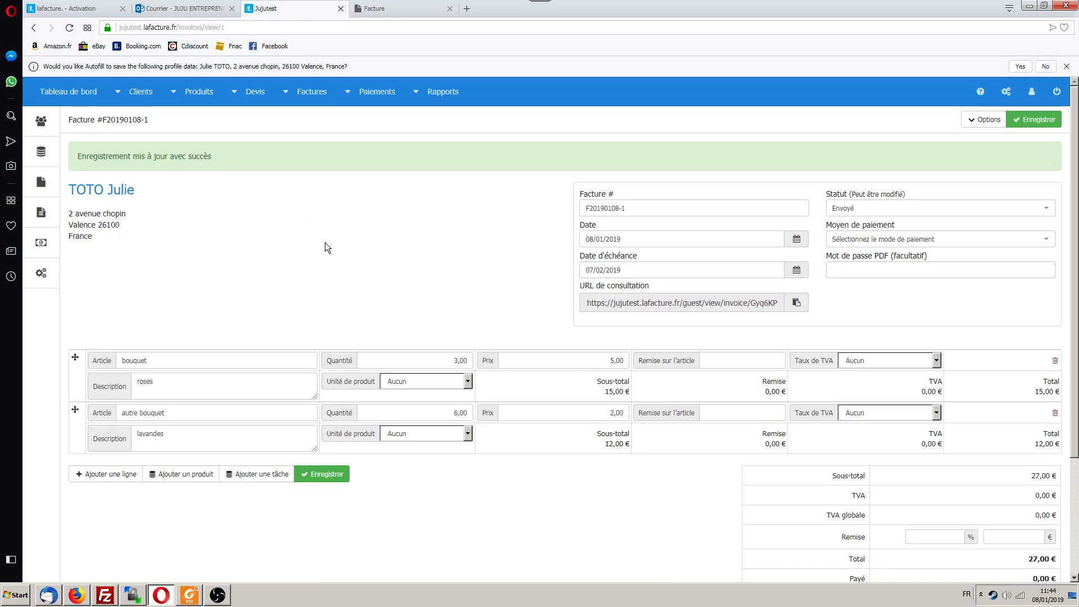
# Step: Show the full invoice list via Factures > Voir les factures
pyautogui.click(346, 226)
pyautogui.scroll(-3, 415, 237)
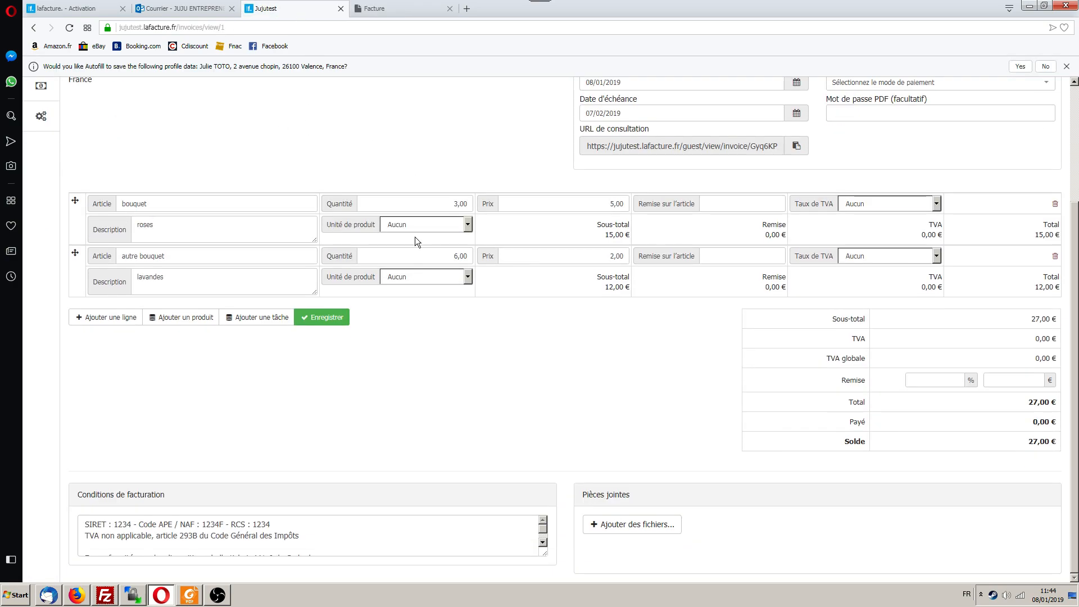
pyautogui.scroll(1, 415, 237)
pyautogui.scroll(2, 415, 237)
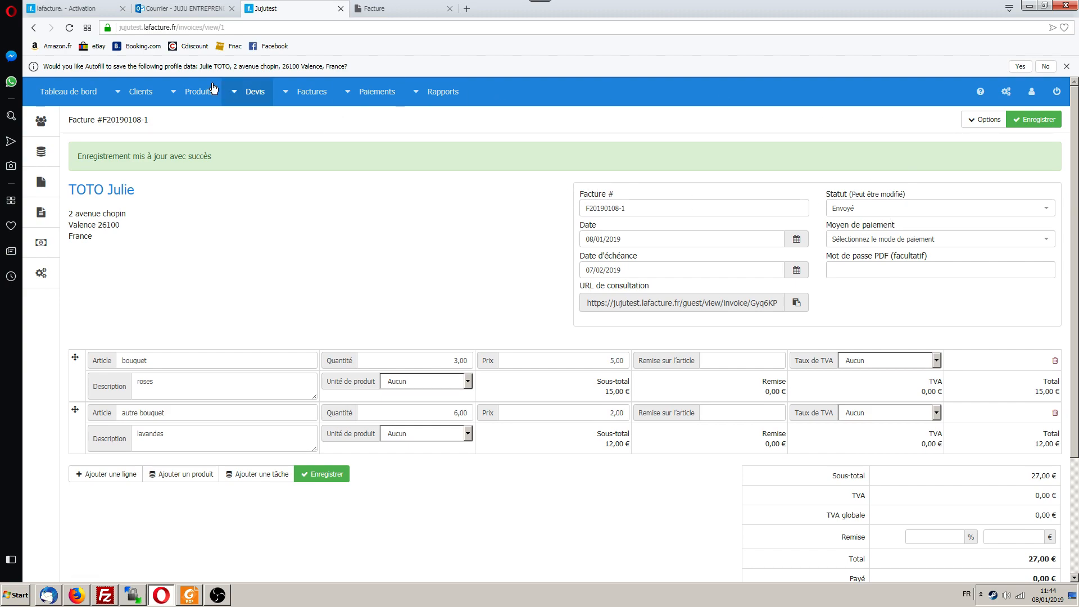
pyautogui.click(308, 105)
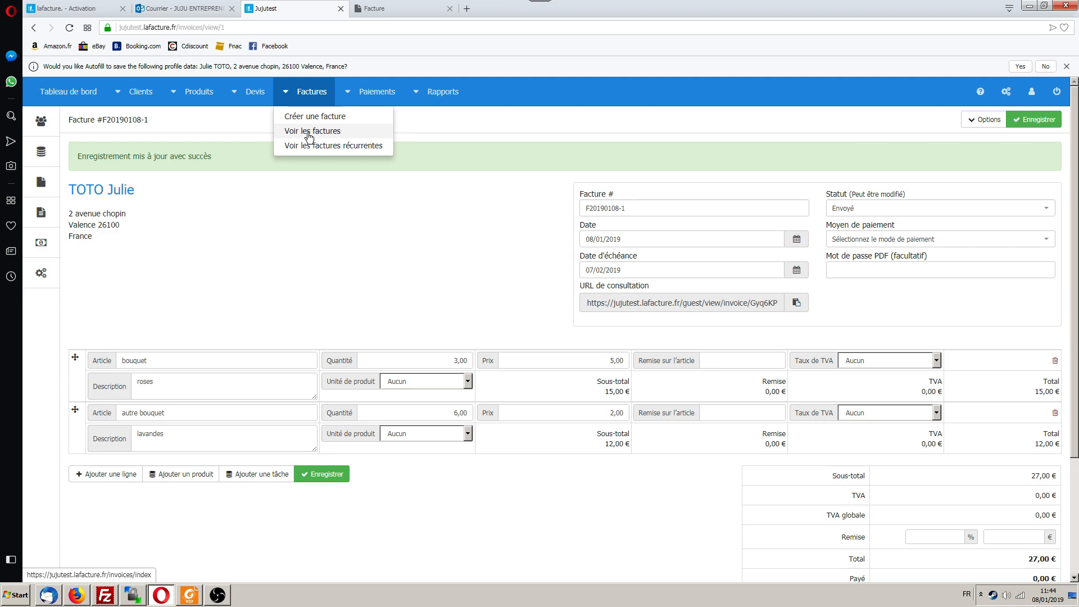
pyautogui.click(308, 132)
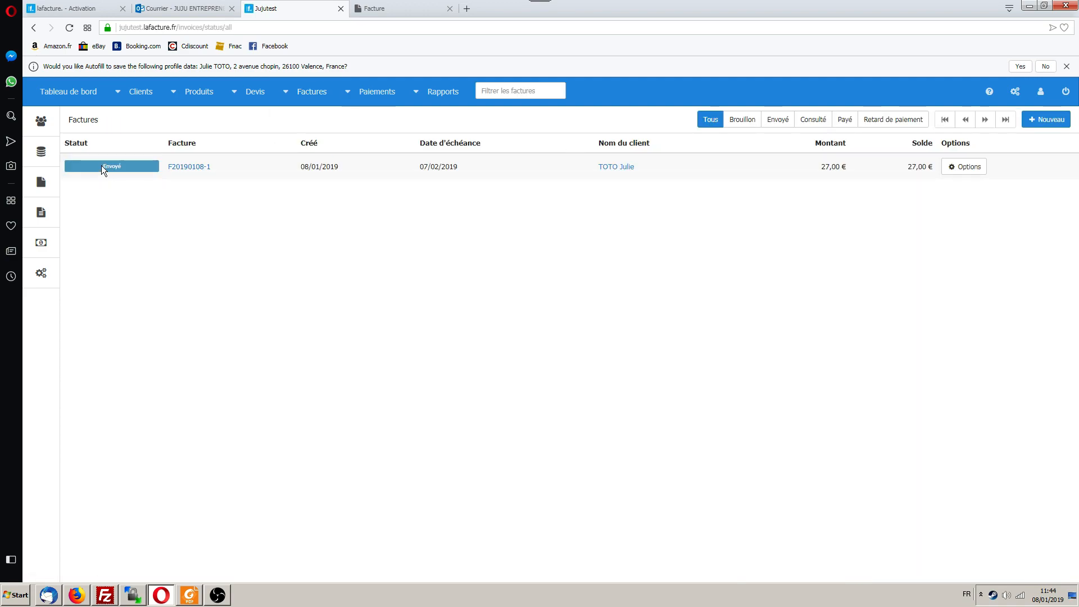
# Step: Open invoice F20190108-1, confirm it is Envoyé, then go to the Tableau de bord
pyautogui.click(180, 167)
pyautogui.click(848, 173)
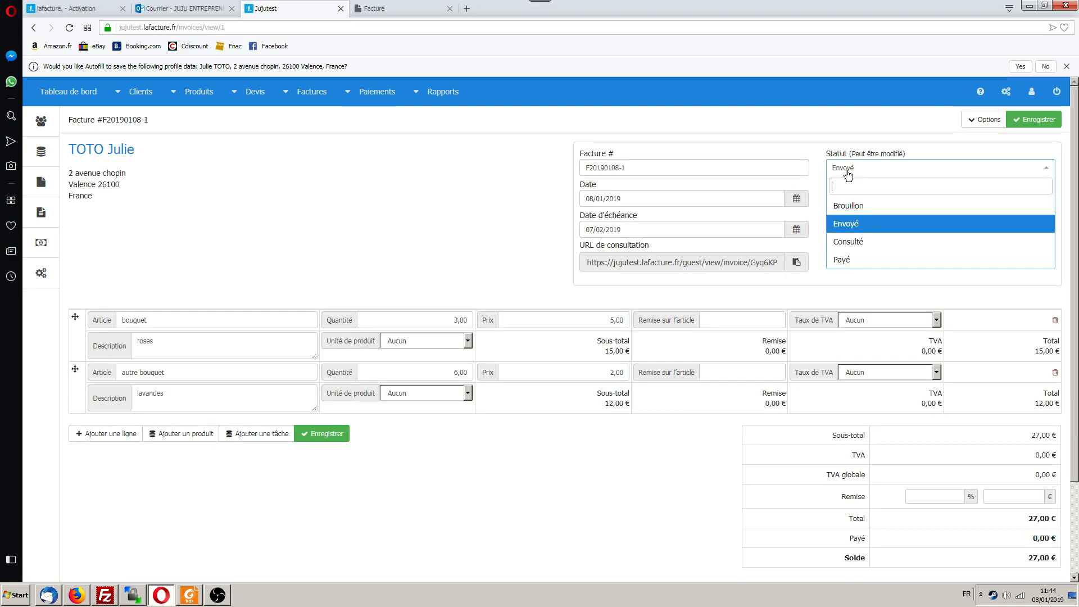
pyautogui.click(453, 212)
pyautogui.hotkey('alt', 'Left')
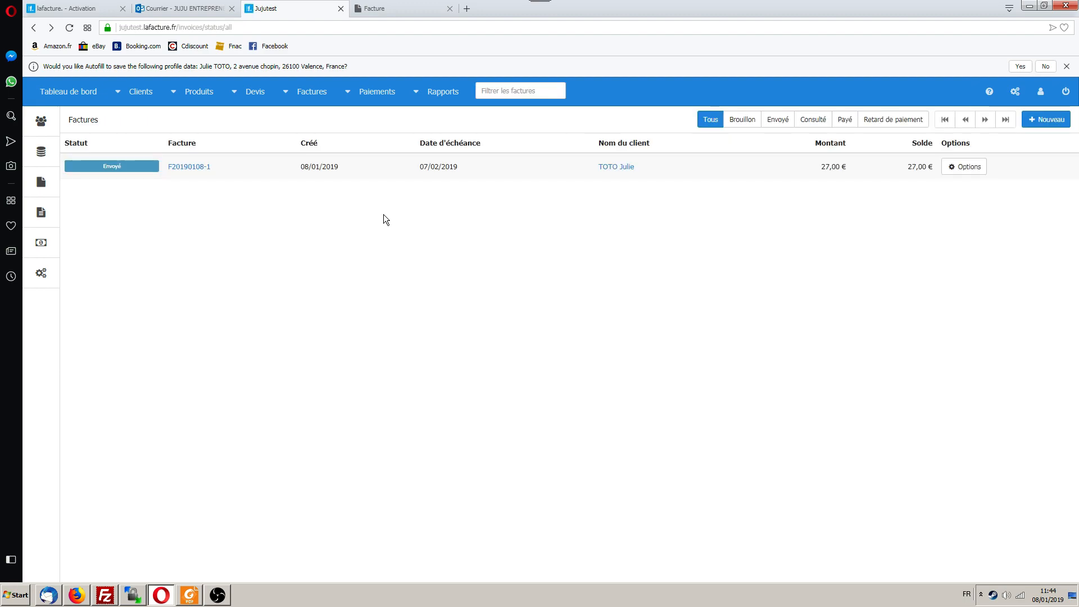
pyautogui.hotkey('alt', 'Right')
pyautogui.scroll(-2, 382, 227)
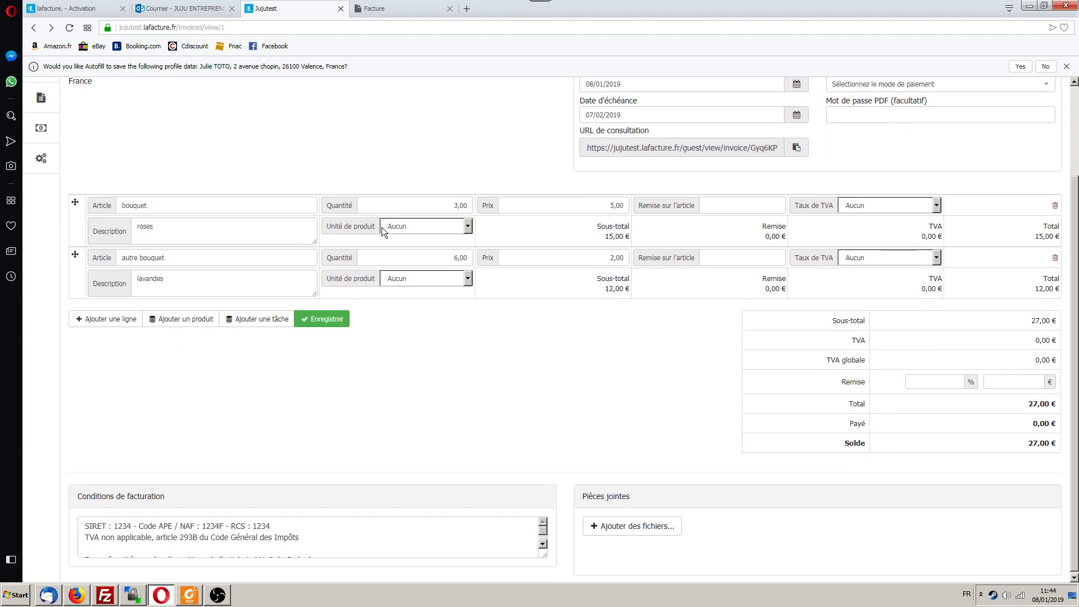
pyautogui.scroll(2, 535, 422)
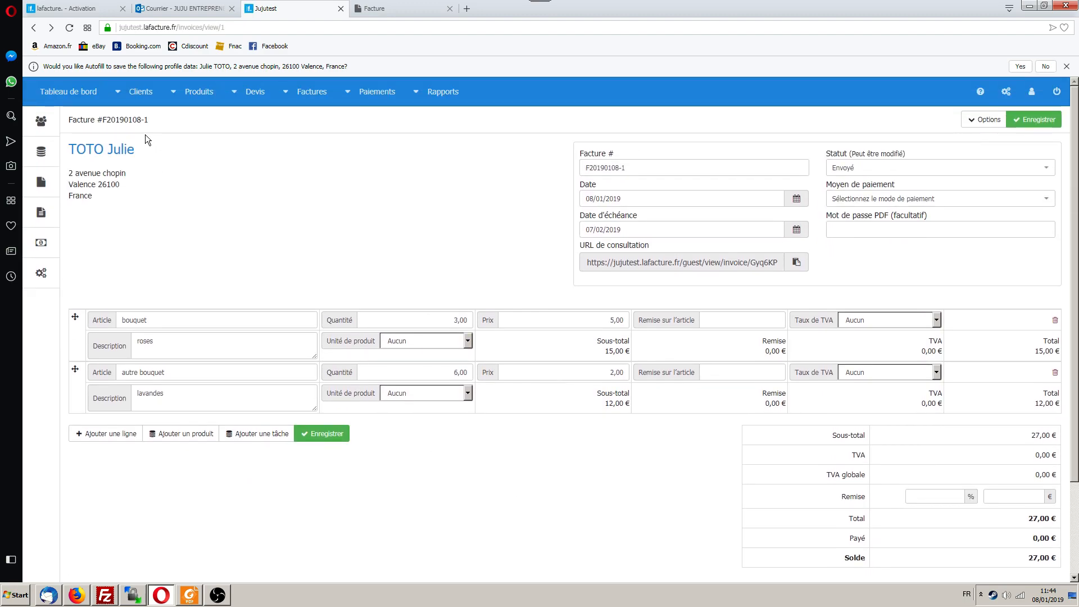
pyautogui.click(71, 93)
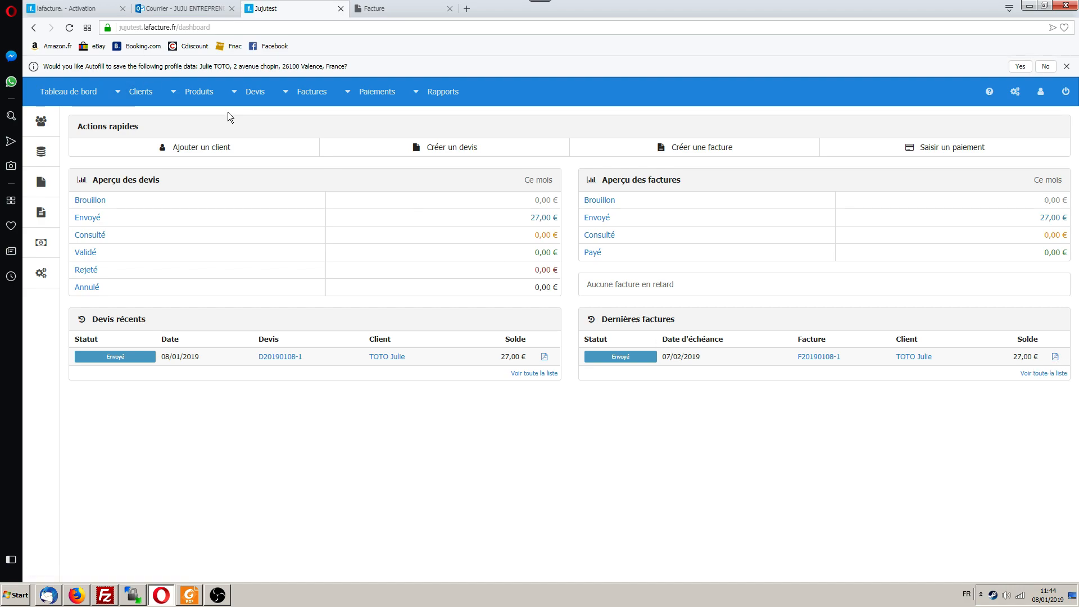
# Step: Look over the Factures menu and a blank payment form, then return to the dashboard
pyautogui.click(313, 93)
pyautogui.click(203, 211)
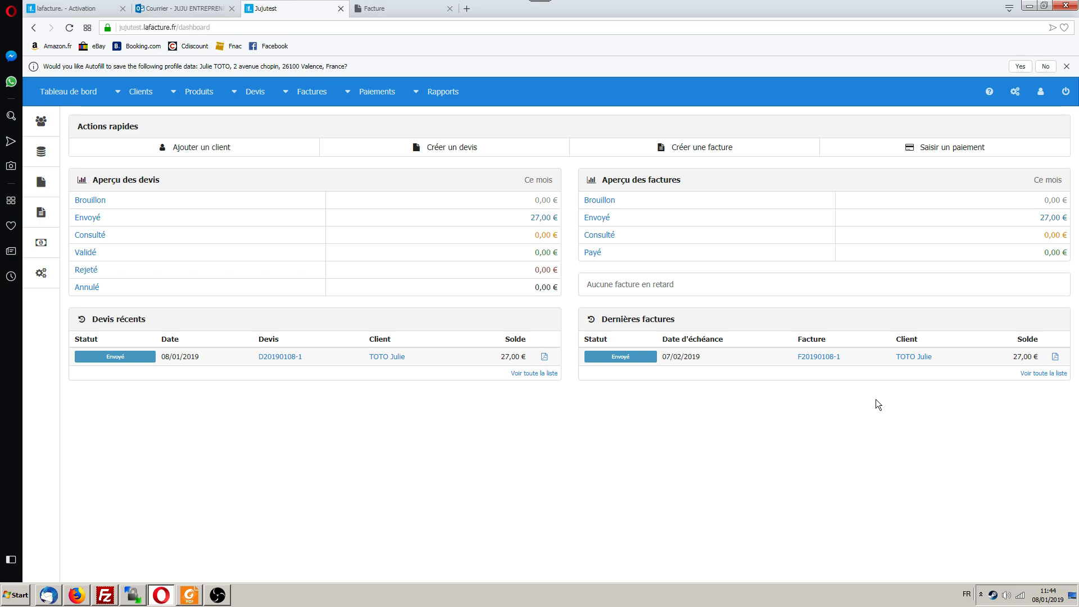
pyautogui.rightClick(675, 407)
pyautogui.click(463, 488)
pyautogui.hotkey('alt', 'Left')
pyautogui.hotkey('alt', 'Right')
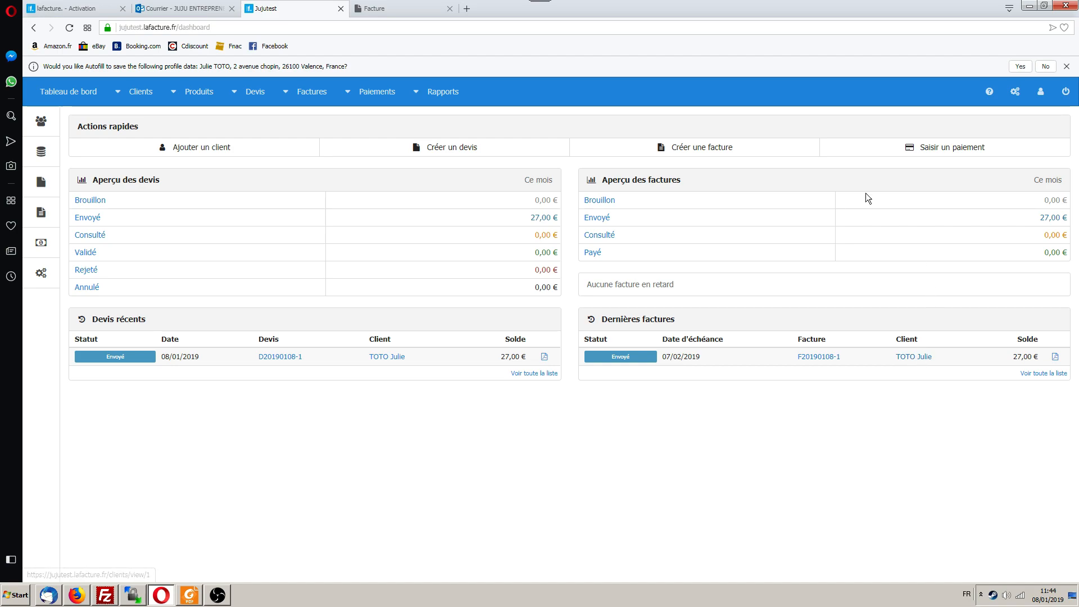
pyautogui.click(930, 154)
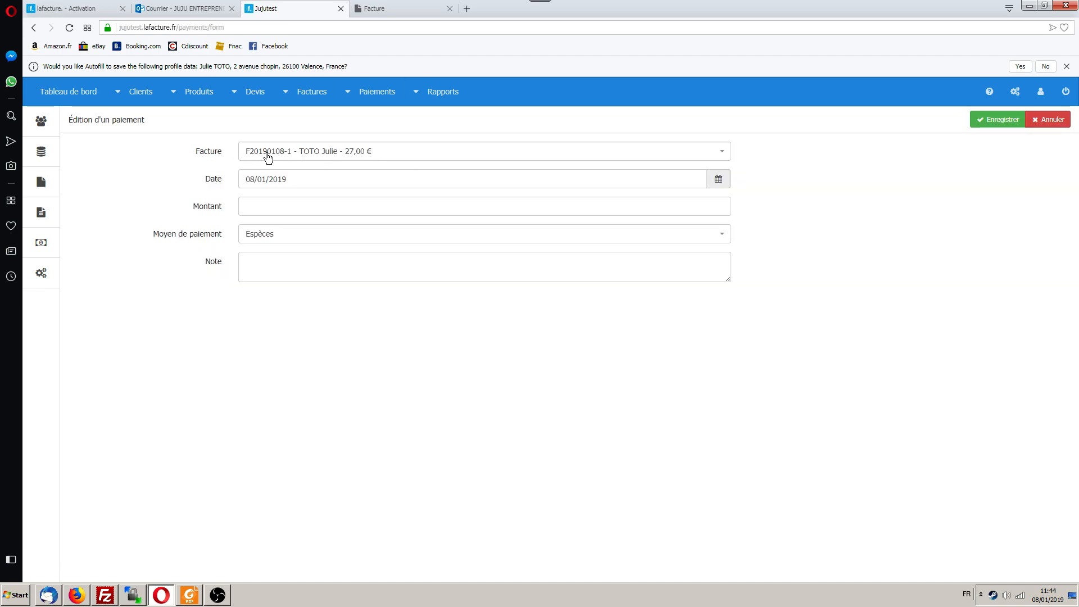
pyautogui.click(267, 158)
pyautogui.click(145, 169)
pyautogui.hotkey('alt', 'Left')
# Step: Open invoice F20190108-1 and start a payment entry from its Options menu
pyautogui.click(815, 357)
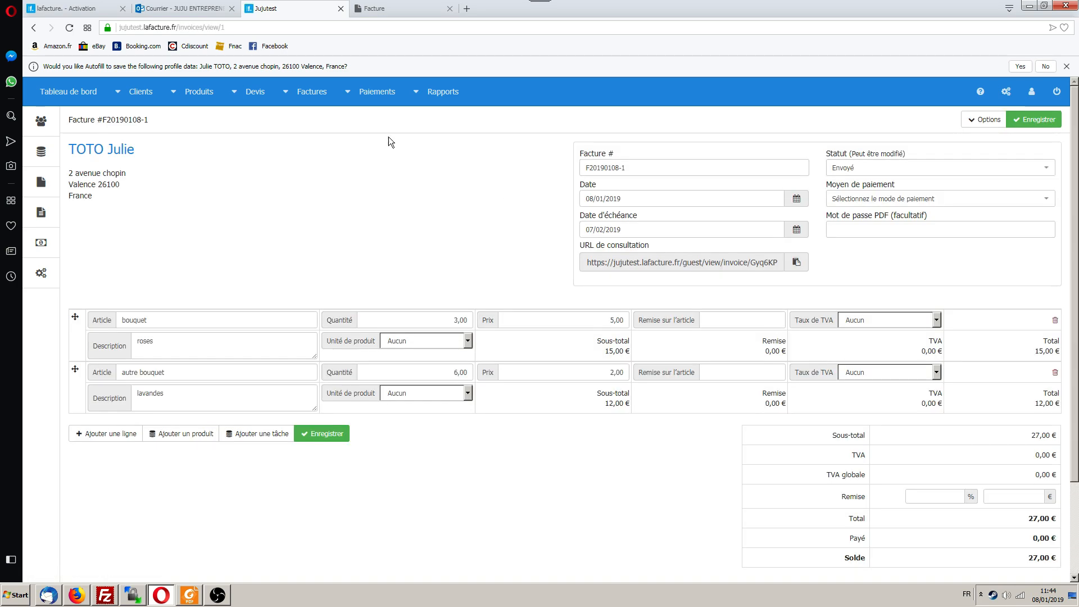
pyautogui.scroll(-2, 440, 280)
pyautogui.scroll(2, 440, 280)
pyautogui.click(969, 122)
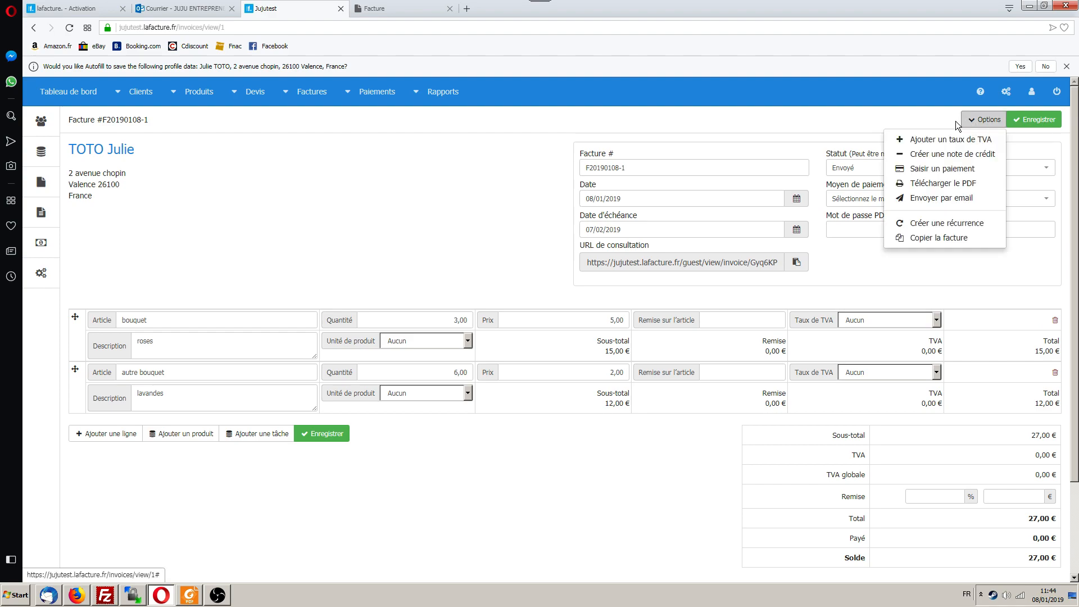
pyautogui.click(942, 169)
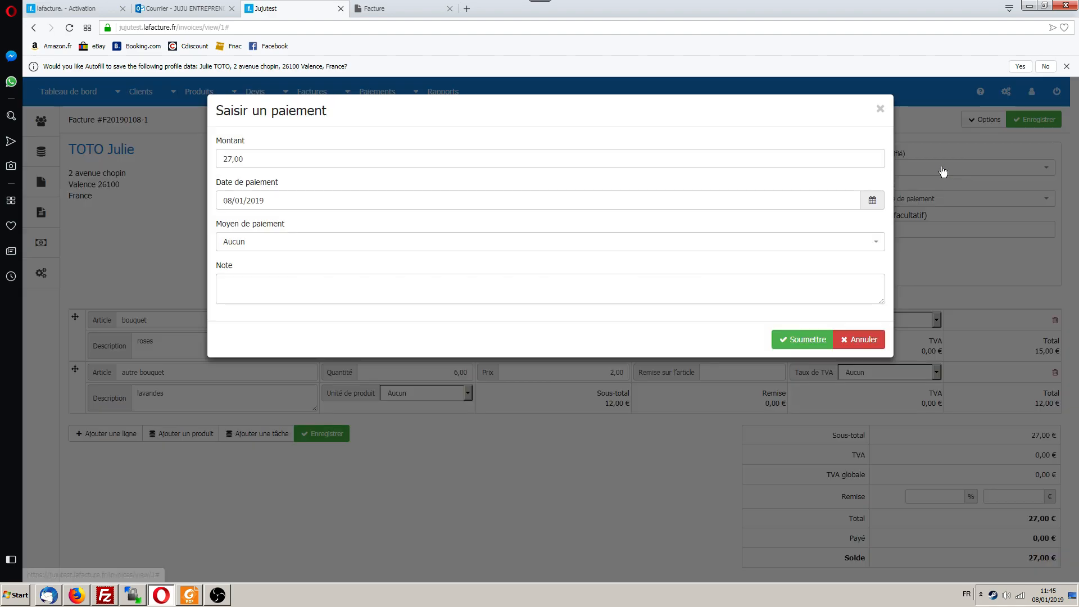
# Step: Enter a 20 € payment by Espèces and submit it
pyautogui.doubleClick(262, 163)
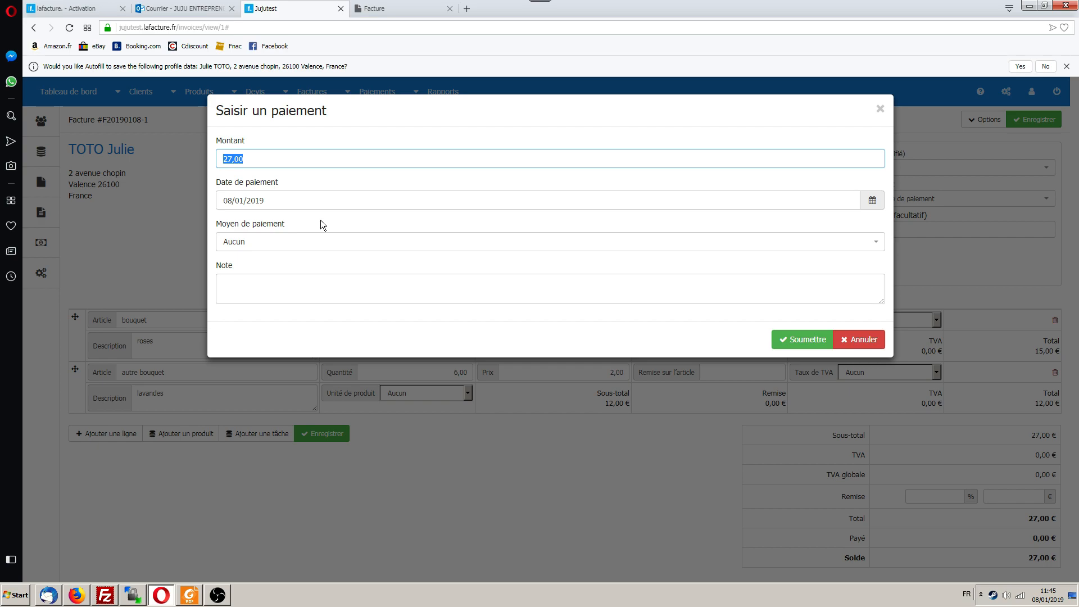
pyautogui.write('20')
pyautogui.click(257, 247)
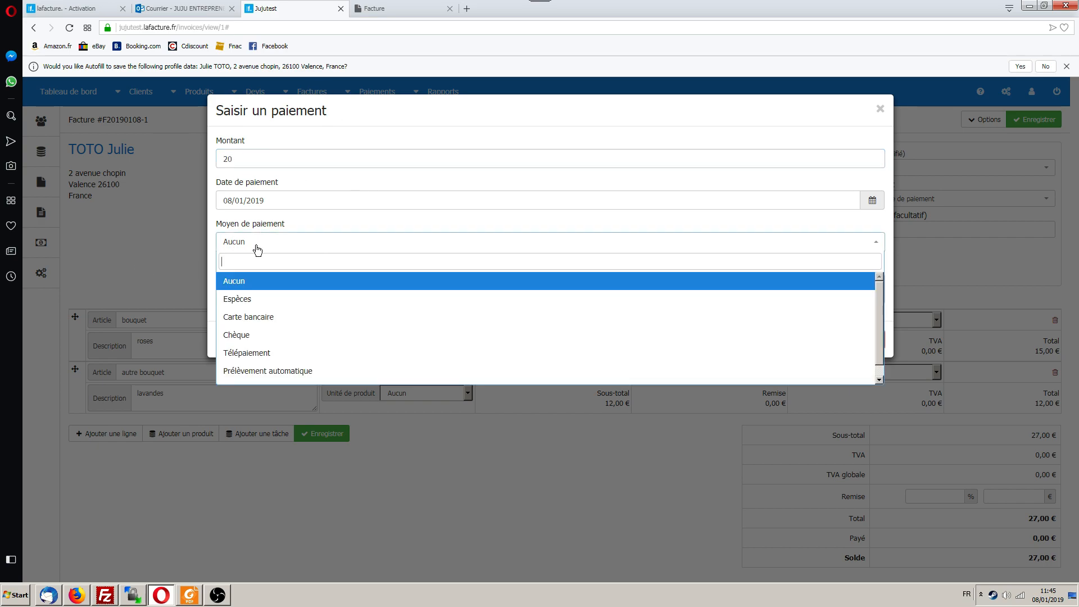
pyautogui.click(220, 299)
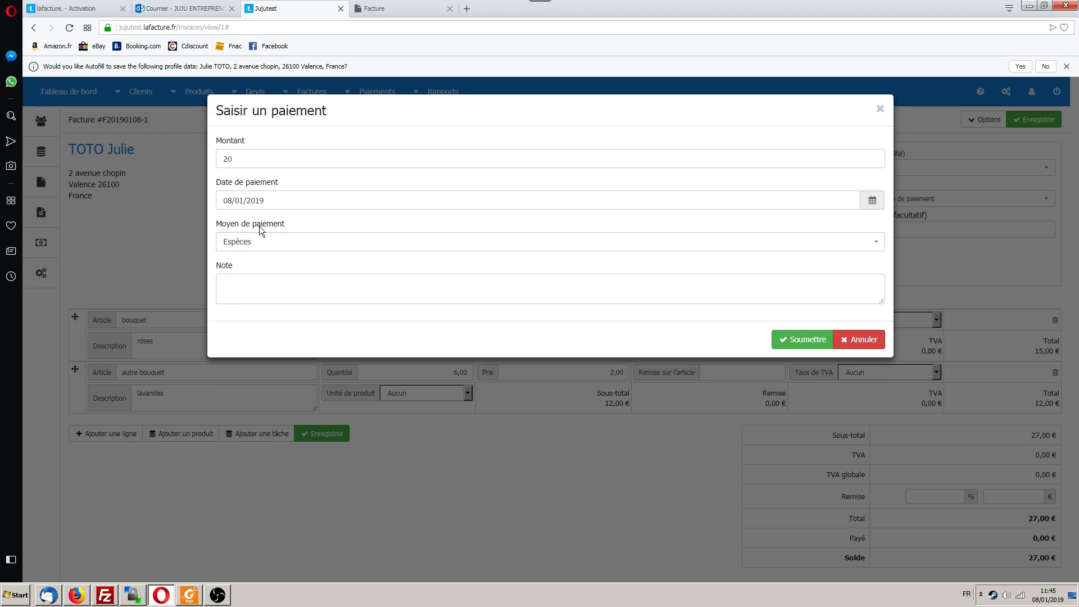
pyautogui.click(253, 285)
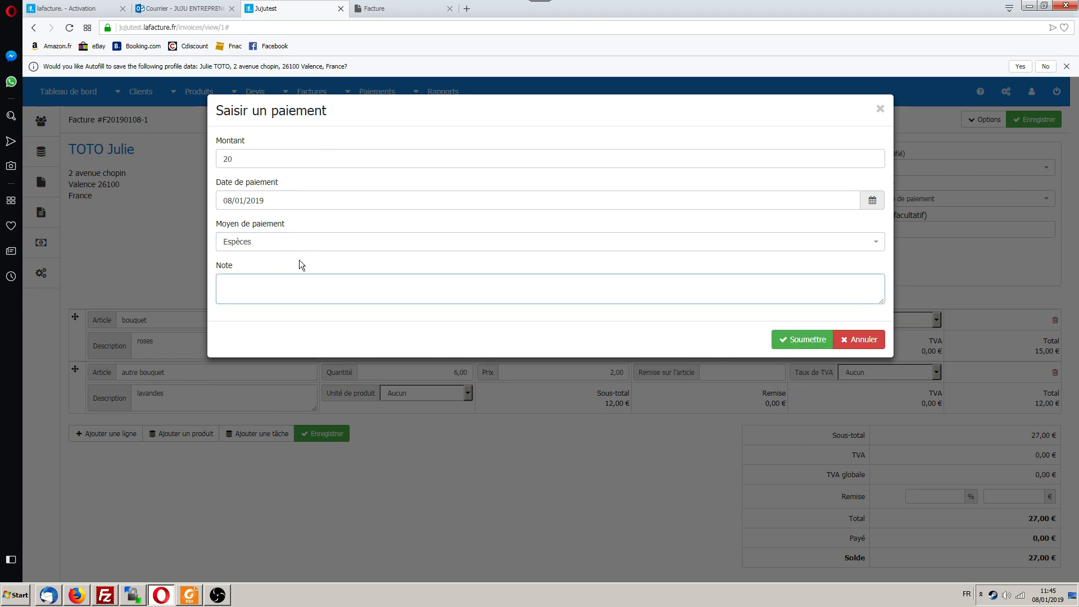
pyautogui.click(798, 340)
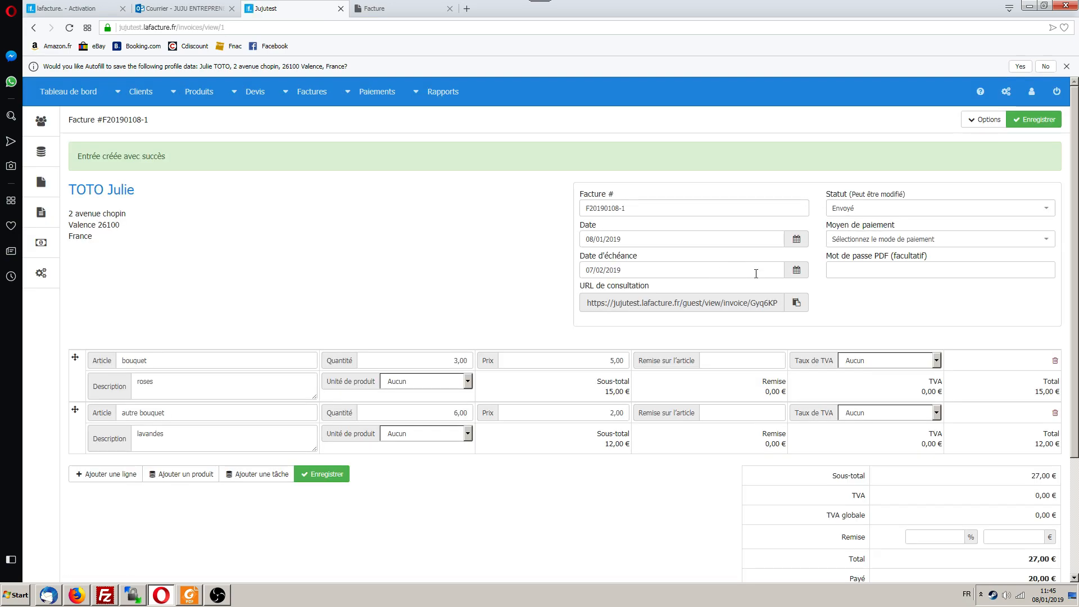
# Step: Check the remaining 7,00 € balance on invoice F20190108-1
pyautogui.scroll(-3, 438, 302)
pyautogui.scroll(3, 438, 302)
pyautogui.scroll(-3, 718, 410)
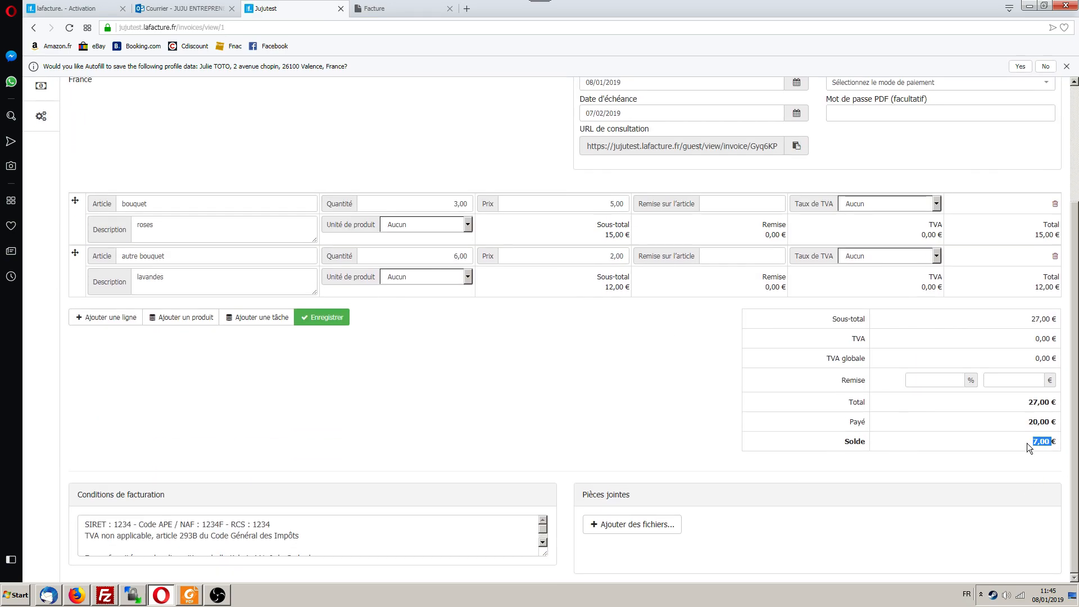
pyautogui.click(1048, 440)
pyautogui.scroll(3, 529, 329)
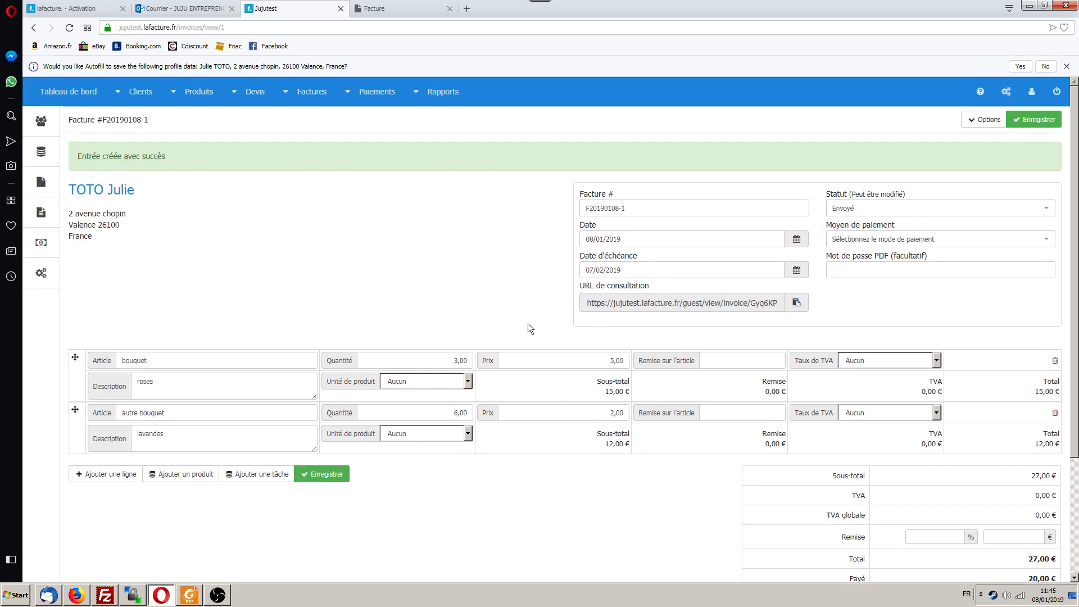
# Step: Download the invoice PDF, check 20,00 € paid and 7,00 € due, then close both PDF tabs
pyautogui.click(992, 120)
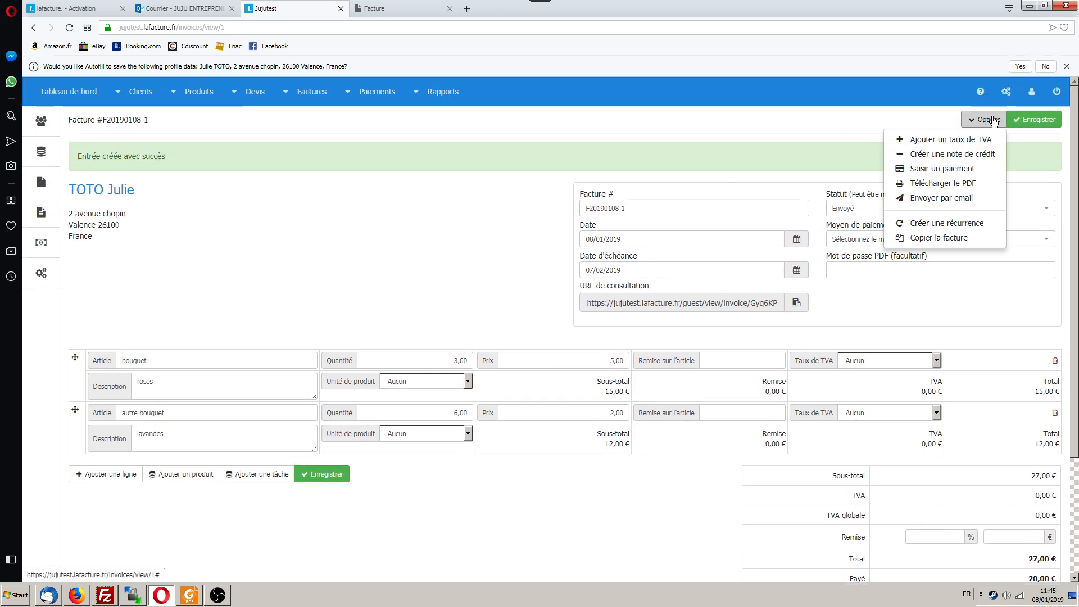
pyautogui.click(933, 186)
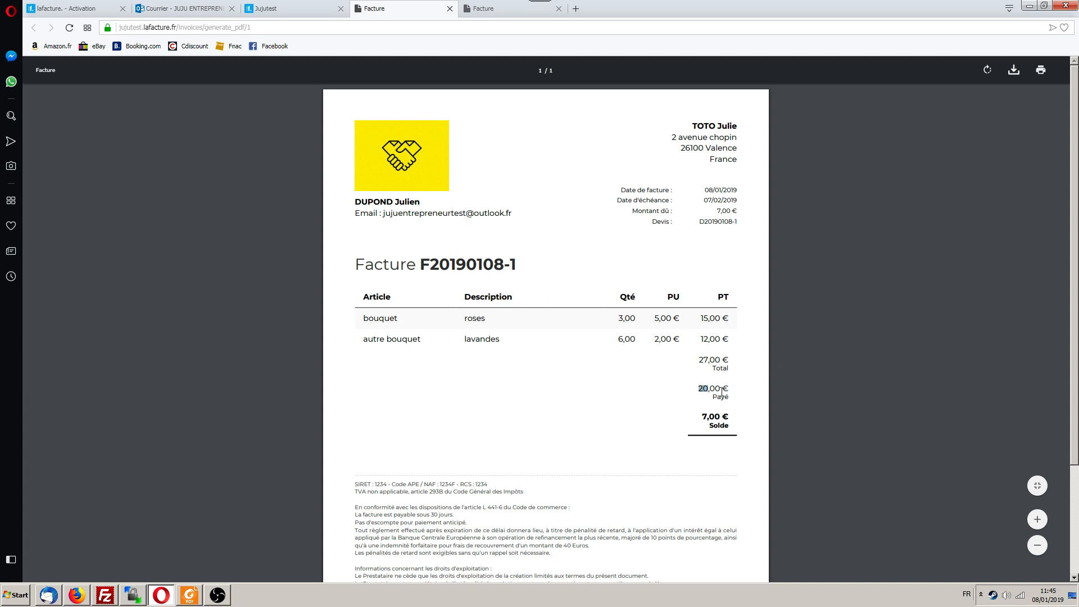
pyautogui.moveTo(721, 392); pyautogui.dragTo(731, 429)
pyautogui.click(719, 426)
pyautogui.click(745, 467)
pyautogui.scroll(-3, 588, 386)
pyautogui.scroll(3, 588, 386)
pyautogui.click(450, 9)
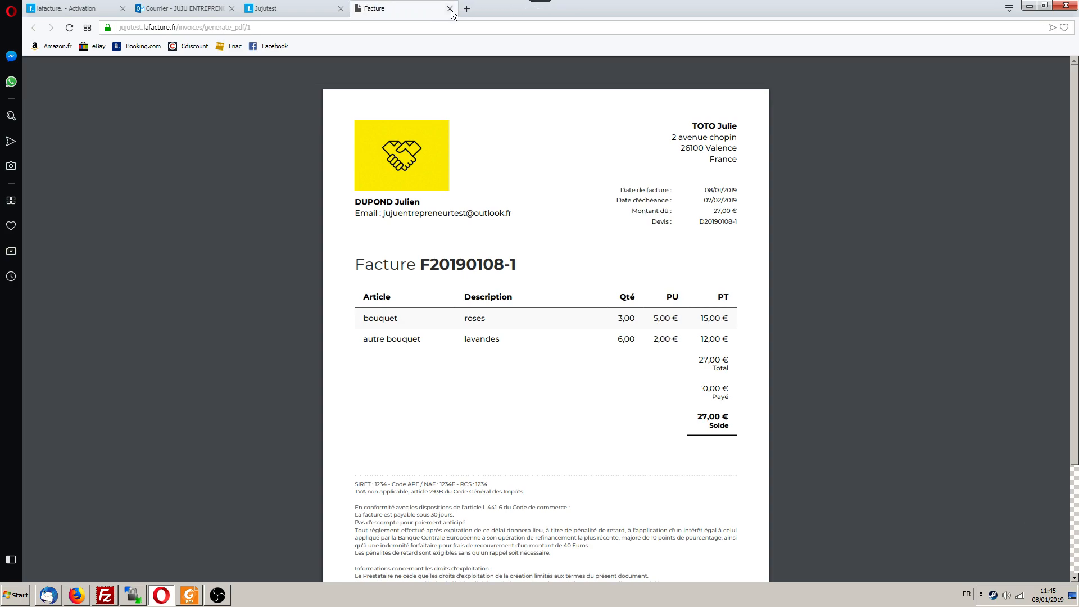
pyautogui.click(450, 9)
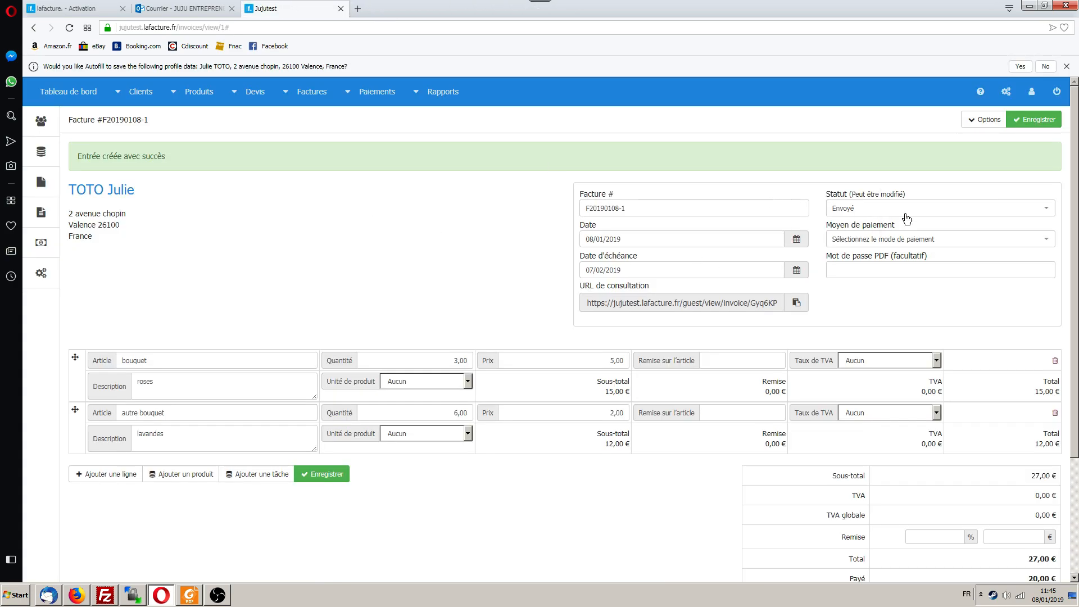
# Step: Record the remaining 7,00 € as a Chèque payment and confirm the balance is 0,00 €
pyautogui.click(983, 119)
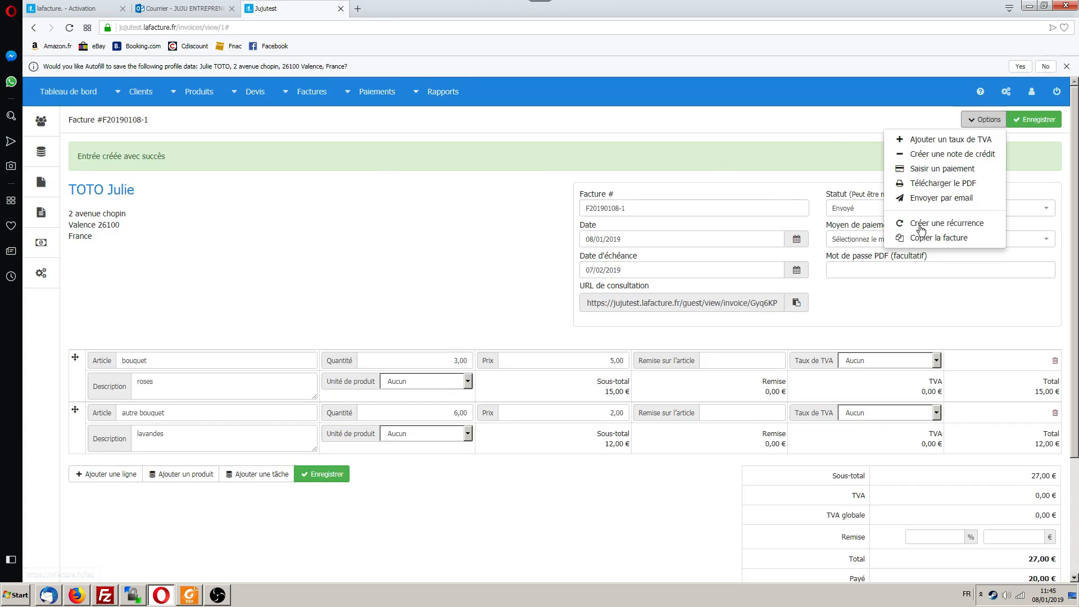
pyautogui.click(935, 169)
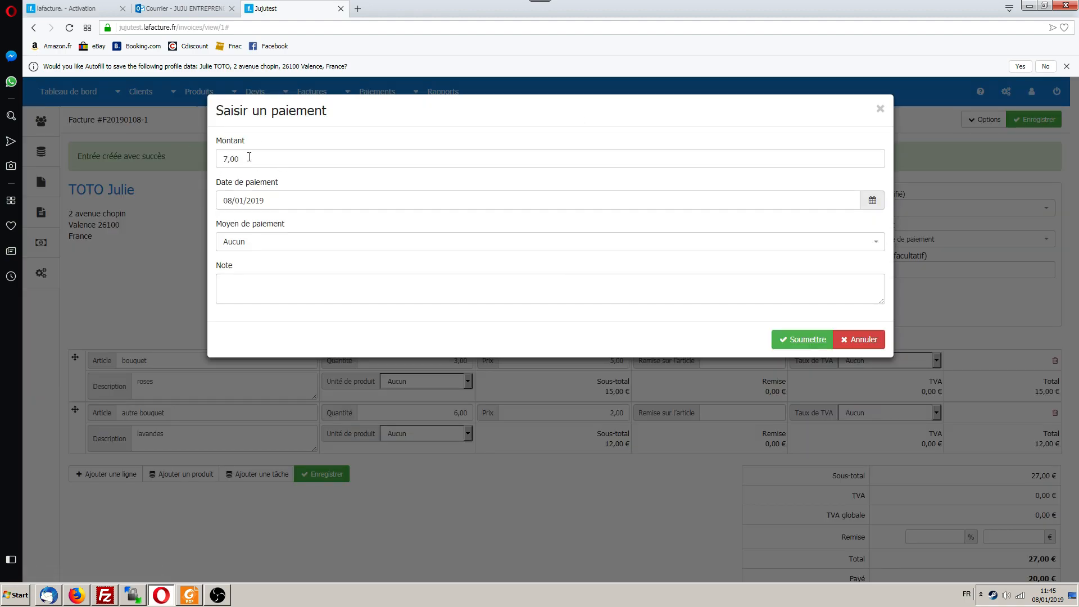
pyautogui.click(246, 243)
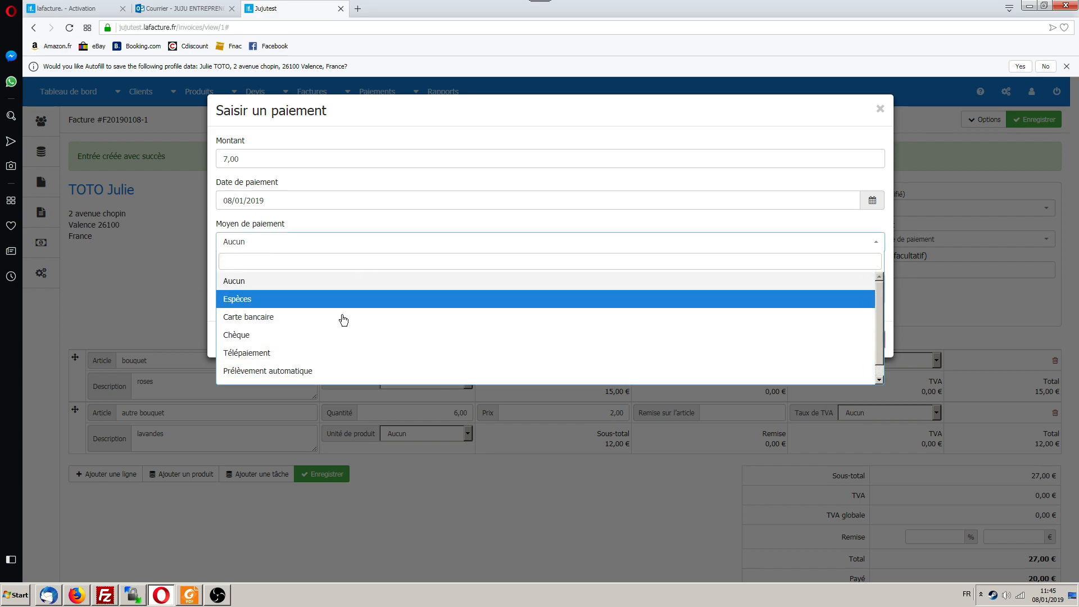
pyautogui.click(244, 336)
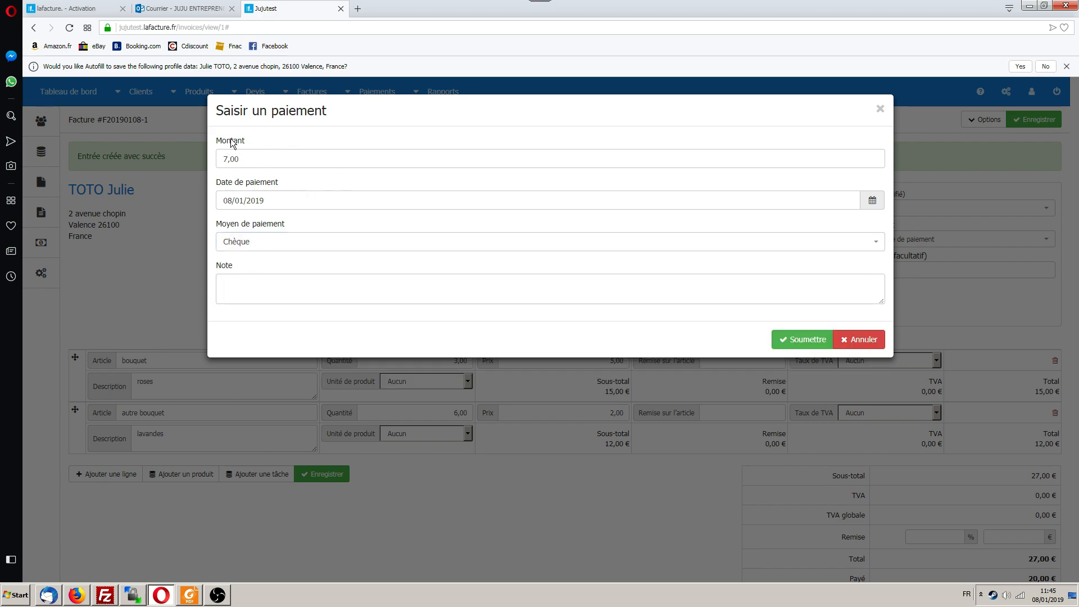
pyautogui.click(791, 339)
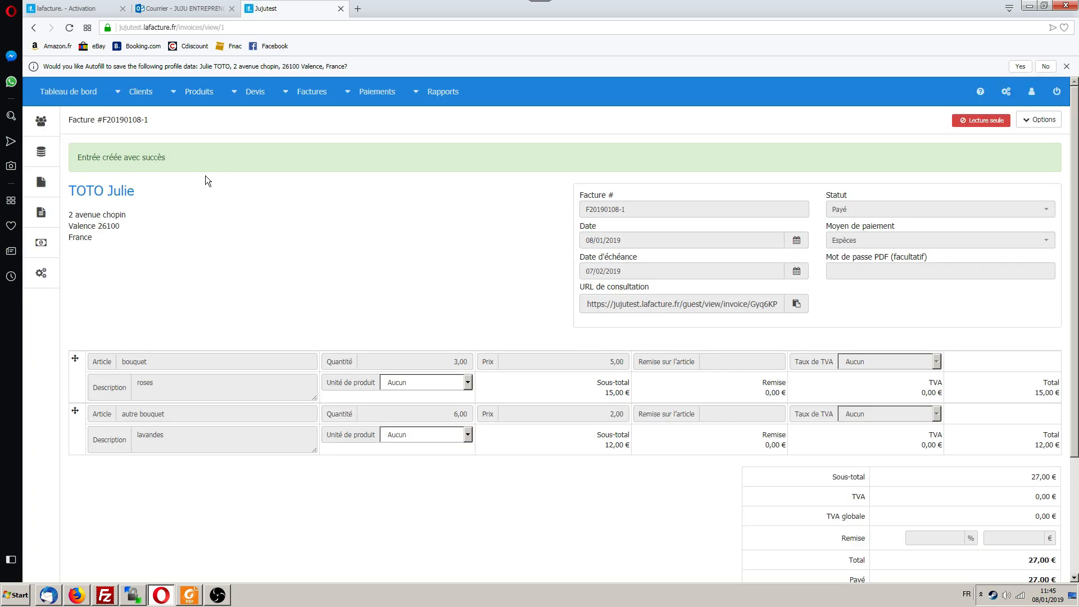
pyautogui.scroll(-3, 1070, 445)
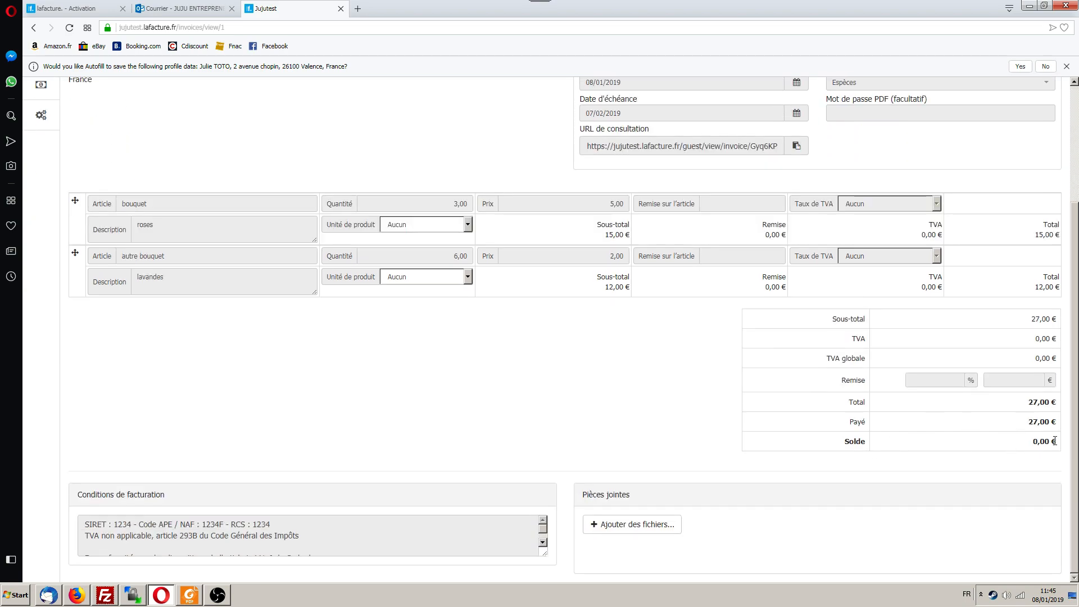
pyautogui.scroll(3, 507, 399)
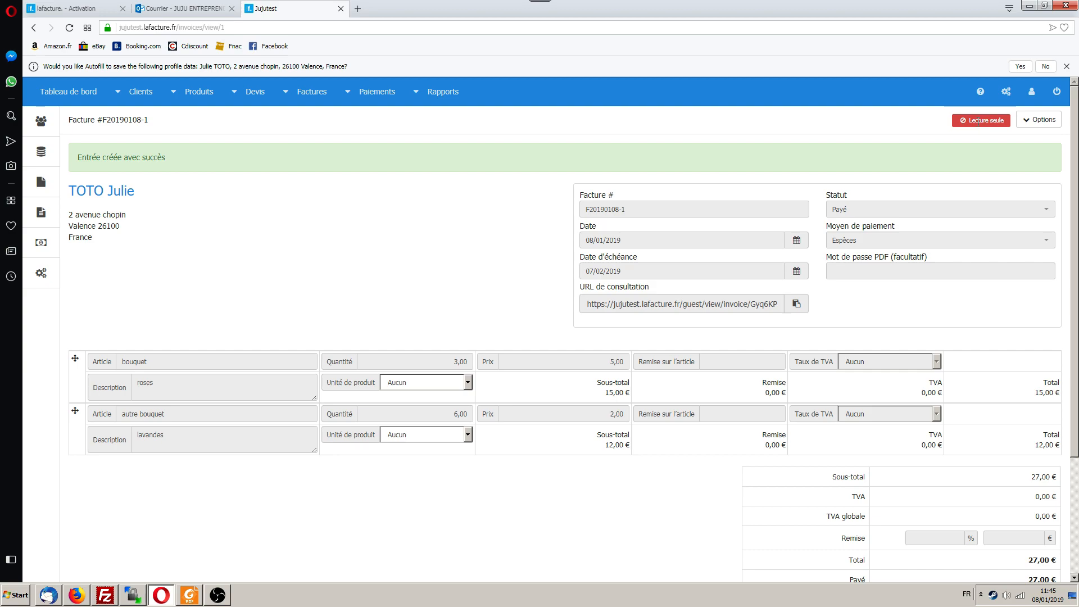
pyautogui.scroll(-3, 410, 200)
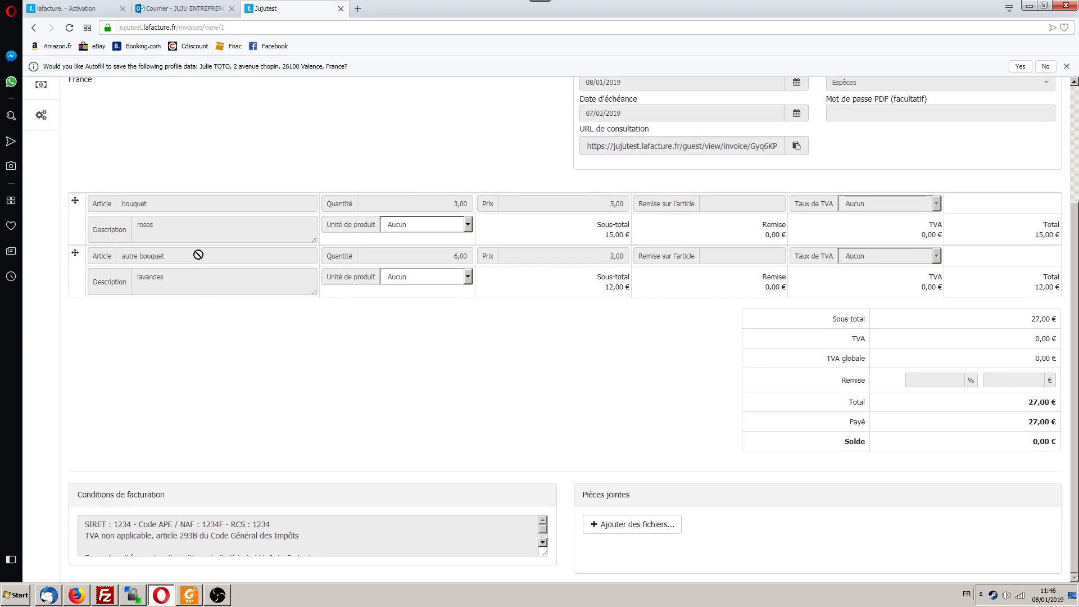
pyautogui.scroll(3, 403, 293)
pyautogui.click(1040, 120)
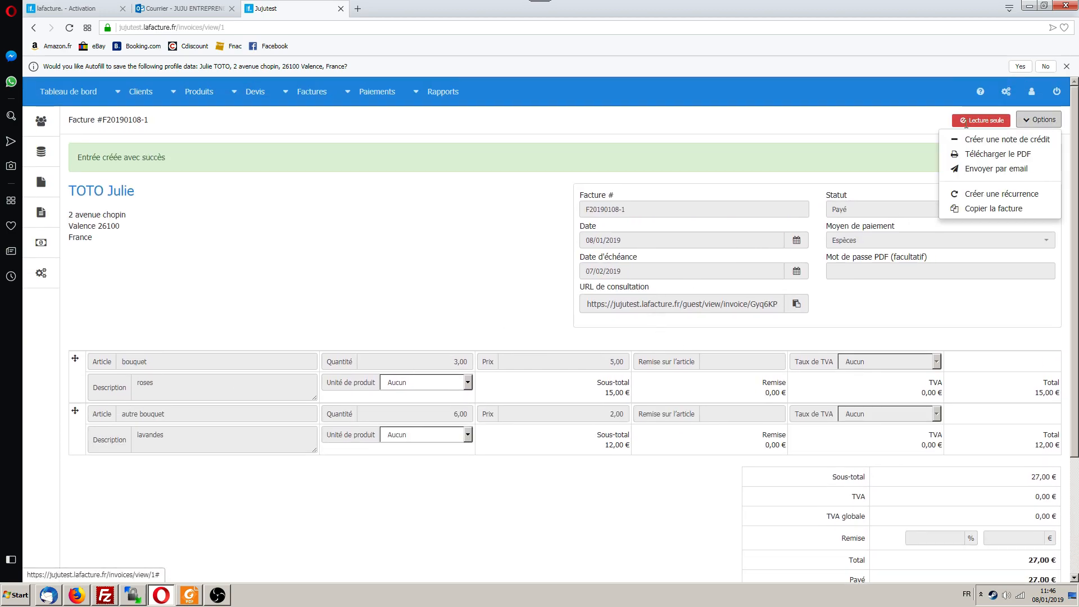
# Step: Generate the paid invoice's PDF, inspect its Payé watermark, and return to the invoice page
pyautogui.click(978, 155)
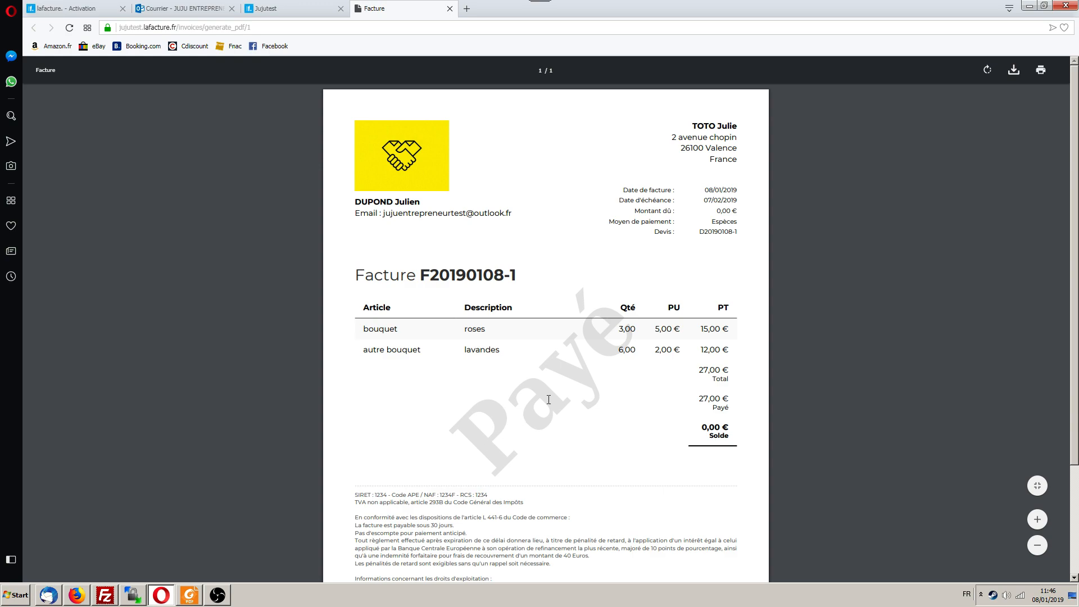
pyautogui.scroll(-3, 412, 306)
pyautogui.scroll(3, 461, 315)
pyautogui.scroll(-3, 460, 351)
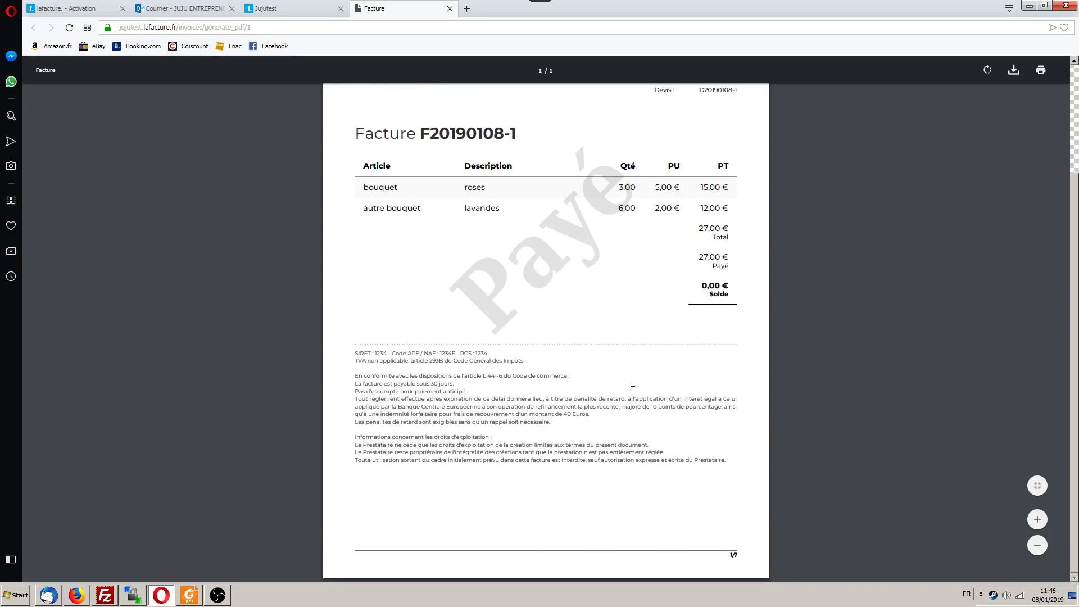
pyautogui.moveTo(638, 143); pyautogui.dragTo(489, 285)
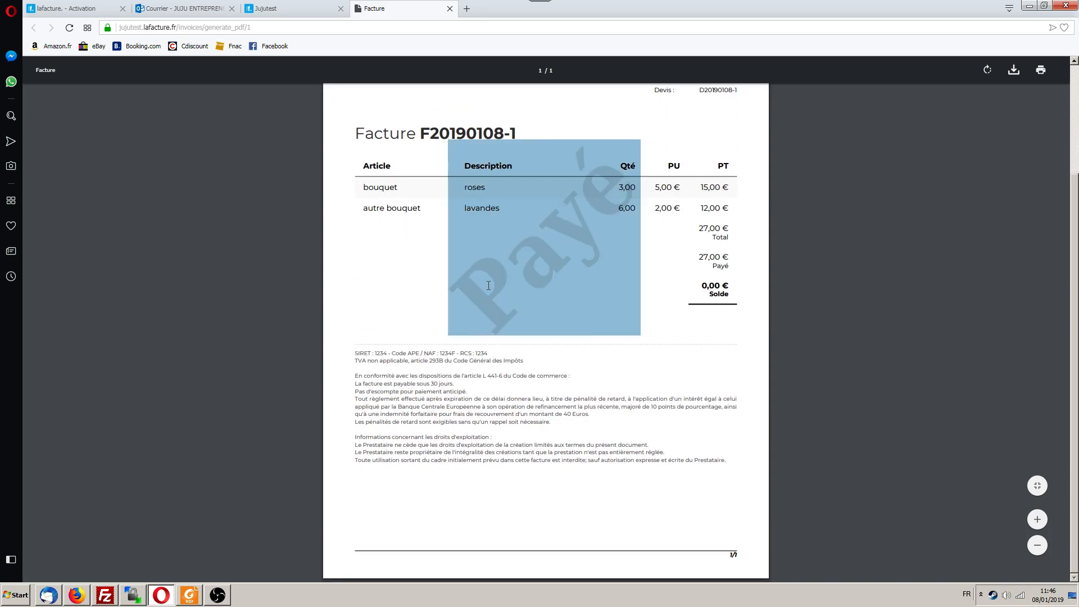
pyautogui.click(540, 236)
pyautogui.scroll(3, 429, 344)
pyautogui.click(266, 9)
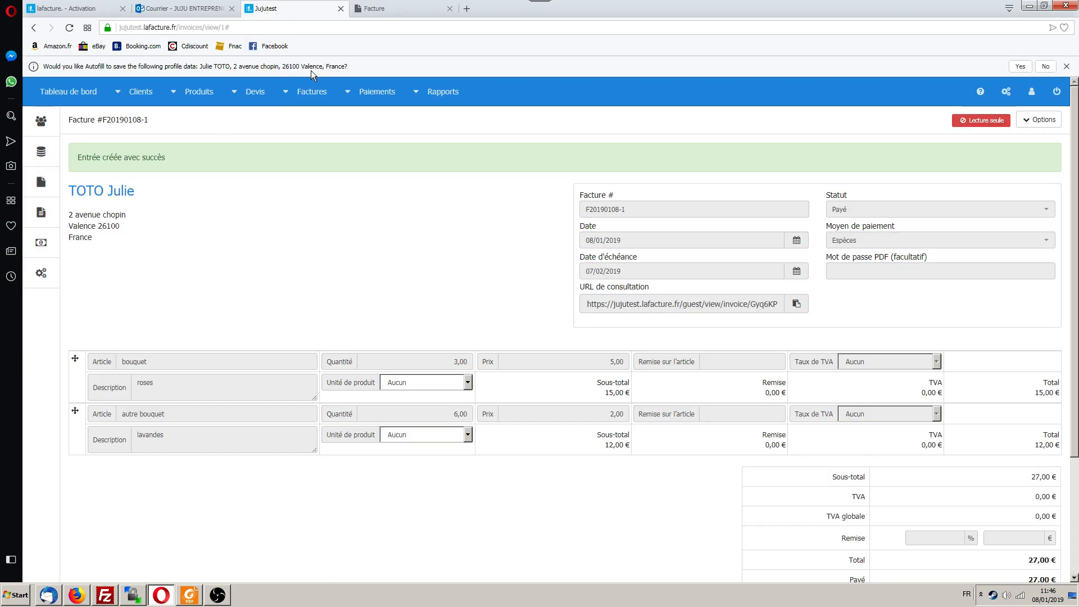
# Step: Set 'Filigraner le statut du paiement' to Non in the Factures system settings and save
pyautogui.click(1007, 91)
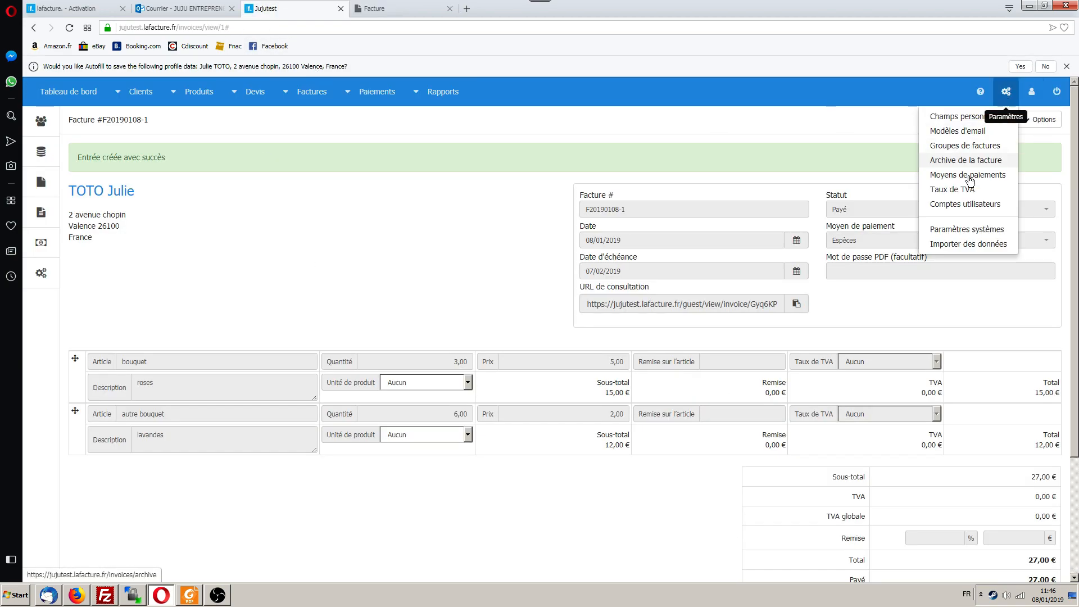
pyautogui.click(971, 236)
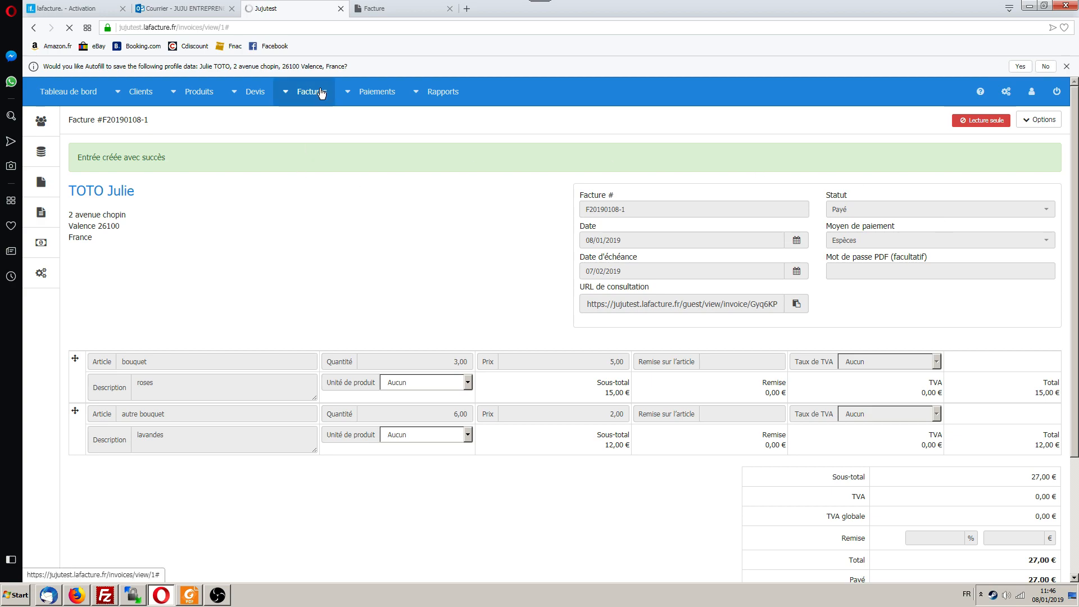
pyautogui.scroll(-10, 216, 253)
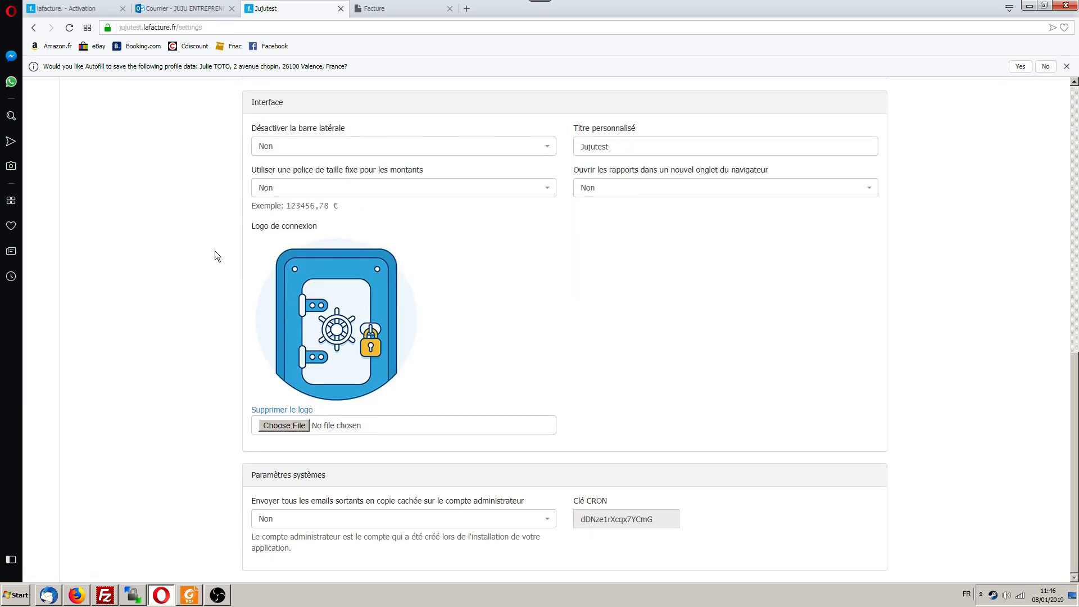
pyautogui.scroll(10, 215, 251)
pyautogui.click(466, 144)
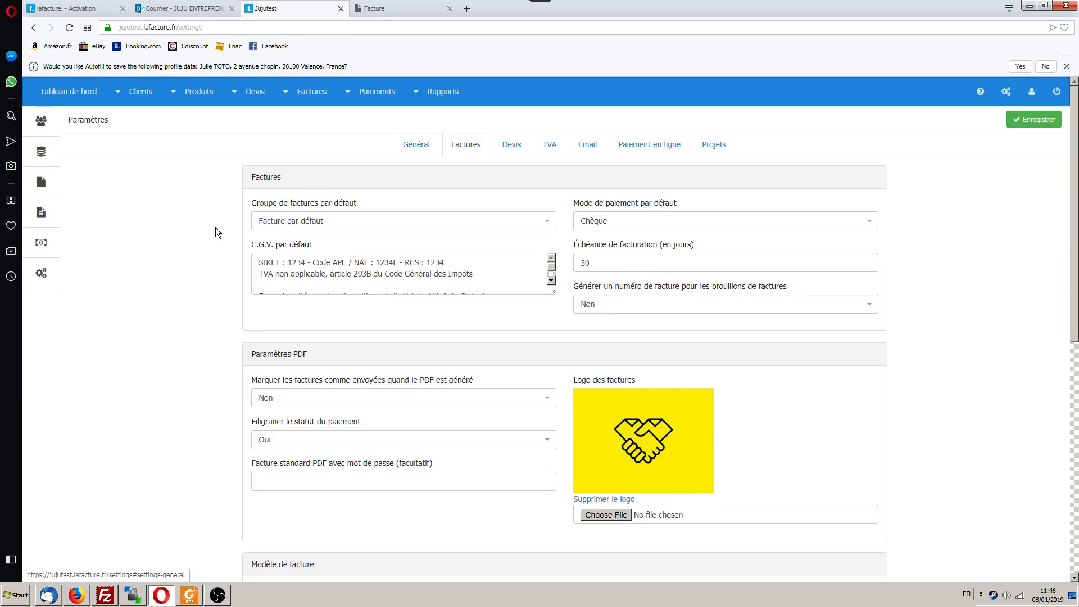
pyautogui.scroll(-4, 215, 227)
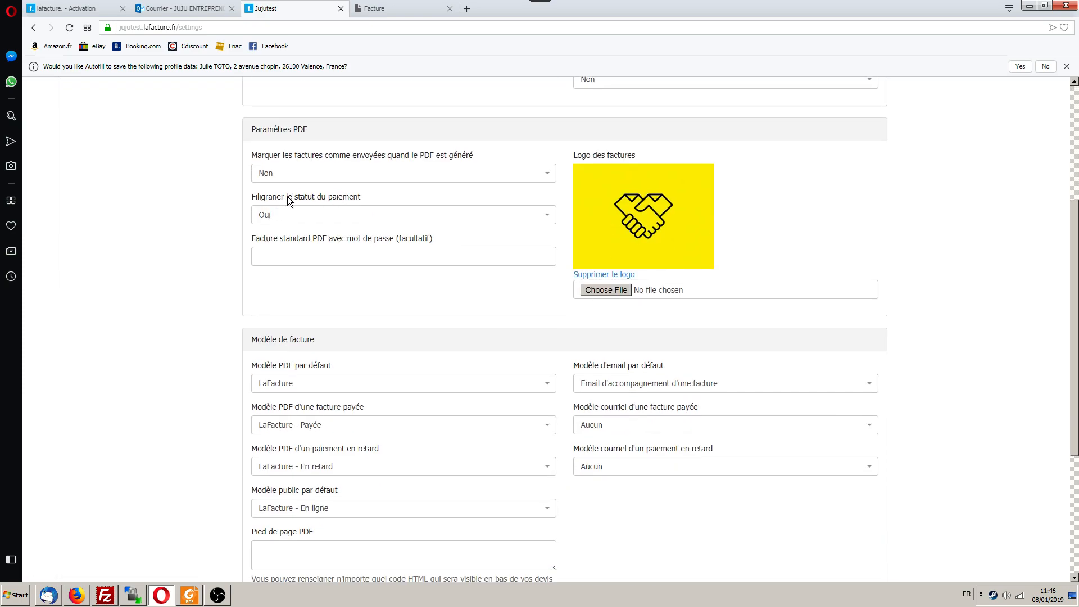
pyautogui.click(343, 216)
pyautogui.click(279, 272)
pyautogui.scroll(4, 358, 244)
pyautogui.click(1032, 120)
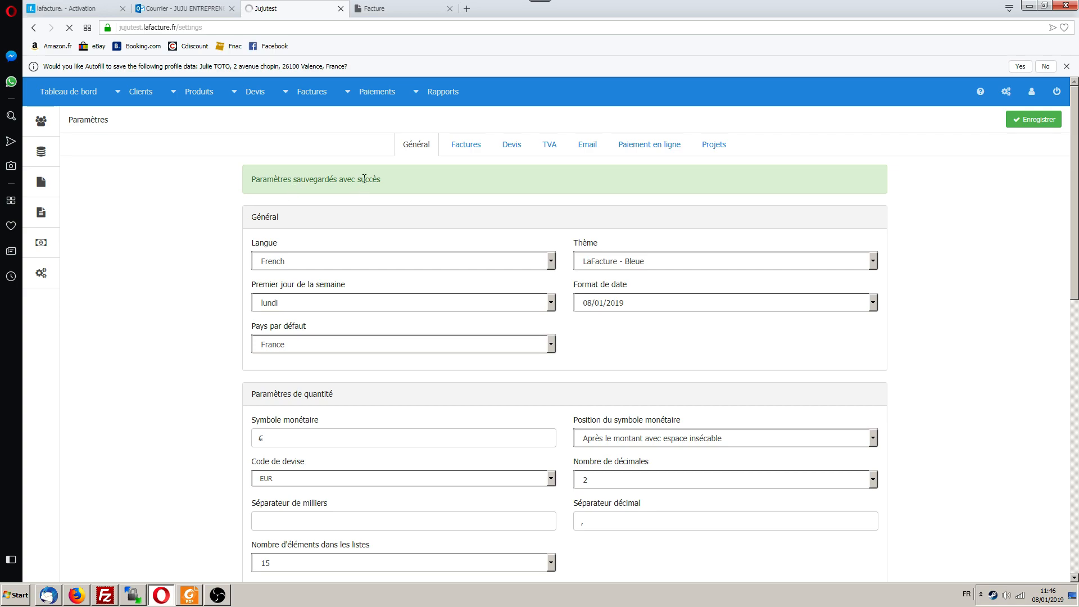
pyautogui.click(393, 9)
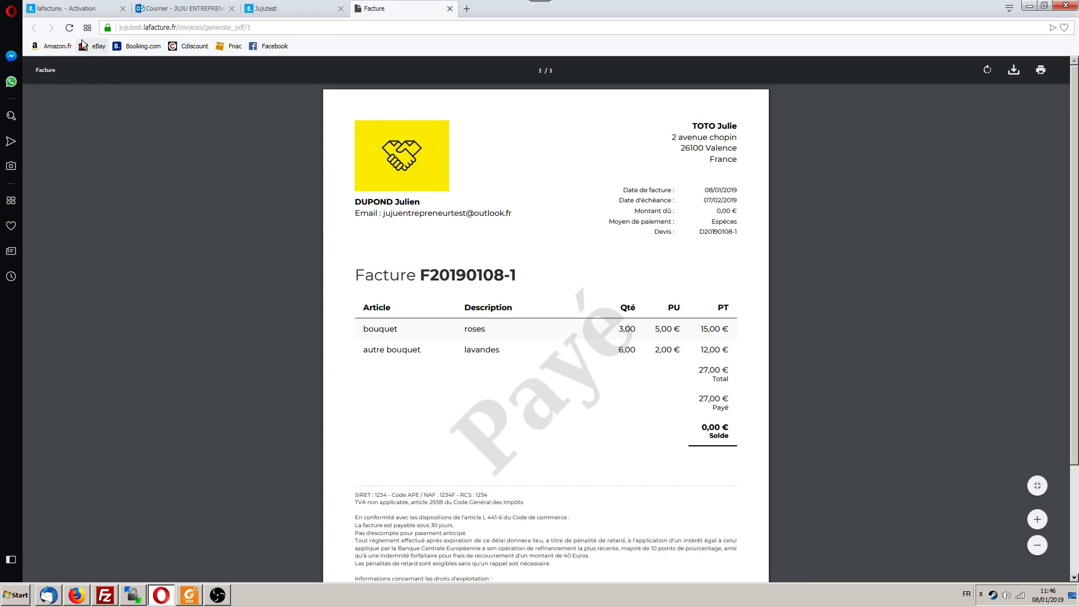
# Step: Reload the PDF to confirm Payé is gone, then set the watermark back to Oui and save
pyautogui.click(69, 28)
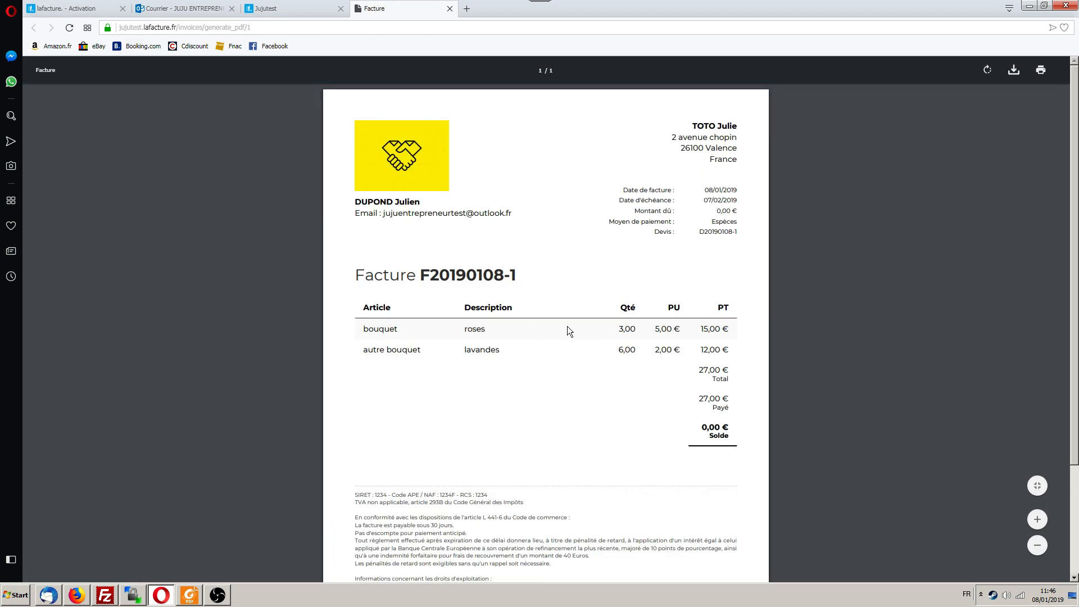
pyautogui.click(285, 8)
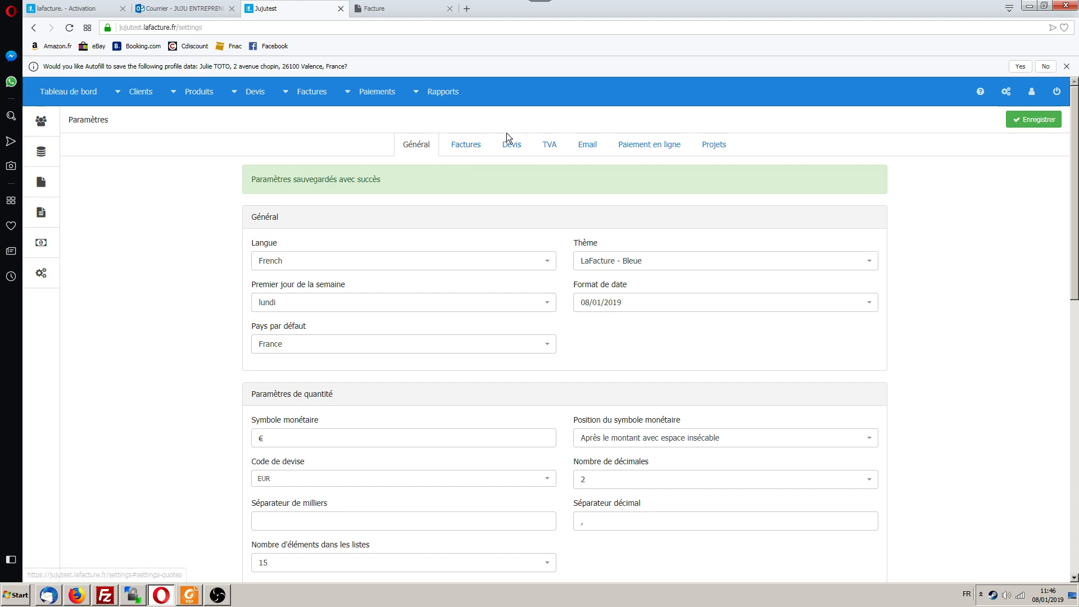
pyautogui.click(466, 144)
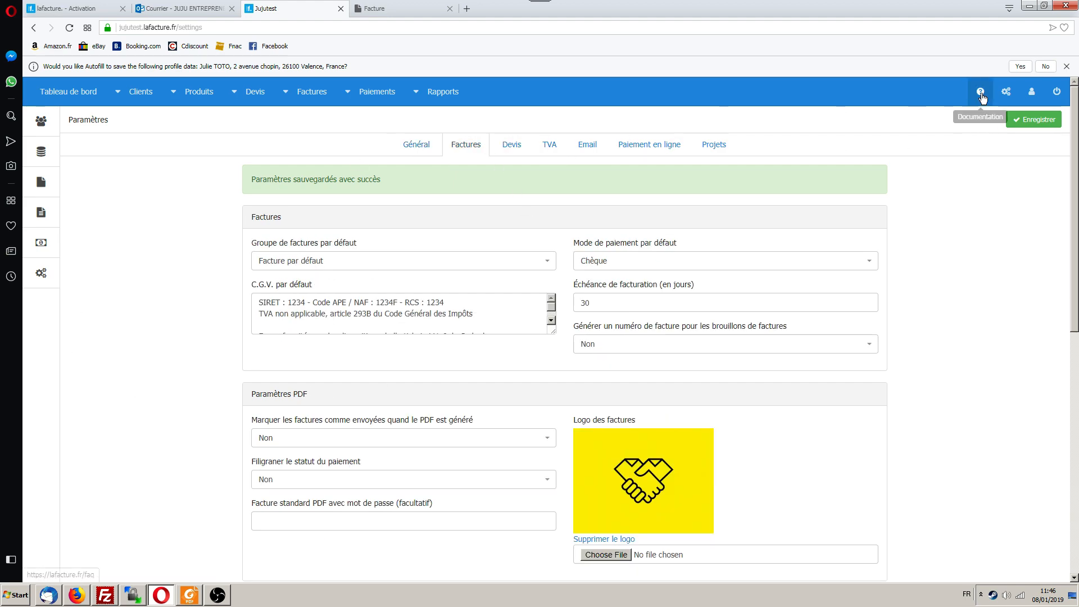
pyautogui.click(300, 479)
pyautogui.click(283, 535)
pyautogui.scroll(-8, 184, 312)
pyautogui.scroll(8, 187, 309)
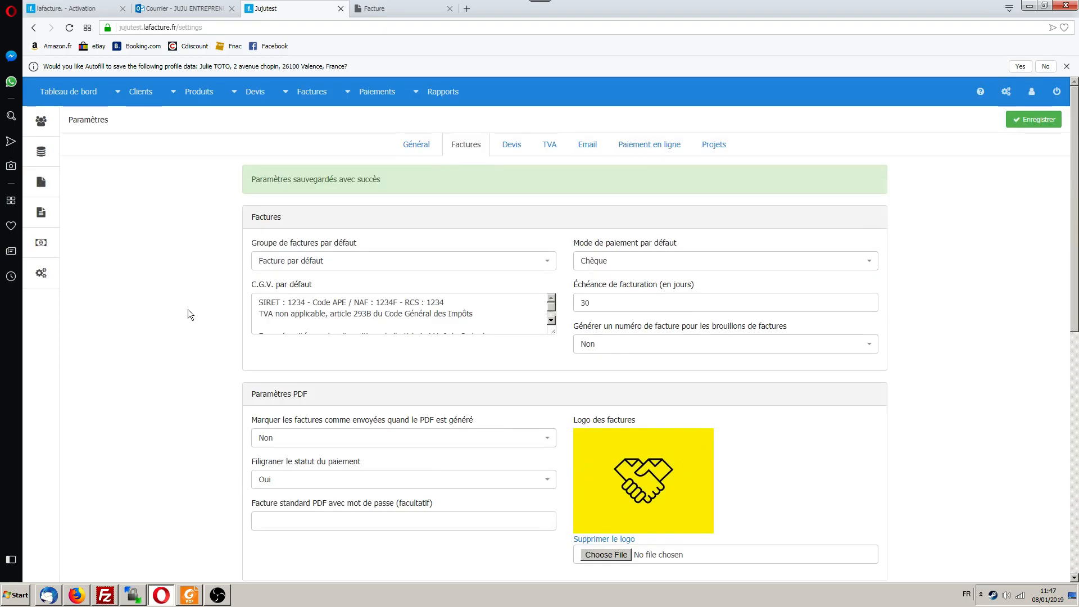
pyautogui.click(395, 10)
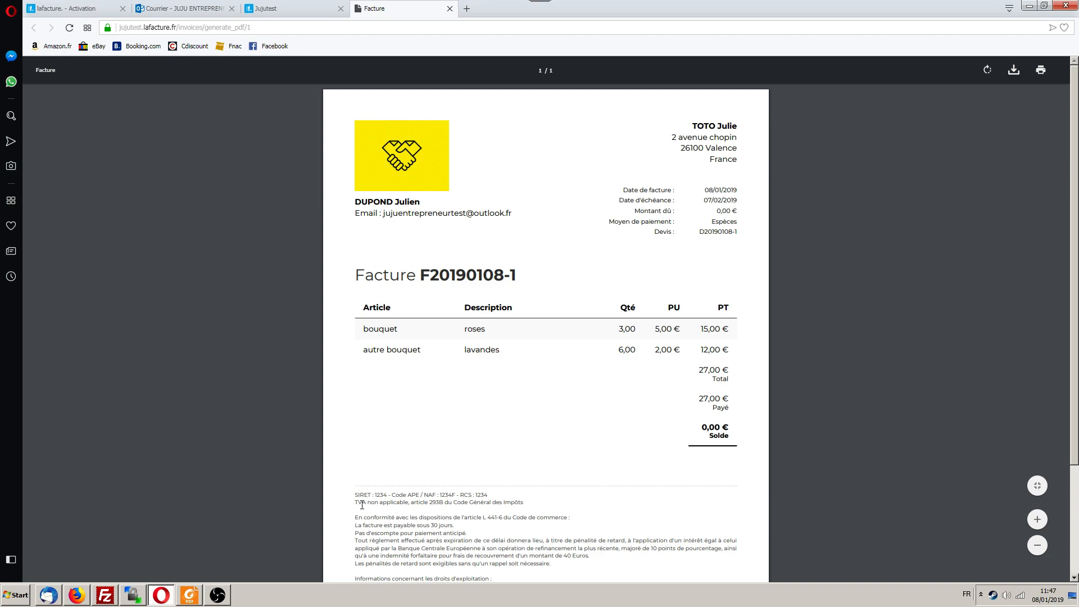
pyautogui.click(274, 10)
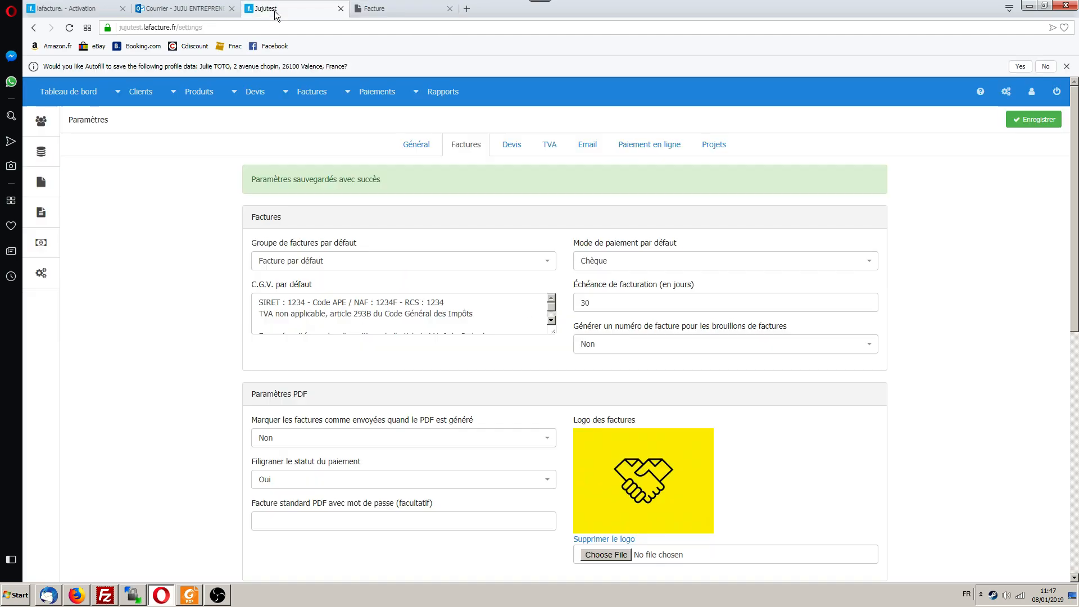
pyautogui.click(1035, 129)
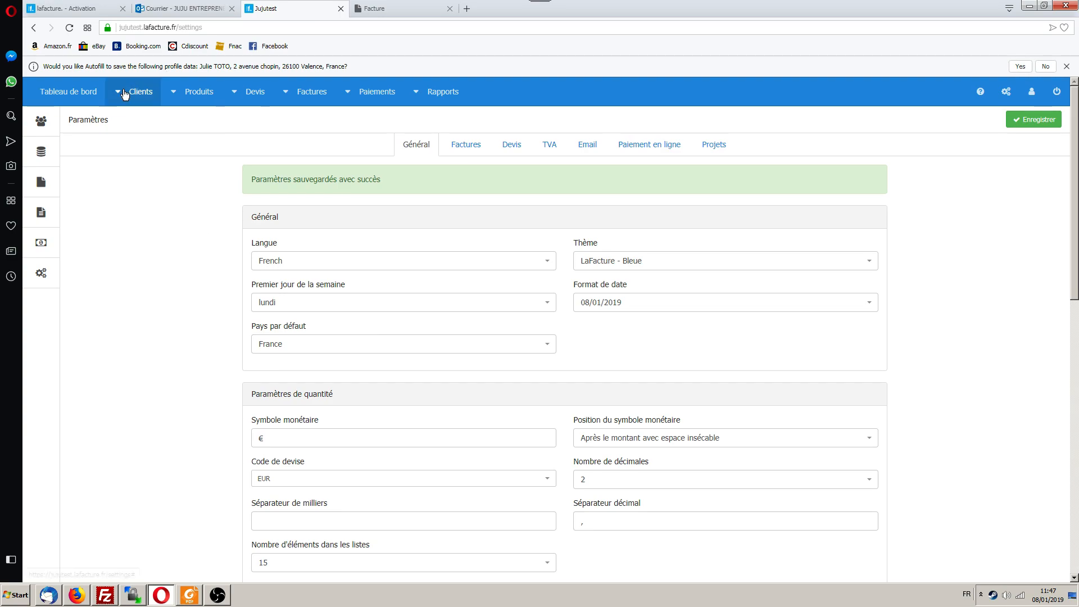
# Step: Open the client's record from the Voir les clients list
pyautogui.moveTo(124, 95)
pyautogui.click(145, 132)
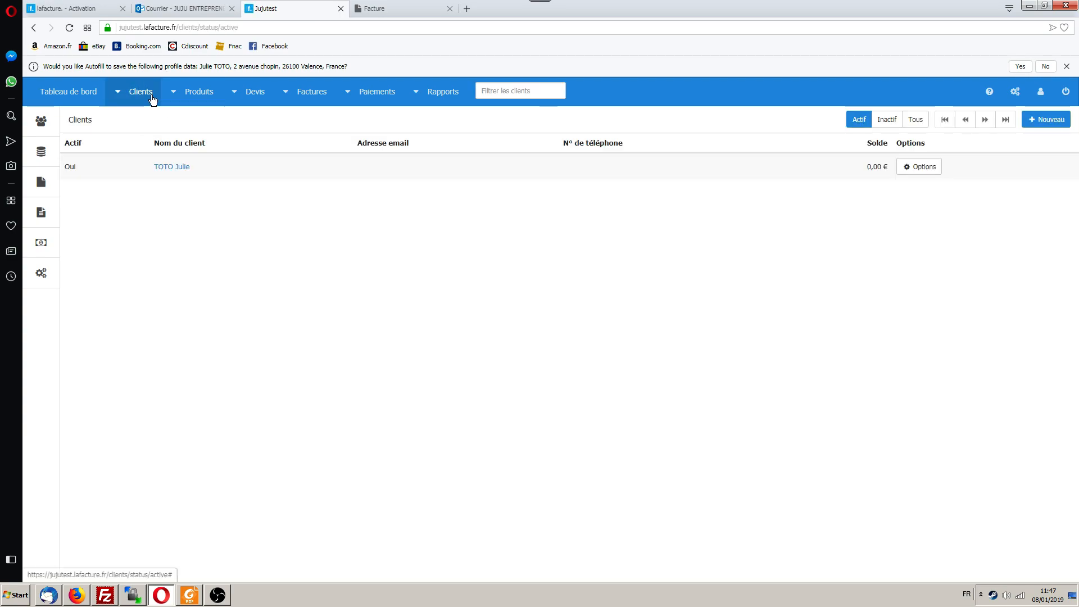
pyautogui.click(900, 172)
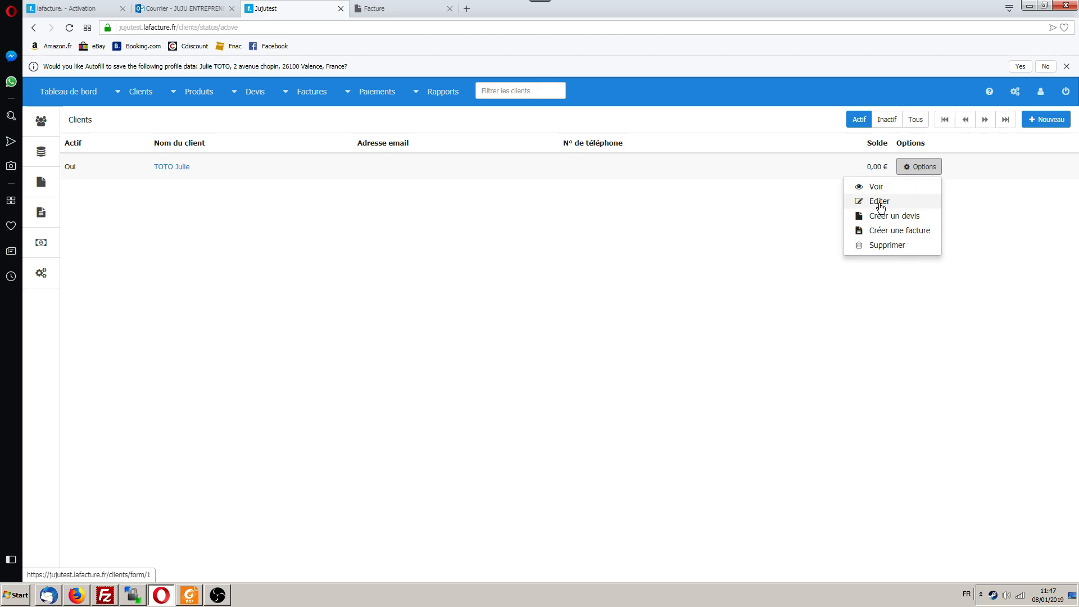
pyautogui.click(874, 188)
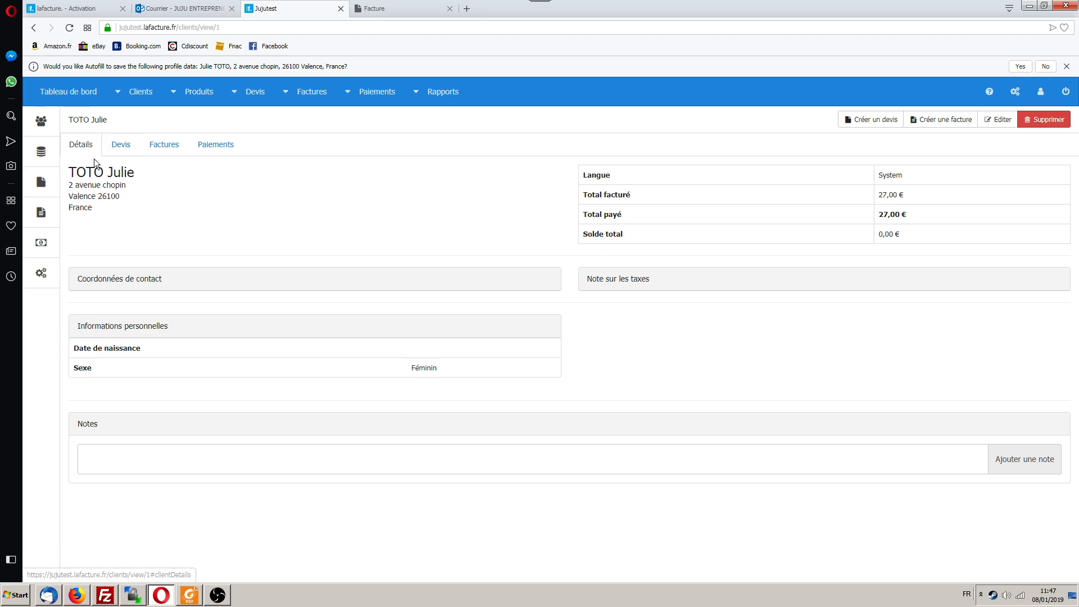
# Step: Review the client's quotes, invoices and payments: 20,00 € Espèces and 7,00 € Chèque
pyautogui.click(122, 146)
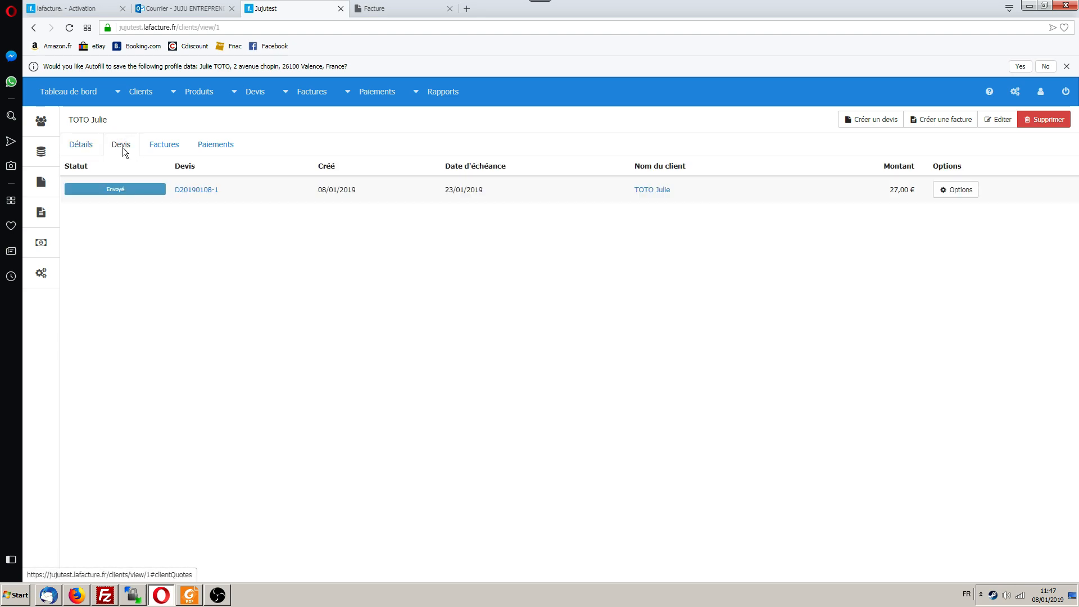
pyautogui.click(160, 145)
pyautogui.click(216, 144)
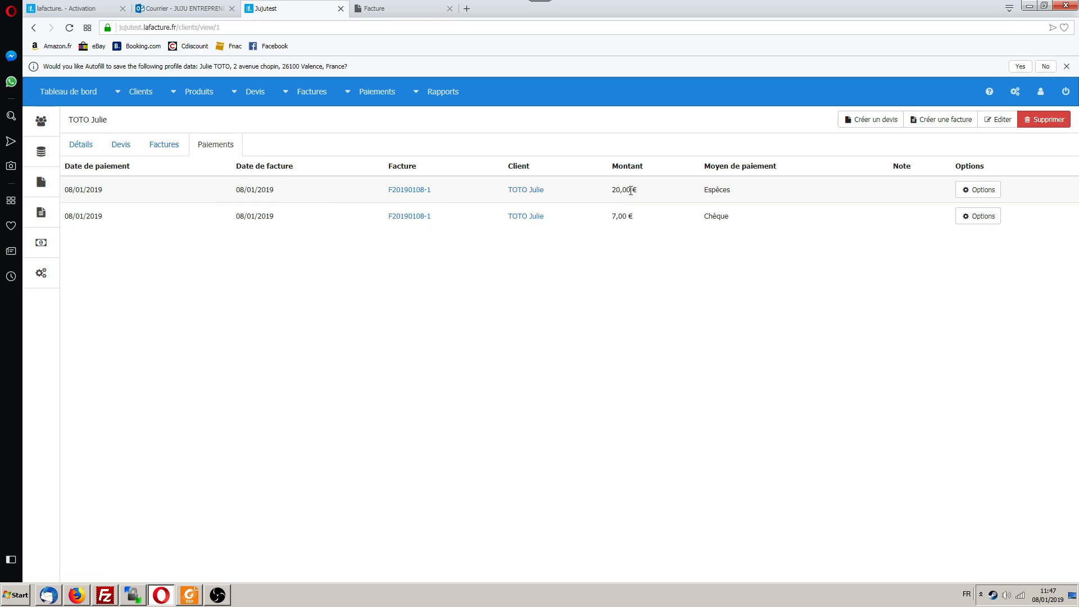
pyautogui.moveTo(734, 206)
pyautogui.mouseDown()
pyautogui.moveTo(644, 186)
pyautogui.moveTo(613, 191)
pyautogui.mouseUp()
pyautogui.click(616, 217)
pyautogui.moveTo(649, 220); pyautogui.dragTo(742, 245)
pyautogui.hotkey('ctrl', 'a')
pyautogui.click(413, 140)
# Step: Return to the client's details and check the 0,00 € total balance
pyautogui.click(79, 144)
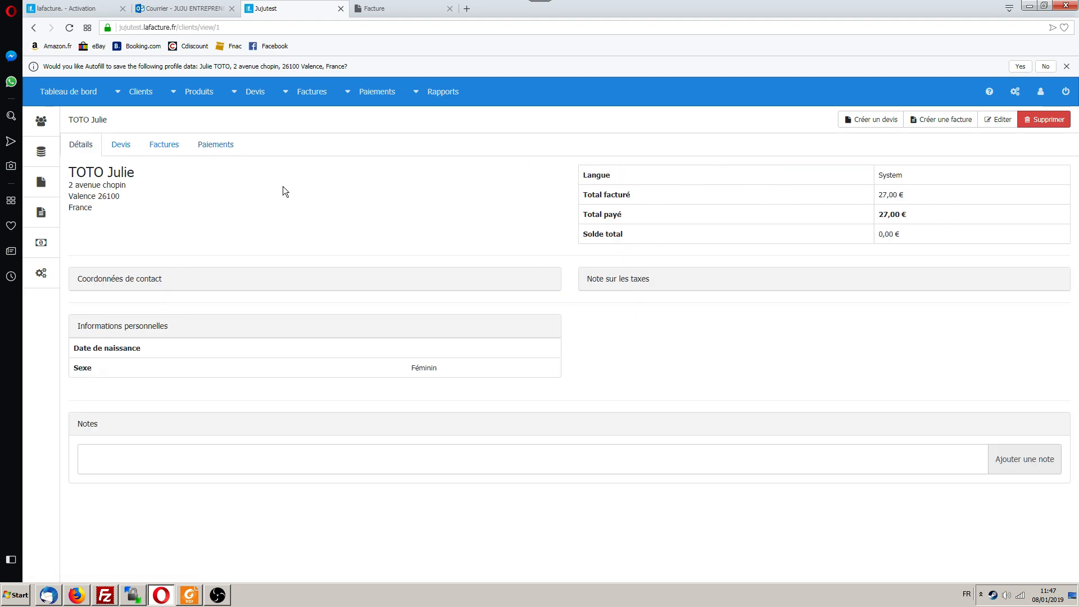
pyautogui.moveTo(582, 227); pyautogui.dragTo(752, 337)
pyautogui.click(751, 337)
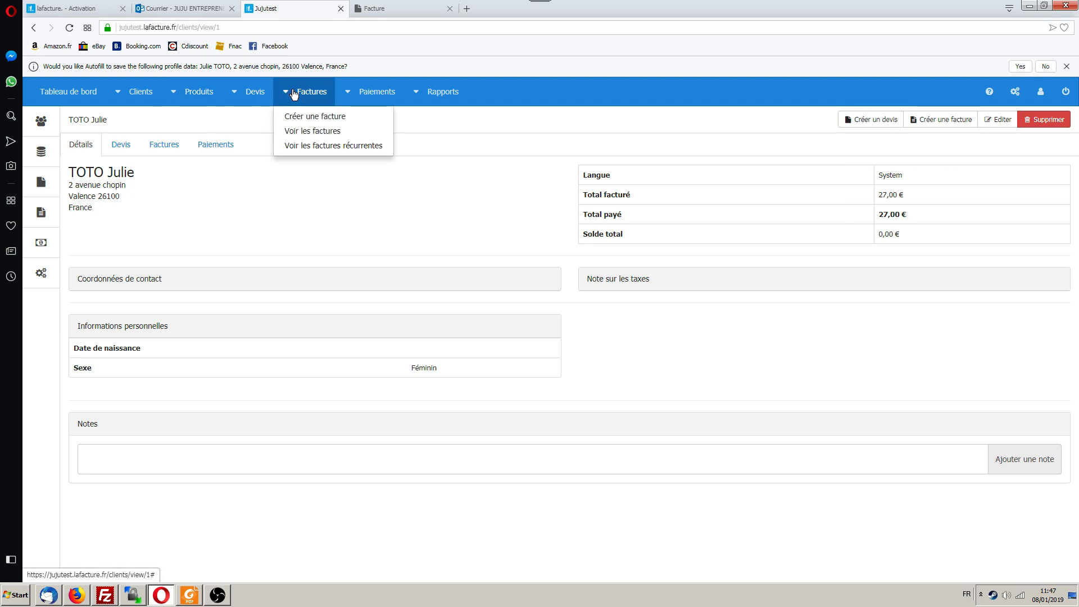
pyautogui.click(56, 91)
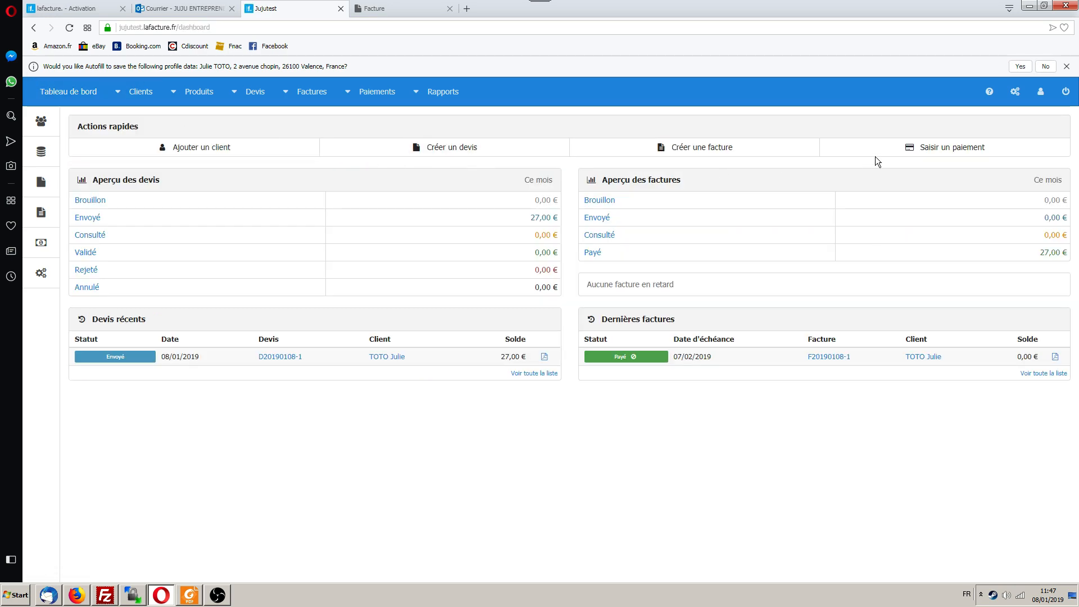
pyautogui.moveTo(1015, 93)
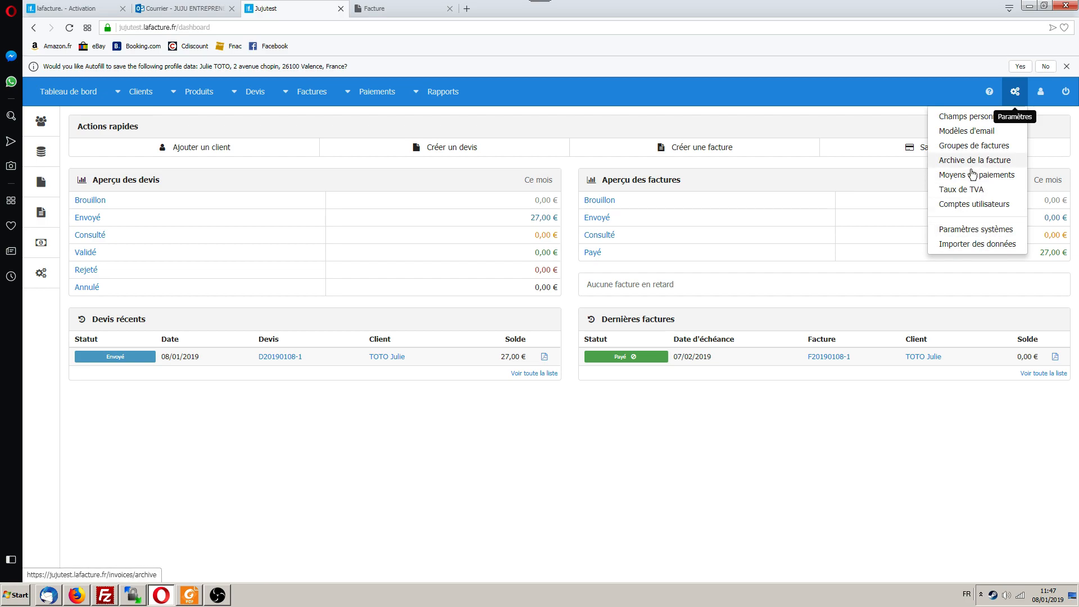
pyautogui.click(958, 206)
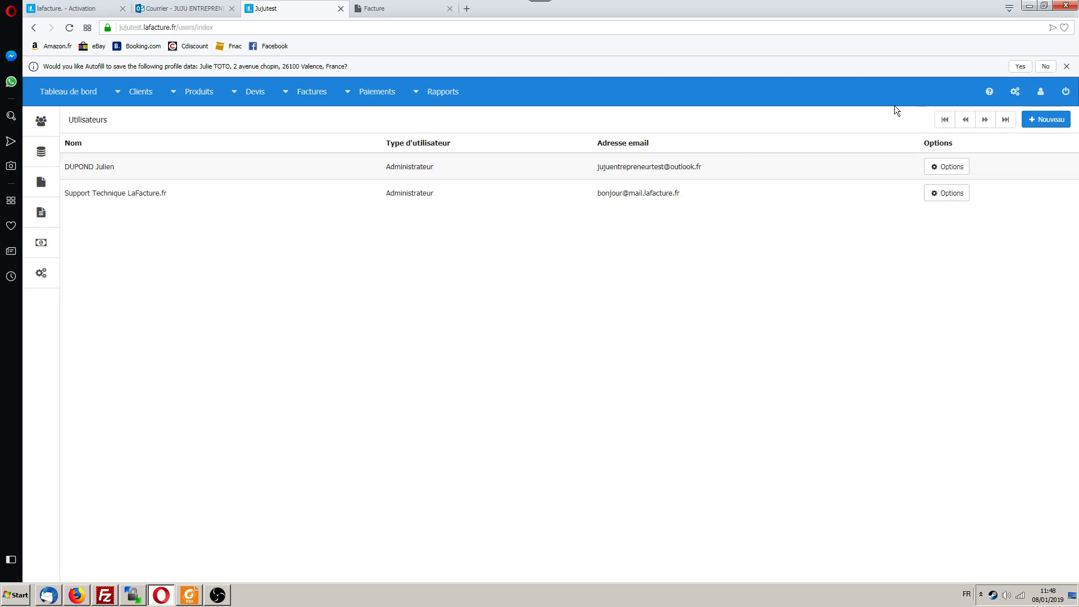
pyautogui.click(1015, 91)
pyautogui.click(961, 207)
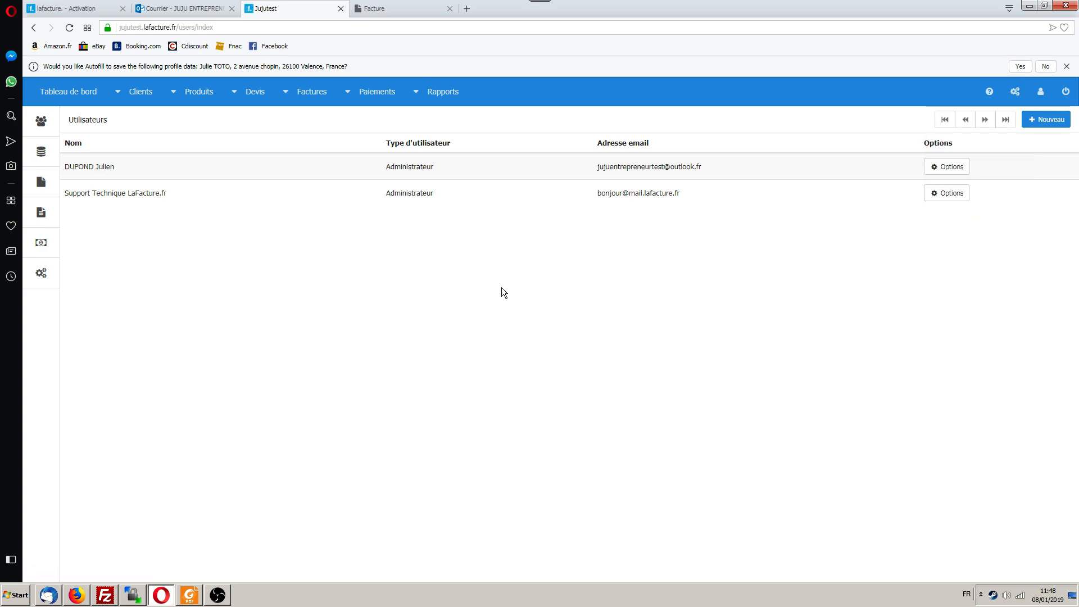
pyautogui.hotkey('alt', 'Left')
pyautogui.click(1016, 92)
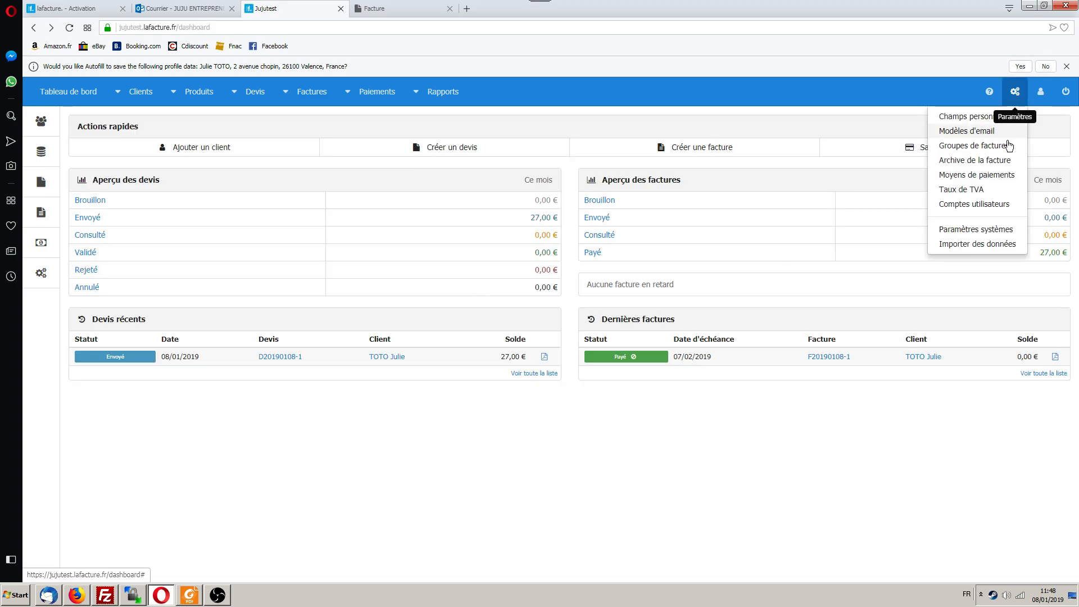
pyautogui.click(968, 204)
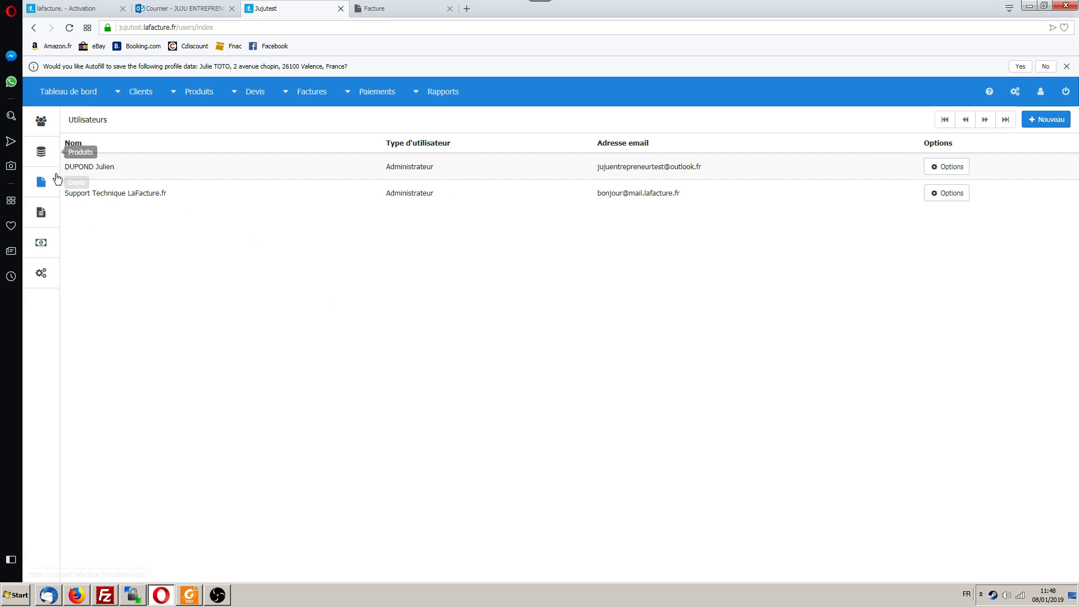
pyautogui.moveTo(74, 166); pyautogui.dragTo(655, 167)
pyautogui.click(585, 229)
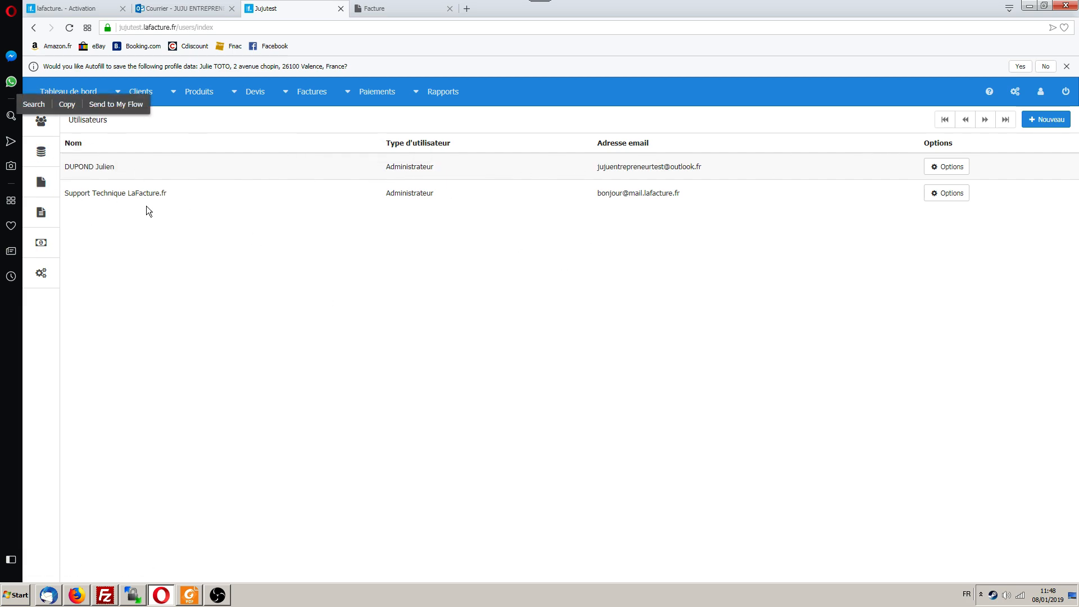
pyautogui.moveTo(60, 192); pyautogui.dragTo(170, 194)
pyautogui.click(224, 236)
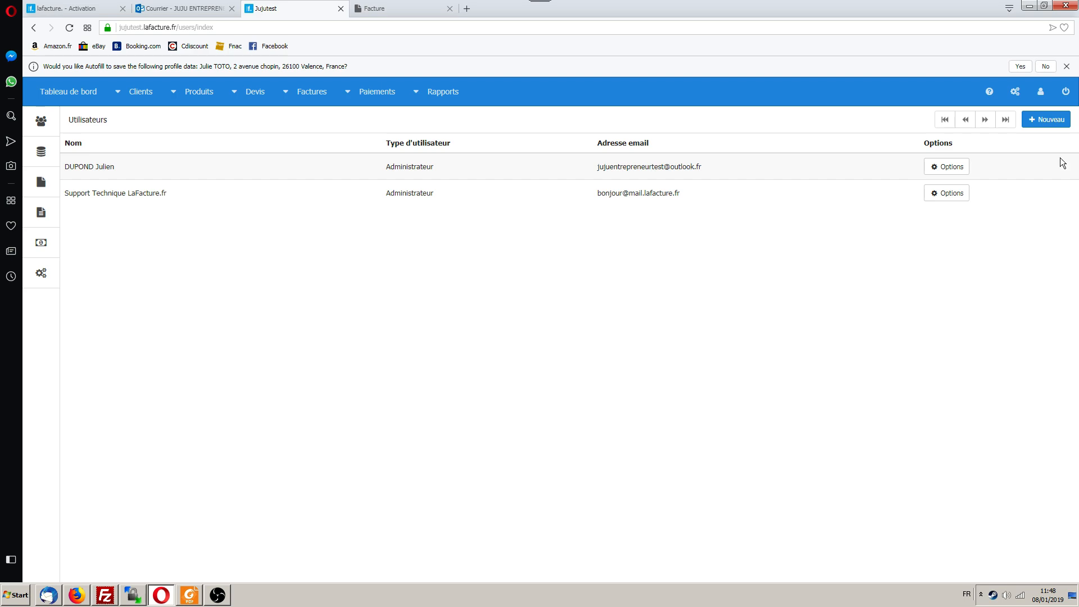
# Step: Open a blank new-user form and step through the Nom, Adresse email and Mot de passe fields
pyautogui.click(1048, 120)
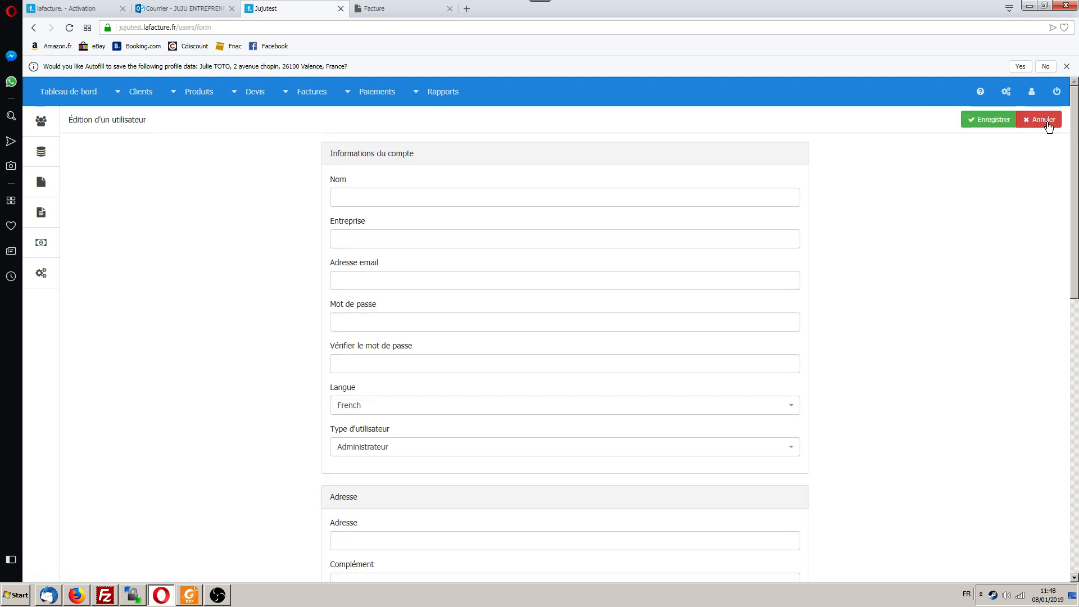
pyautogui.click(438, 202)
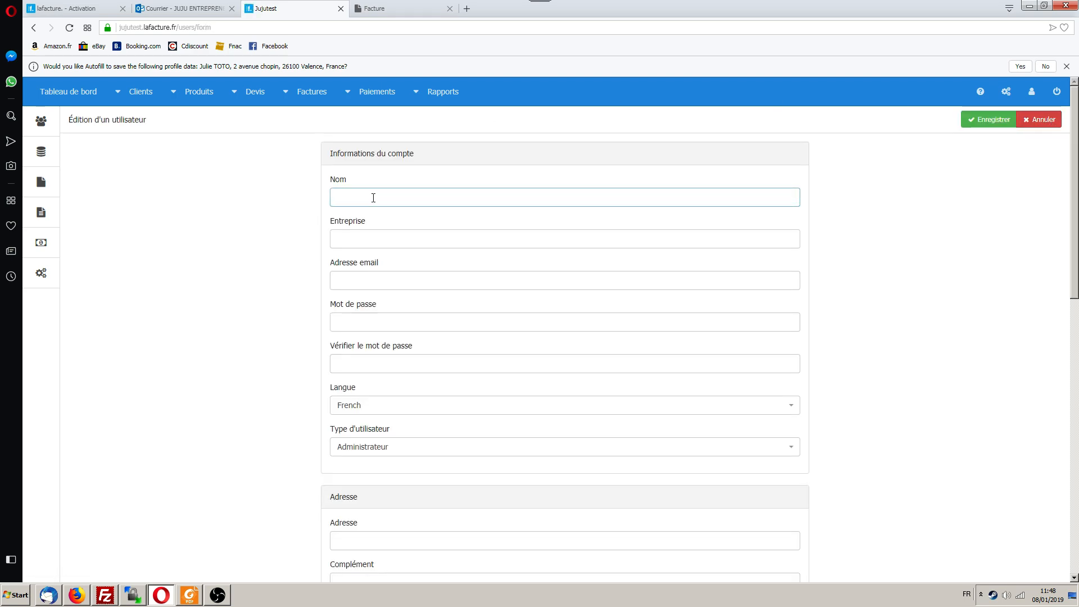
pyautogui.click(361, 281)
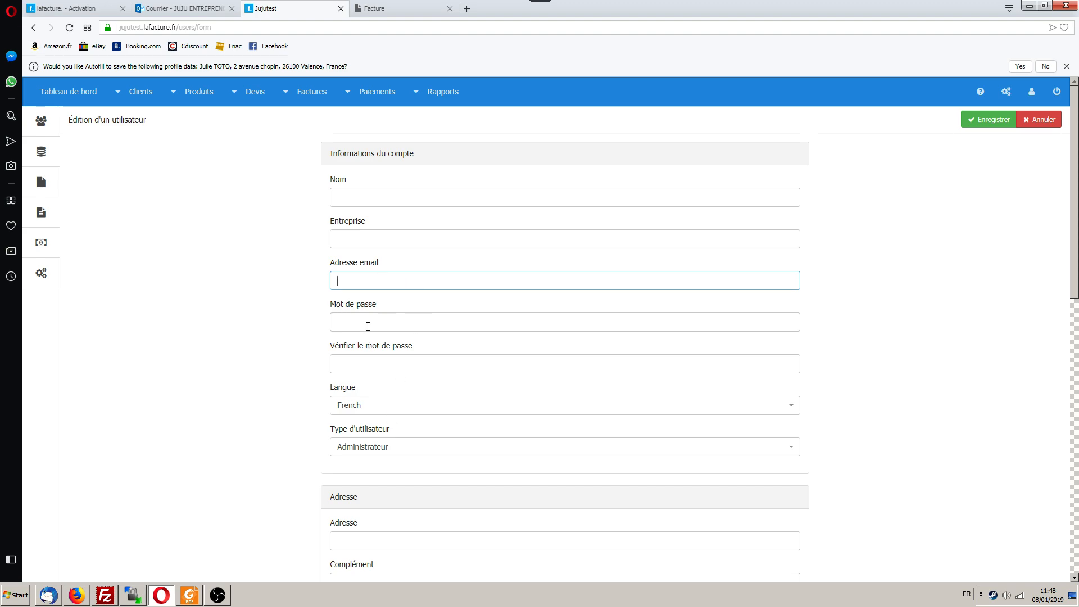
pyautogui.click(400, 321)
pyautogui.click(242, 340)
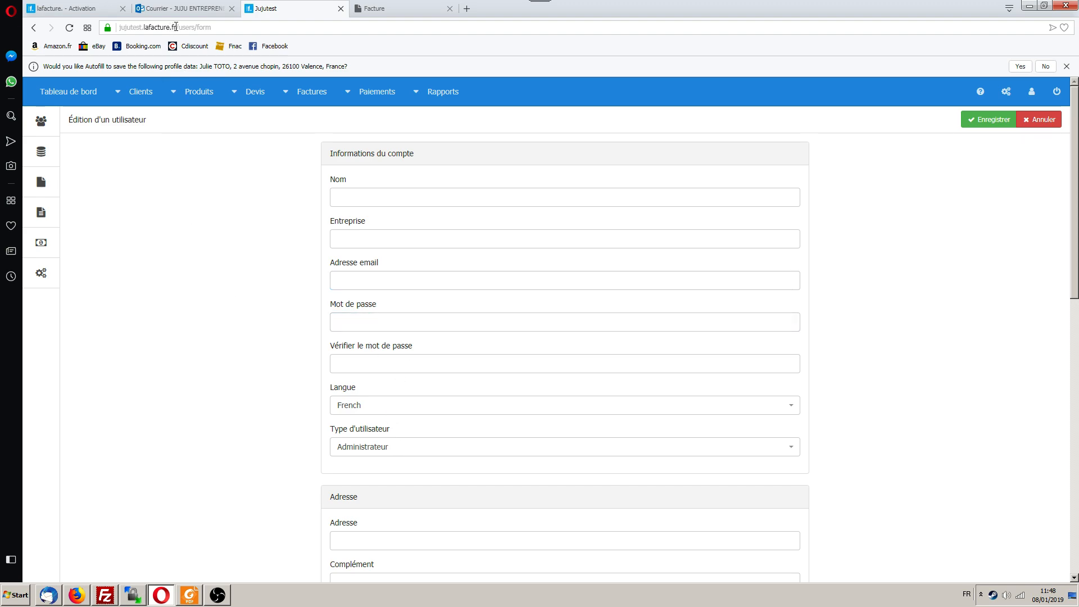
# Step: Highlight the site's web address and host name
pyautogui.moveTo(174, 27); pyautogui.dragTo(117, 27)
pyautogui.click(151, 26)
pyautogui.click(182, 326)
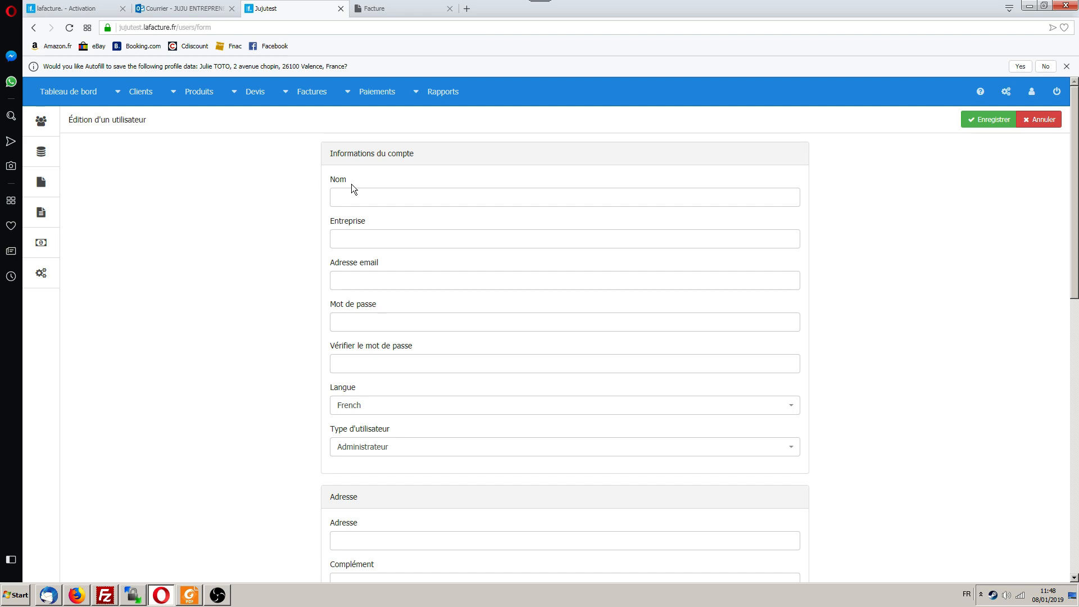
# Step: Review the dashboard totals for sent quotes and the 27,00 € of paid invoices
pyautogui.click(83, 90)
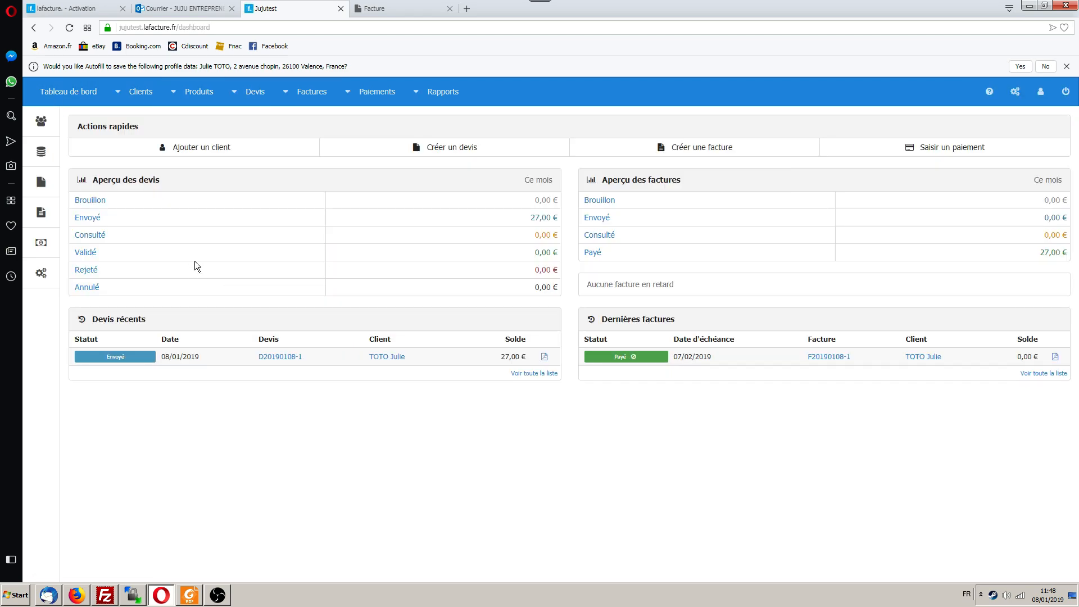
pyautogui.hotkey('alt', 'Left')
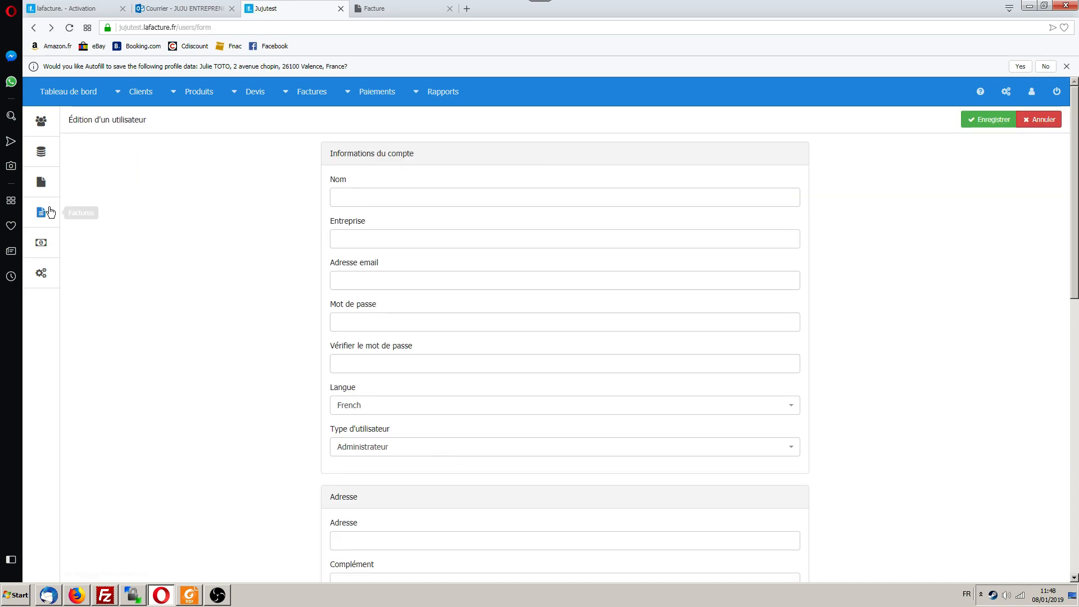
pyautogui.click(79, 102)
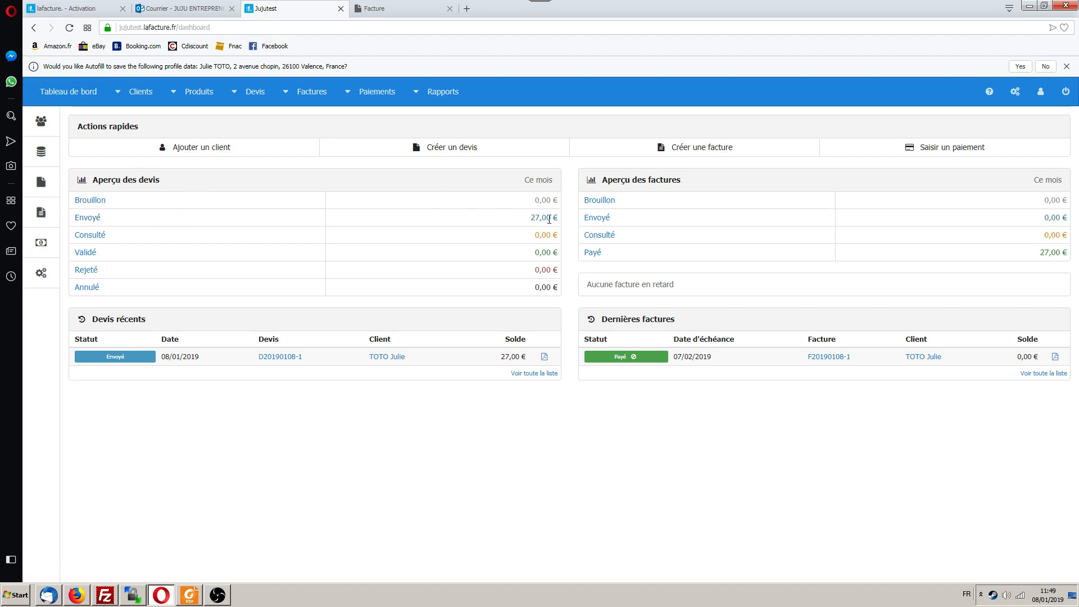
pyautogui.moveTo(550, 219); pyautogui.dragTo(521, 221)
pyautogui.click(641, 191)
pyautogui.moveTo(1033, 253); pyautogui.dragTo(1053, 274)
pyautogui.click(1045, 182)
pyautogui.doubleClick(1056, 254)
pyautogui.click(753, 453)
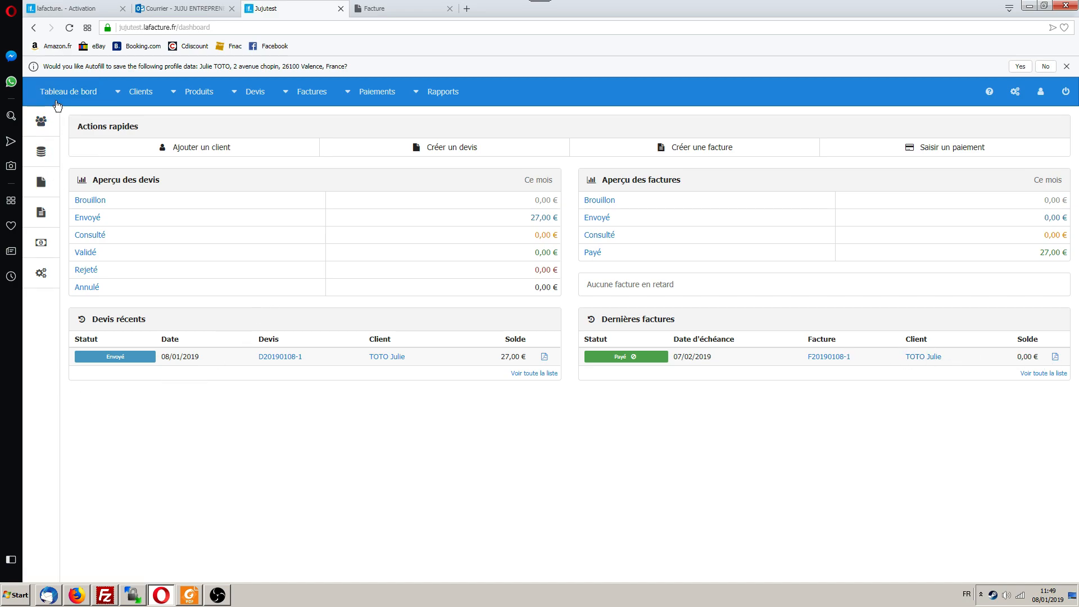
# Step: Show the list of all quotes, then the list of all invoices
pyautogui.moveTo(254, 103)
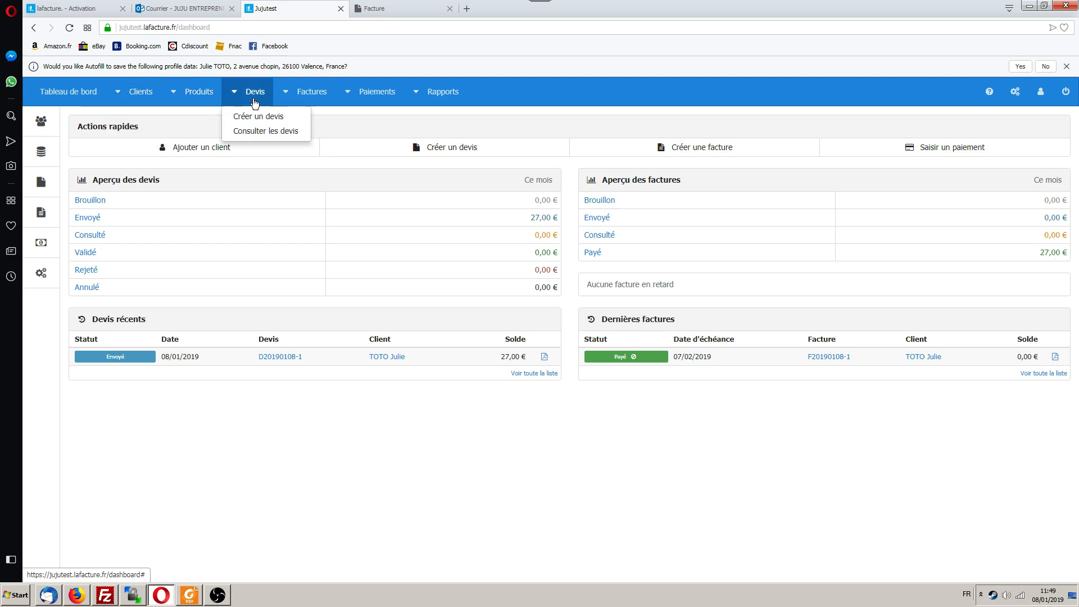
pyautogui.click(263, 130)
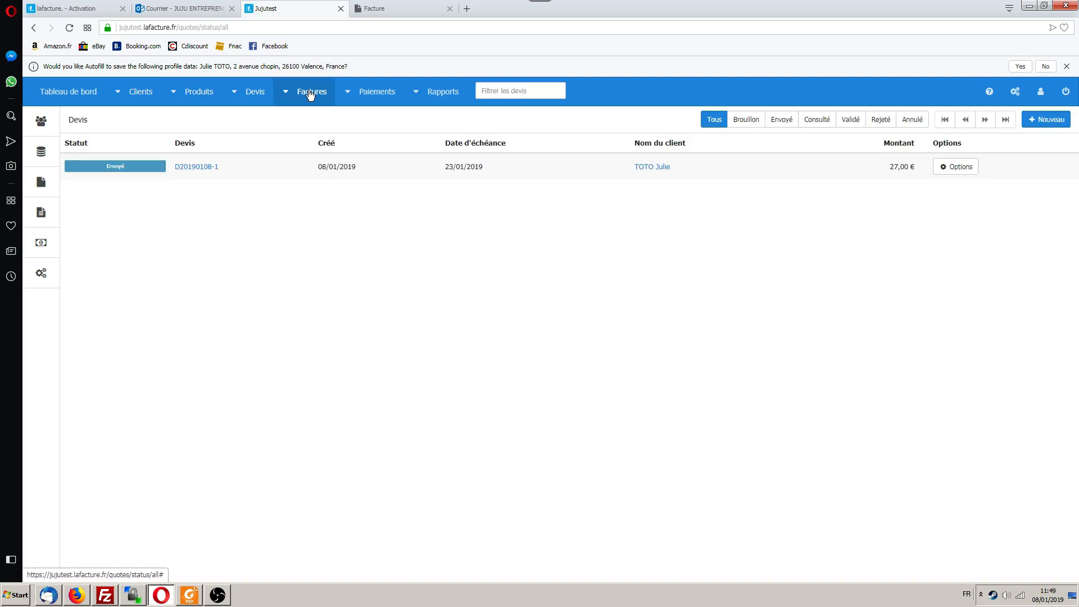
pyautogui.moveTo(309, 94)
pyautogui.click(313, 131)
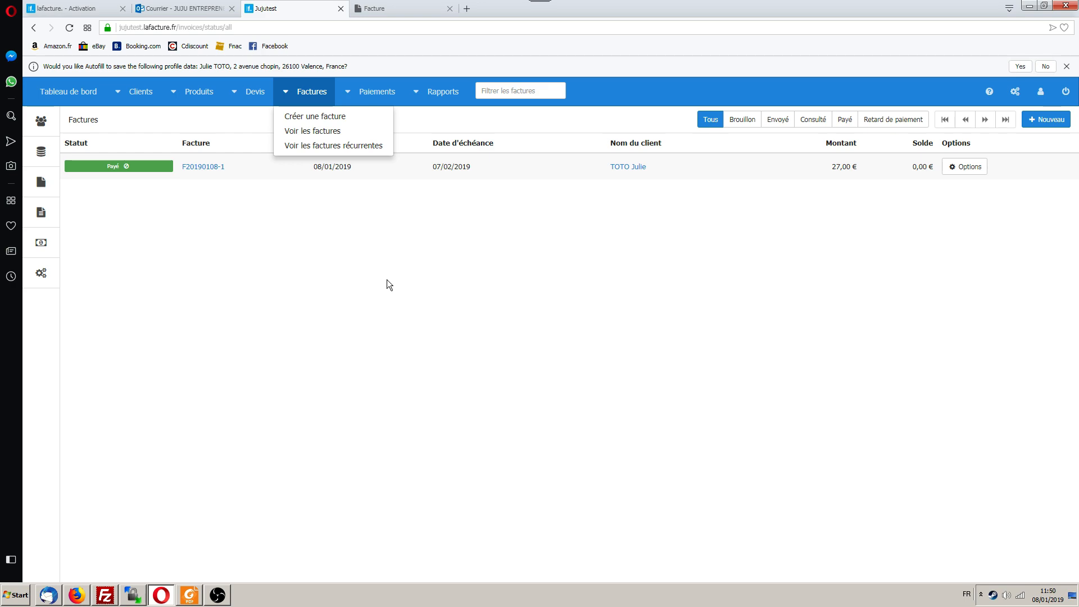
# Step: View the two recorded payments, then open a blank new-payment form
pyautogui.moveTo(376, 97)
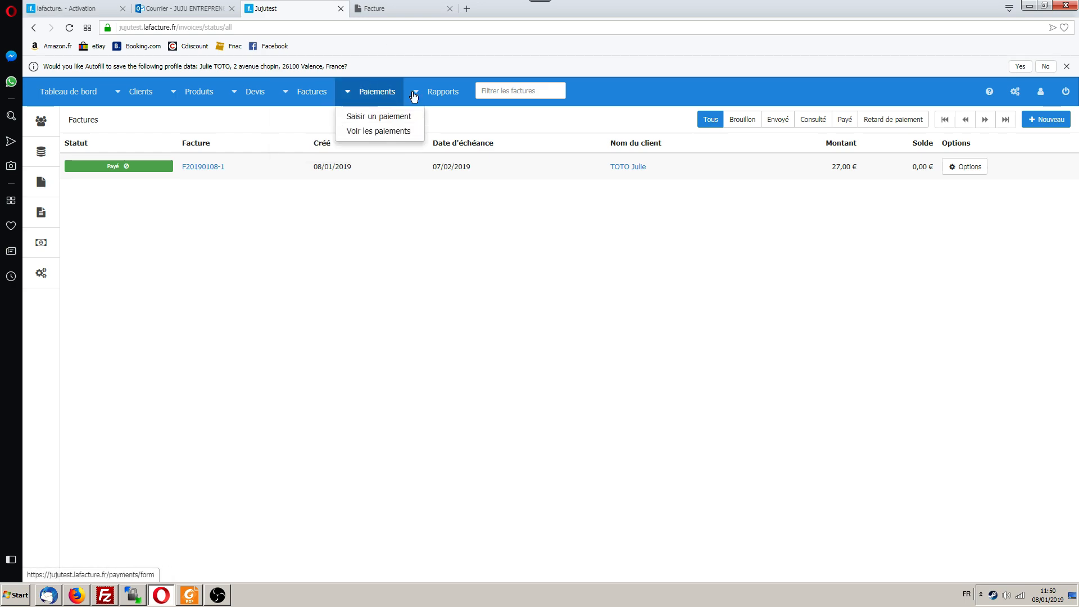
pyautogui.click(383, 132)
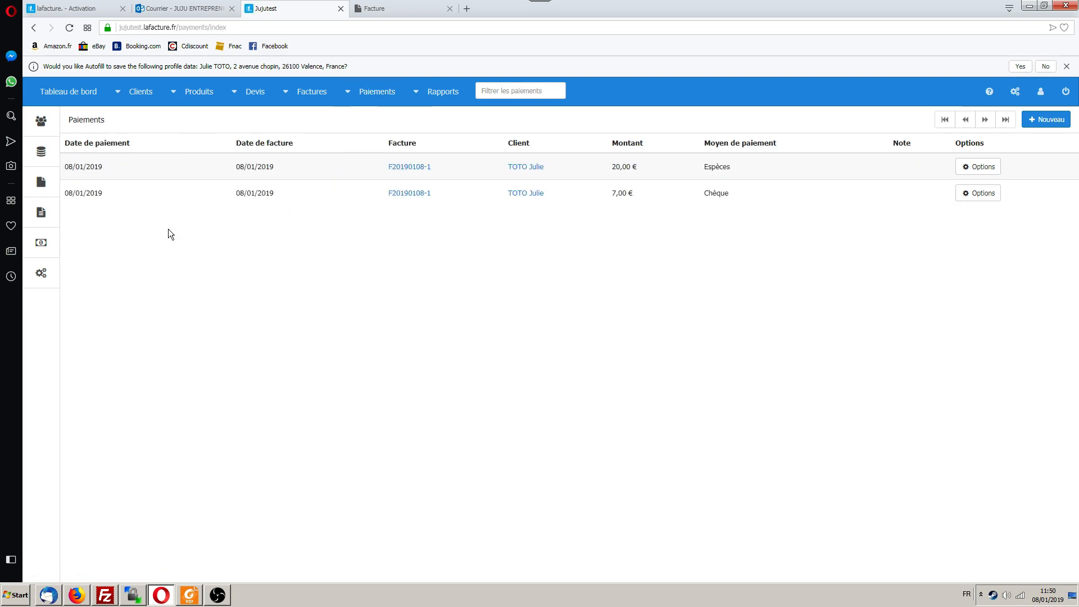
pyautogui.moveTo(378, 94)
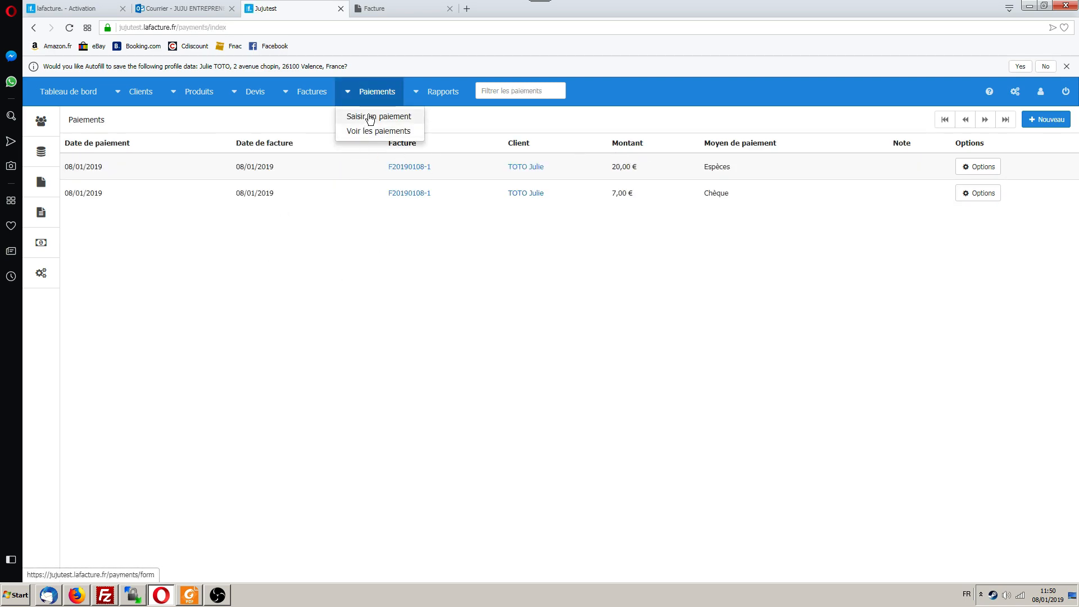
pyautogui.click(370, 119)
# Step: Check that the payment form's Facture choice lists no invoices, then show the Rapports menu
pyautogui.click(272, 150)
pyautogui.click(271, 154)
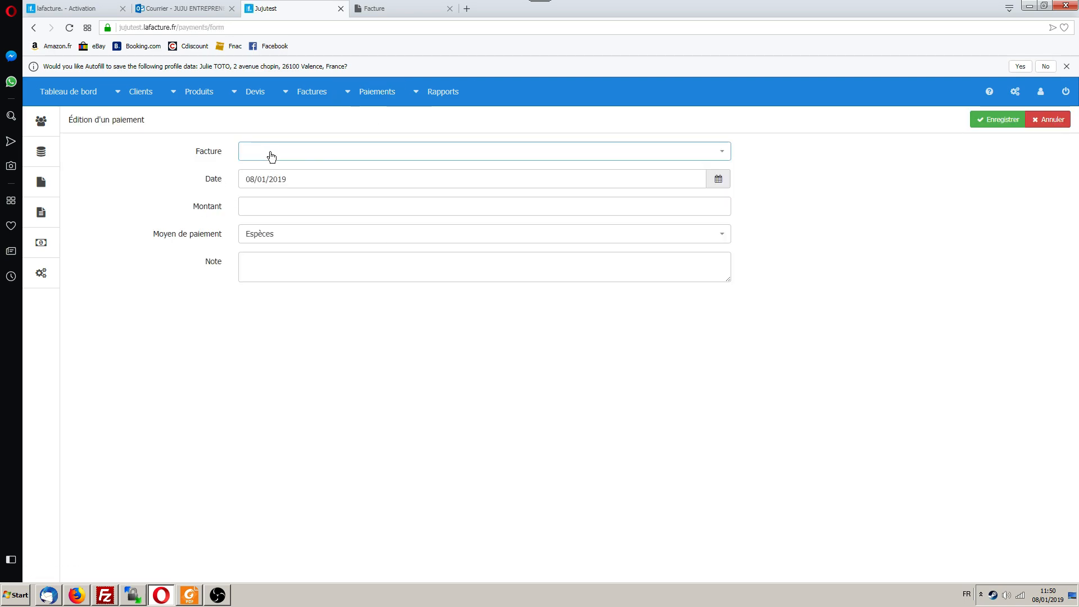
pyautogui.click(269, 157)
pyautogui.click(156, 339)
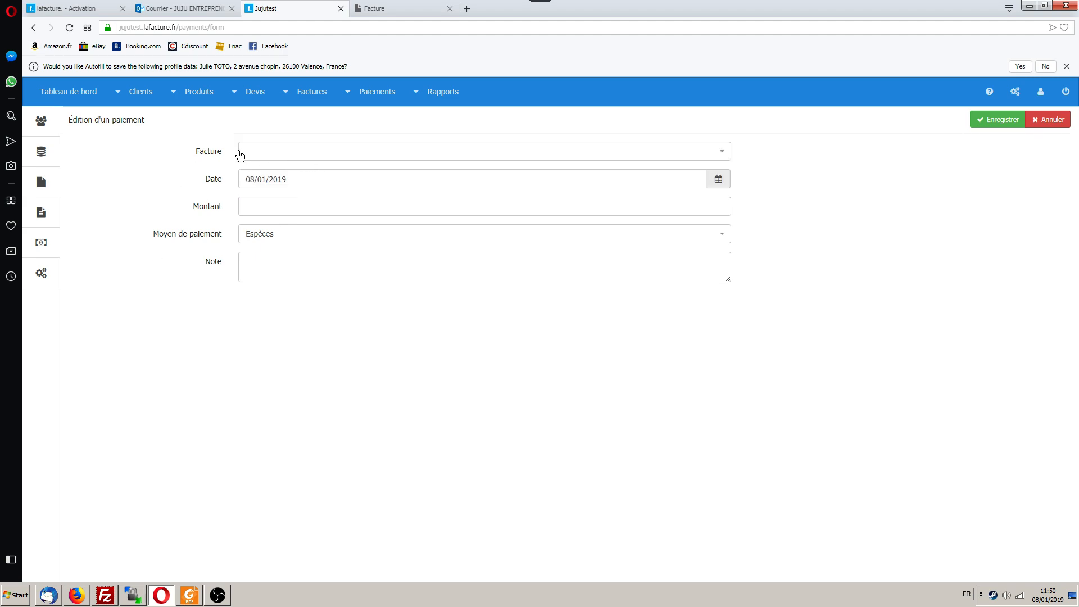
pyautogui.click(431, 92)
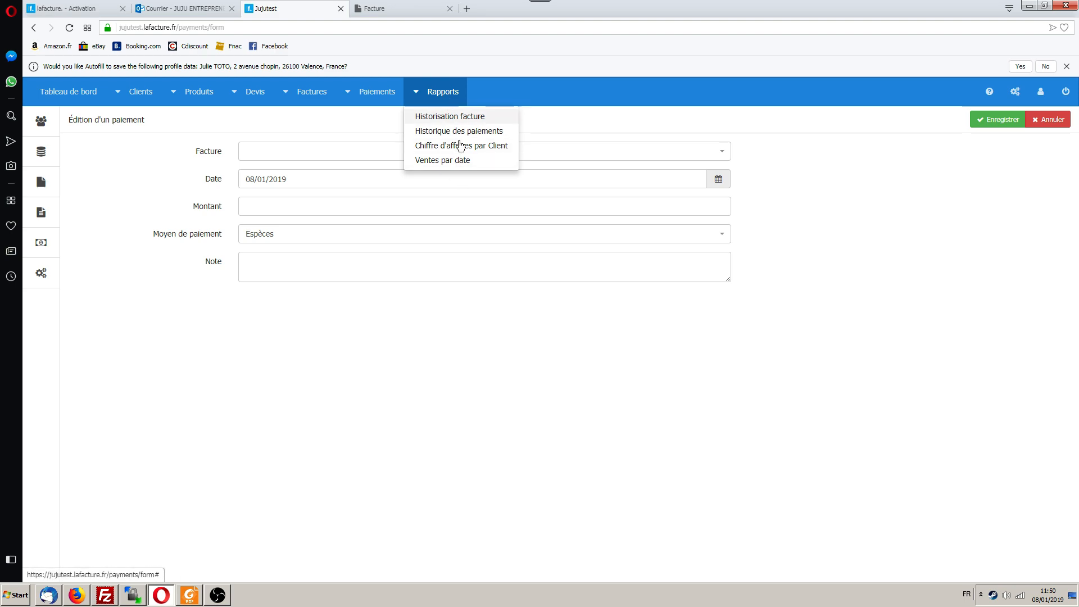
# Step: Open the Chiffre d'affaires par Client report and set its period to 01/01/2019–31/01/2019
pyautogui.click(466, 151)
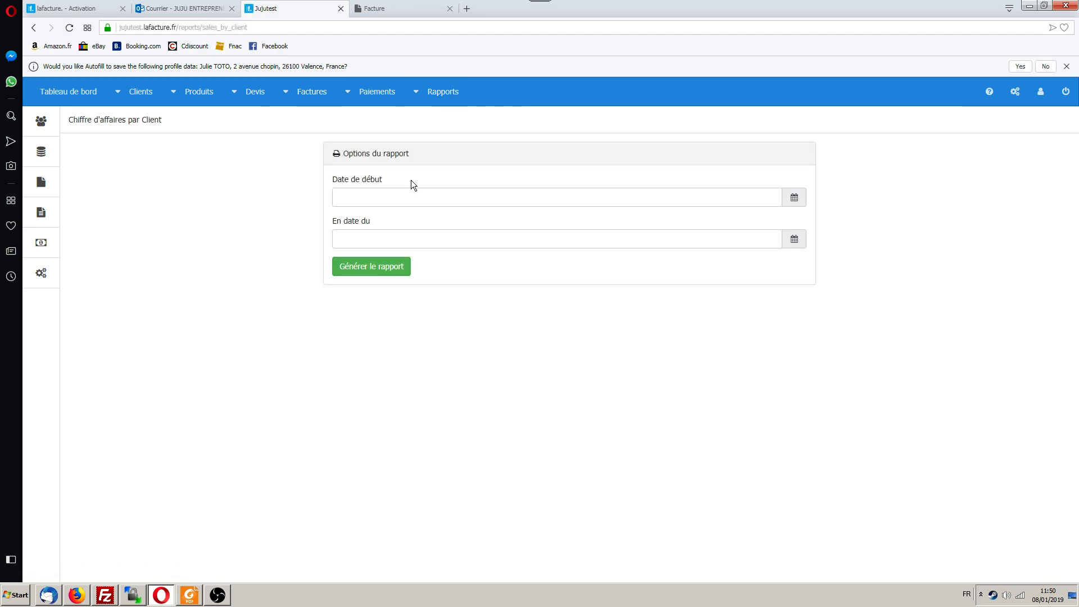
pyautogui.click(386, 202)
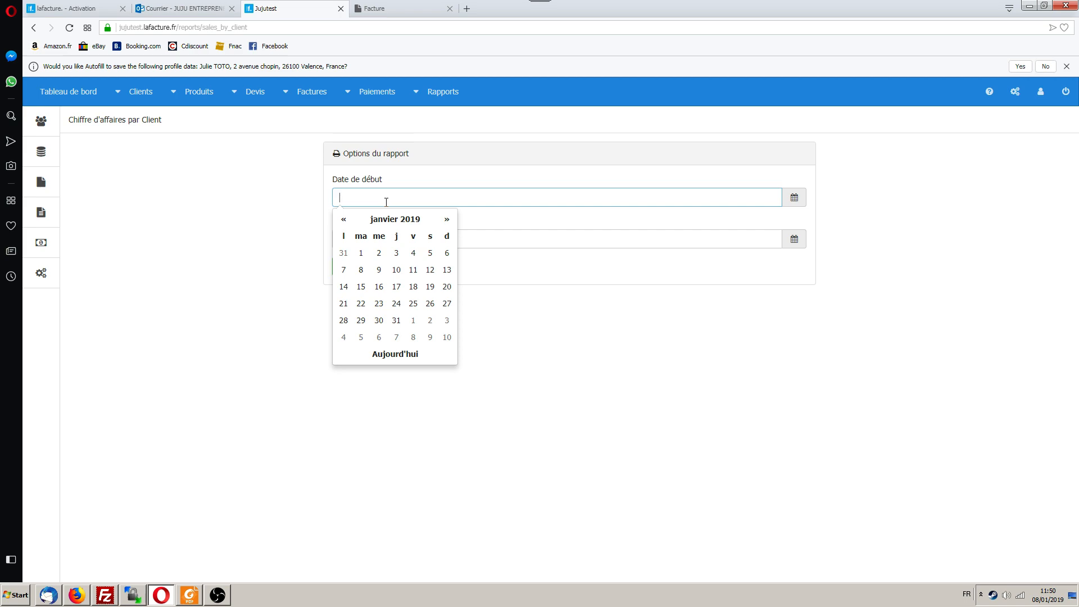
pyautogui.click(361, 253)
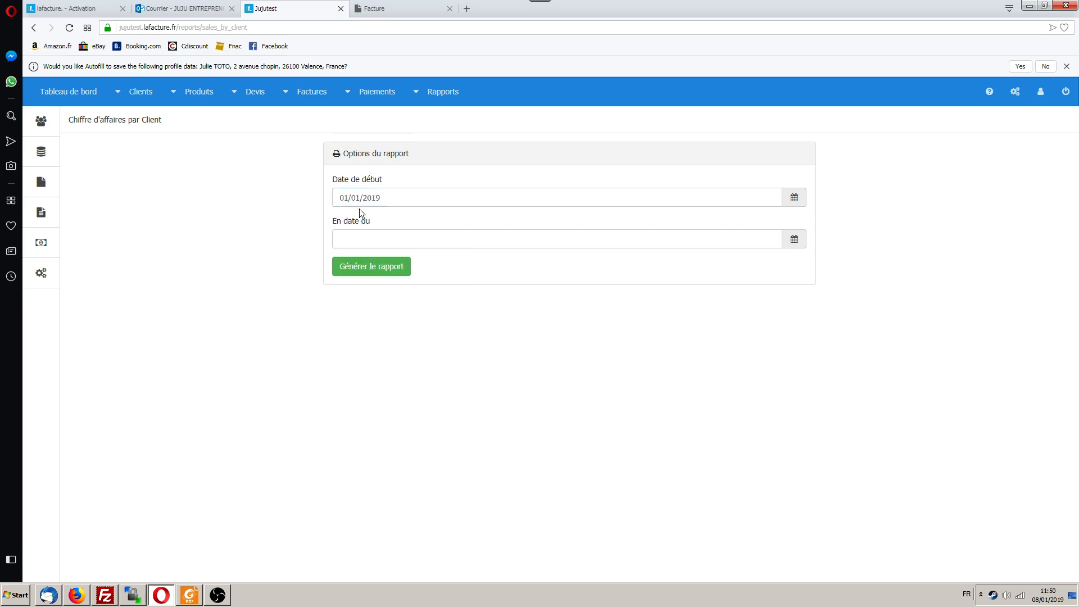
pyautogui.click(364, 239)
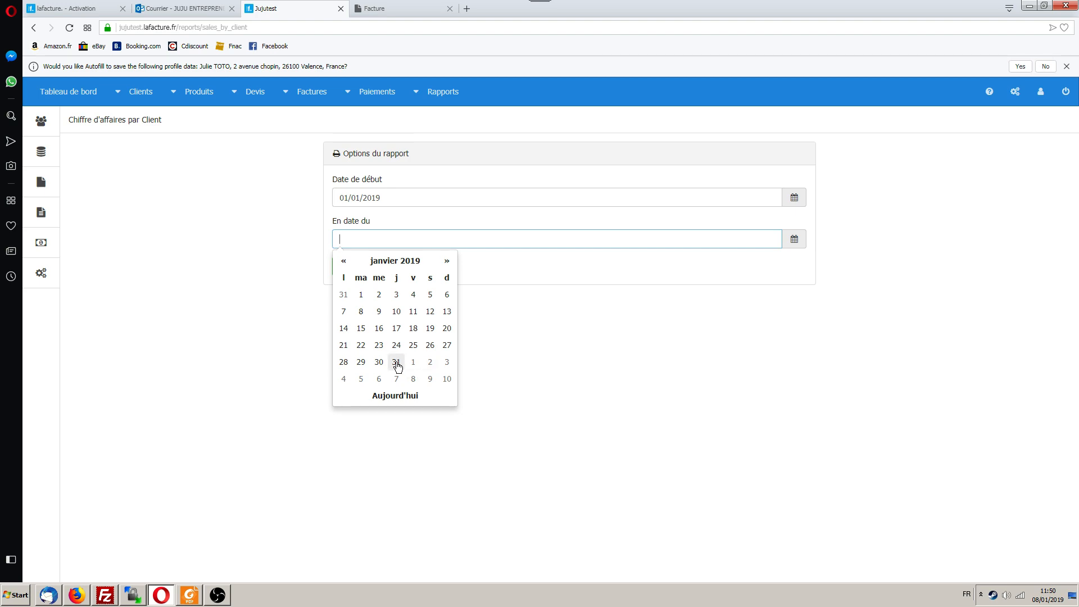
pyautogui.click(398, 363)
# Step: Generate the January 2019 sales-by-client report, review the PDF, and return to its date options
pyautogui.click(366, 269)
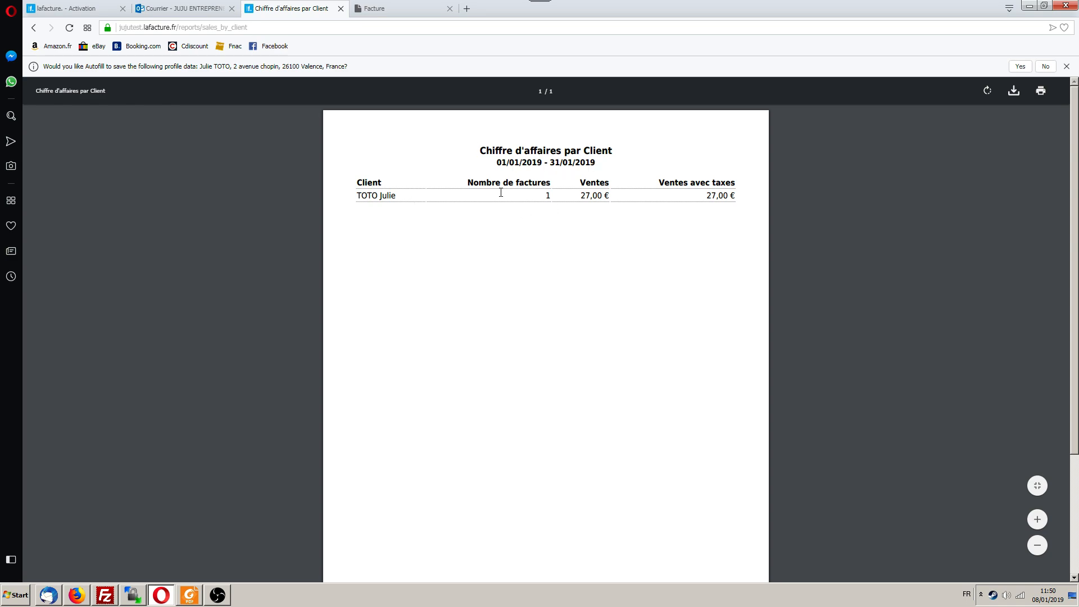
pyautogui.scroll(-3, 696, 293)
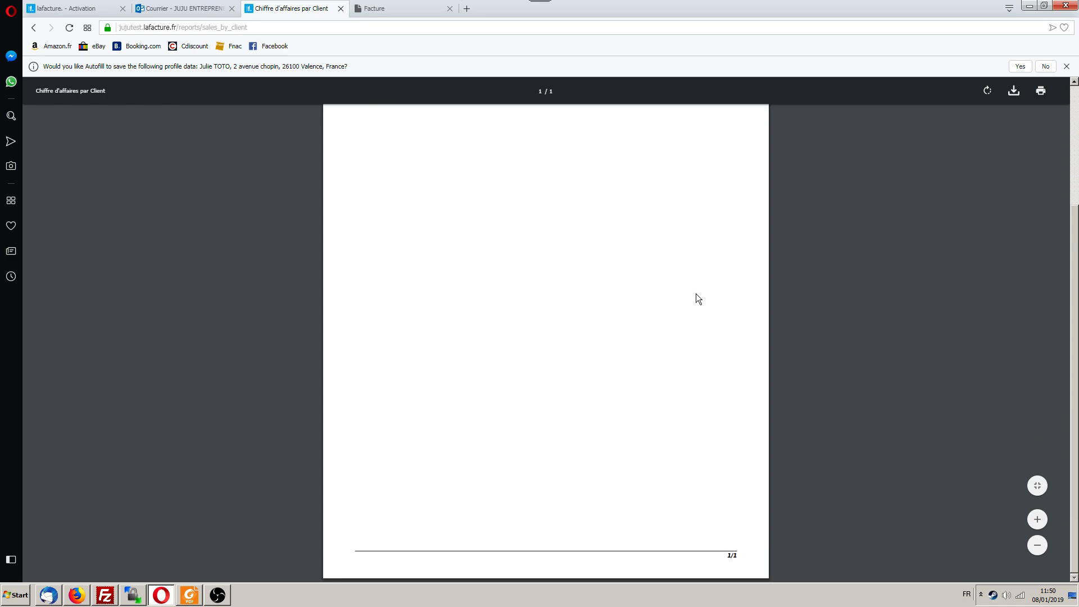
pyautogui.scroll(3, 696, 294)
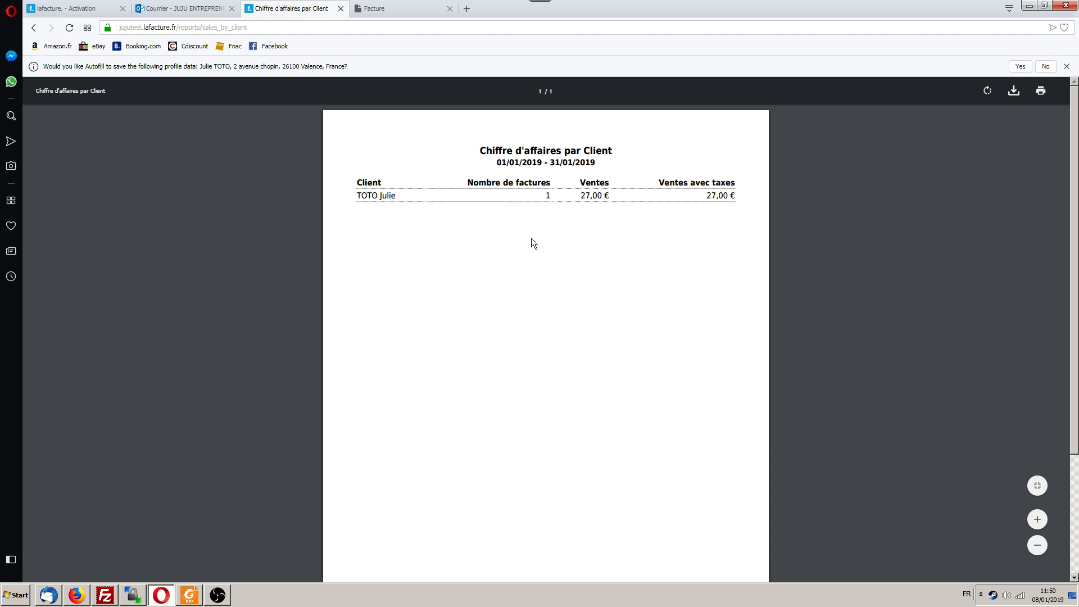
pyautogui.scroll(-3, 453, 250)
pyautogui.scroll(3, 453, 250)
pyautogui.scroll(-3, 457, 248)
pyautogui.scroll(3, 776, 198)
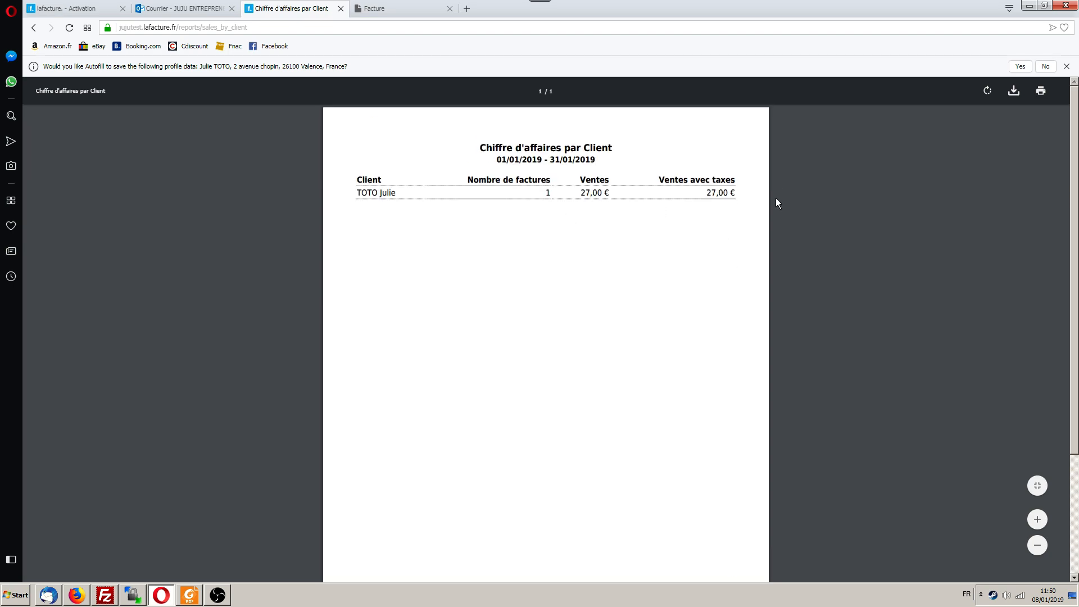
pyautogui.scroll(-3, 776, 546)
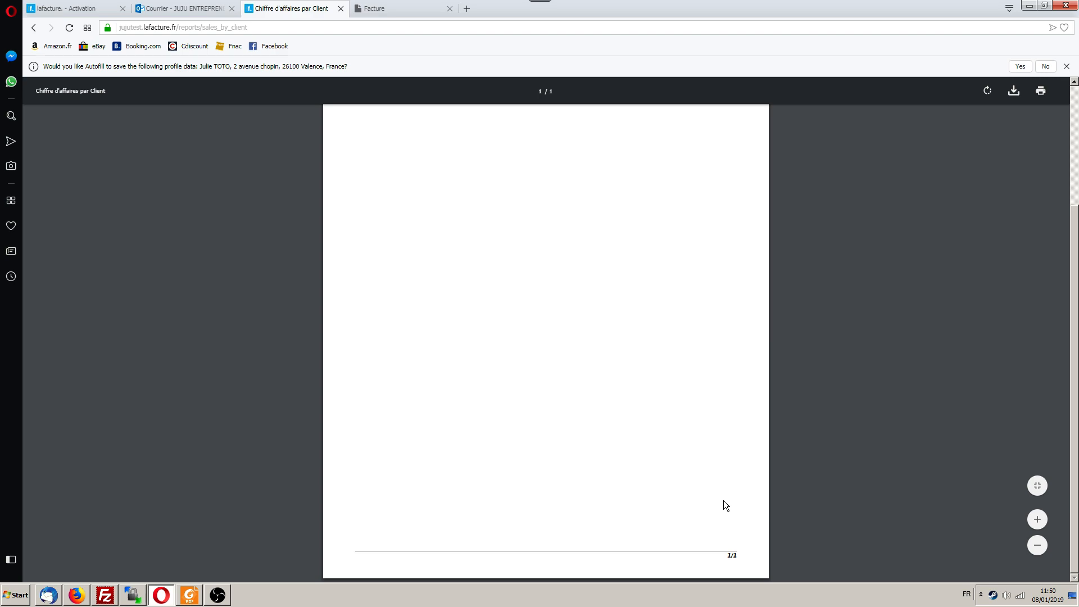
pyautogui.scroll(3, 651, 506)
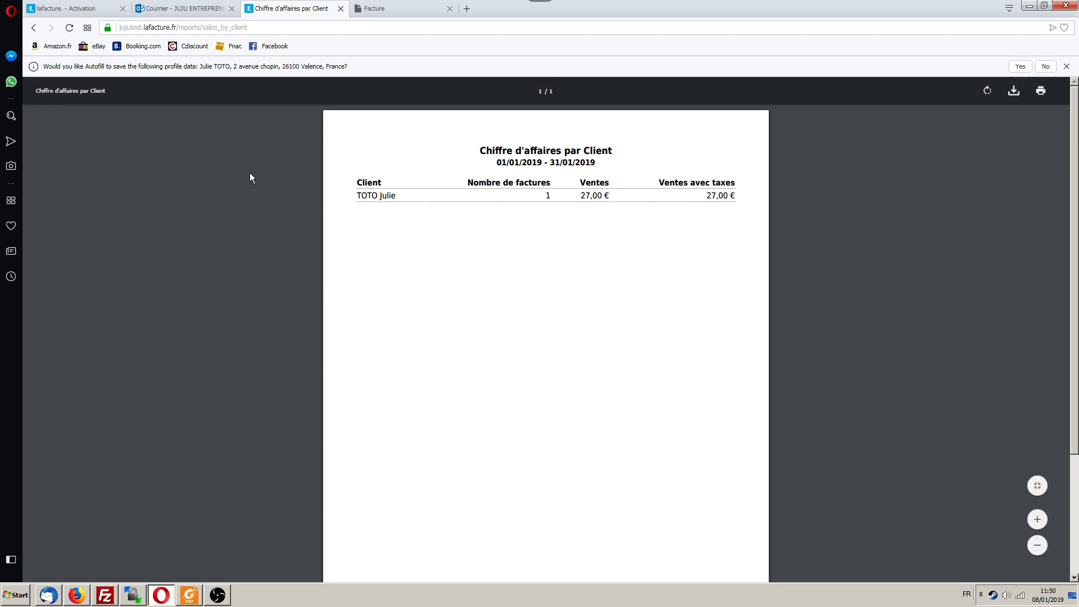
pyautogui.click(32, 32)
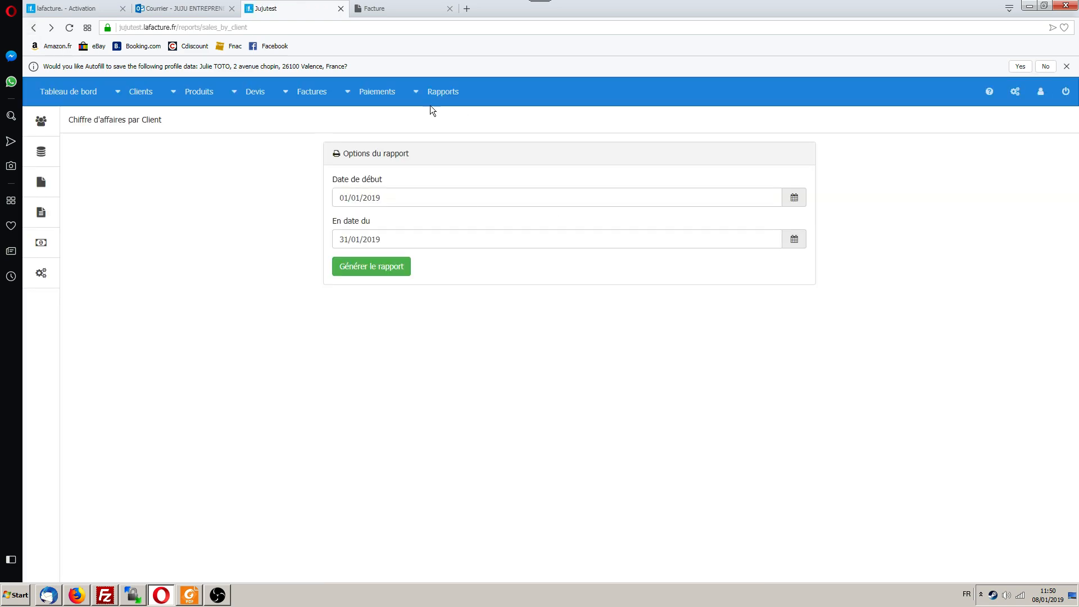
# Step: Open Paramètres systèmes from the gear menu and look over the settings page
pyautogui.click(1015, 92)
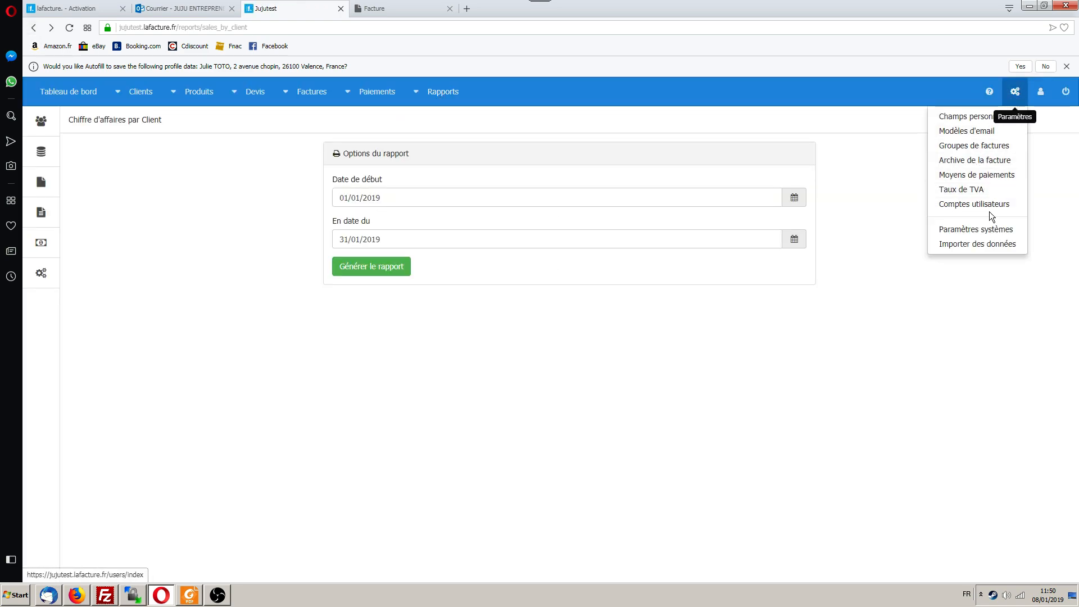
pyautogui.click(972, 238)
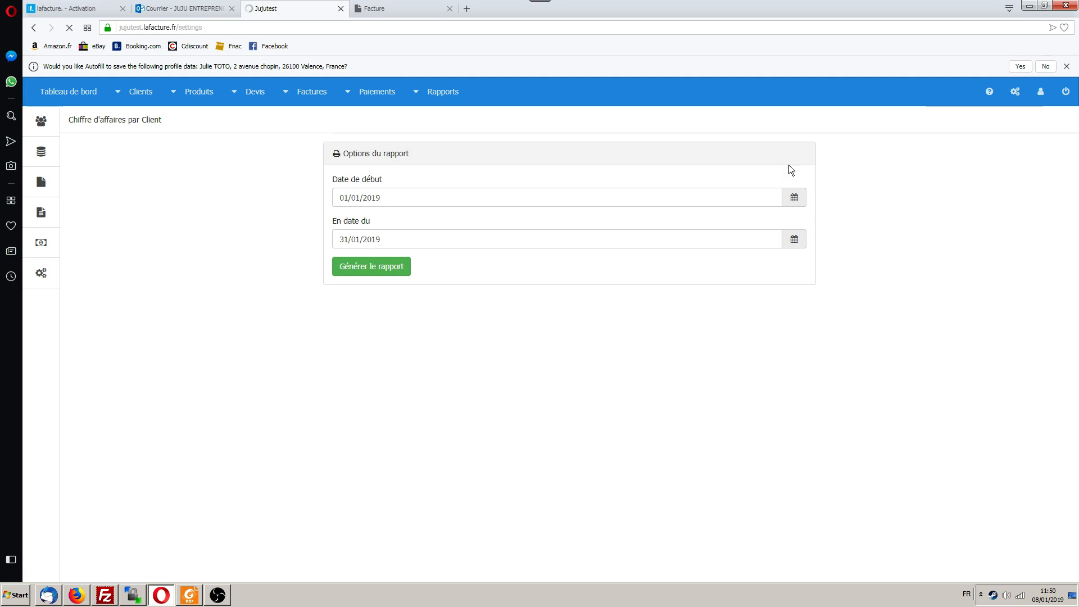
pyautogui.scroll(-10, 208, 289)
pyautogui.scroll(10, 221, 244)
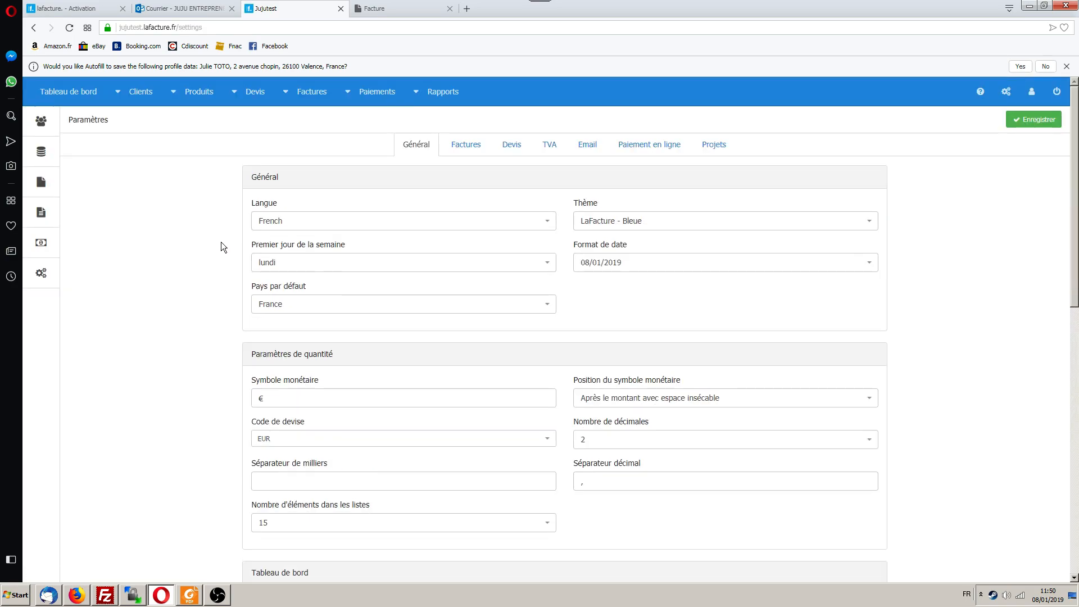
pyautogui.scroll(-10, 221, 244)
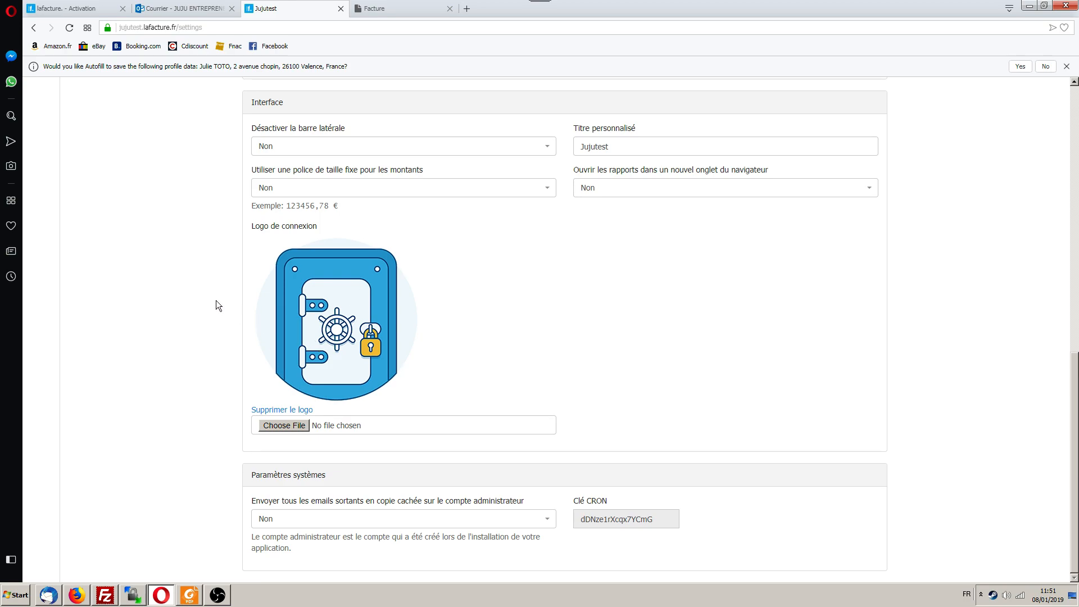
pyautogui.scroll(10, 216, 300)
pyautogui.click(1006, 91)
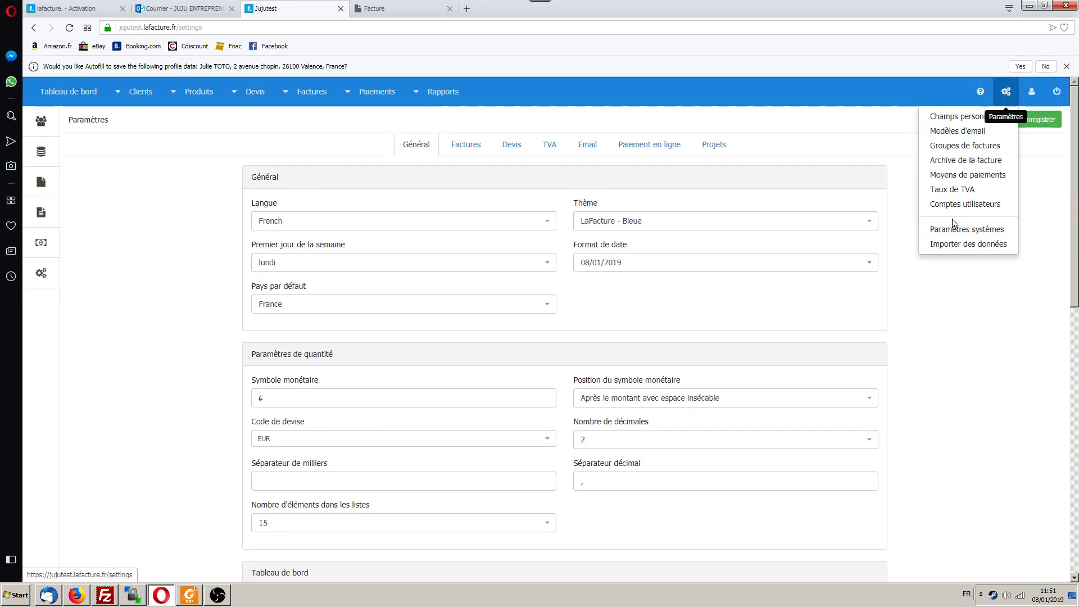
pyautogui.click(954, 229)
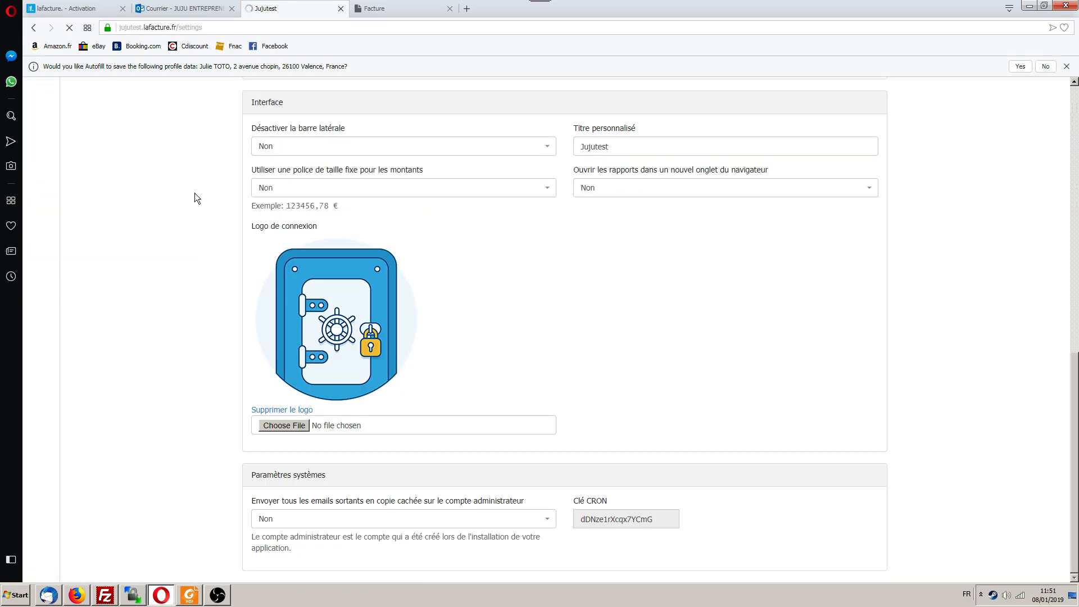
pyautogui.scroll(10, 194, 193)
# Step: Review the Factures settings, then switch to the invoice F20190108-1 PDF
pyautogui.click(459, 146)
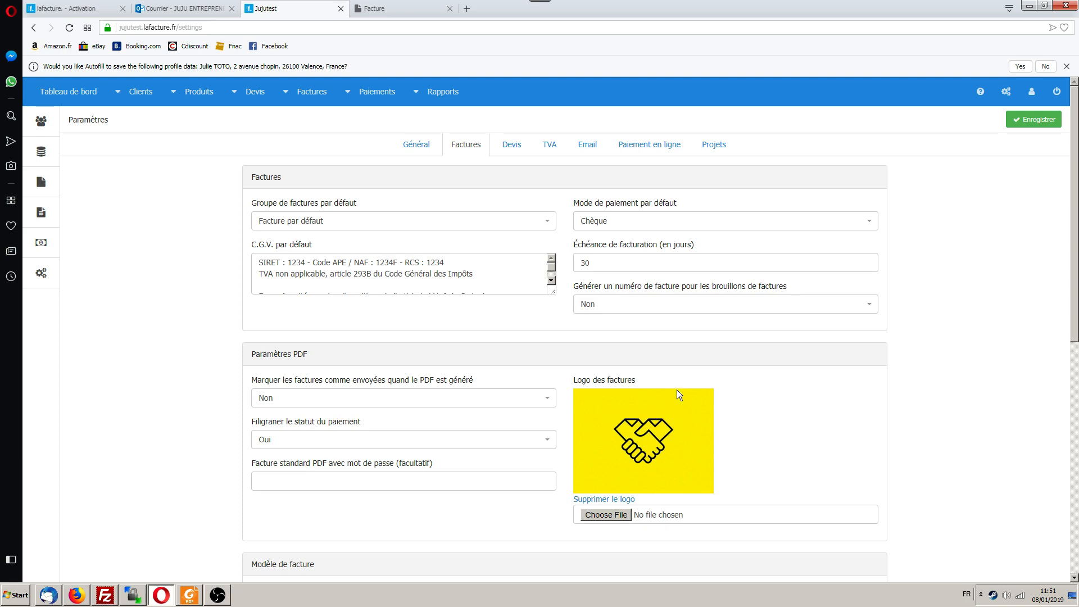
pyautogui.scroll(-8, 677, 389)
pyautogui.scroll(8, 677, 229)
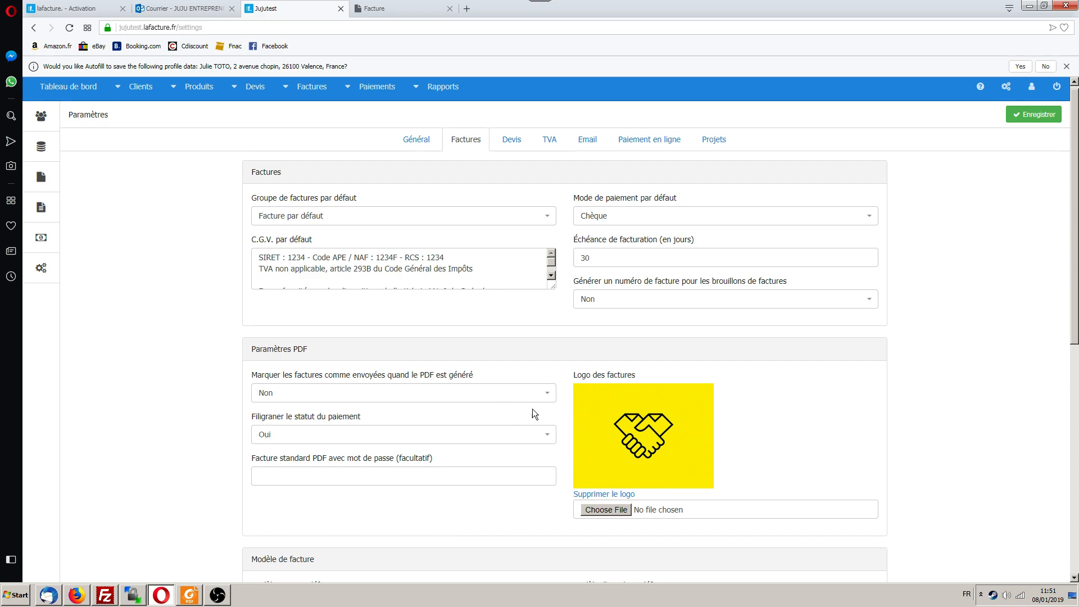
pyautogui.click(375, 9)
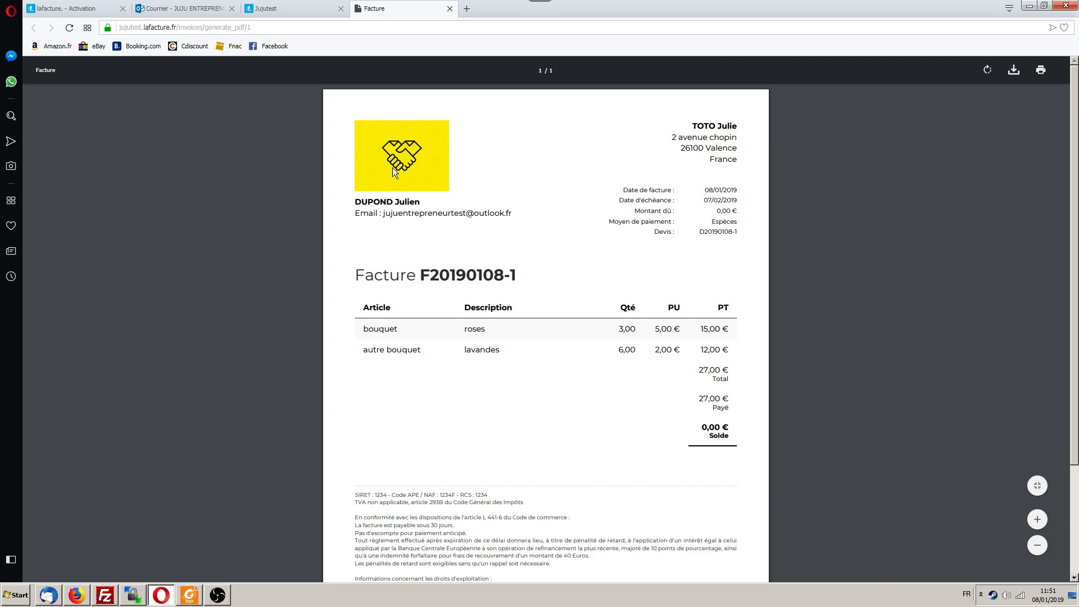
# Step: Look through the invoice F20190108-1 PDF and return to the Jujutest settings tab
pyautogui.scroll(-3, 552, 230)
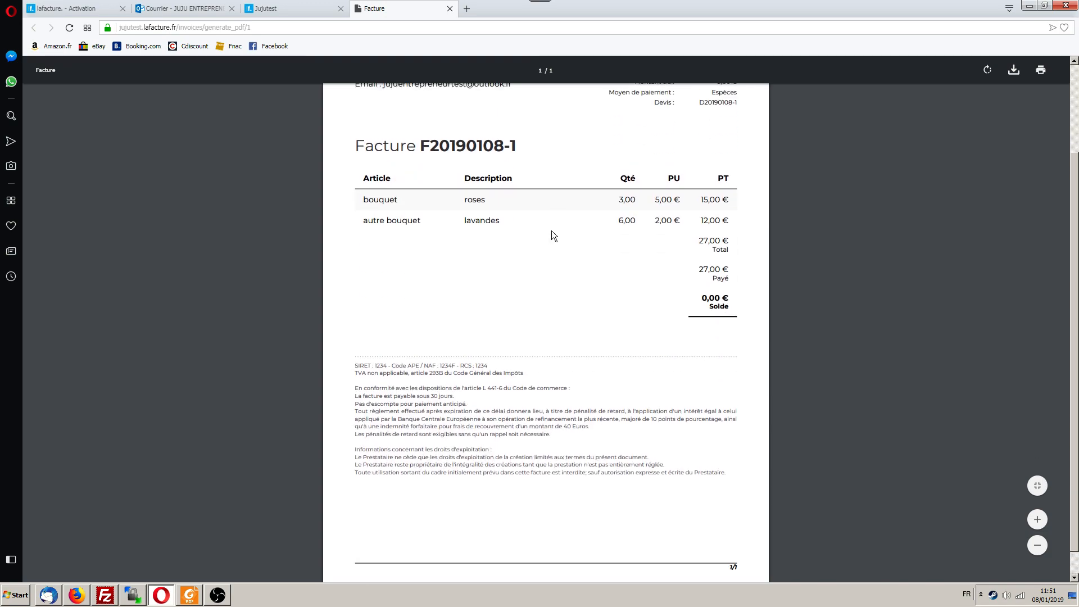
pyautogui.scroll(3, 551, 230)
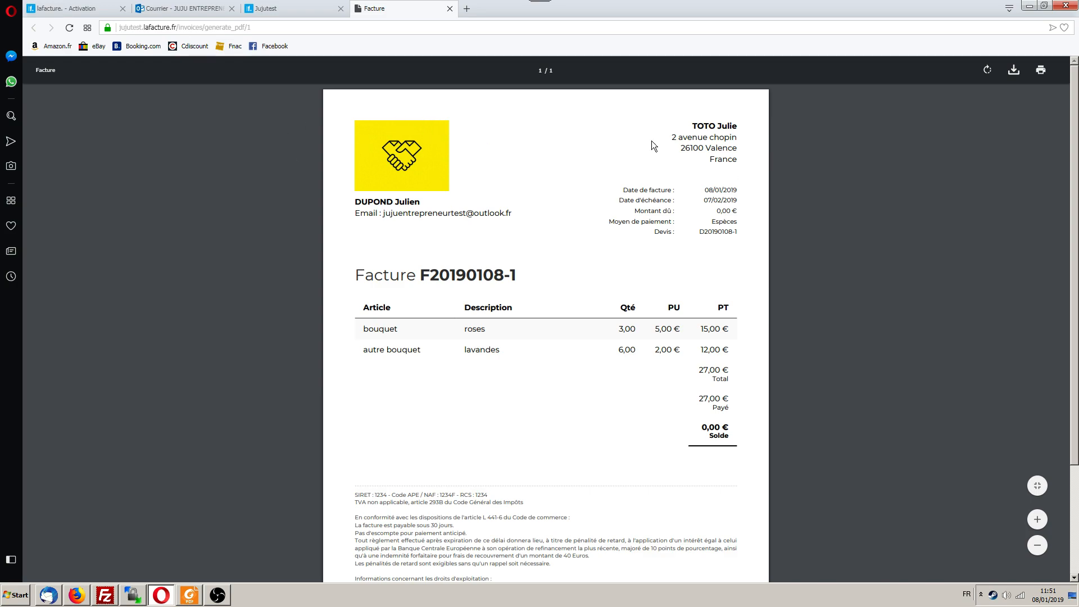
pyautogui.scroll(-5, 482, 222)
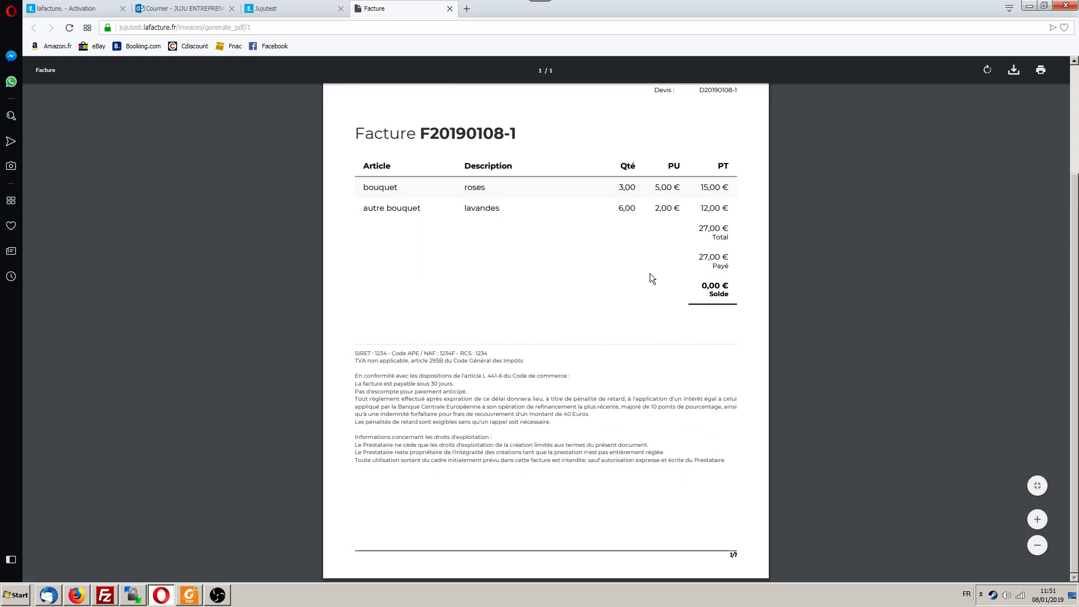
pyautogui.scroll(5, 651, 279)
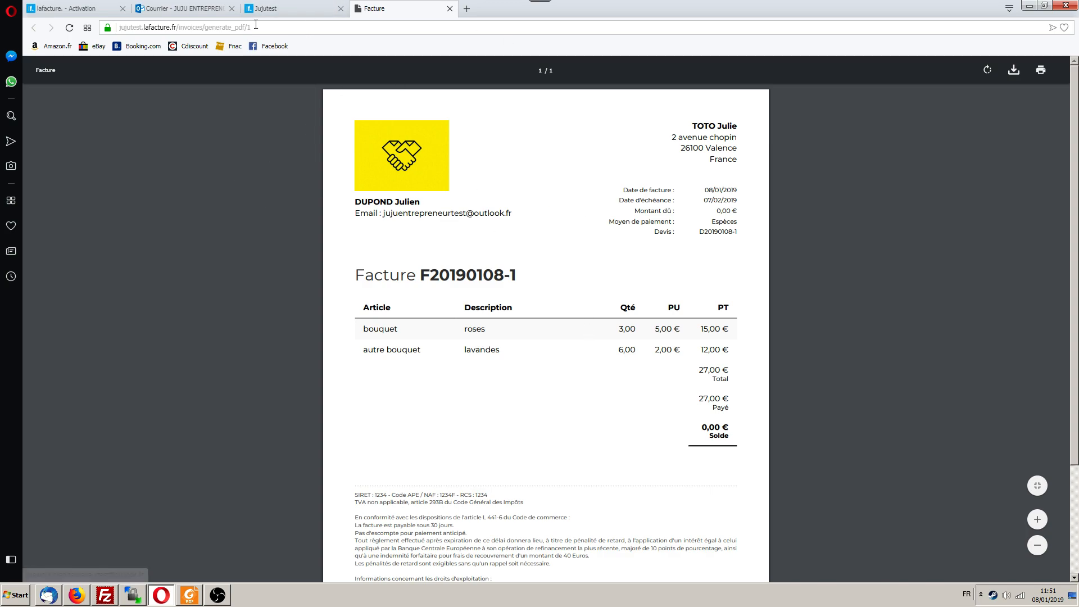
pyautogui.click(278, 13)
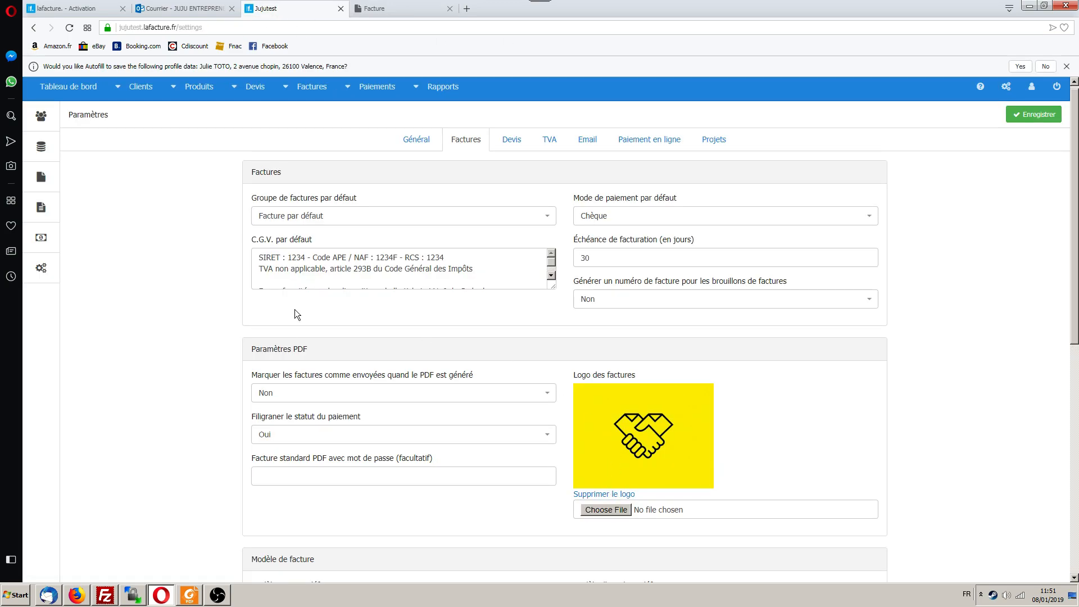
# Step: Scroll through the Factures settings page
pyautogui.rightClick(161, 316)
pyautogui.scroll(-8, 146, 254)
pyautogui.scroll(10, 146, 254)
pyautogui.scroll(-4, 209, 257)
pyautogui.scroll(-4, 172, 217)
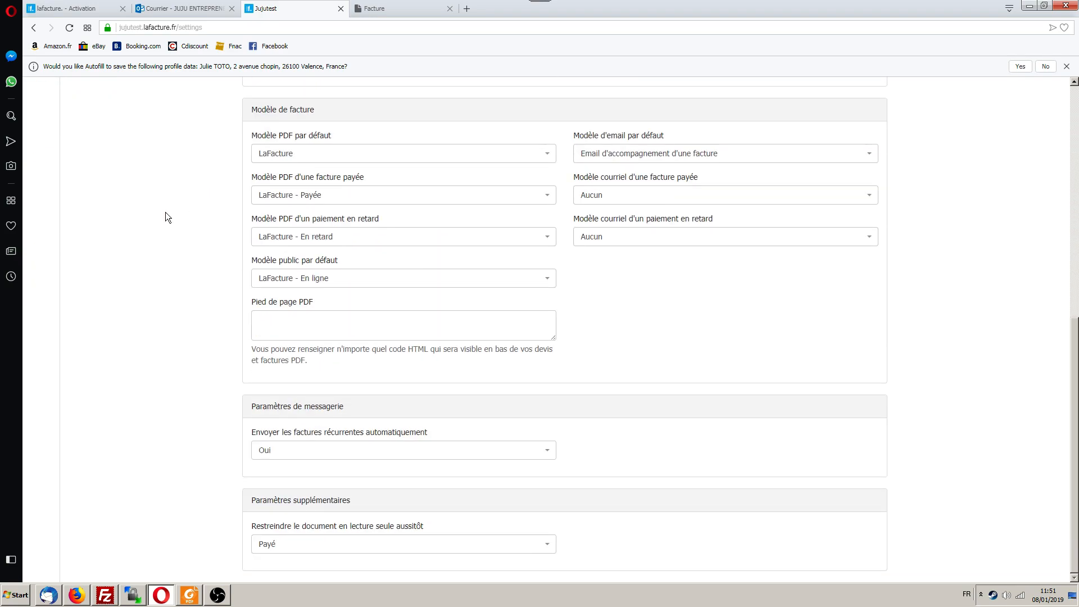
pyautogui.scroll(10, 220, 383)
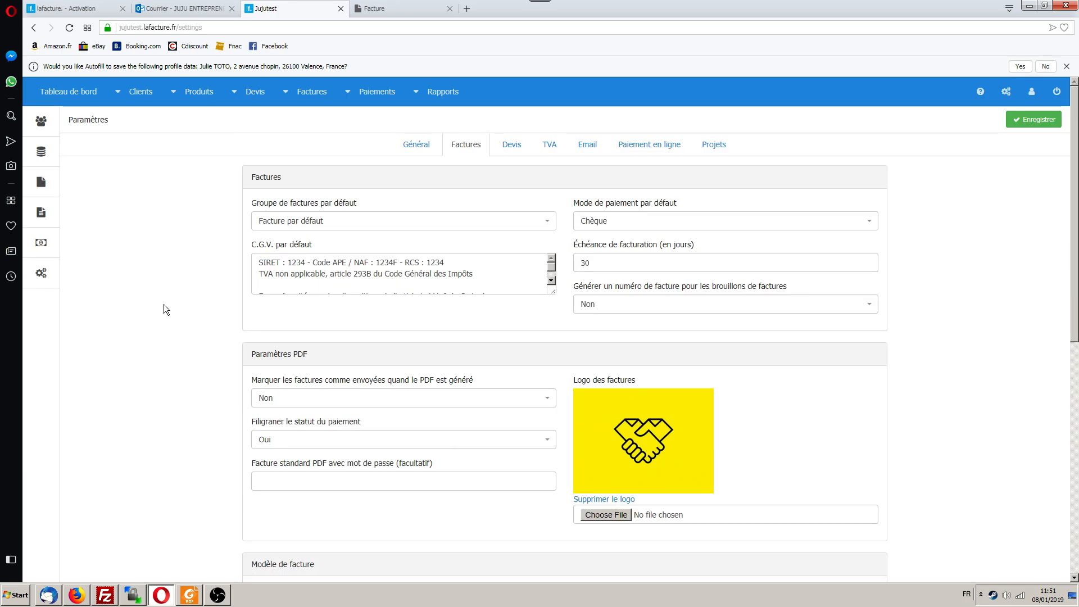
# Step: Browse the Devis, TVA, Email, Paiement en ligne and Projets settings, ending on Général
pyautogui.click(514, 144)
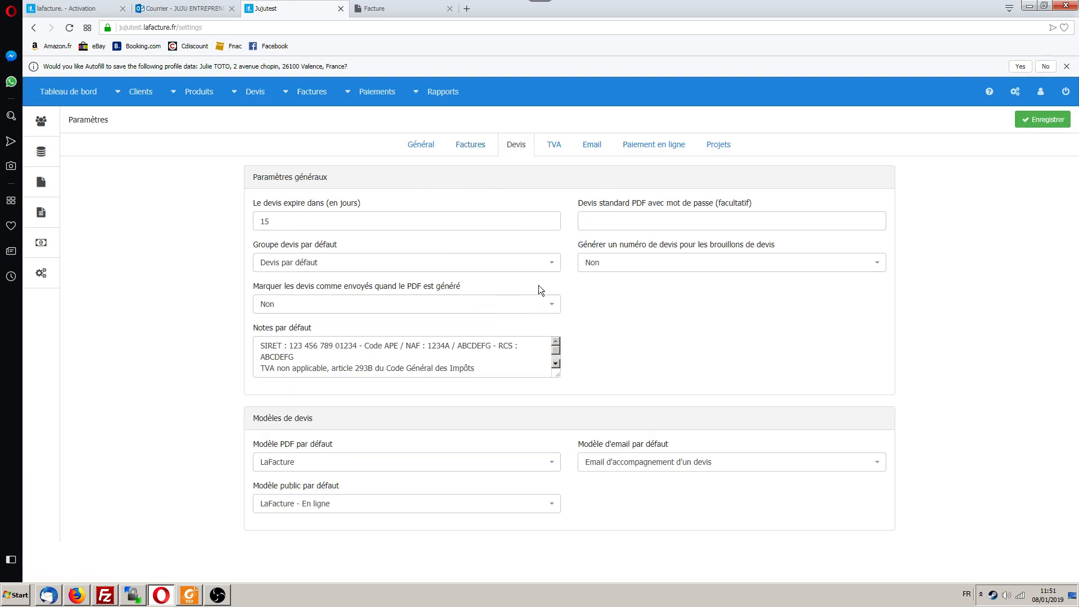
pyautogui.click(543, 148)
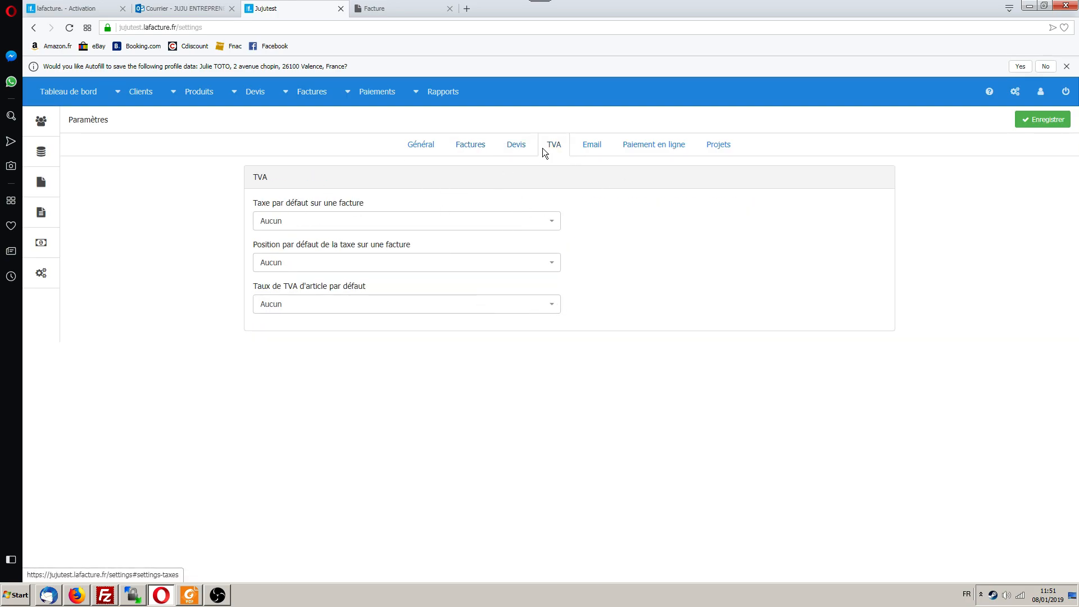
pyautogui.click(596, 150)
pyautogui.click(644, 151)
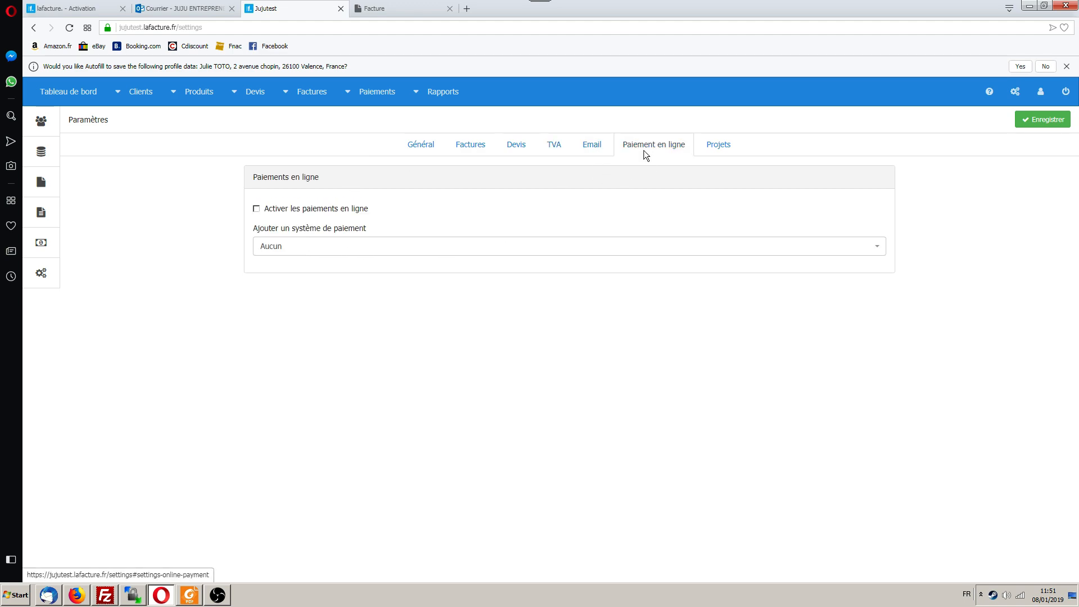
pyautogui.click(712, 148)
pyautogui.click(417, 145)
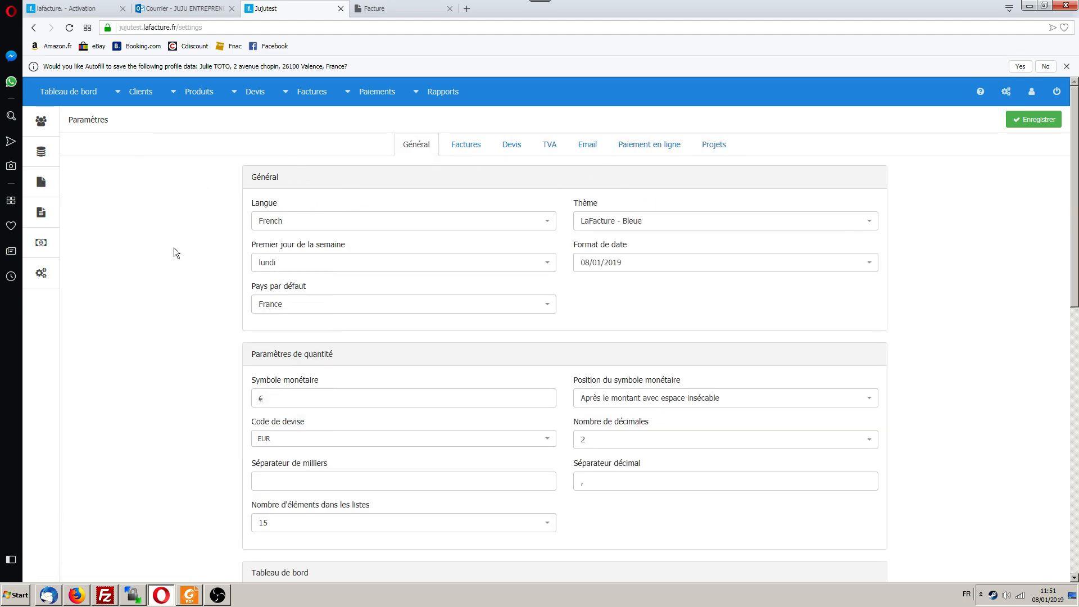
# Step: Start a new product from the dashboard, find the Famille list empty, then open the Produits menu
pyautogui.moveTo(191, 96)
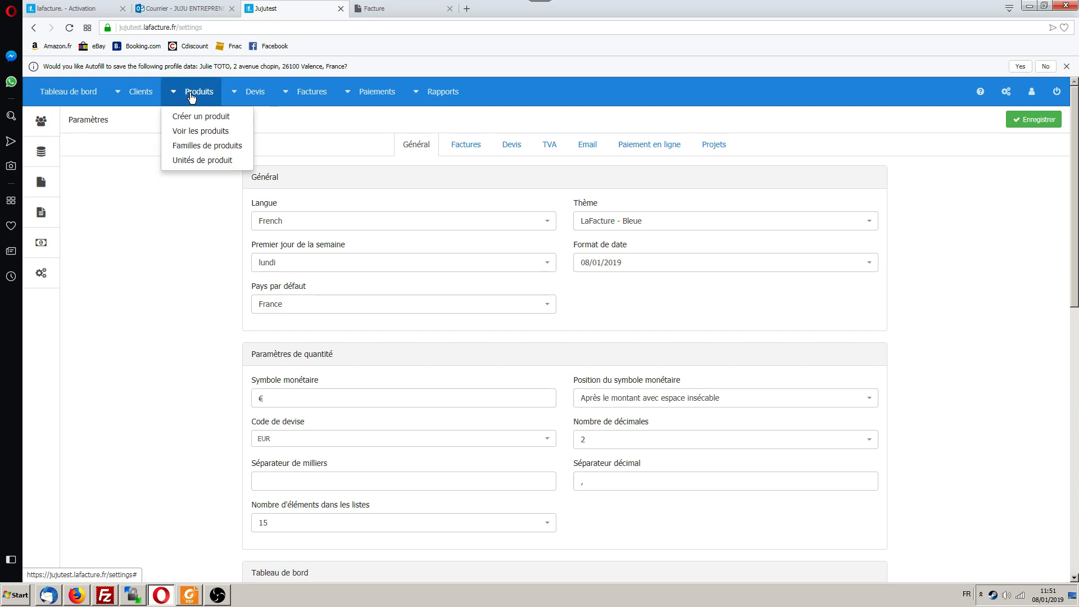
pyautogui.click(68, 91)
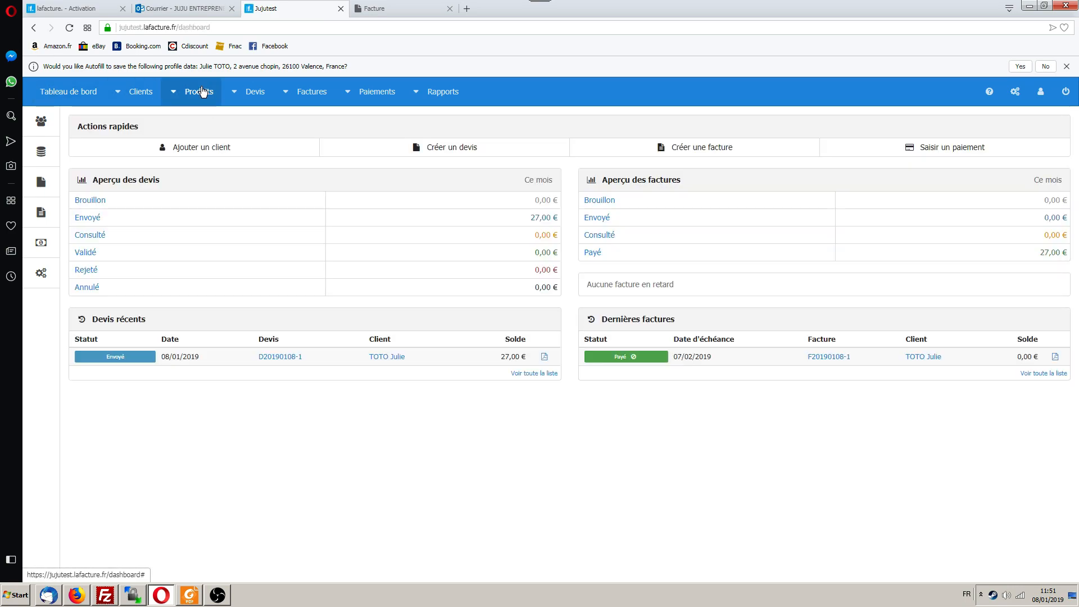
pyautogui.moveTo(203, 92)
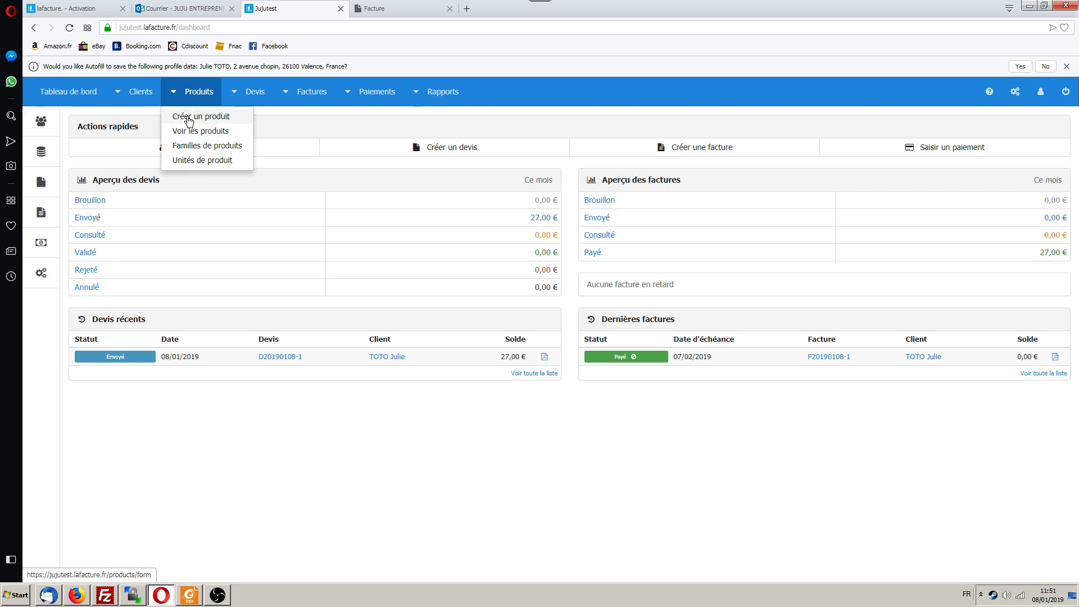
pyautogui.click(187, 117)
pyautogui.click(162, 203)
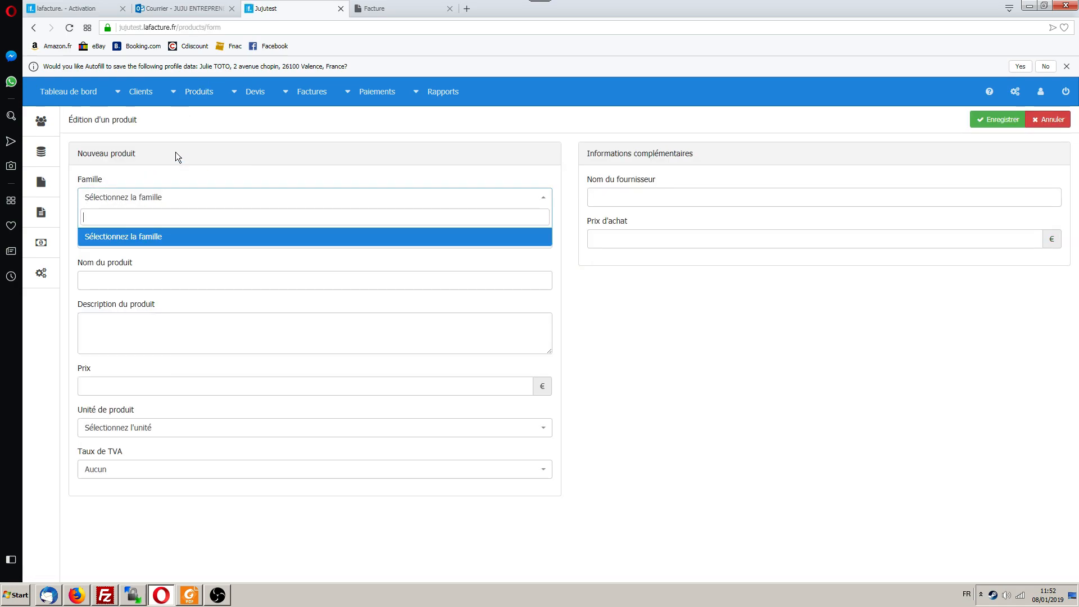
pyautogui.click(176, 157)
pyautogui.click(192, 95)
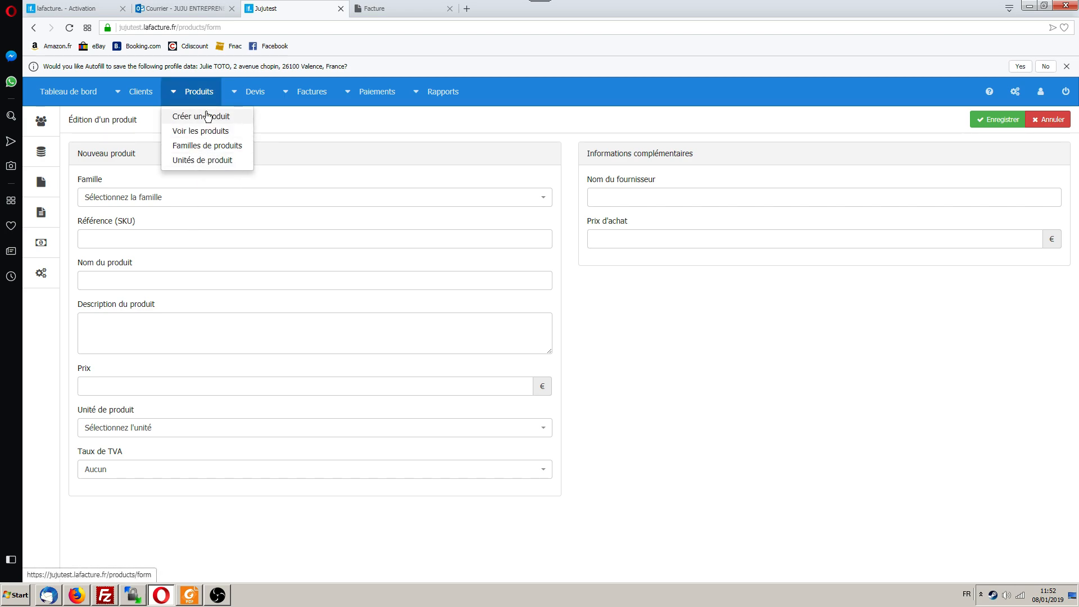
# Step: Create and save a new product family named 'bouquets'
pyautogui.click(211, 147)
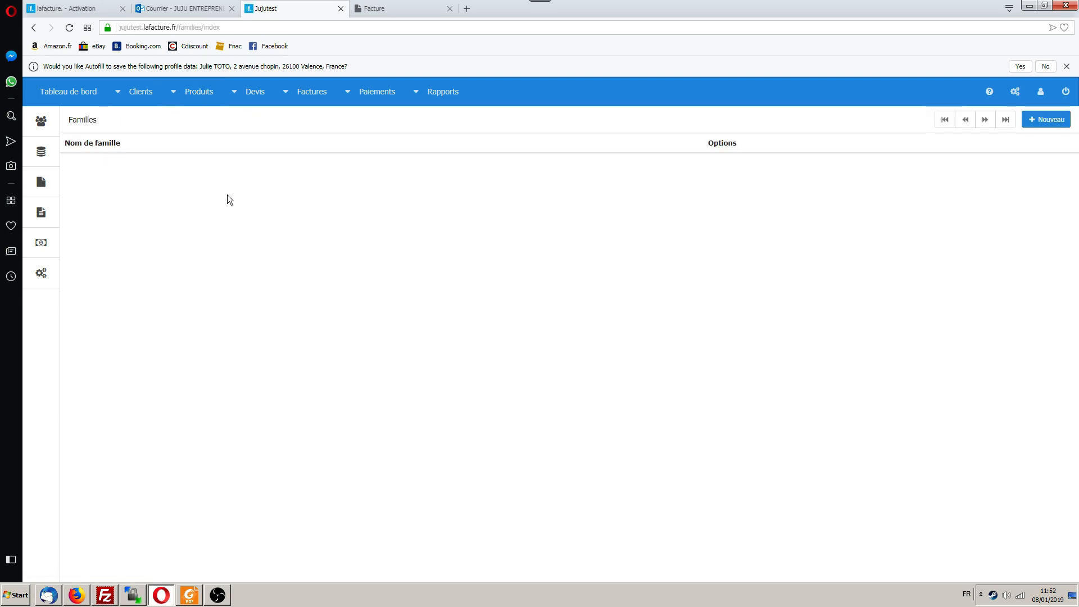
pyautogui.click(1051, 122)
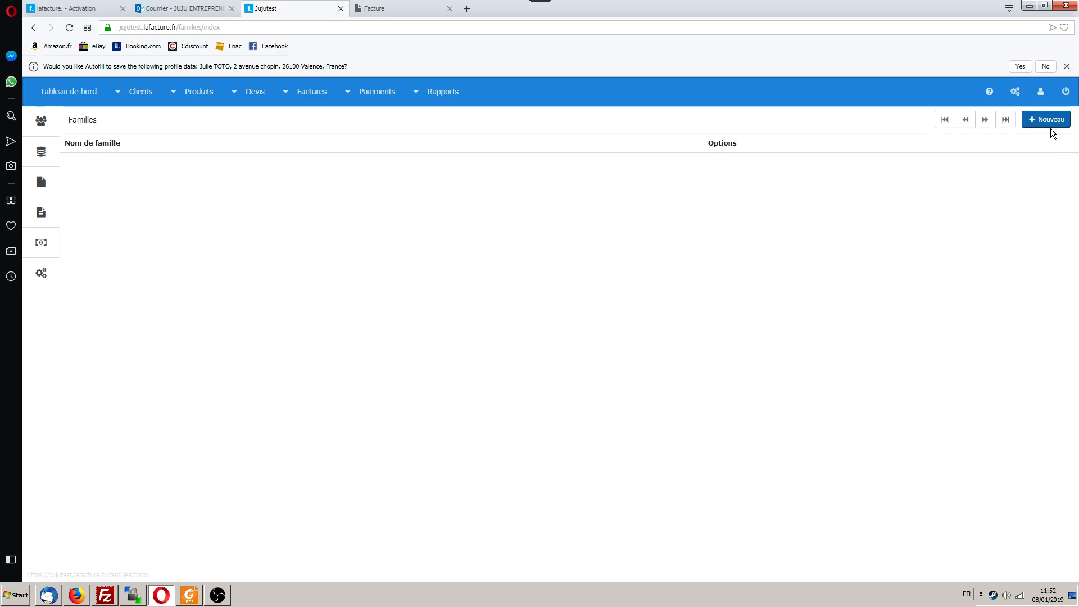
pyautogui.click(172, 94)
pyautogui.click(209, 146)
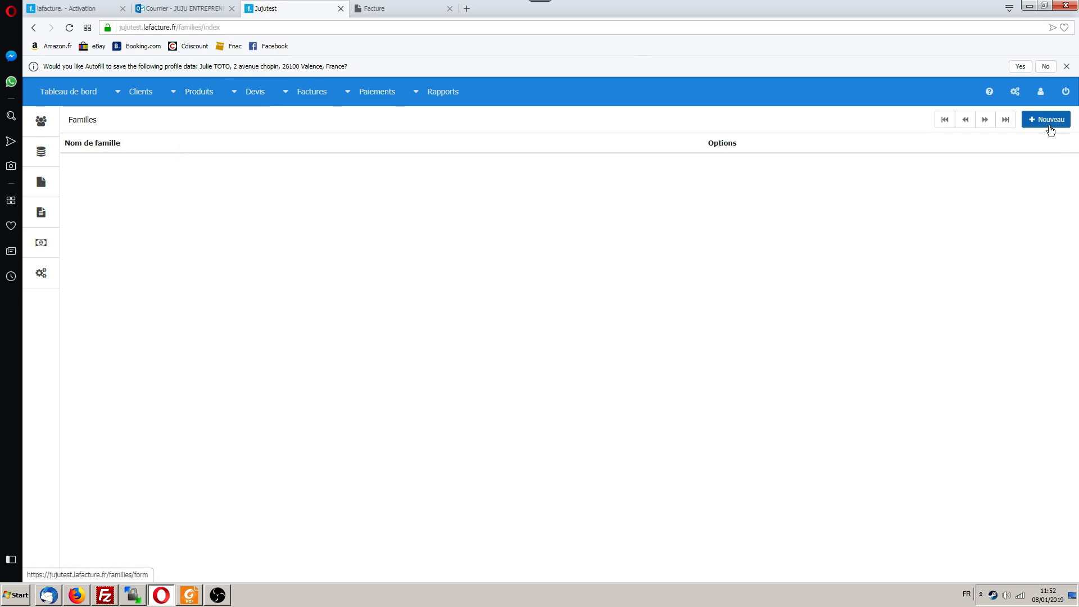
pyautogui.click(1047, 123)
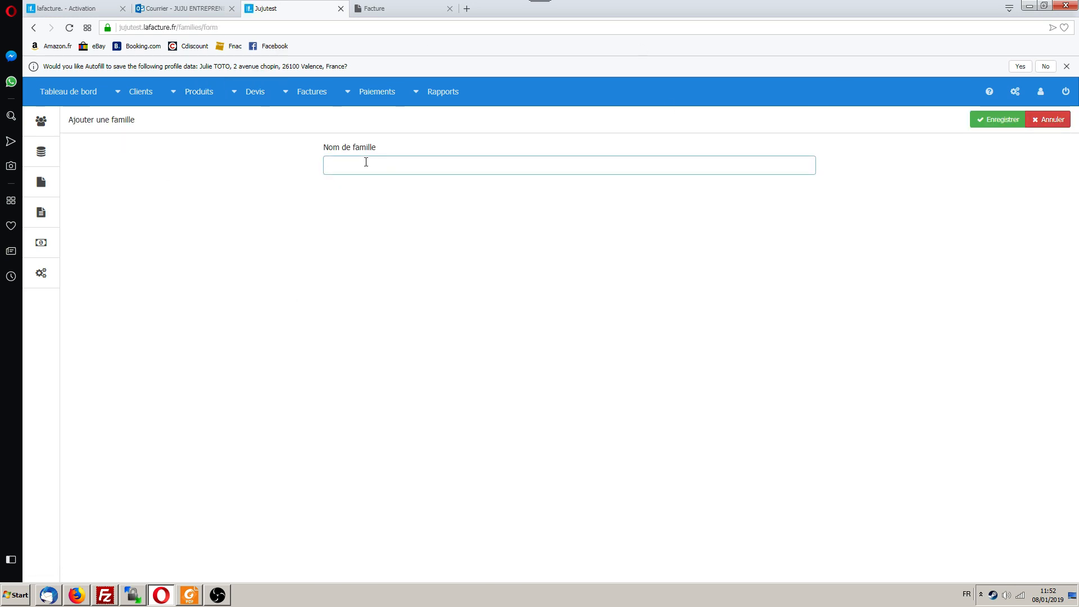
pyautogui.write('bouqet')
pyautogui.press('BackSpace')
pyautogui.press('BackSpace')
pyautogui.write('ue')
pyautogui.click(996, 120)
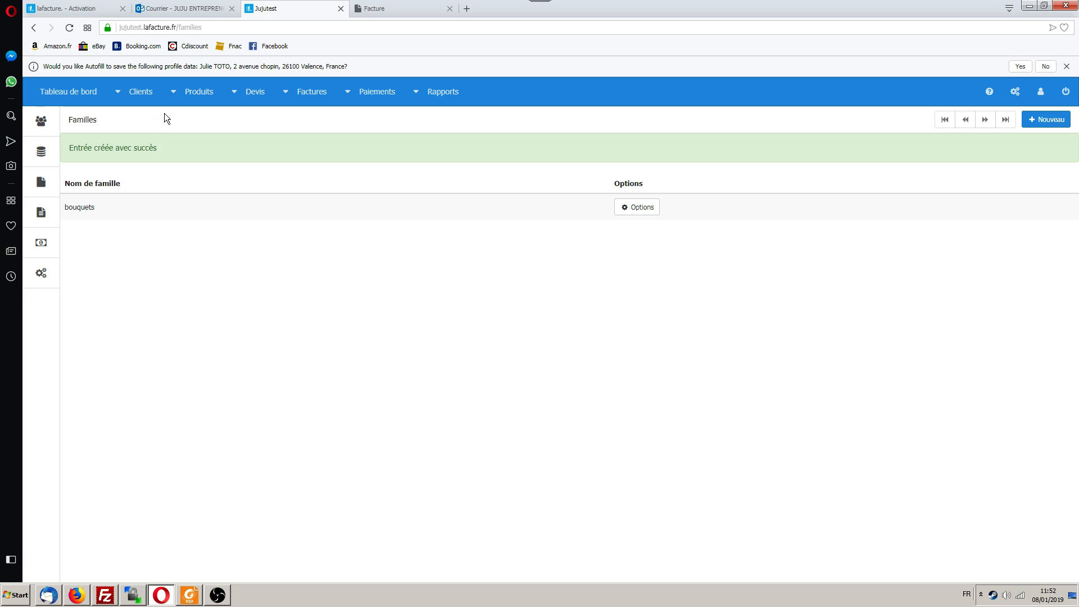
# Step: Open a blank new-product form from the product list and show its Famille choices
pyautogui.click(191, 92)
pyautogui.click(198, 134)
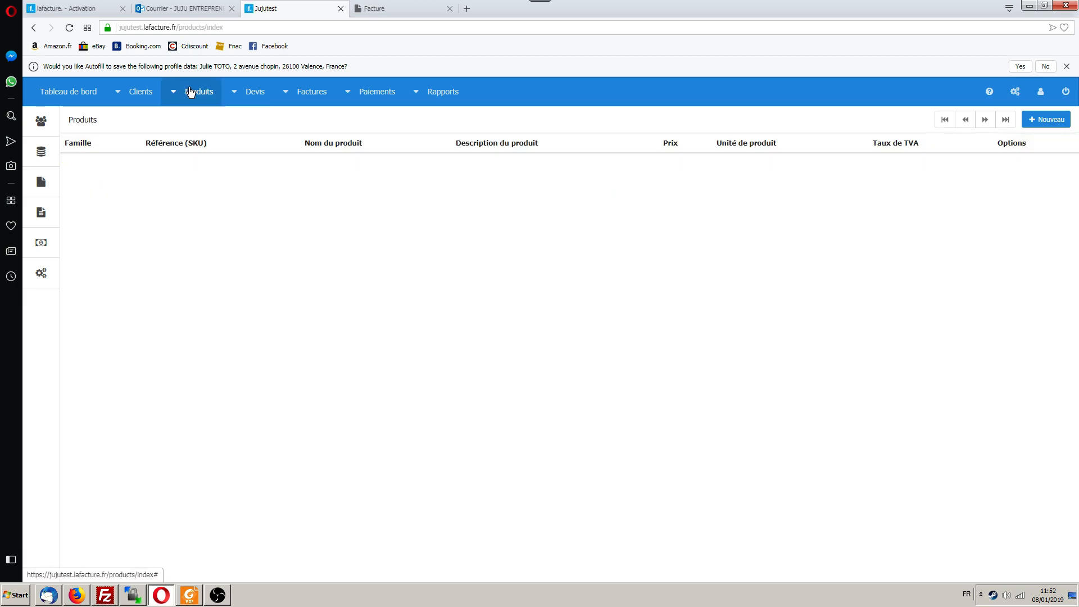
pyautogui.click(188, 90)
pyautogui.click(194, 116)
pyautogui.click(120, 197)
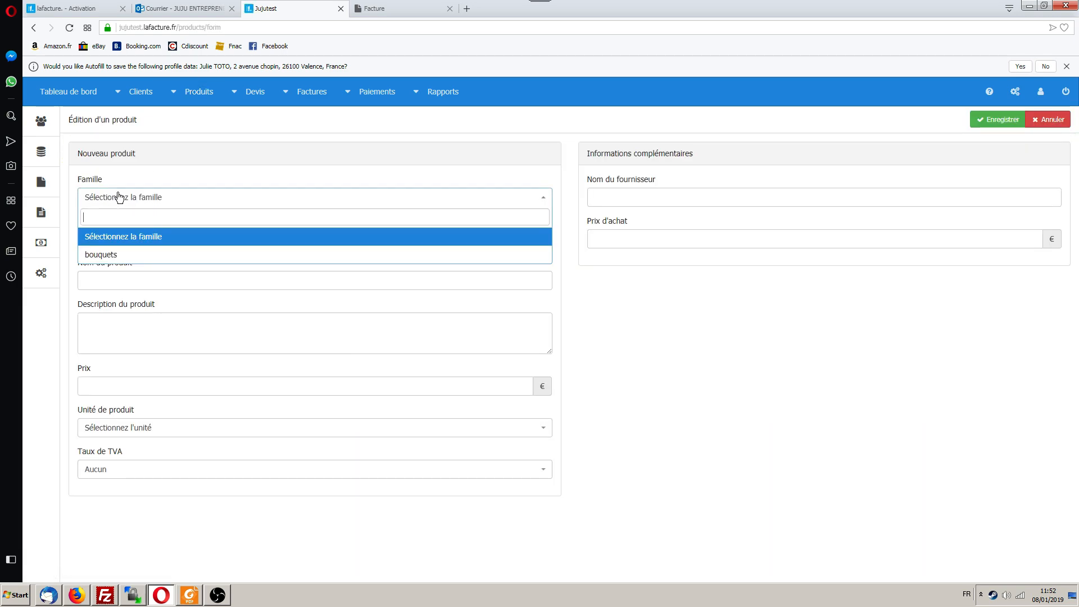
# Step: Put the new product in bouquets with SKU 123165sd4f6s, name rose, description 'rose blanche', price 5
pyautogui.click(127, 257)
pyautogui.click(162, 201)
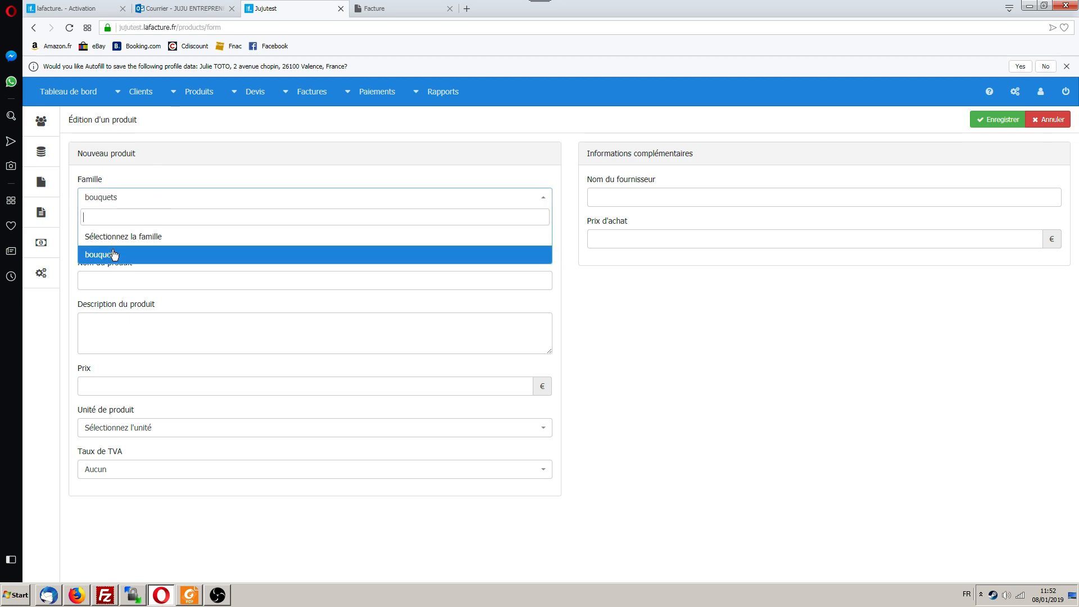
pyautogui.click(116, 256)
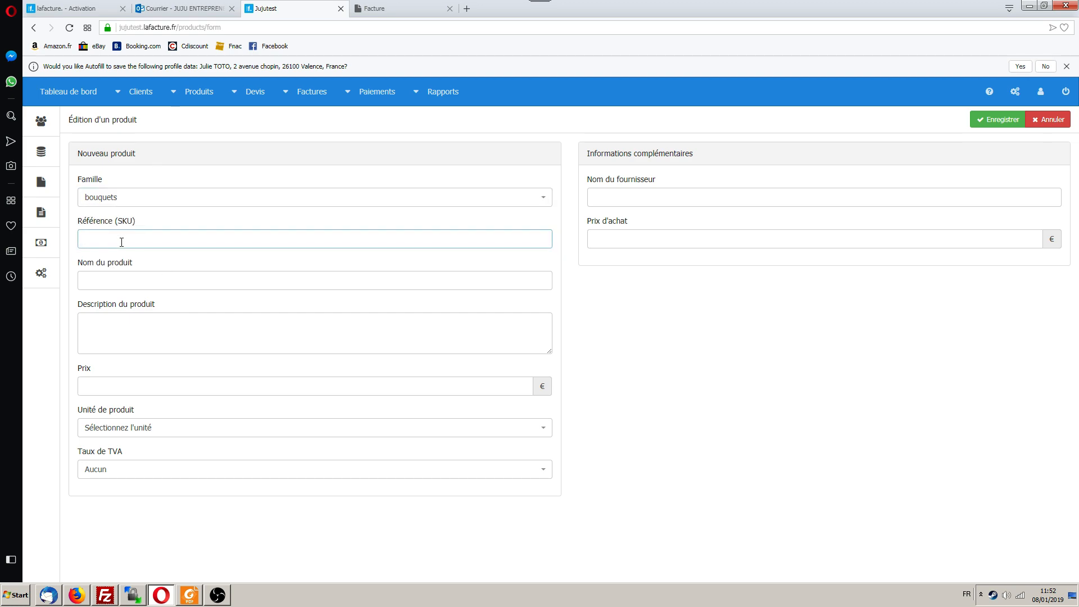
pyautogui.write('123165sd4f6s')
pyautogui.click(126, 286)
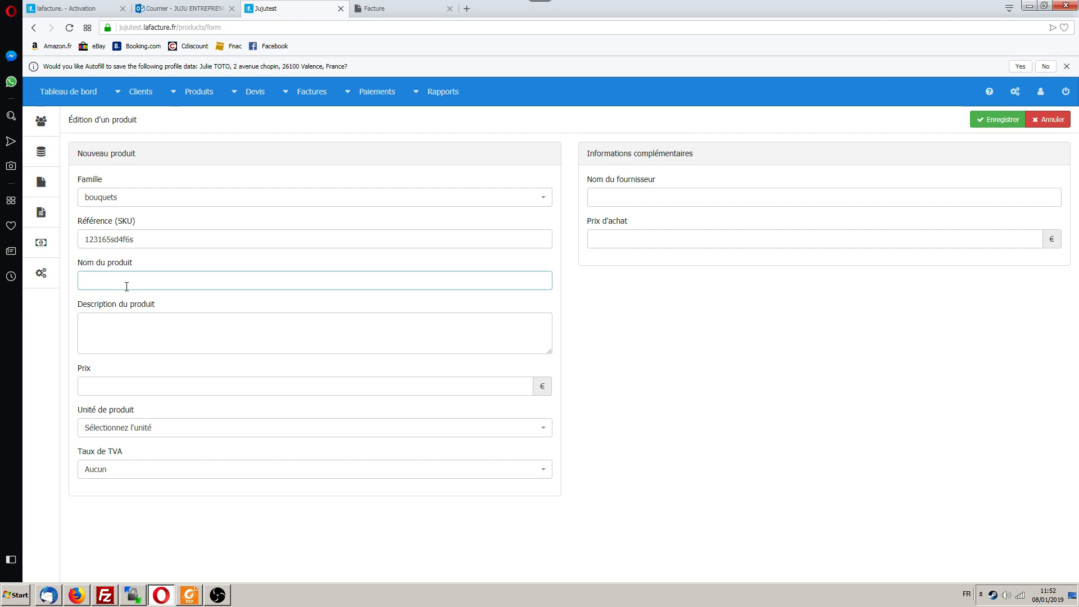
pyautogui.write('rose')
pyautogui.click(109, 330)
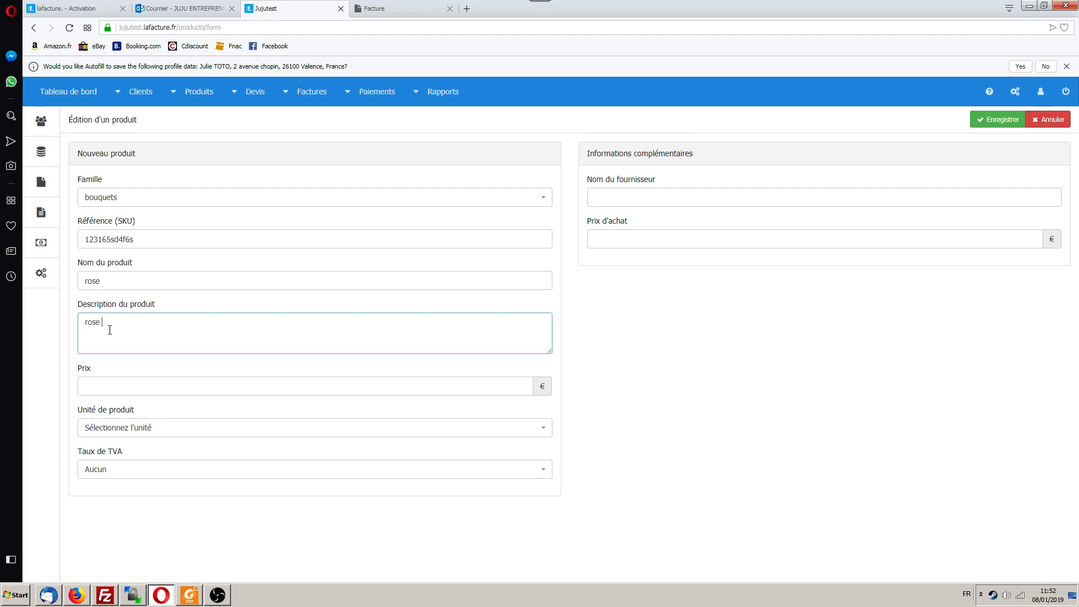
pyautogui.write('rose blanche')
pyautogui.click(111, 388)
pyautogui.write('5')
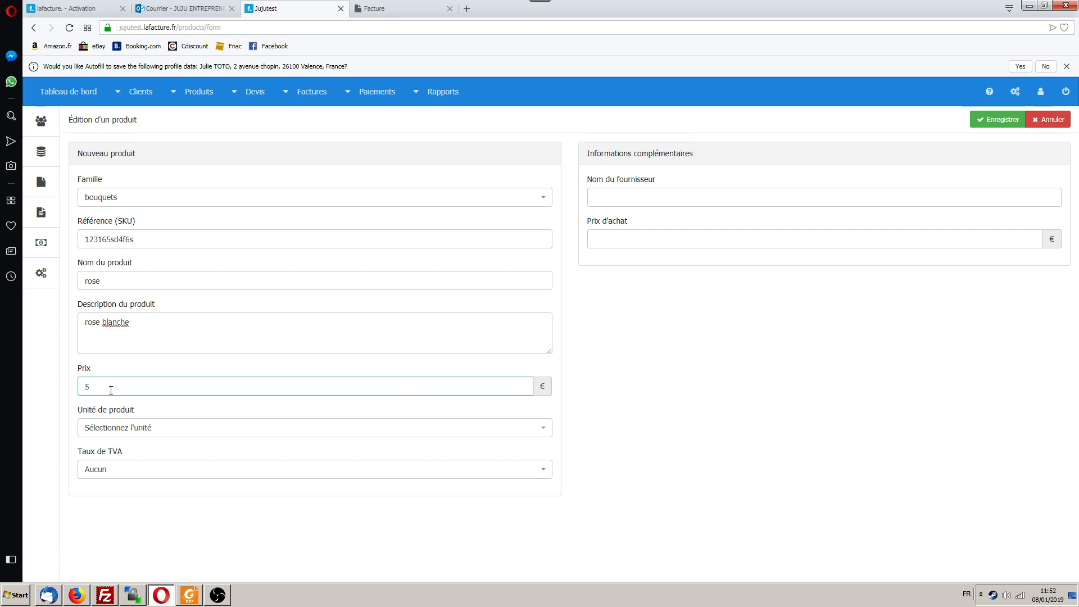
# Step: Set unit unité/unités, supplier interfloar and purchase price 2, then save the rose product
pyautogui.click(167, 433)
pyautogui.scroll(-2, 165, 508)
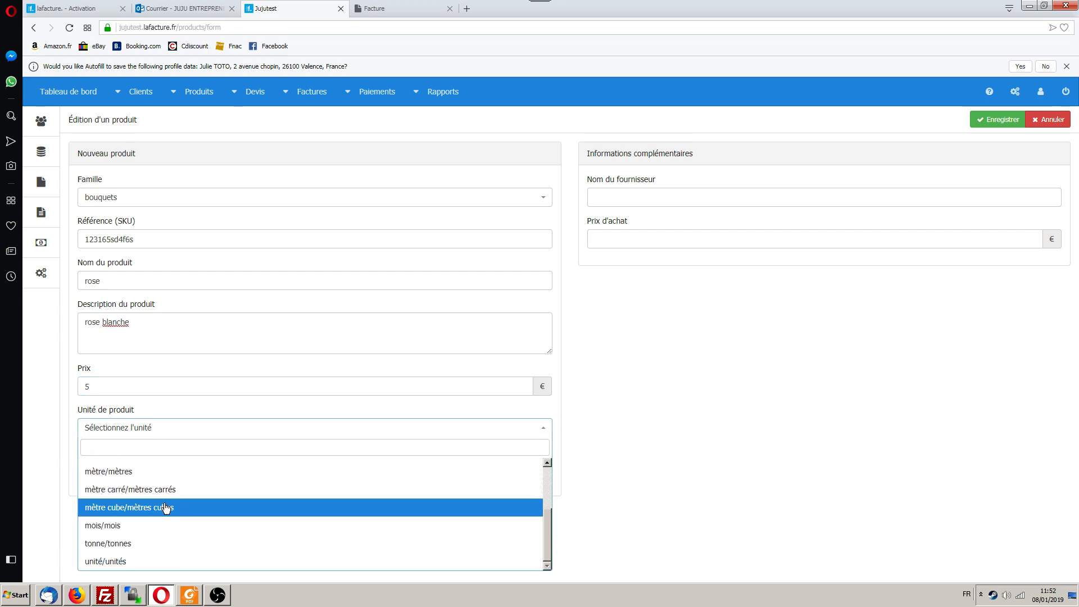
pyautogui.scroll(3, 135, 520)
pyautogui.scroll(-3, 124, 540)
pyautogui.click(106, 561)
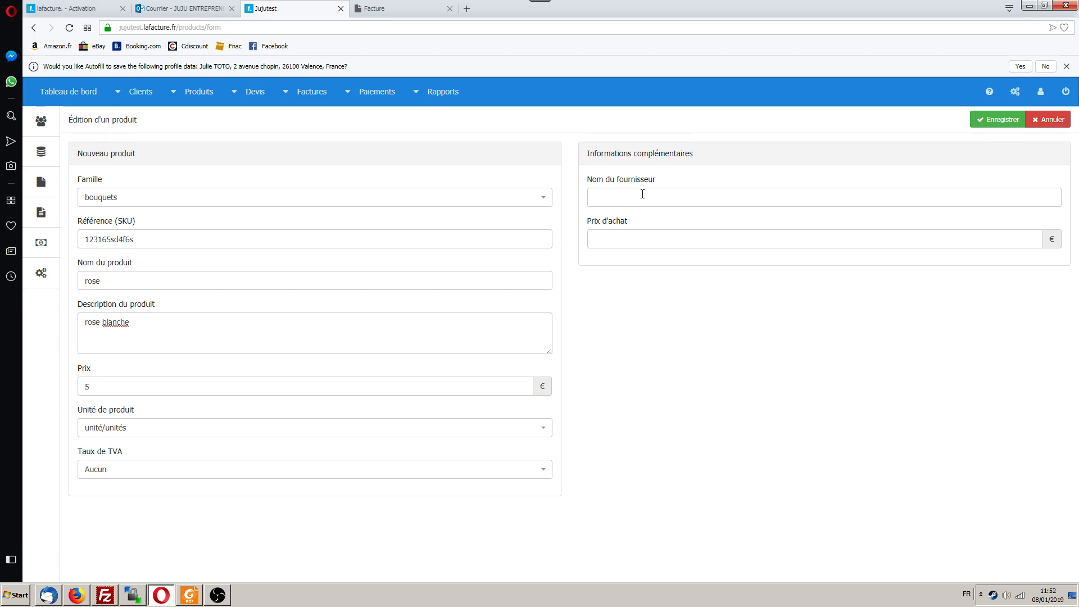
pyautogui.click(610, 198)
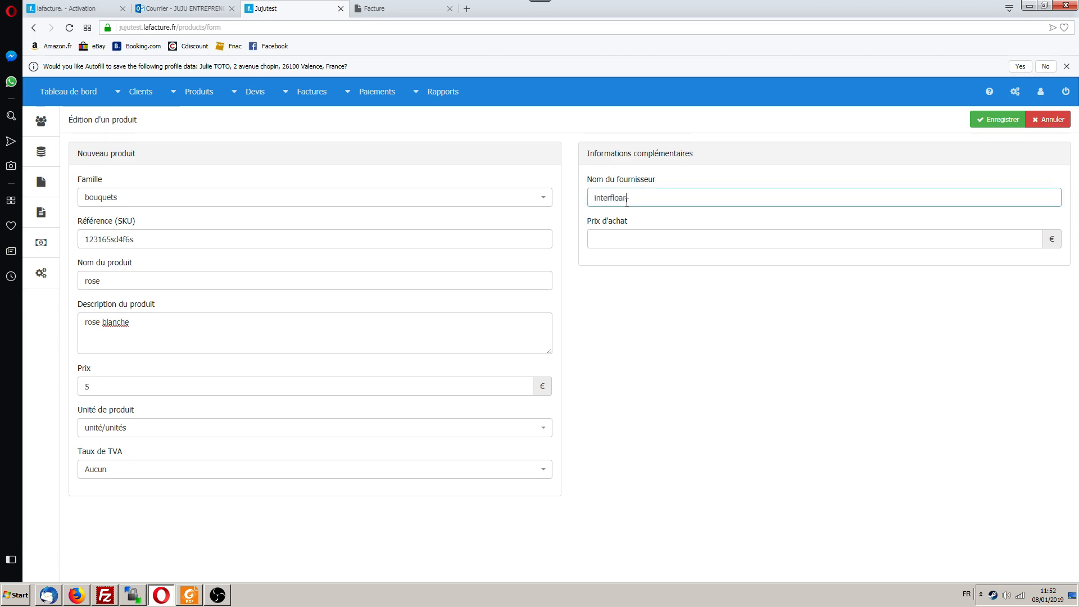
pyautogui.click(606, 242)
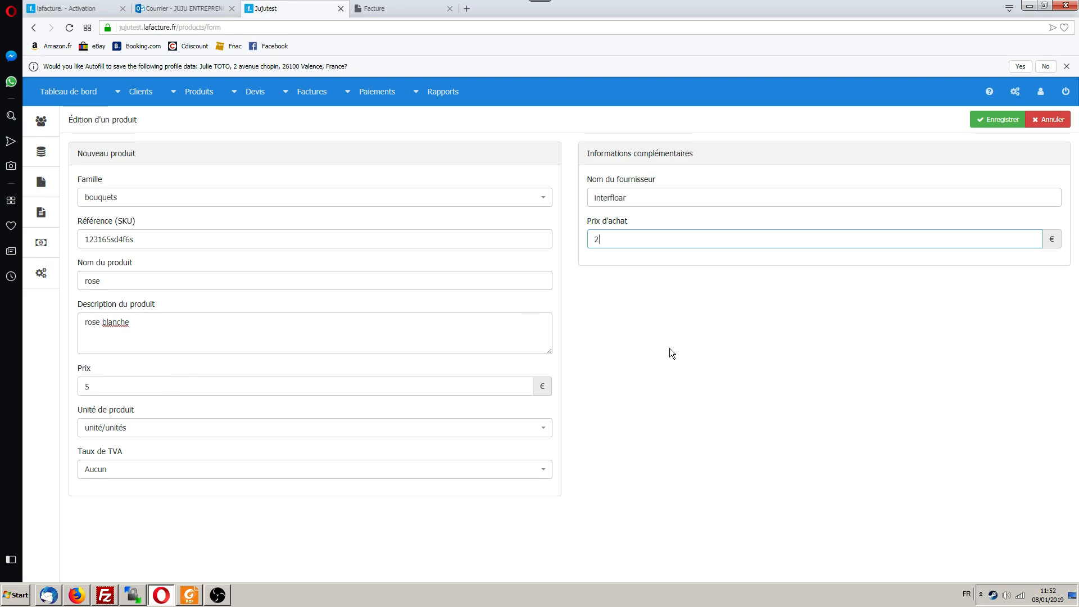
pyautogui.click(997, 127)
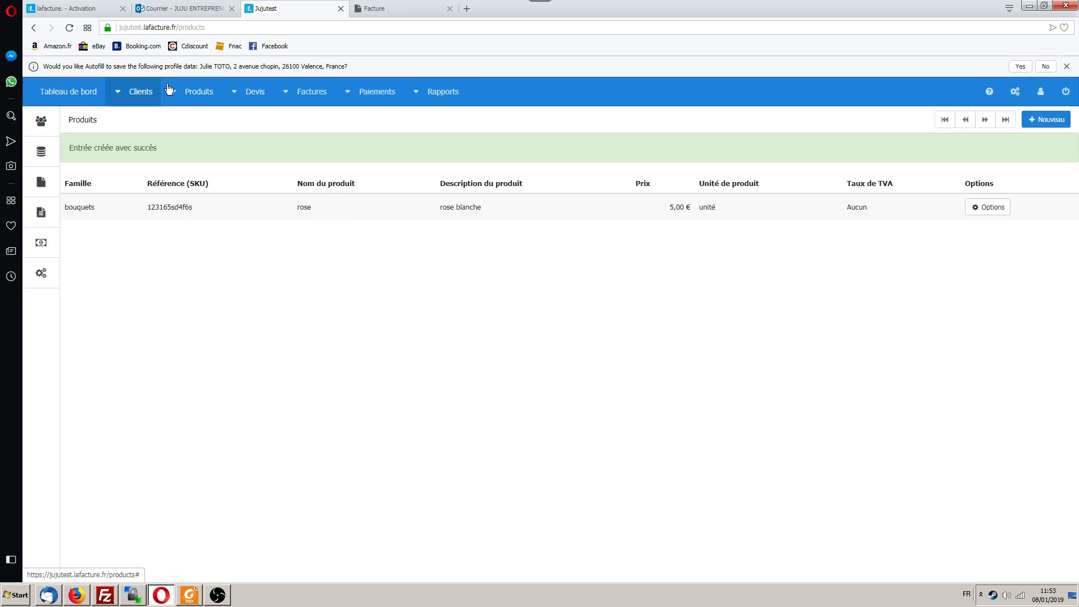
# Step: Start another product with SKU f54ger987h, name 'lavande' and price 4
pyautogui.click(1041, 122)
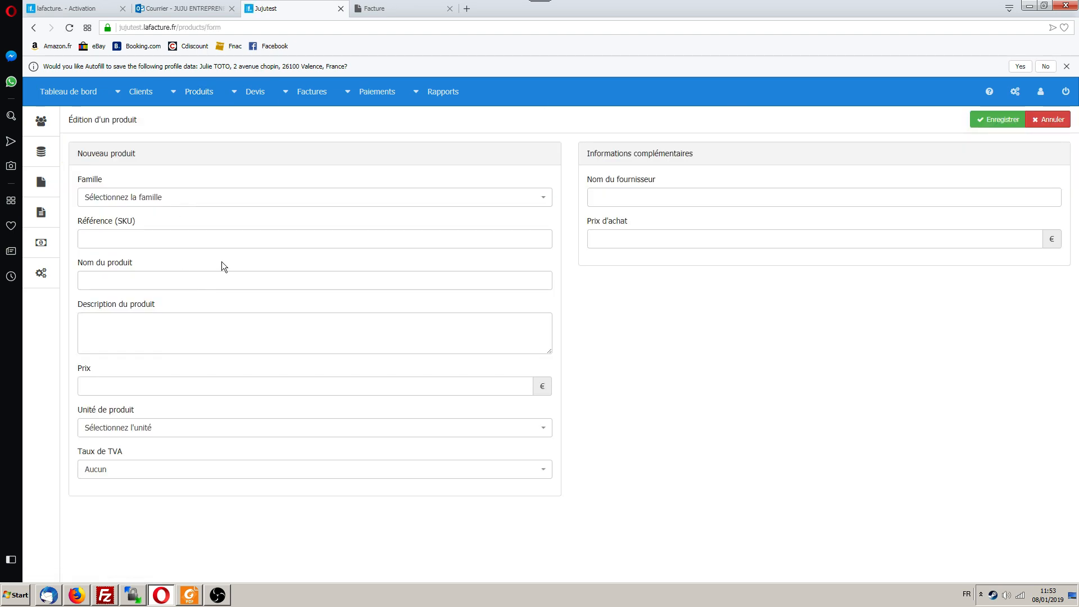
pyautogui.click(134, 239)
pyautogui.write('f54ger987h')
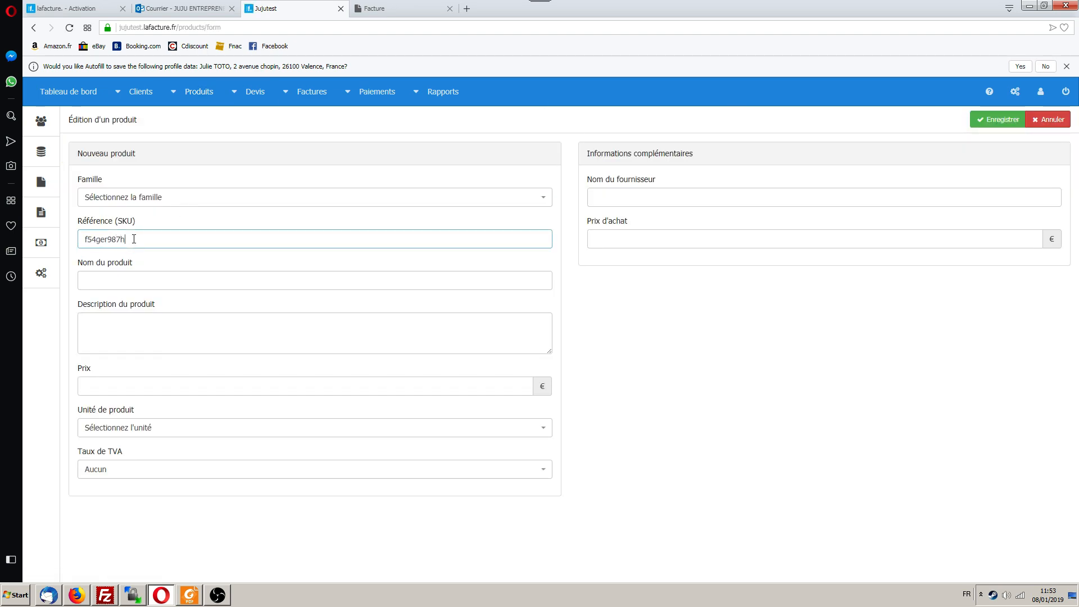
pyautogui.click(98, 279)
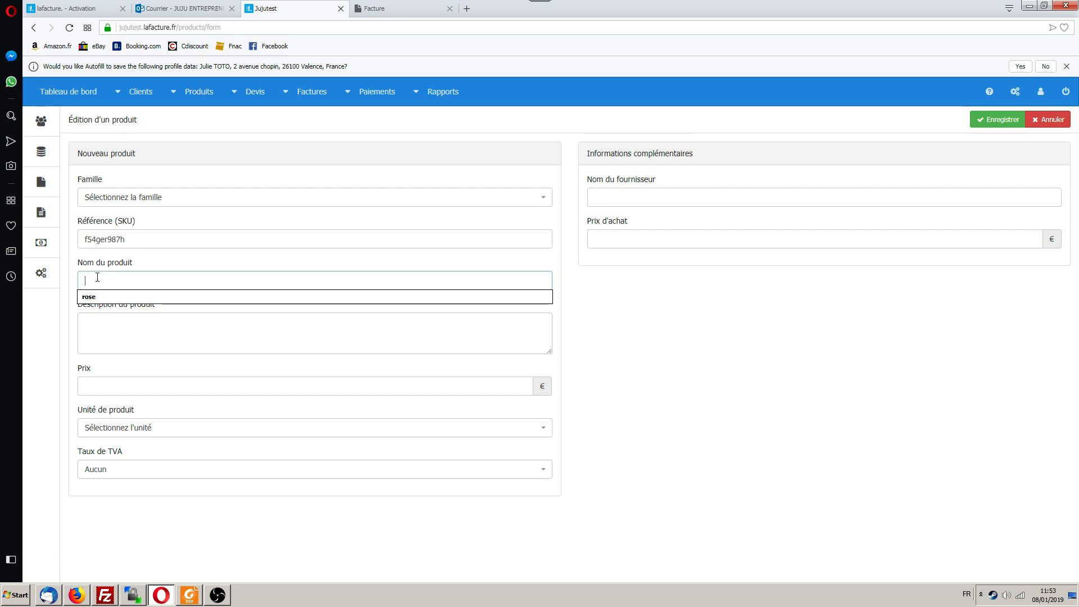
pyautogui.write('lavande')
pyautogui.click(122, 324)
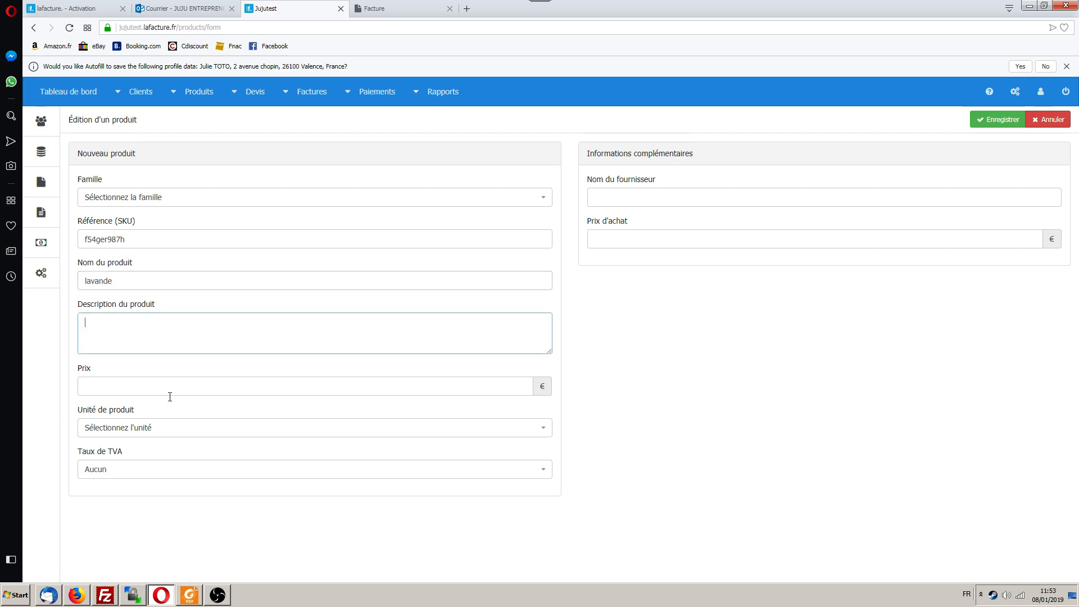
pyautogui.click(142, 386)
pyautogui.write('4')
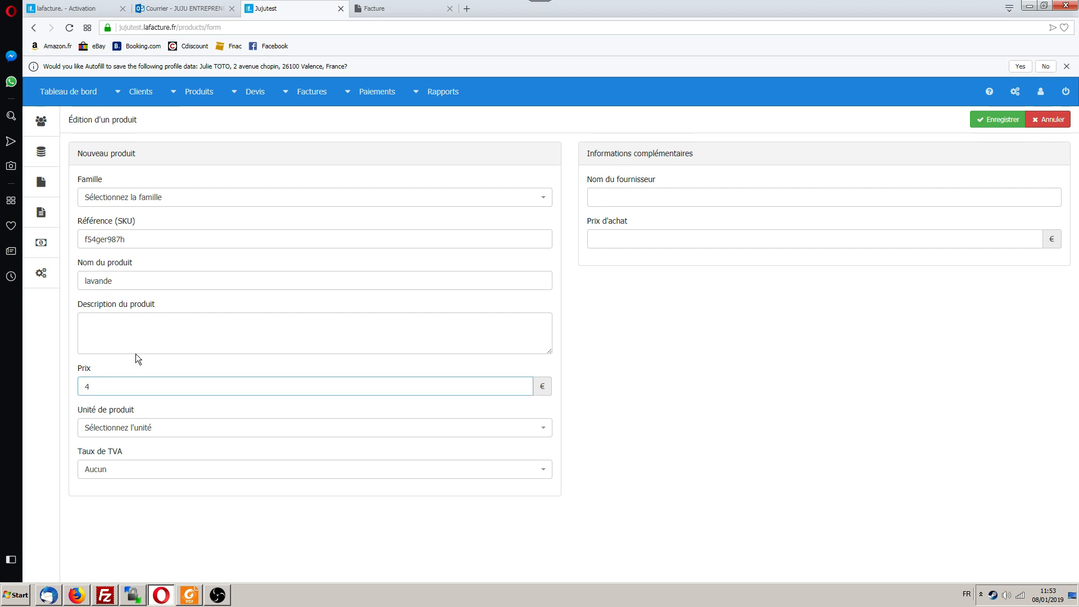
# Step: Set unit unité/unités, purchase price 1 and supplier interfloar, then save the lavande product
pyautogui.click(132, 426)
pyautogui.scroll(-3, 152, 553)
pyautogui.click(152, 559)
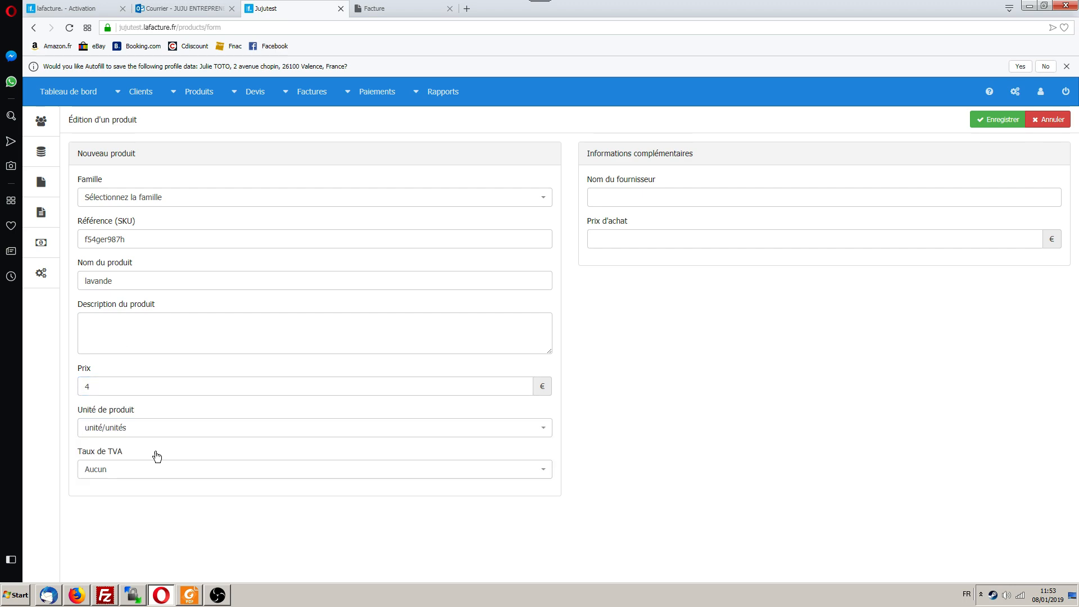
pyautogui.click(618, 240)
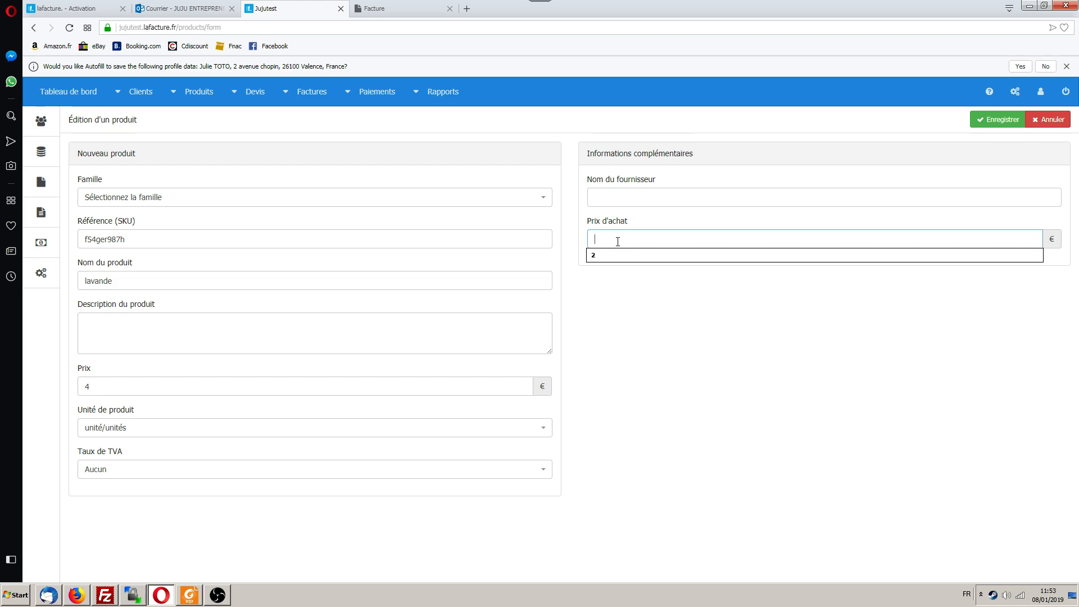
pyautogui.write('1')
pyautogui.click(618, 197)
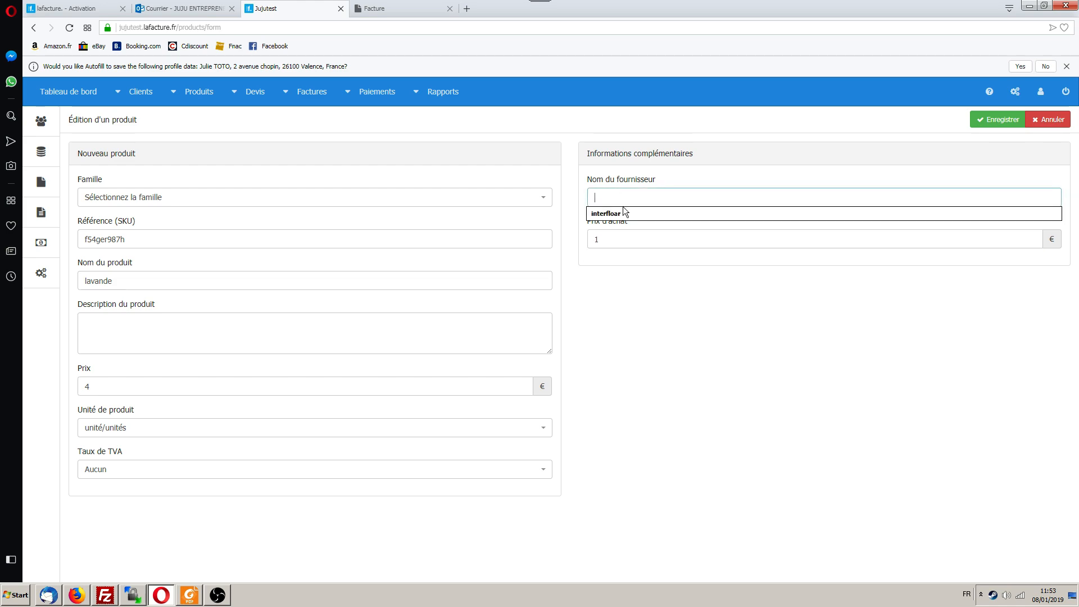
pyautogui.click(628, 213)
pyautogui.press('BackSpace')
pyautogui.press('BackSpace')
pyautogui.press('BackSpace')
pyautogui.click(628, 215)
pyautogui.click(996, 119)
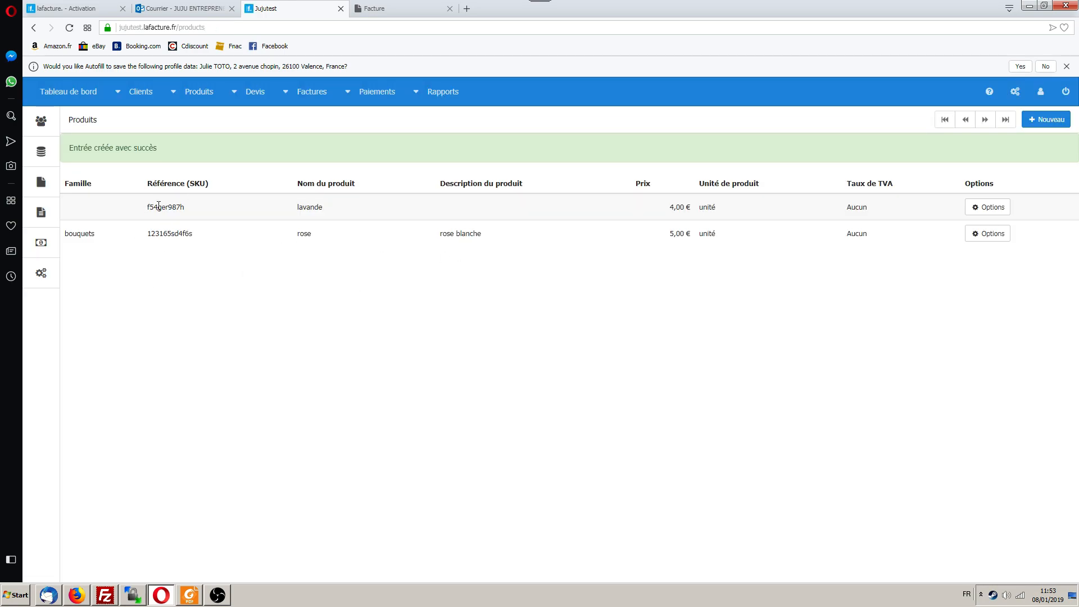
# Step: Edit lavande to assign it to the bouquets family, save, and return to the dashboard
pyautogui.click(988, 207)
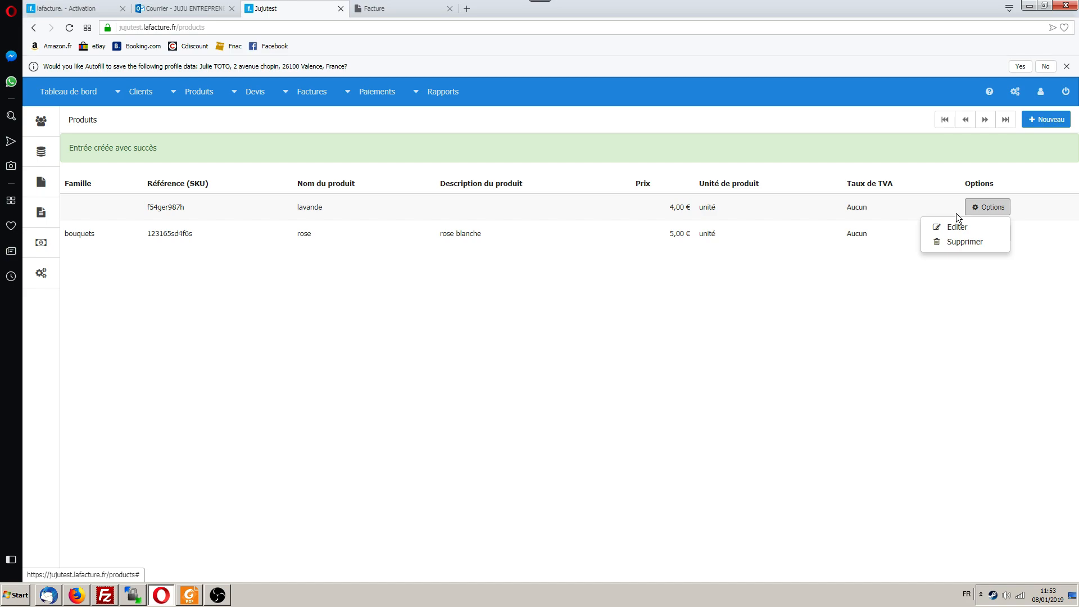
pyautogui.click(953, 224)
pyautogui.click(119, 203)
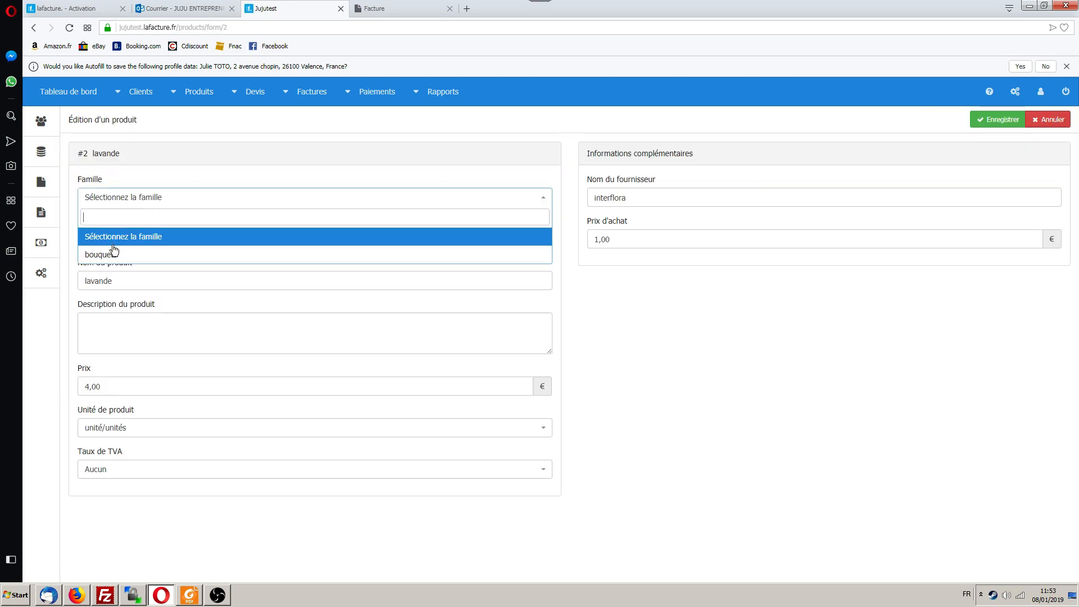
pyautogui.click(114, 250)
pyautogui.click(984, 120)
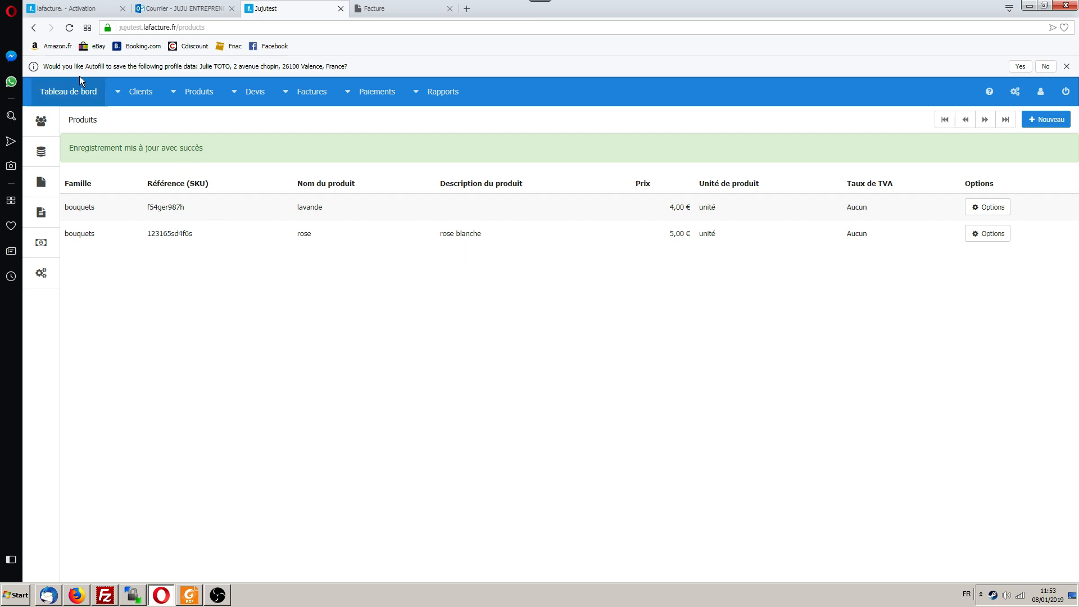
pyautogui.click(72, 92)
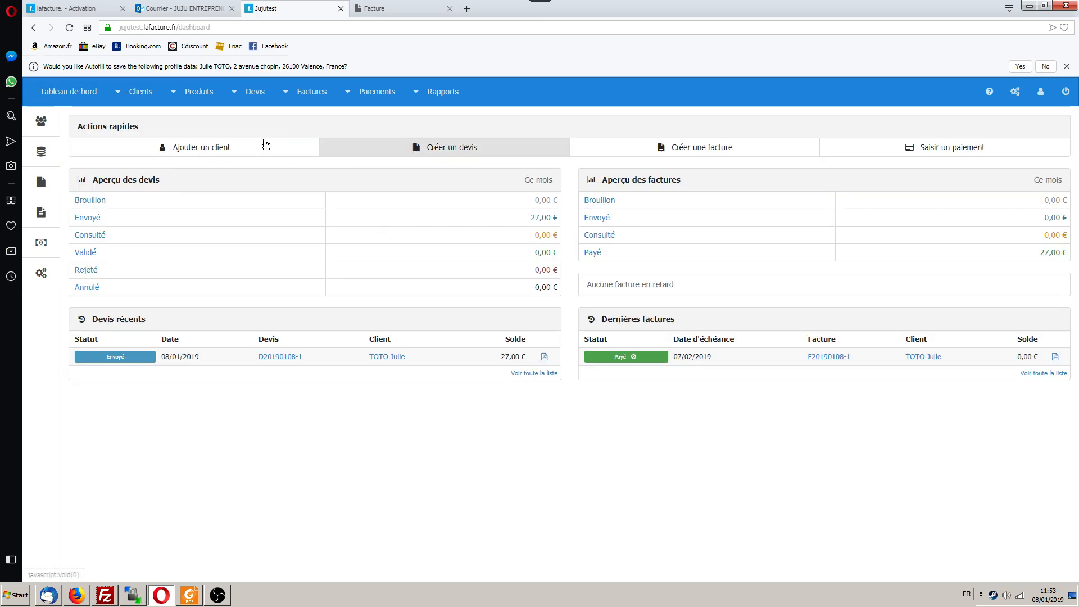
pyautogui.click(413, 150)
pyautogui.click(337, 162)
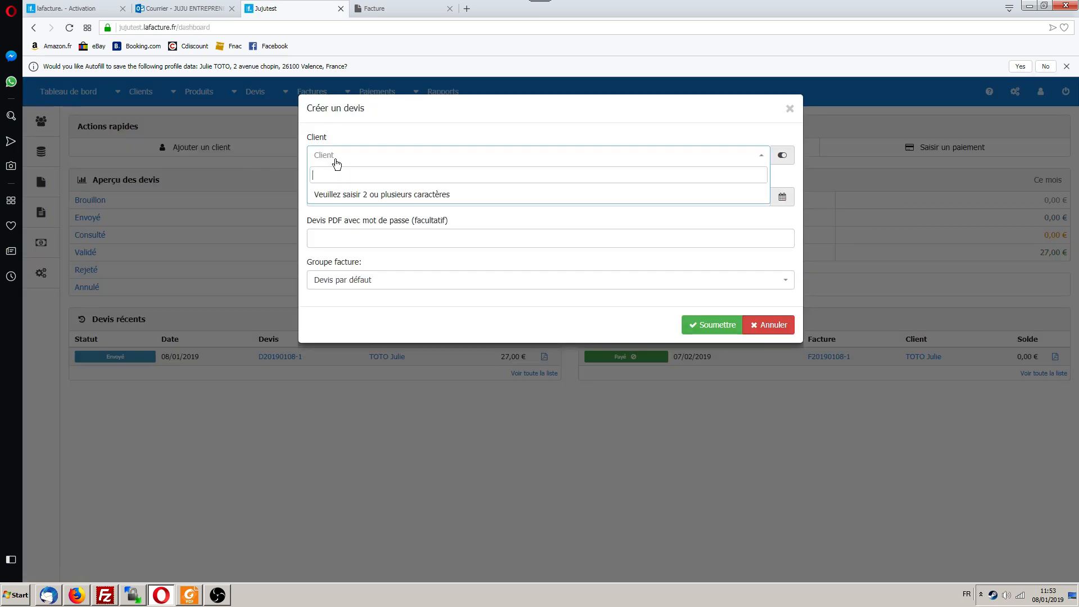
pyautogui.write('tot')
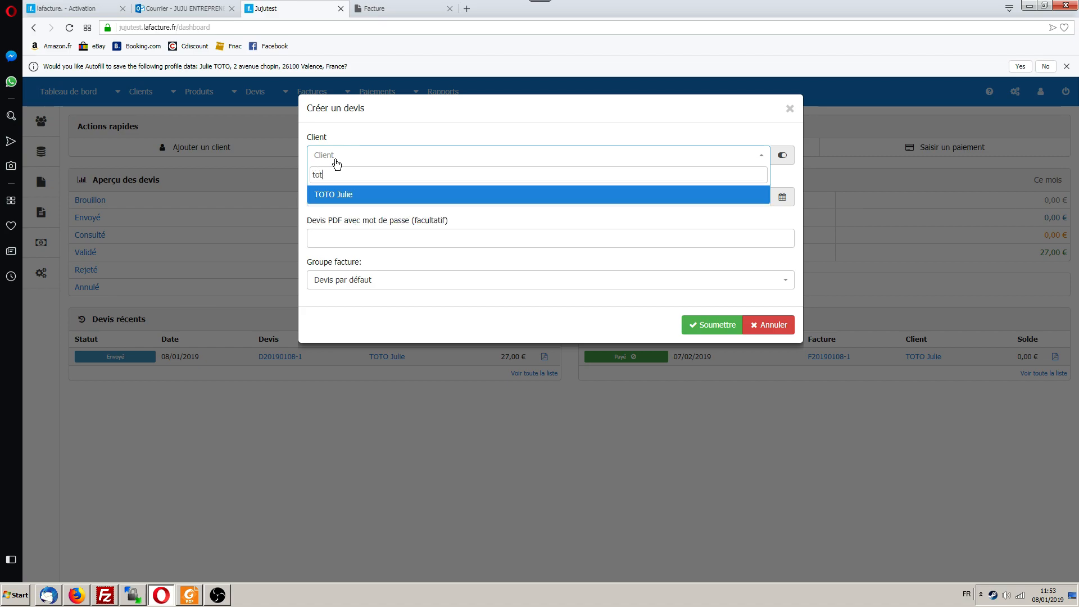
pyautogui.click(355, 197)
pyautogui.click(704, 326)
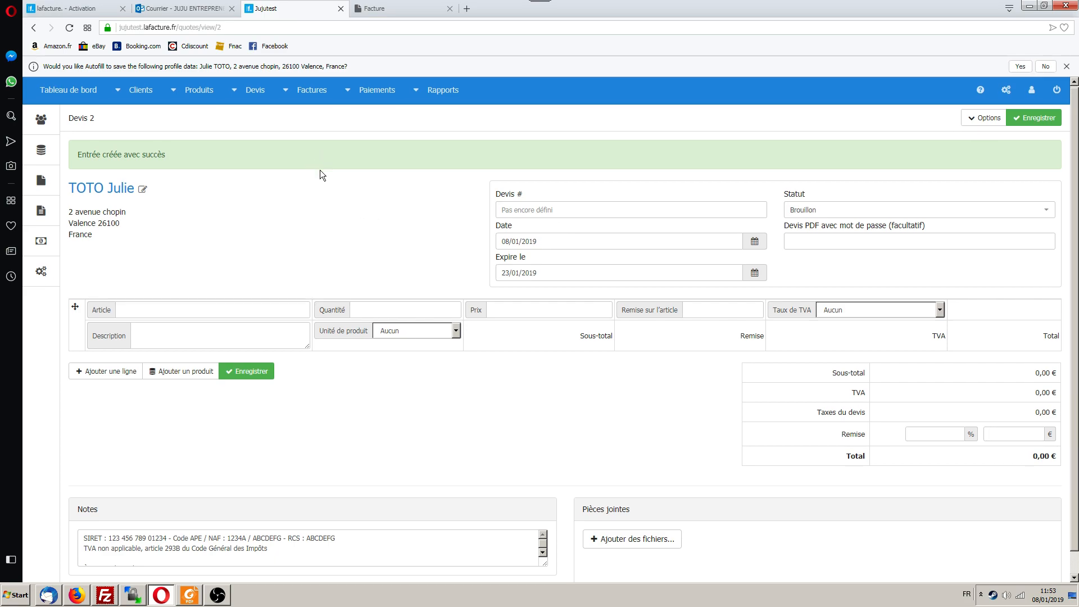
# Step: Leave the first item line empty and add a second and third item line
pyautogui.click(163, 315)
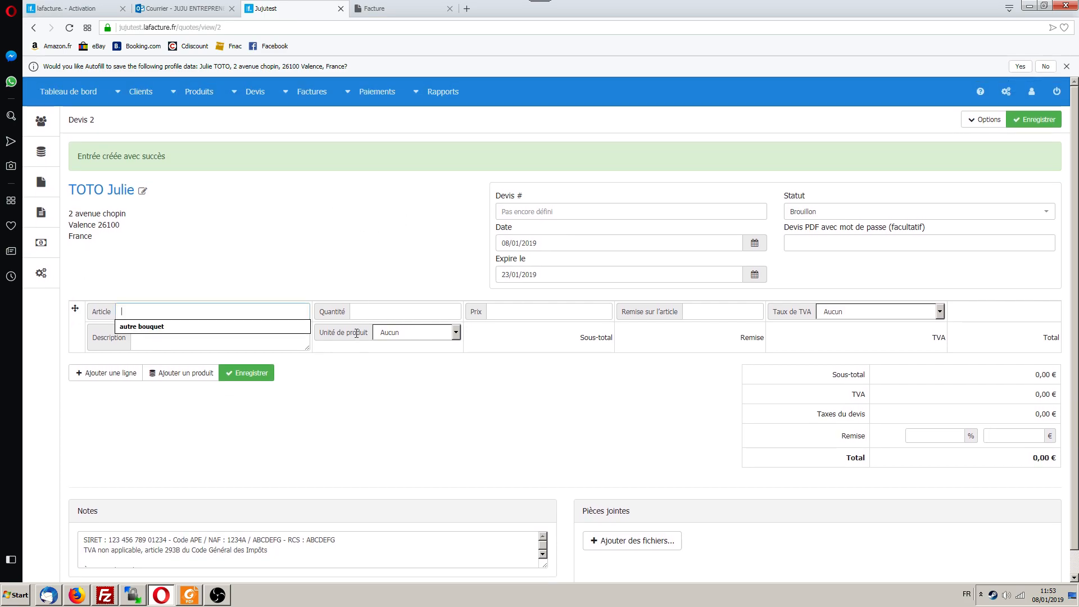
pyautogui.click(184, 340)
pyautogui.click(173, 309)
pyautogui.click(243, 340)
pyautogui.click(402, 312)
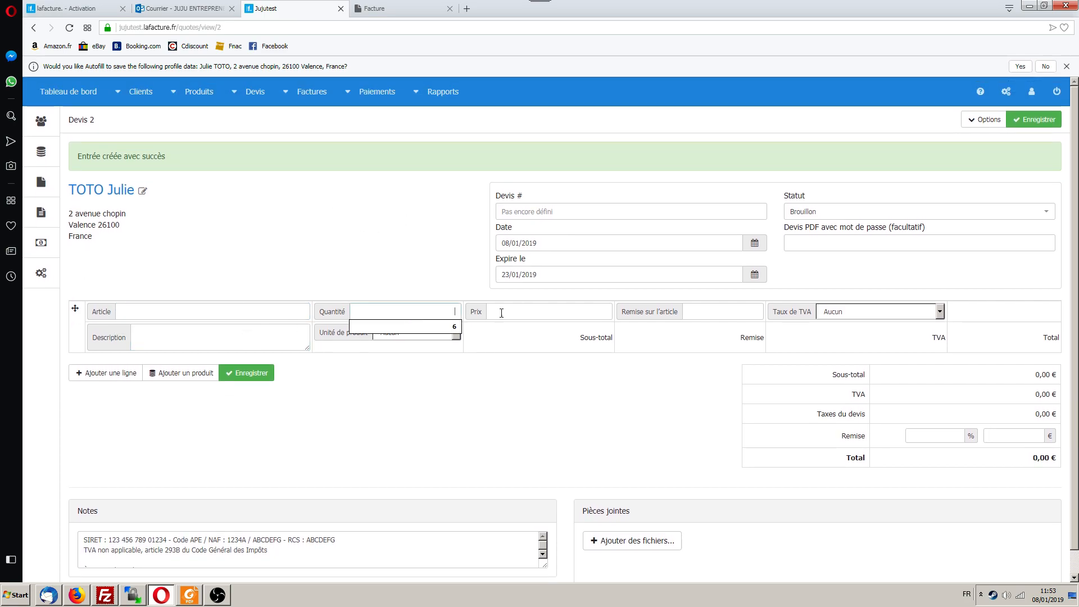
pyautogui.click(502, 313)
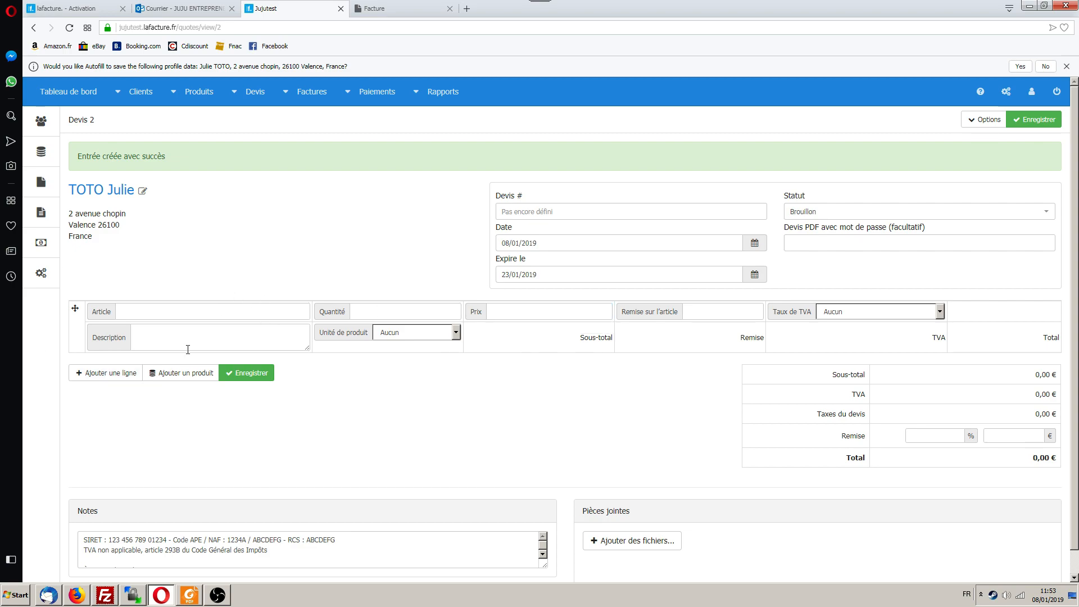
pyautogui.click(97, 375)
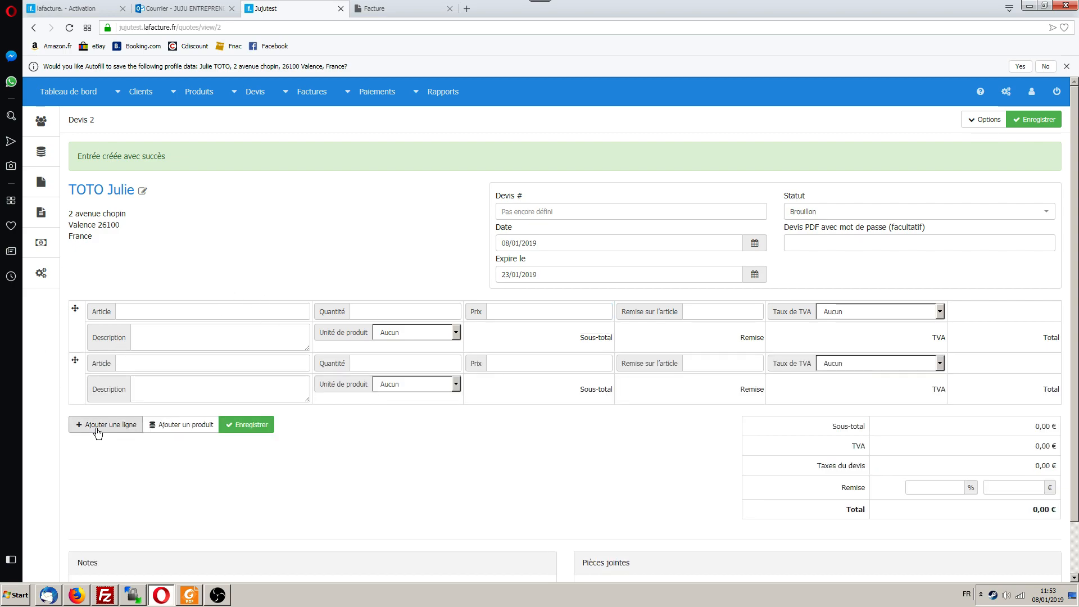
pyautogui.click(98, 428)
pyautogui.scroll(-2, 48, 288)
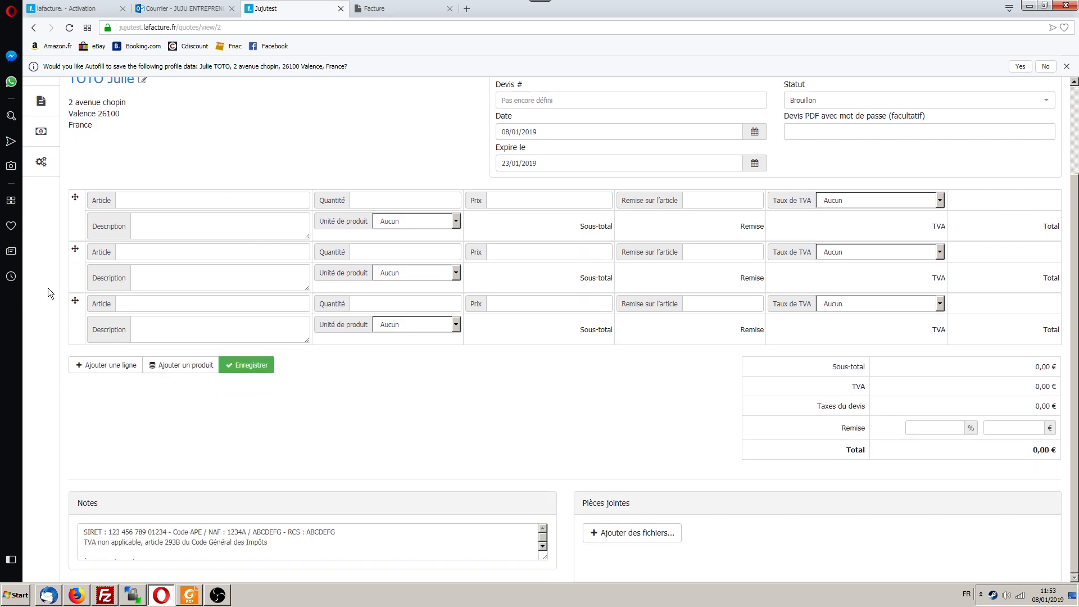
# Step: Add only the catalogue rose product (1 unité, 5,00 €, rose blanche) to the quote
pyautogui.click(177, 368)
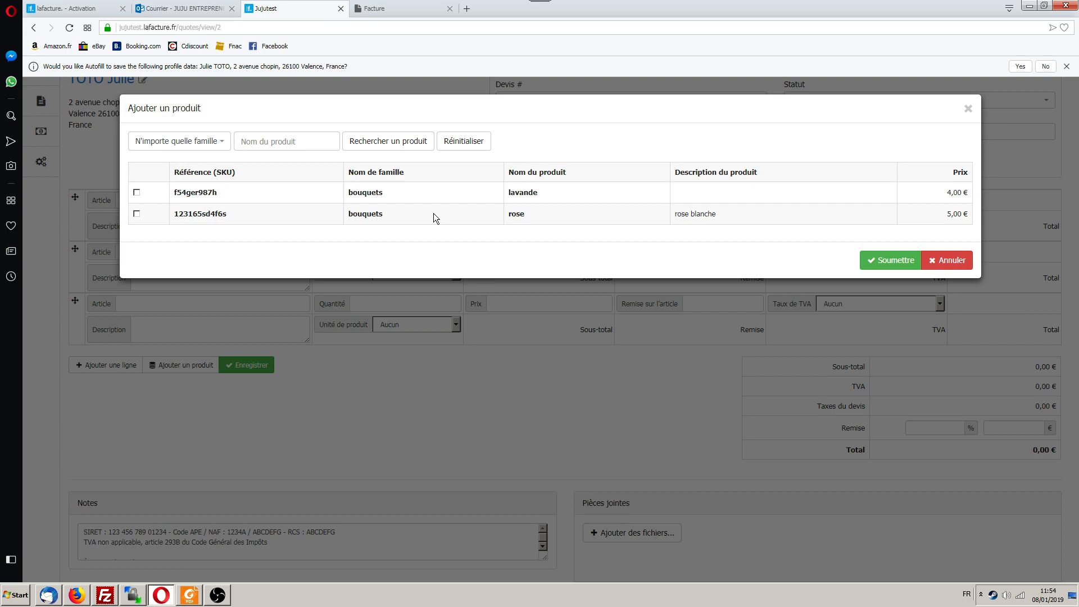
pyautogui.click(376, 216)
pyautogui.click(383, 189)
pyautogui.click(136, 192)
pyautogui.click(891, 261)
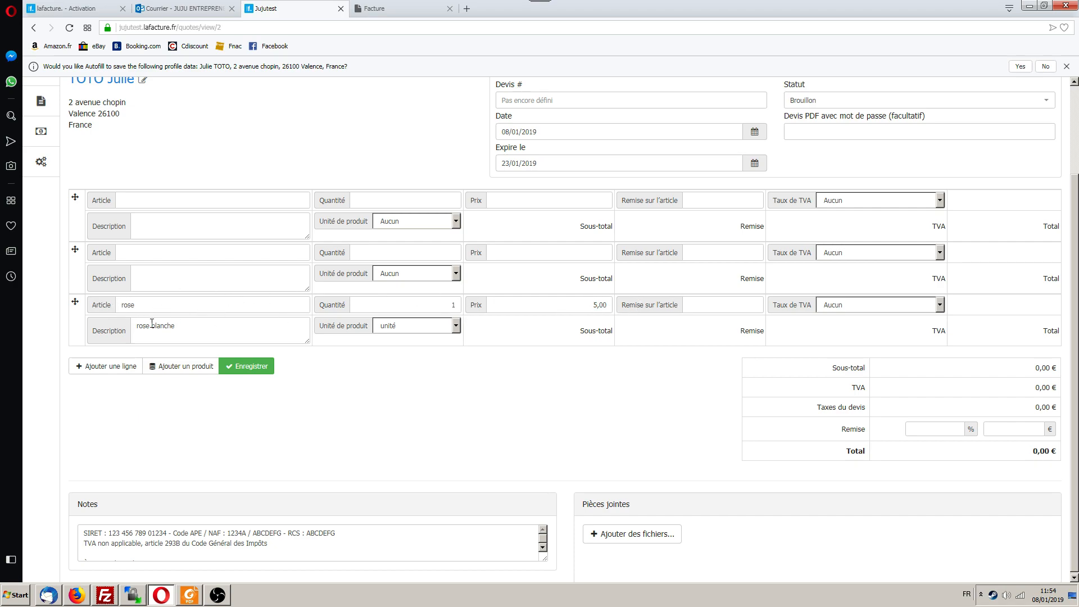
pyautogui.moveTo(182, 326); pyautogui.dragTo(97, 309)
pyautogui.click(396, 400)
pyautogui.scroll(3, 396, 400)
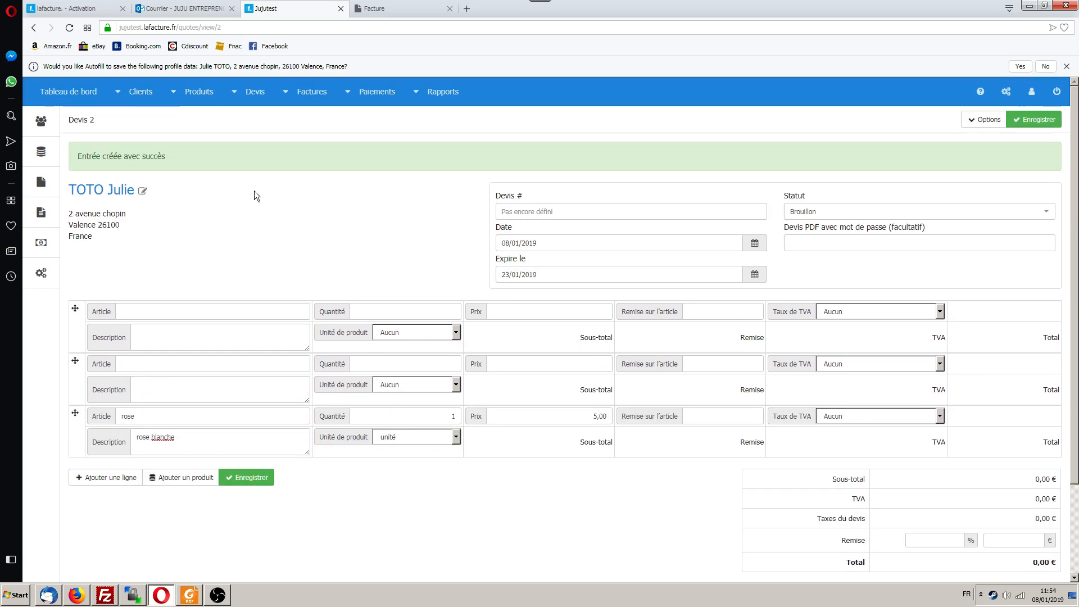
# Step: View the Unités de produit list, then return to the dashboard showing draft quote 2
pyautogui.click(196, 92)
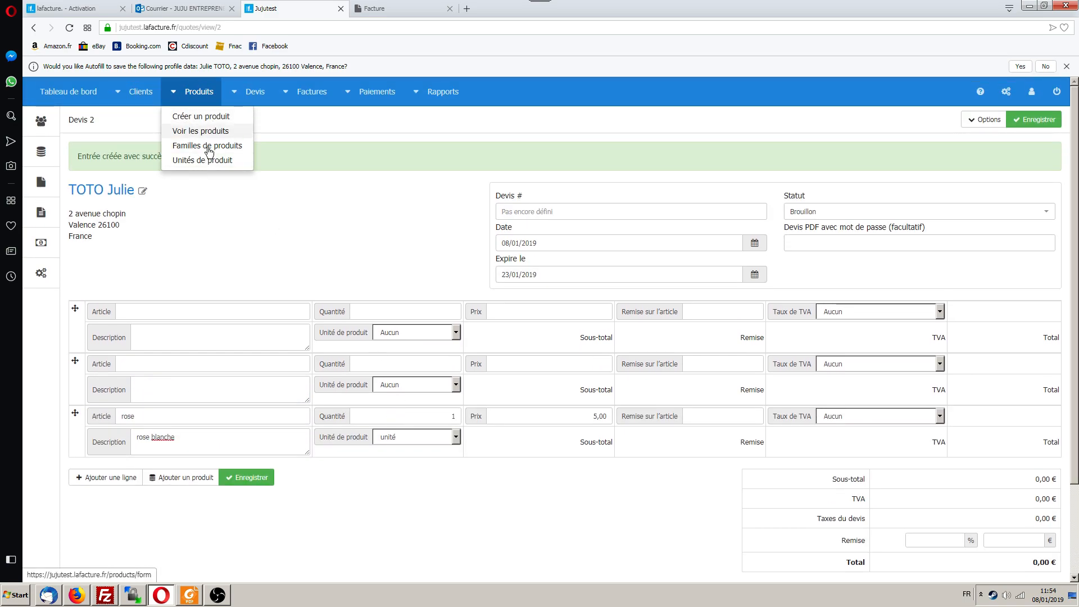
pyautogui.click(248, 265)
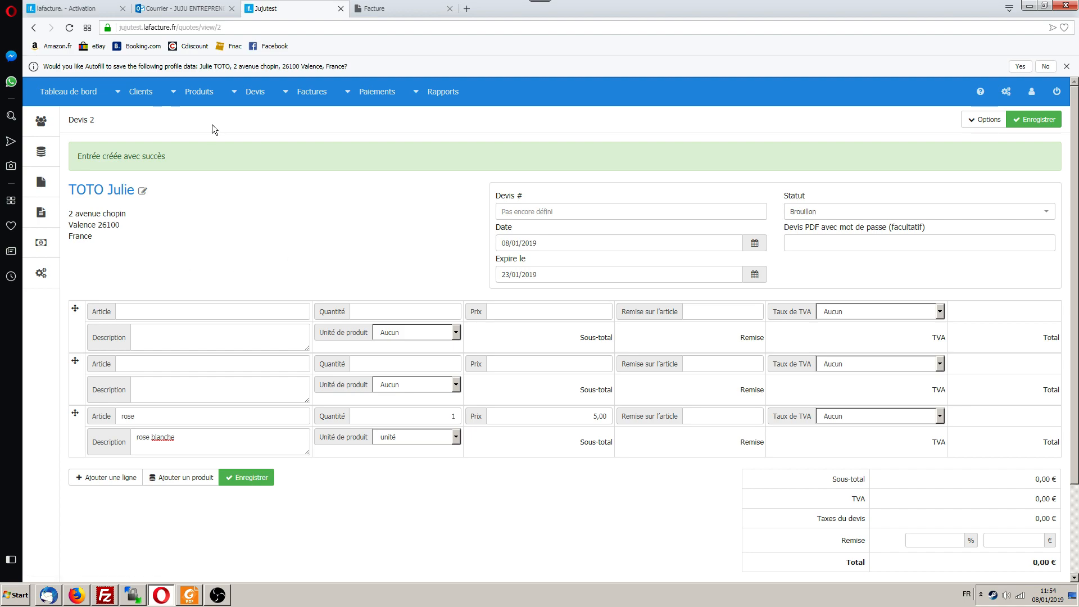
pyautogui.click(199, 91)
pyautogui.click(217, 161)
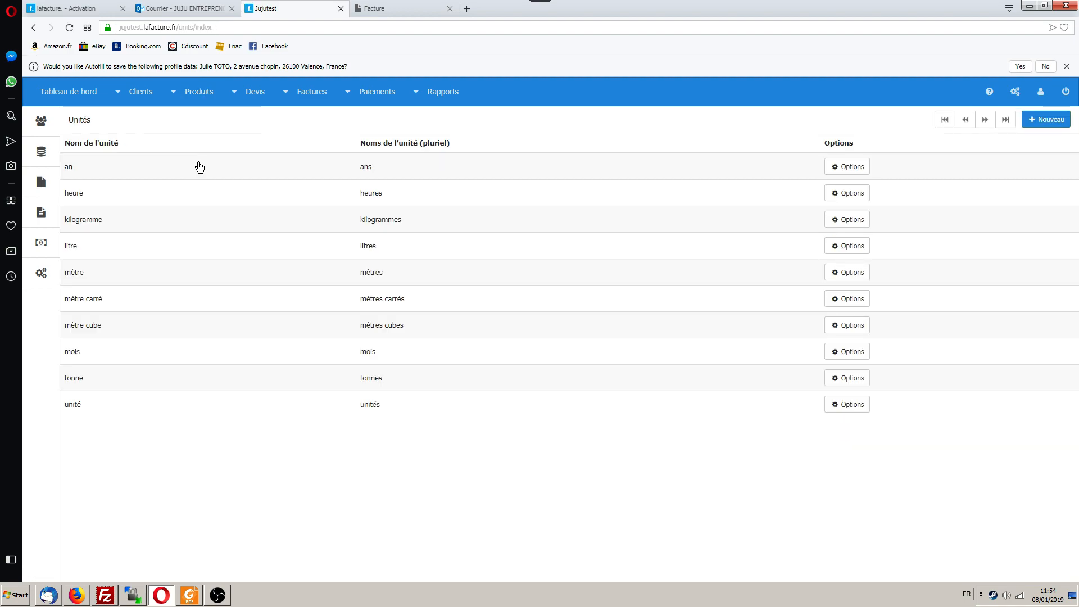
pyautogui.click(199, 92)
pyautogui.hotkey('alt', 'Left')
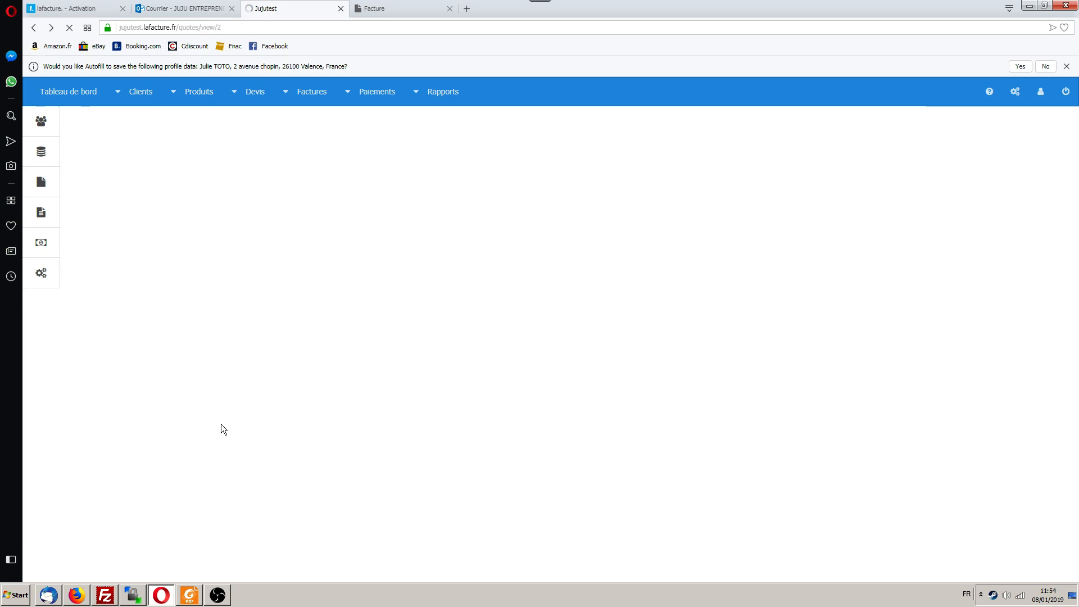
pyautogui.click(183, 96)
pyautogui.click(86, 97)
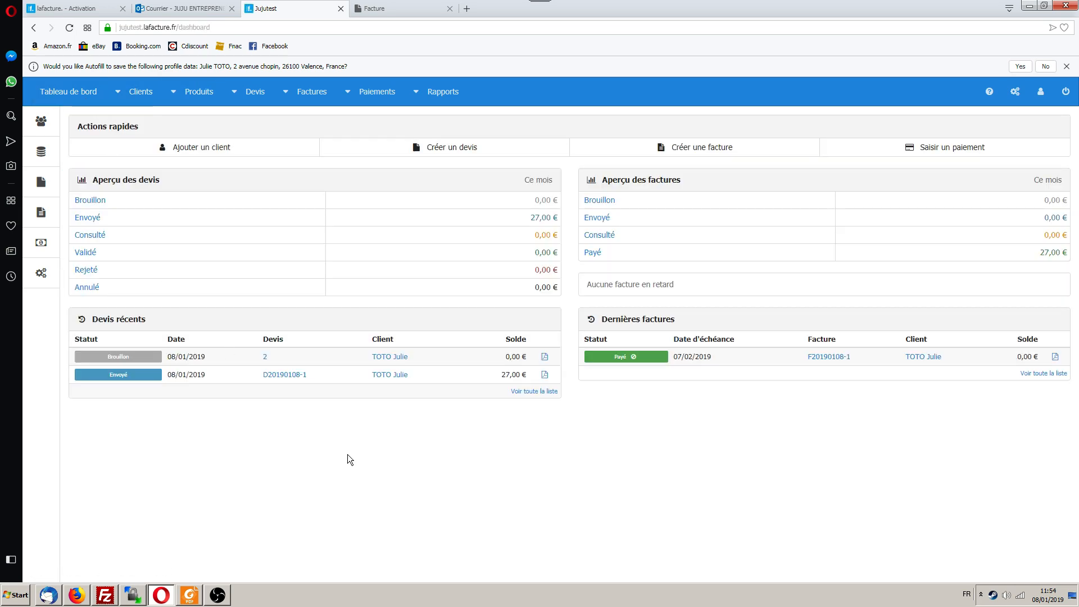
# Step: Navigate back and reload the dashboard listing D20190108-1 under Devis récents
pyautogui.hotkey('alt', 'Left')
pyautogui.click(68, 92)
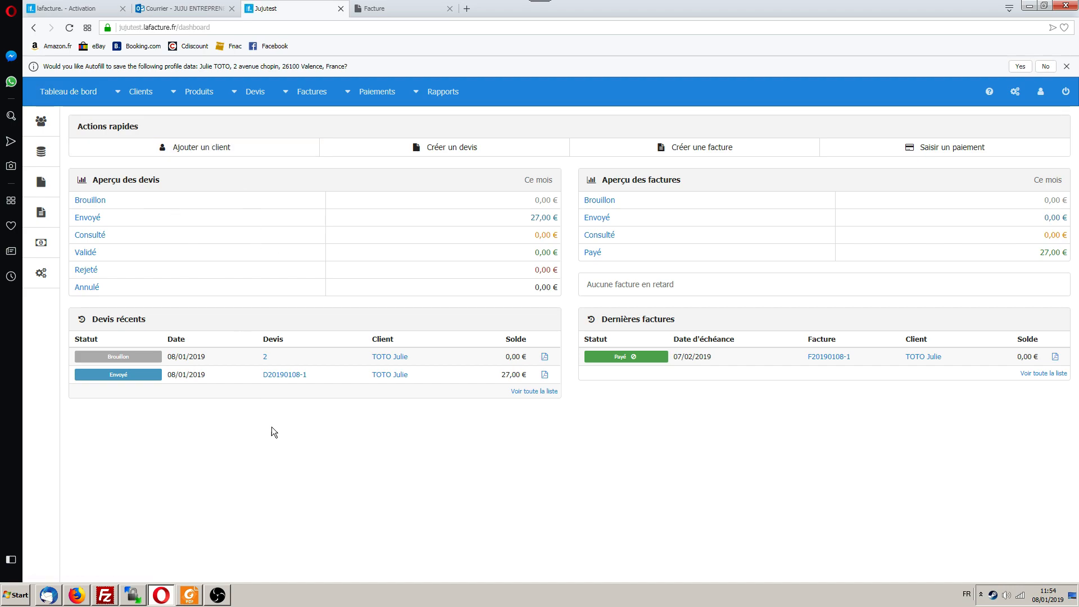
pyautogui.hotkey('alt', 'Left')
pyautogui.click(70, 97)
pyautogui.click(68, 91)
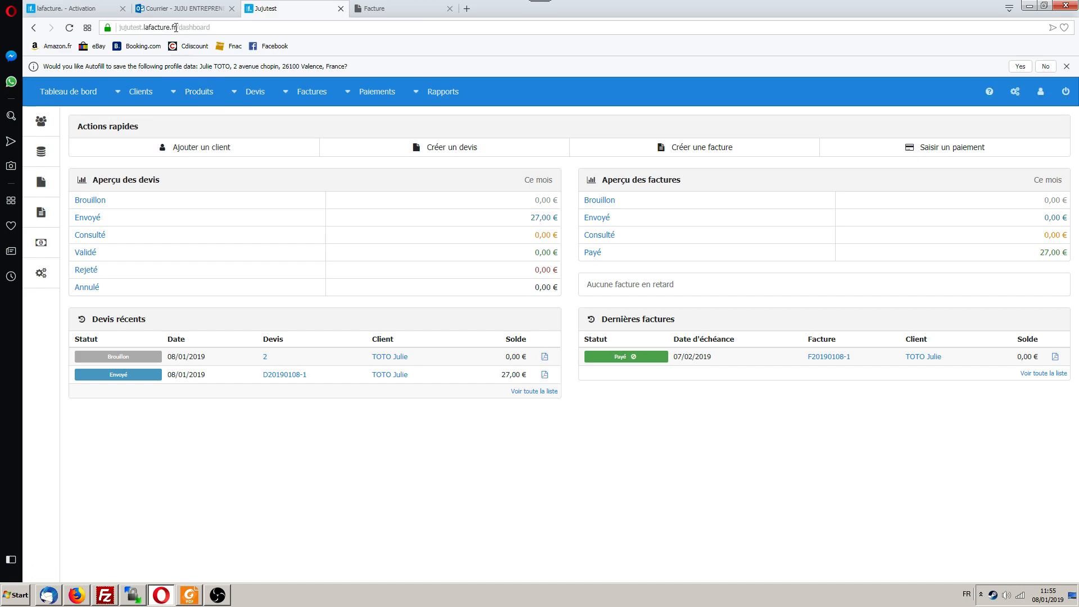
pyautogui.moveTo(174, 27); pyautogui.dragTo(134, 27)
pyautogui.click(349, 390)
# Step: Open quote D20190108-1, set the rose bouquet's unit price to 4,00 and save
pyautogui.click(282, 376)
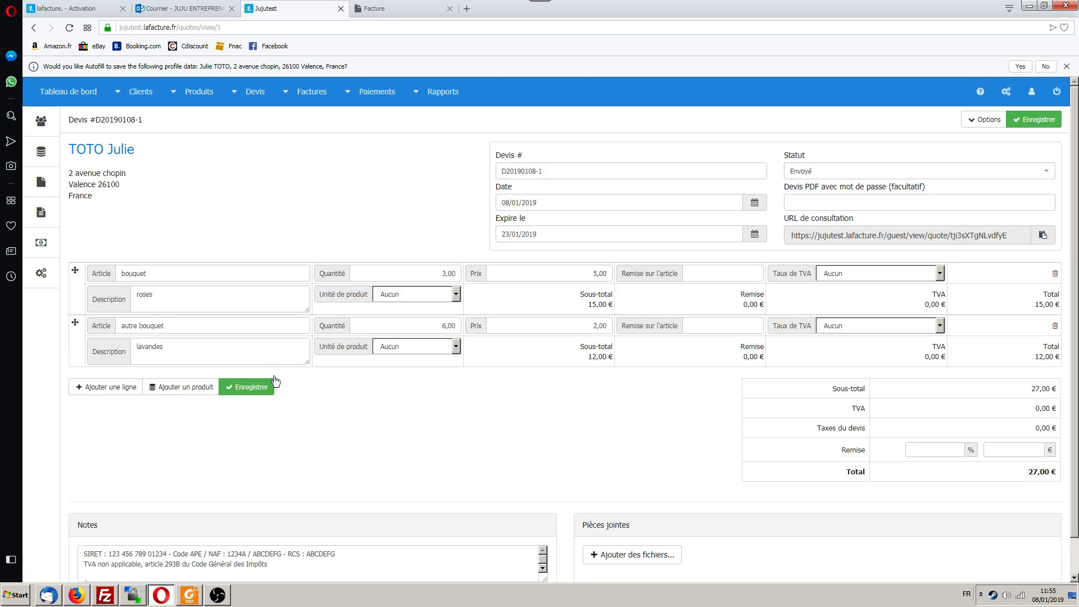
pyautogui.scroll(-1, 486, 281)
pyautogui.scroll(1, 512, 278)
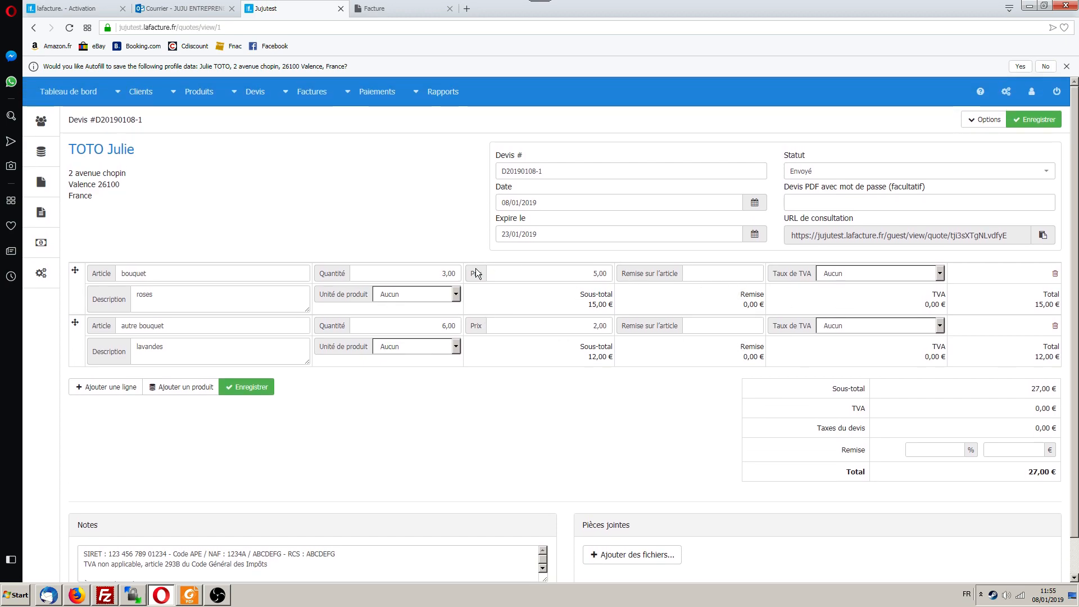
pyautogui.click(576, 274)
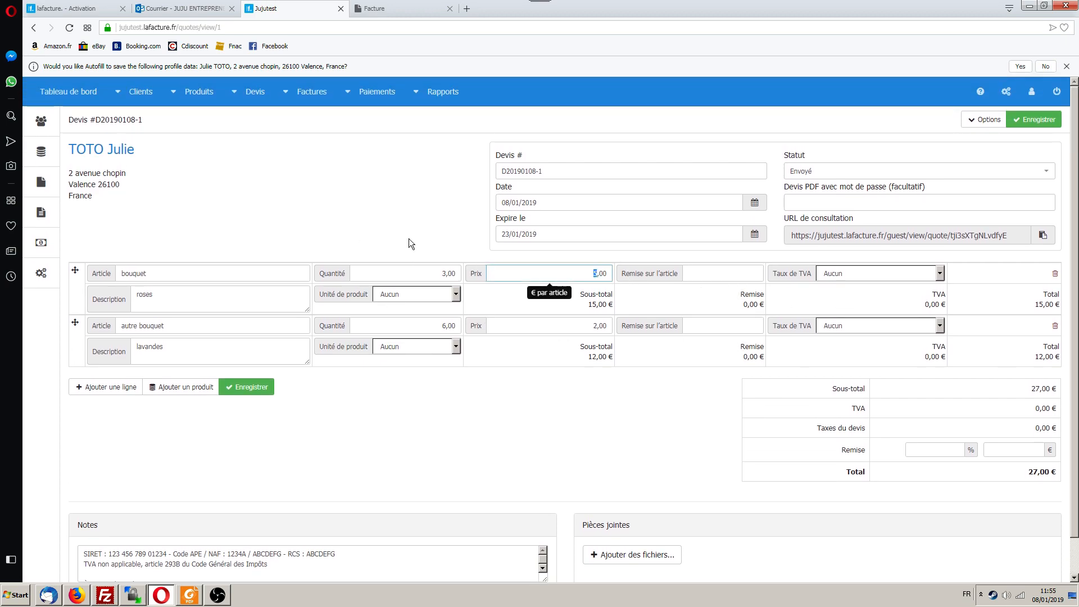
pyautogui.write('4')
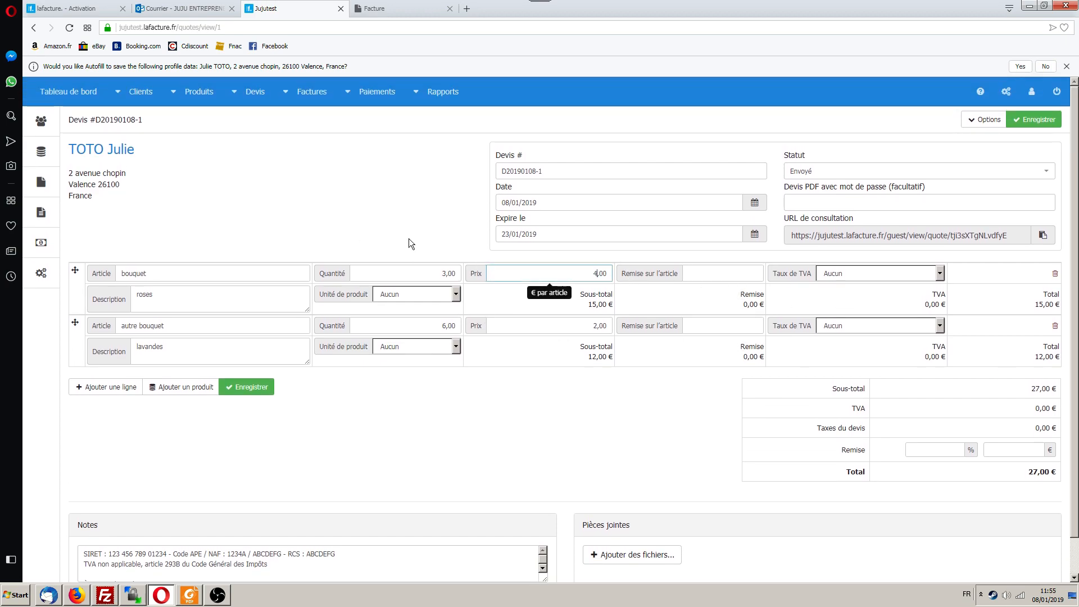
pyautogui.click(247, 387)
# Step: Return to the dashboard now showing the quote at 24,00 €
pyautogui.click(984, 119)
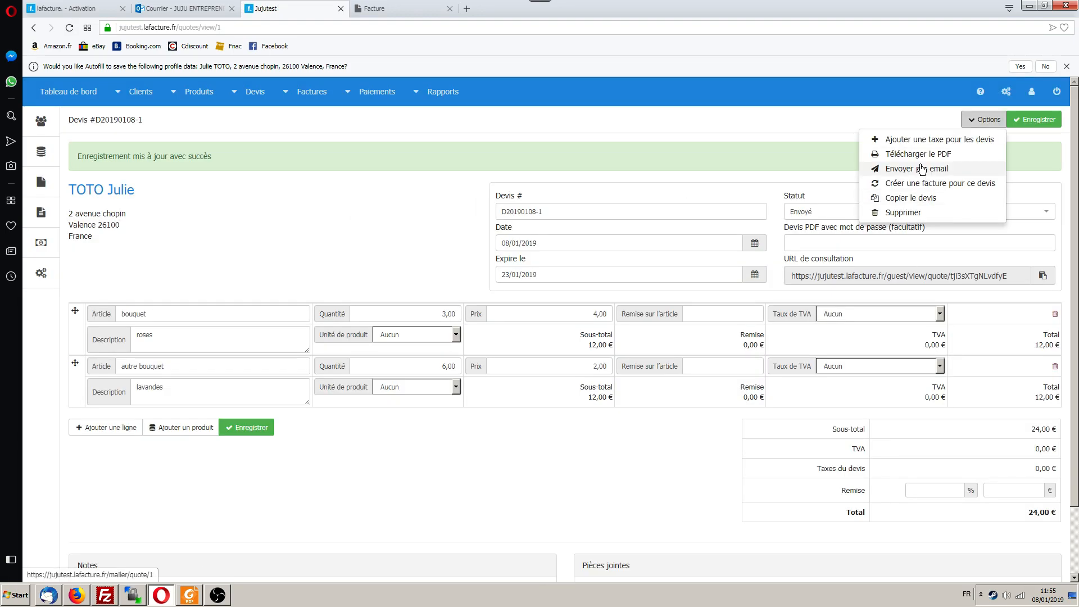
pyautogui.click(239, 194)
pyautogui.hotkey('alt', 'Left')
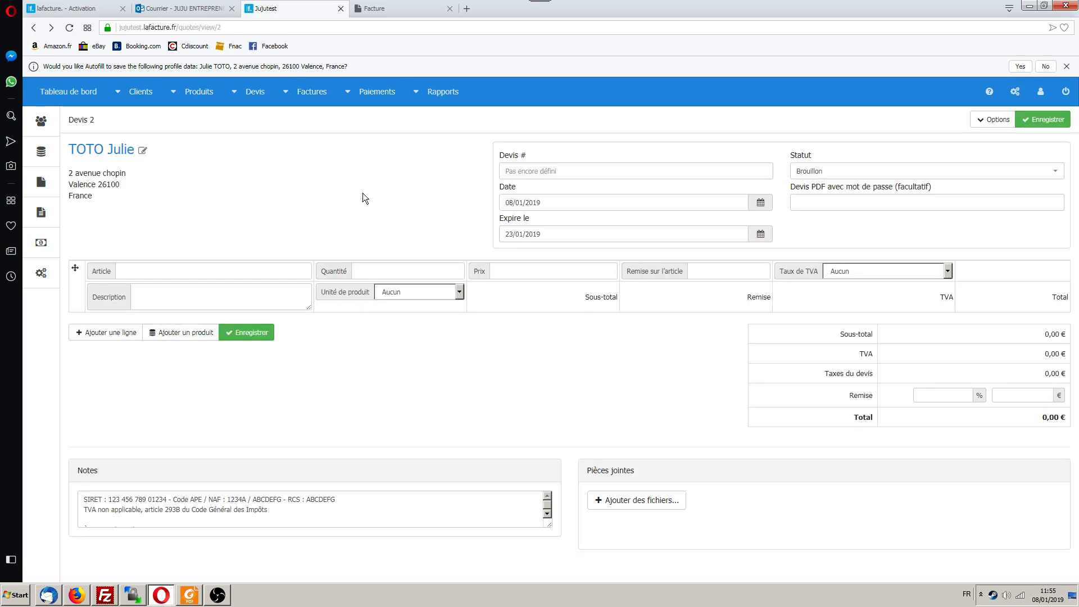
pyautogui.rightClick(320, 181)
pyautogui.click(261, 190)
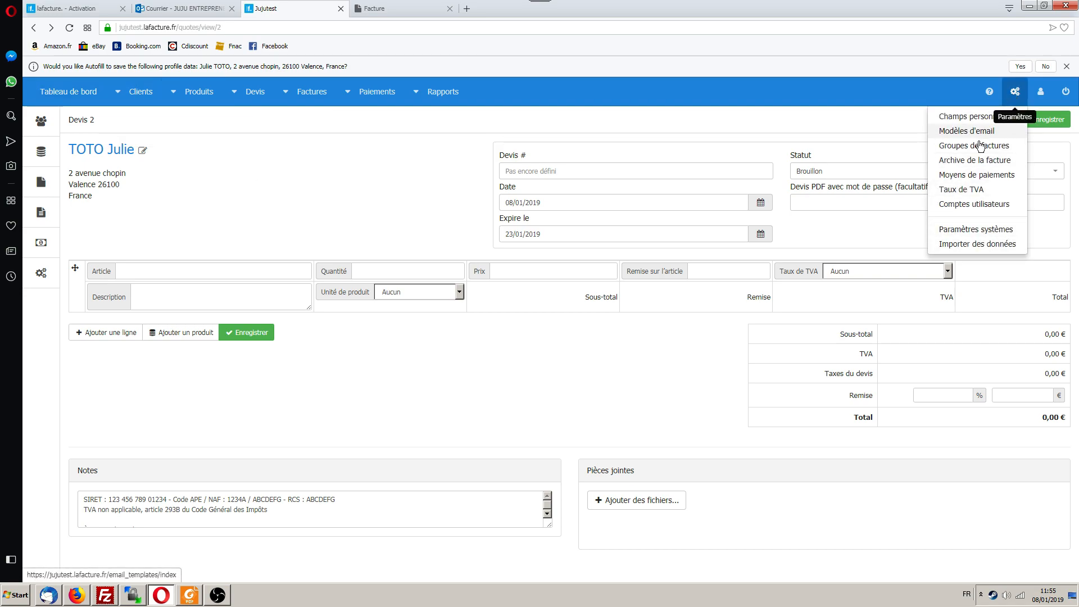
pyautogui.click(976, 229)
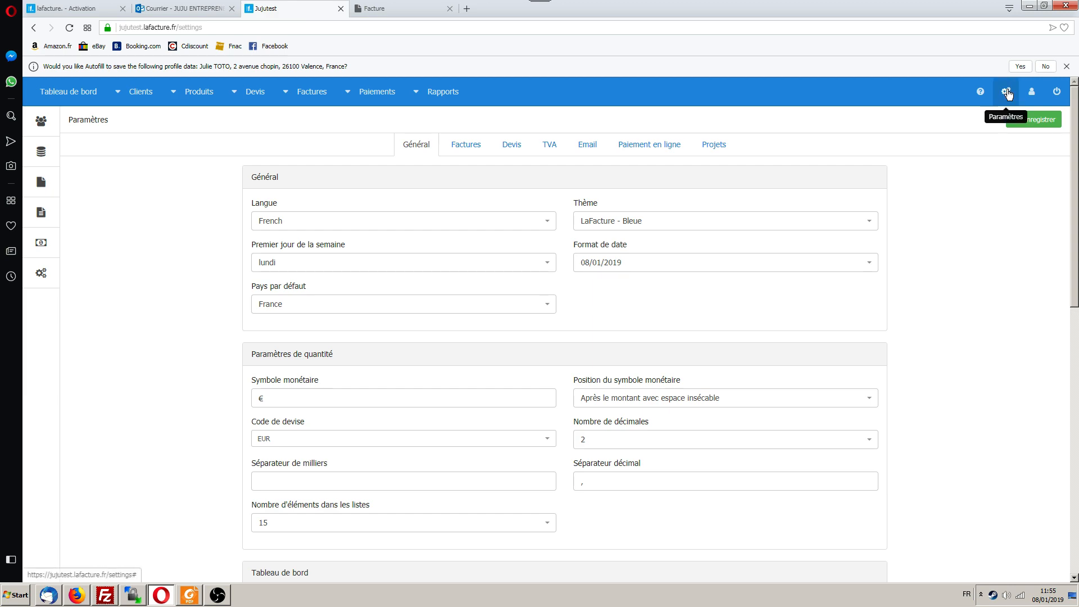
pyautogui.click(471, 145)
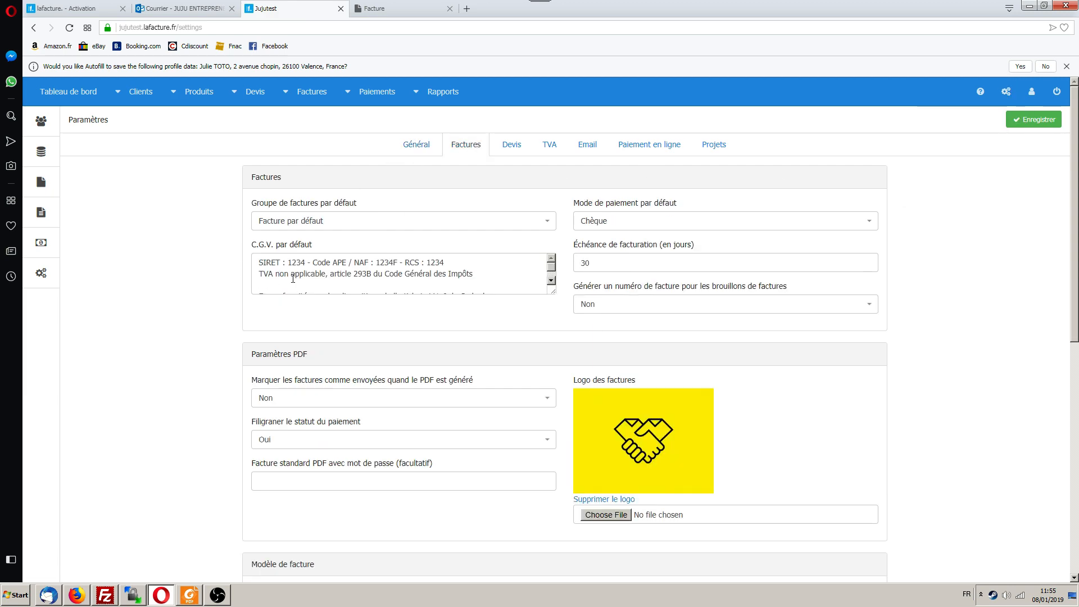
pyautogui.moveTo(264, 268); pyautogui.dragTo(350, 260)
pyautogui.moveTo(447, 263); pyautogui.dragTo(228, 253)
pyautogui.click(316, 273)
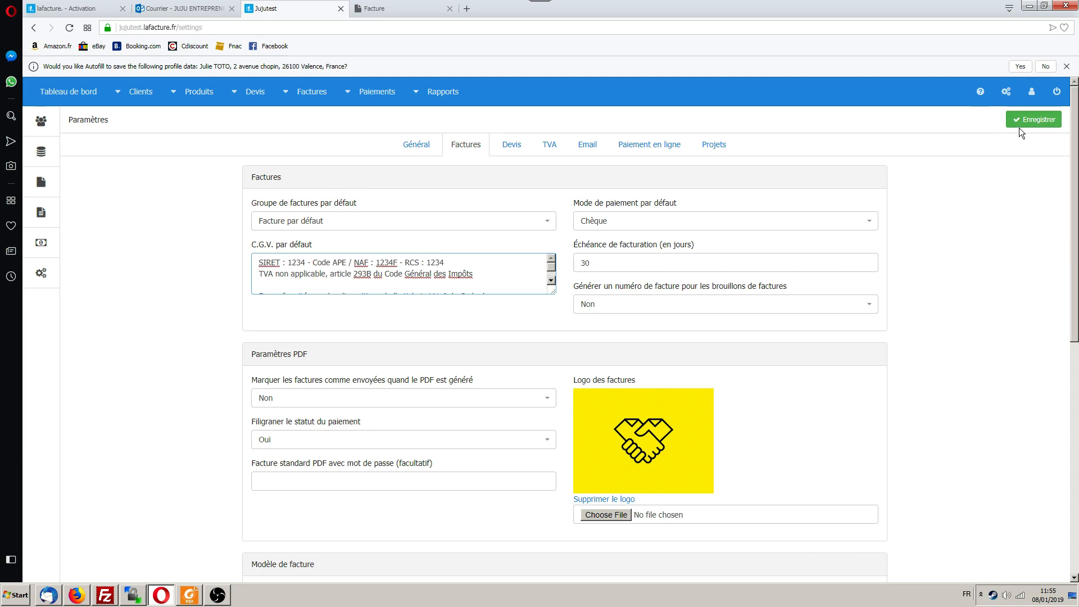
pyautogui.click(68, 91)
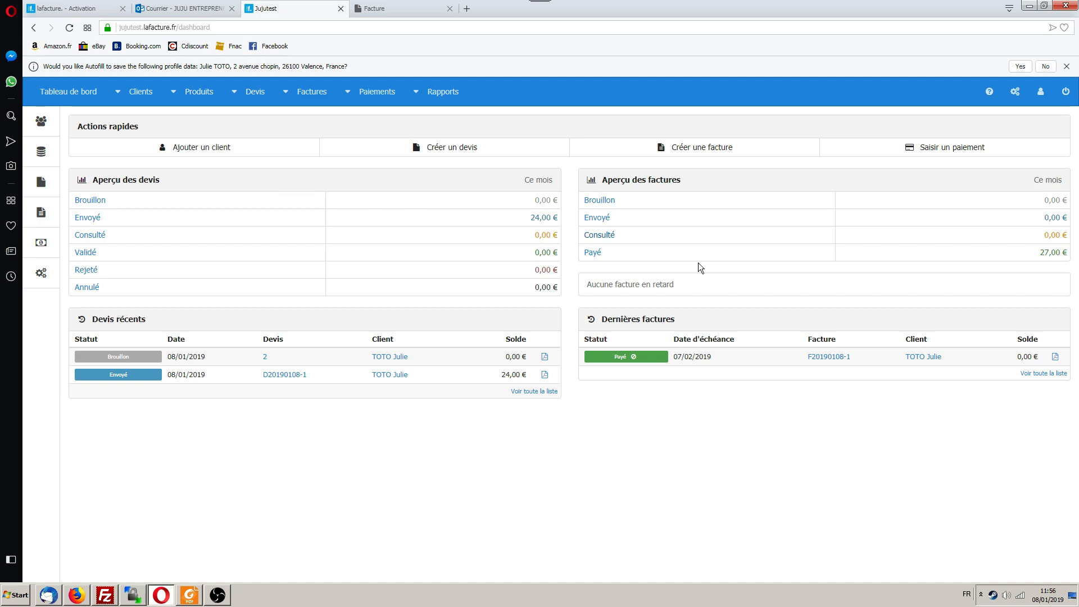
# Step: Show the invoice F20190108-1 PDF and highlight its SIRET, TVA exemption and late-penalty footer text
pyautogui.moveTo(138, 93)
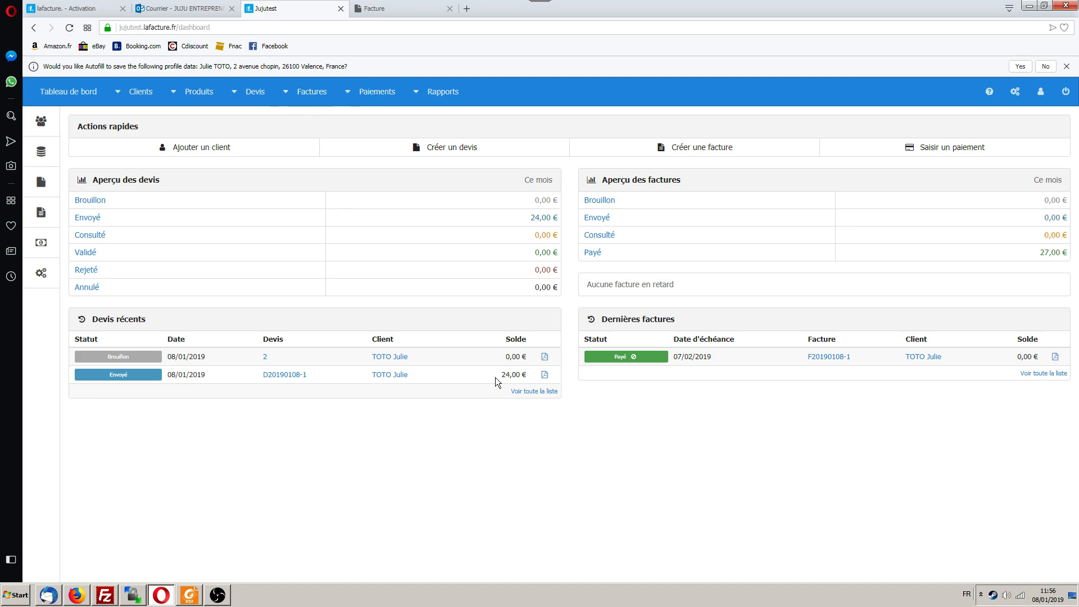
pyautogui.click(373, 10)
pyautogui.scroll(-2, 505, 272)
pyautogui.scroll(2, 504, 271)
pyautogui.scroll(-2, 505, 271)
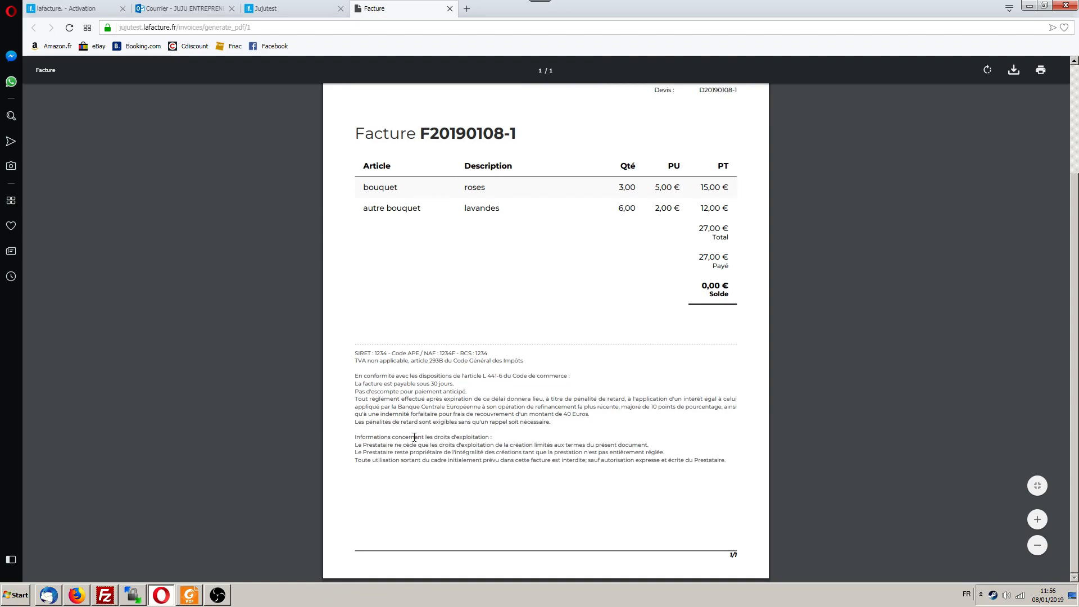
pyautogui.moveTo(363, 355); pyautogui.dragTo(436, 354)
pyautogui.click(484, 366)
pyautogui.moveTo(364, 360); pyautogui.dragTo(440, 360)
pyautogui.moveTo(538, 408); pyautogui.dragTo(547, 414)
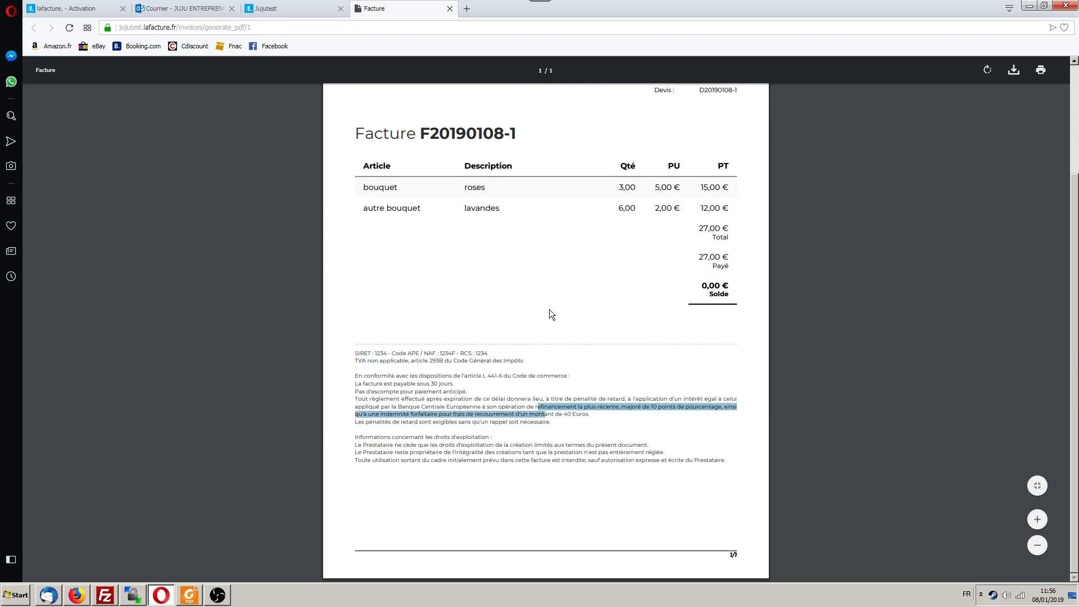
pyautogui.scroll(2, 551, 306)
pyautogui.click(547, 252)
# Step: Scroll through the invoice PDF to review its items and totals
pyautogui.scroll(-2, 543, 247)
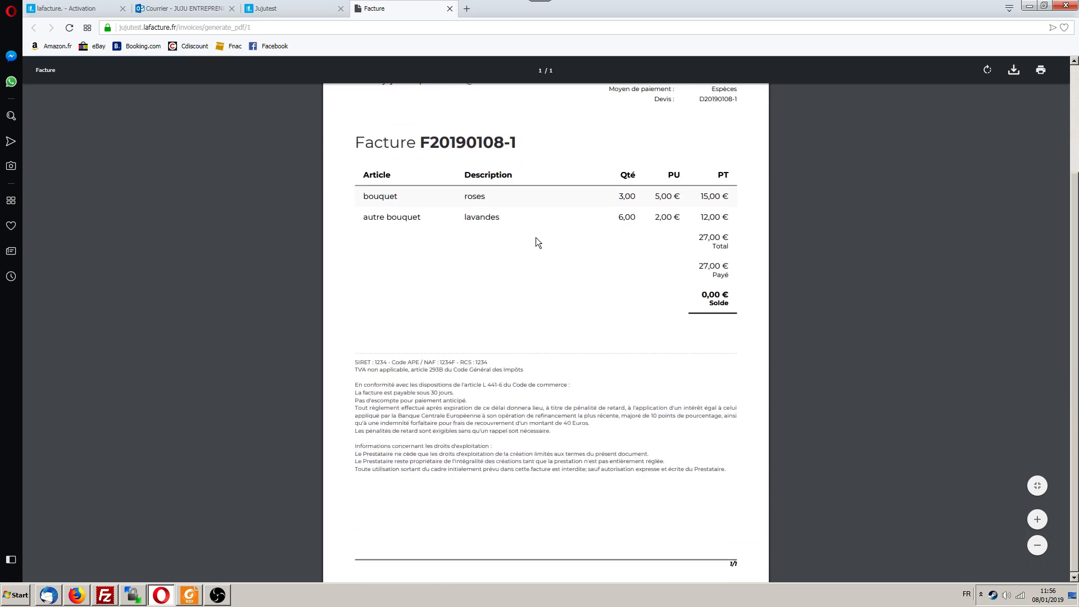
pyautogui.scroll(2, 535, 242)
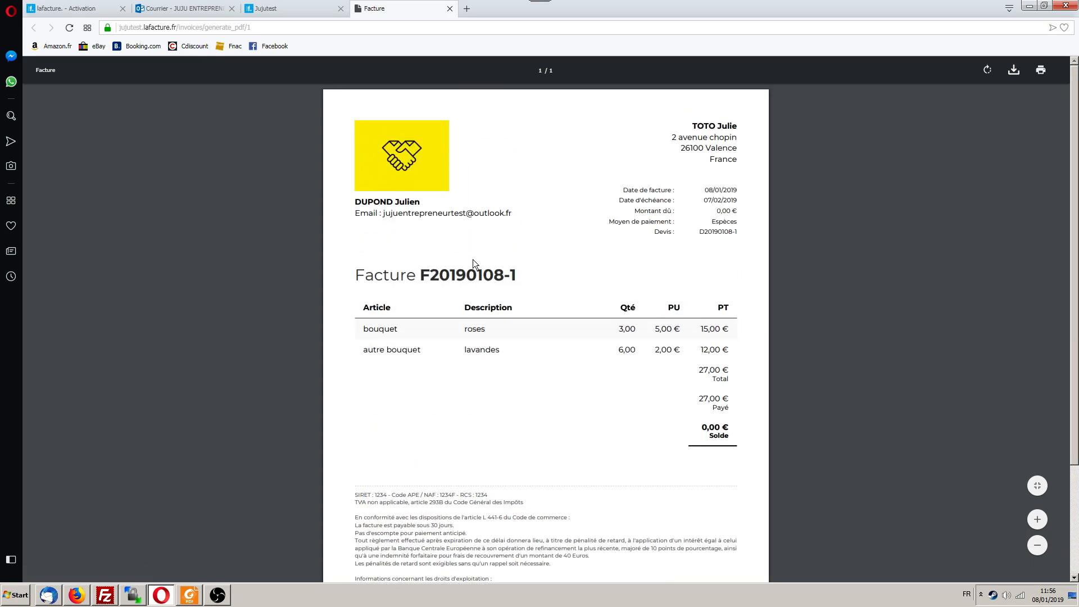
pyautogui.scroll(-2, 477, 265)
pyautogui.scroll(2, 742, 361)
pyautogui.scroll(-2, 462, 277)
pyautogui.scroll(2, 463, 277)
# Step: Scroll through the Devis_D20190108-1 attachment preview in the Outlook e-mail
pyautogui.click(265, 8)
pyautogui.click(180, 9)
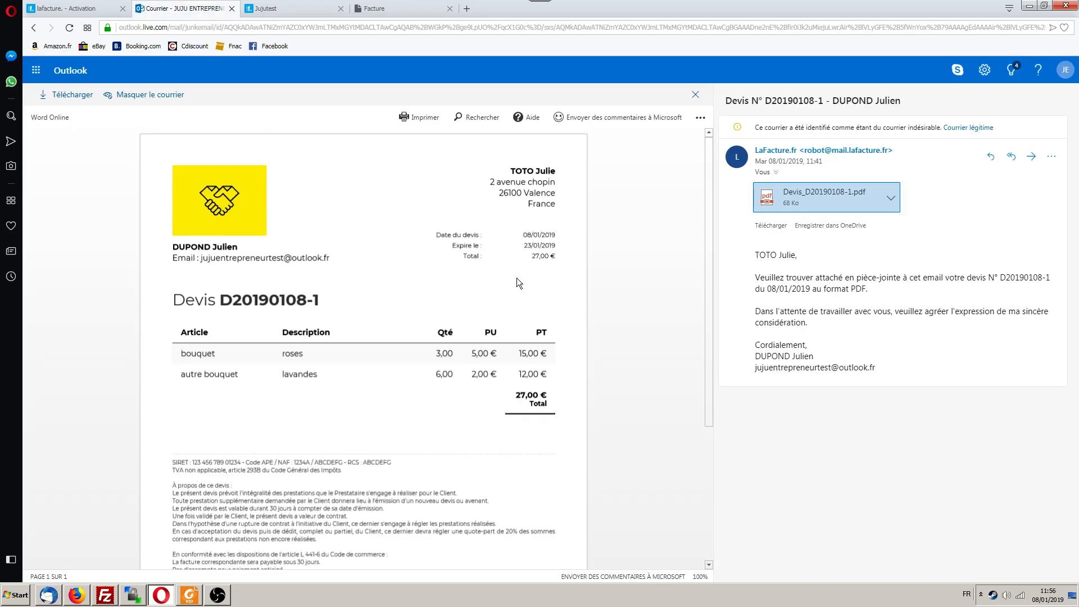
pyautogui.scroll(-4, 349, 235)
pyautogui.scroll(4, 349, 235)
pyautogui.scroll(-3, 392, 191)
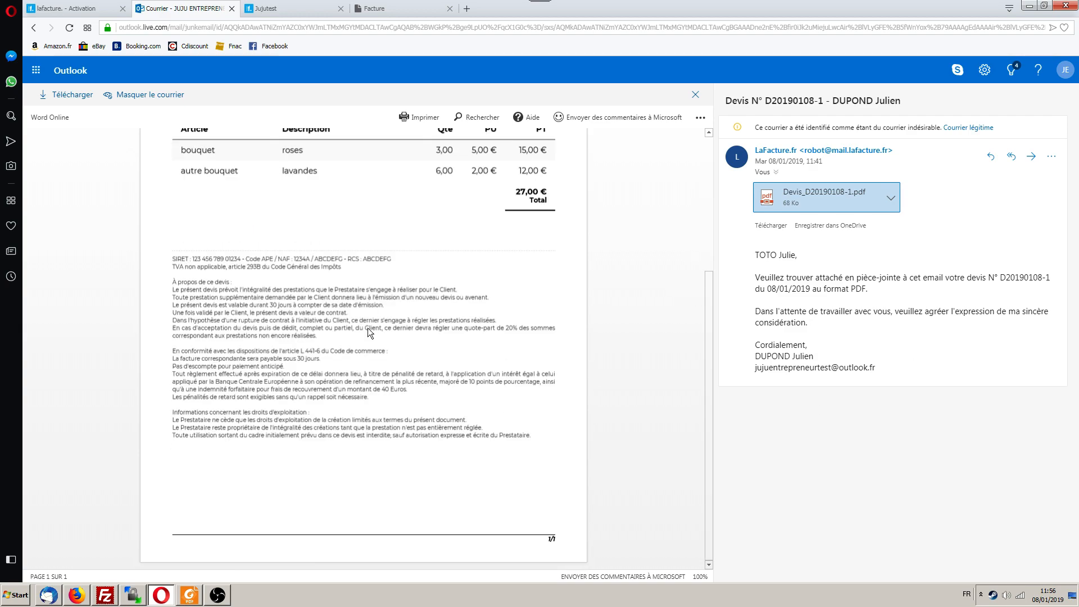
pyautogui.scroll(3, 307, 266)
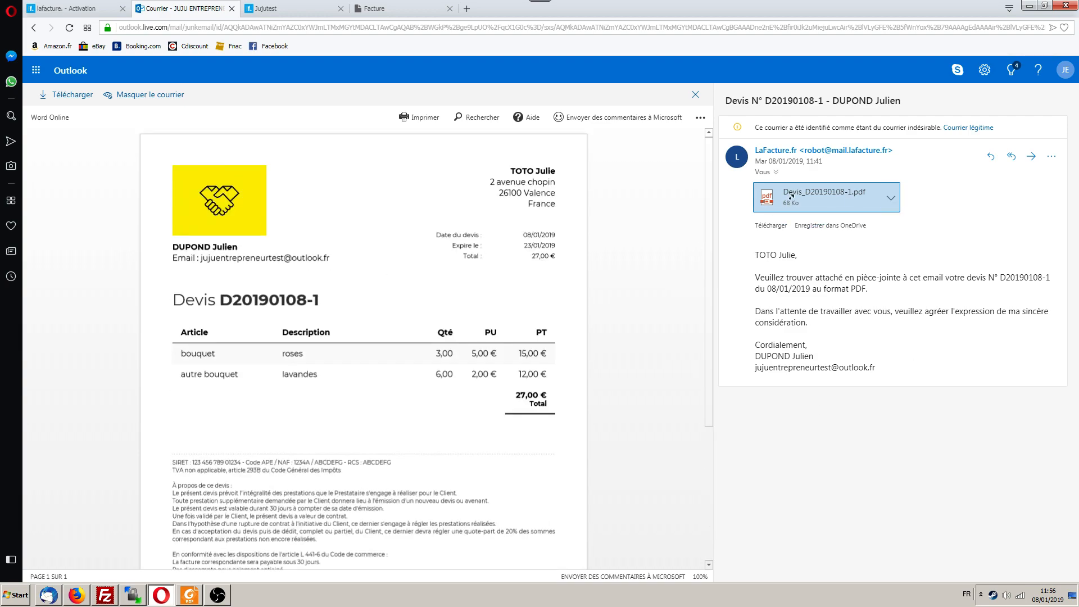
pyautogui.scroll(-1, 354, 234)
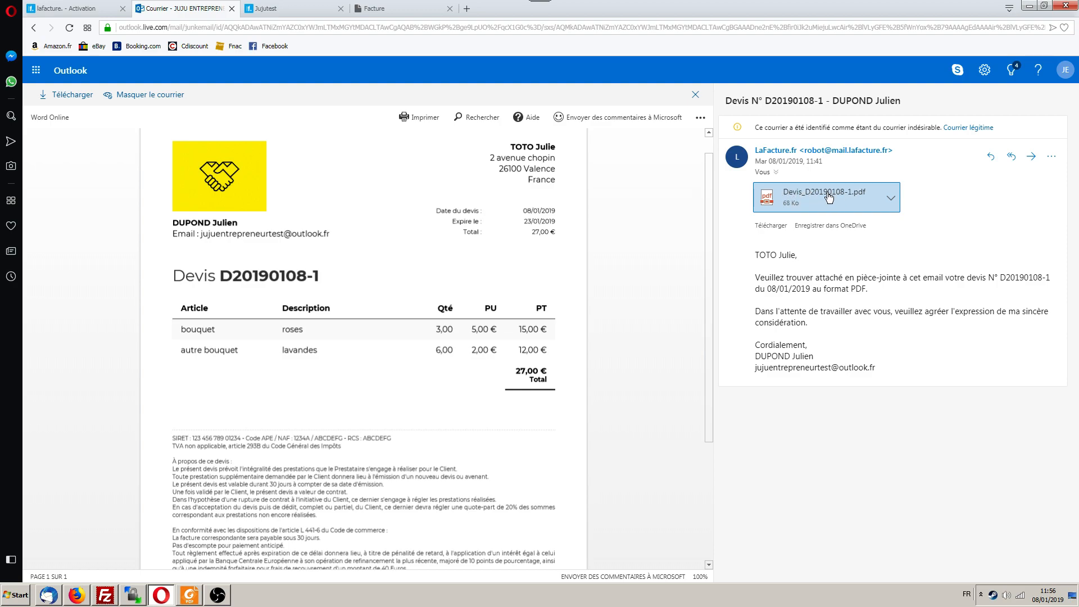
pyautogui.scroll(1, 348, 264)
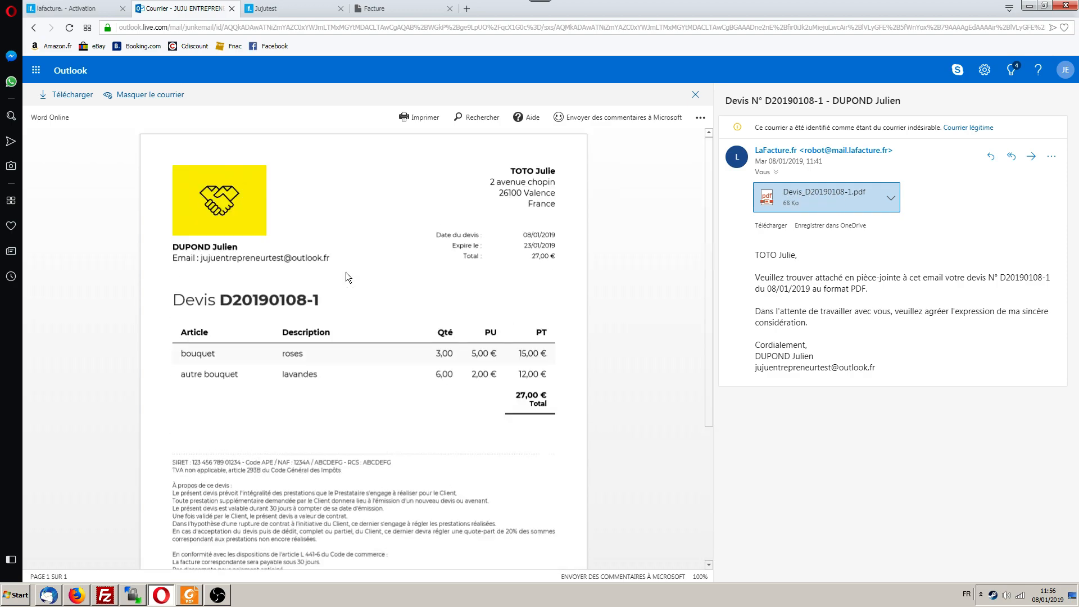
pyautogui.click(281, 9)
# Step: Go back and return to the lafacture dashboard twice, then dismiss the browser context menu
pyautogui.hotkey('alt', 'Left')
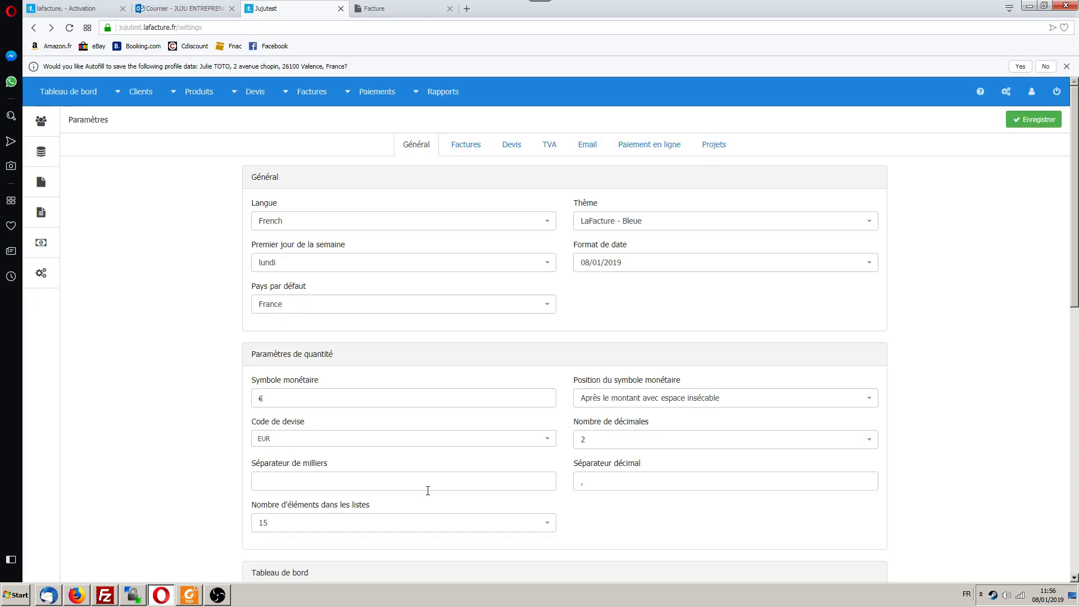
pyautogui.click(68, 92)
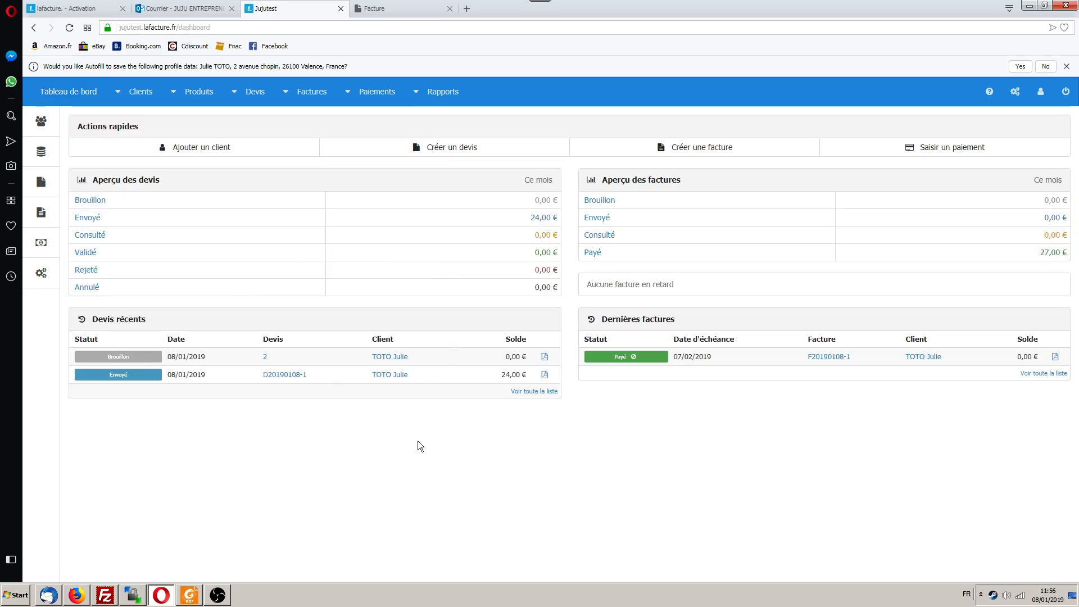
pyautogui.hotkey('alt', 'Left')
pyautogui.click(68, 91)
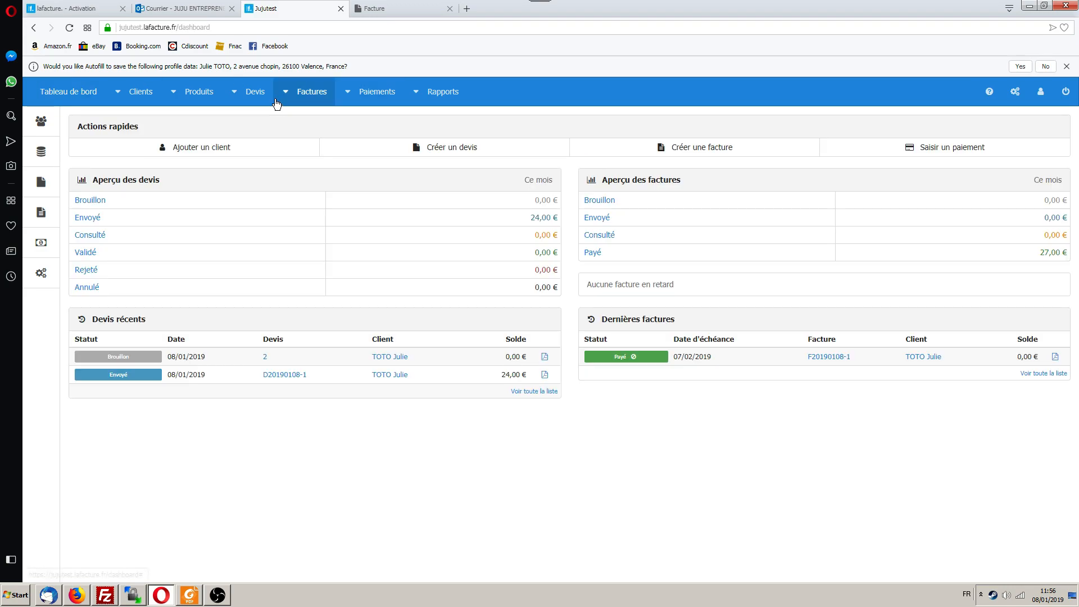
pyautogui.rightClick(591, 429)
pyautogui.click(591, 430)
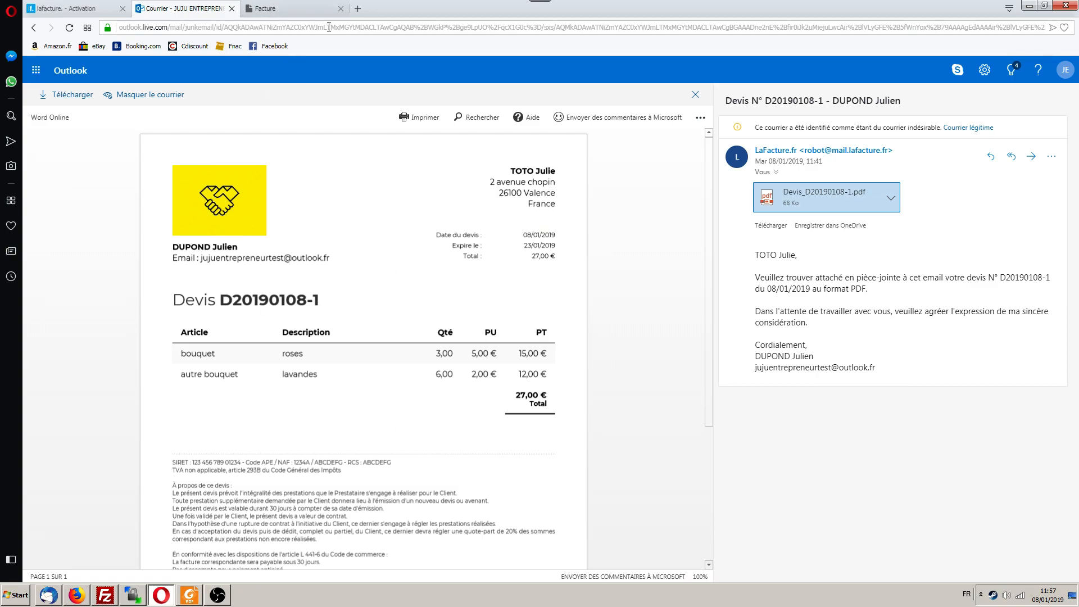
# Step: Compare the emailed 27,00 € quote preview against the invoice PDF
pyautogui.scroll(-4, 580, 218)
pyautogui.scroll(4, 581, 218)
pyautogui.scroll(-4, 281, 275)
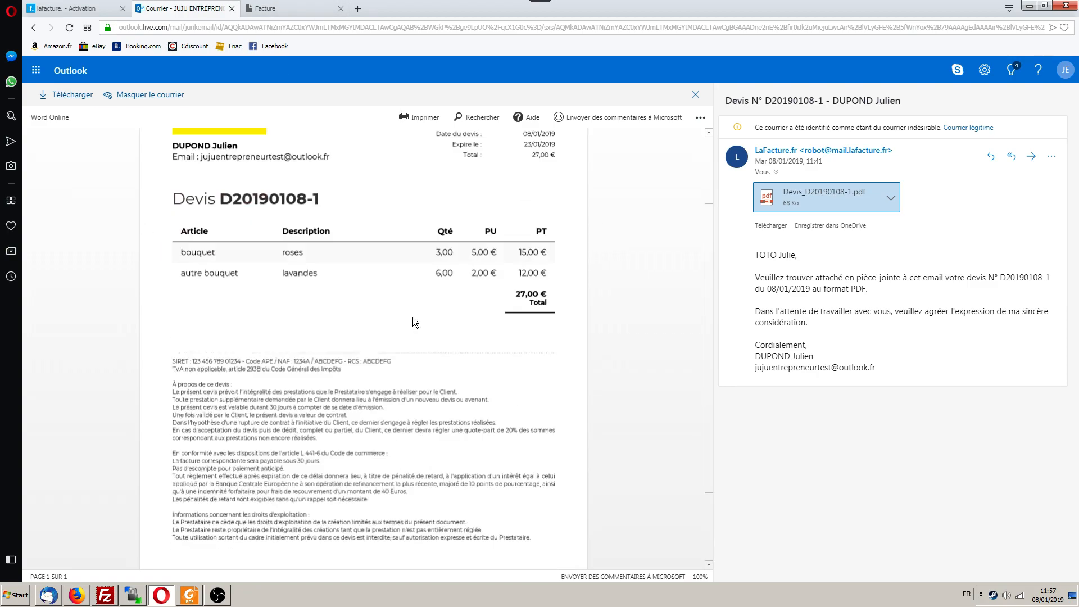
pyautogui.scroll(4, 413, 317)
pyautogui.click(264, 9)
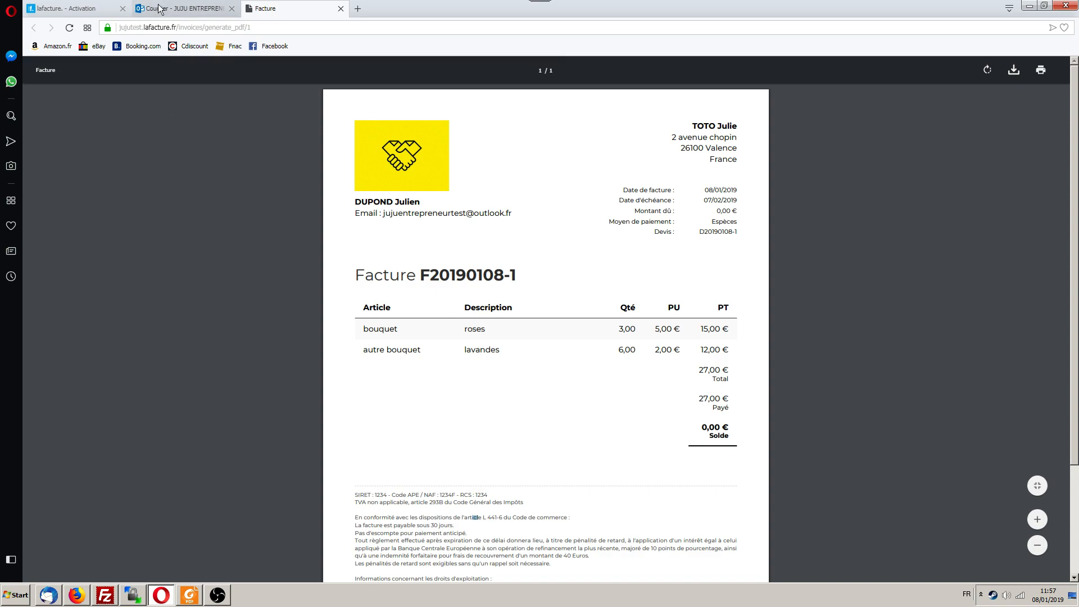
pyautogui.click(180, 9)
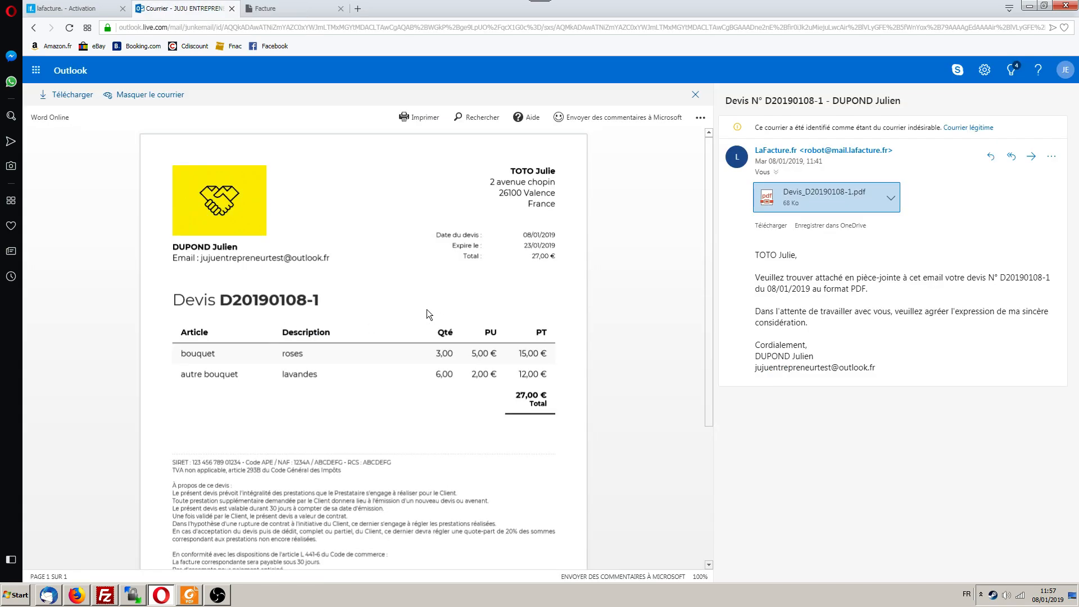
pyautogui.scroll(-3, 248, 275)
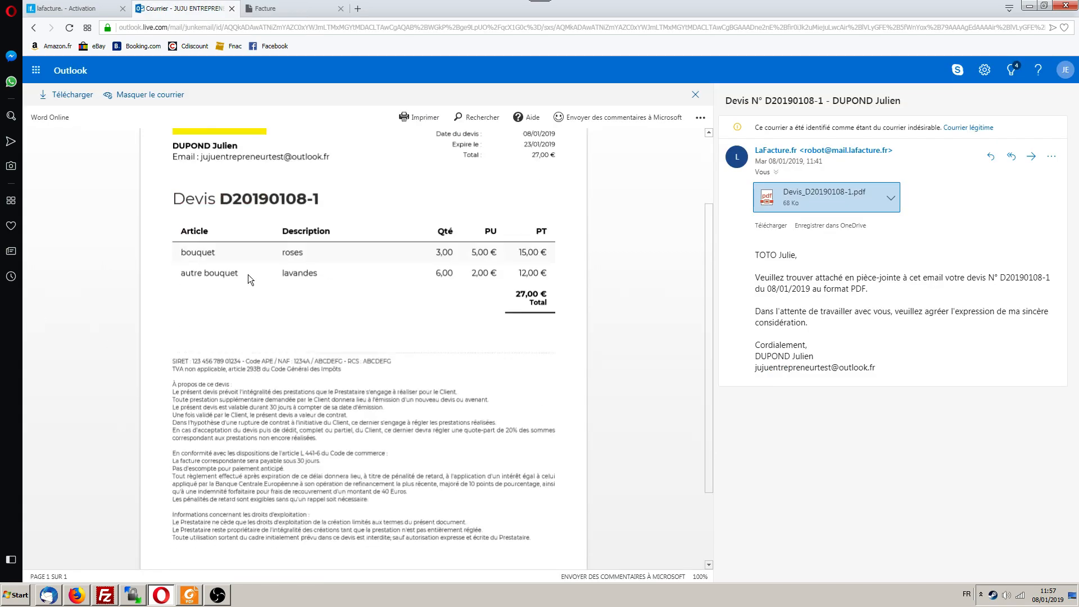
pyautogui.scroll(3, 247, 274)
pyautogui.scroll(-4, 220, 359)
pyautogui.scroll(4, 219, 358)
pyautogui.scroll(-3, 219, 359)
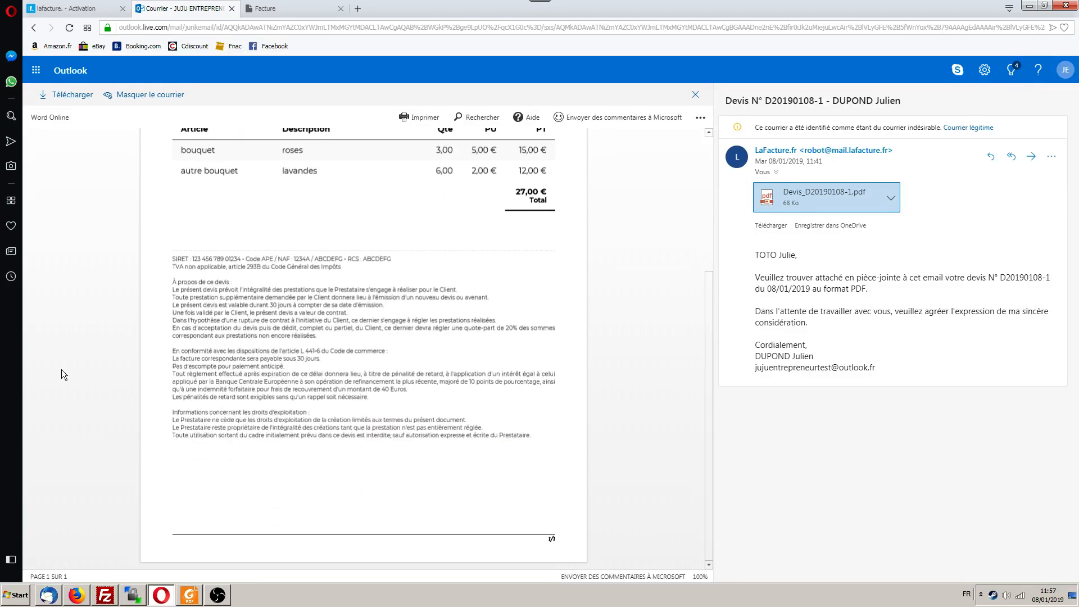
pyautogui.scroll(4, 214, 223)
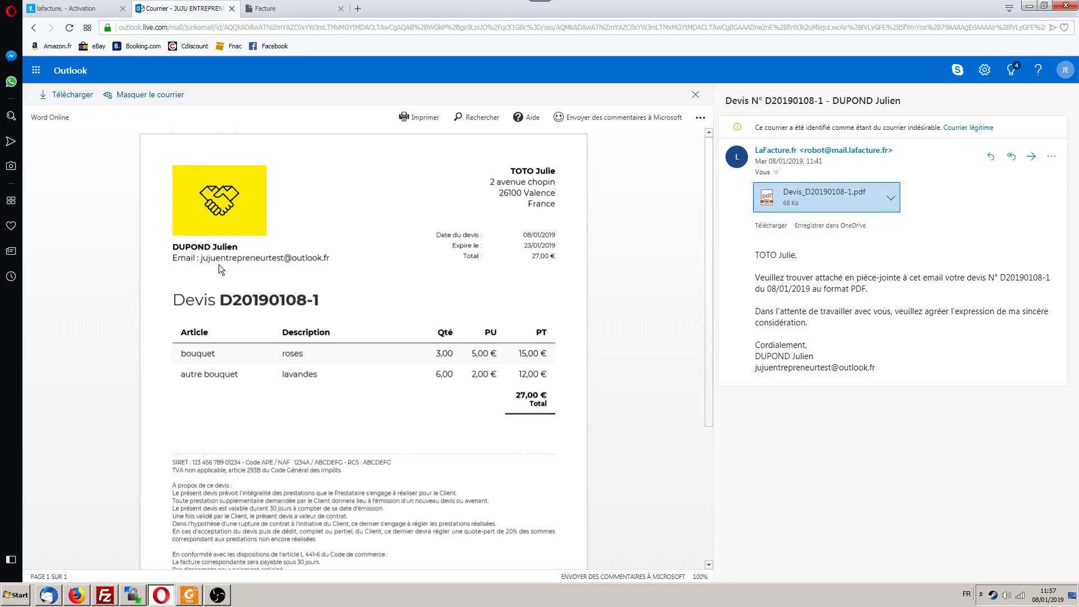
# Step: Go from the activation page to Mon Compte, showing the licence valid until 08/02/2019
pyautogui.click(284, 8)
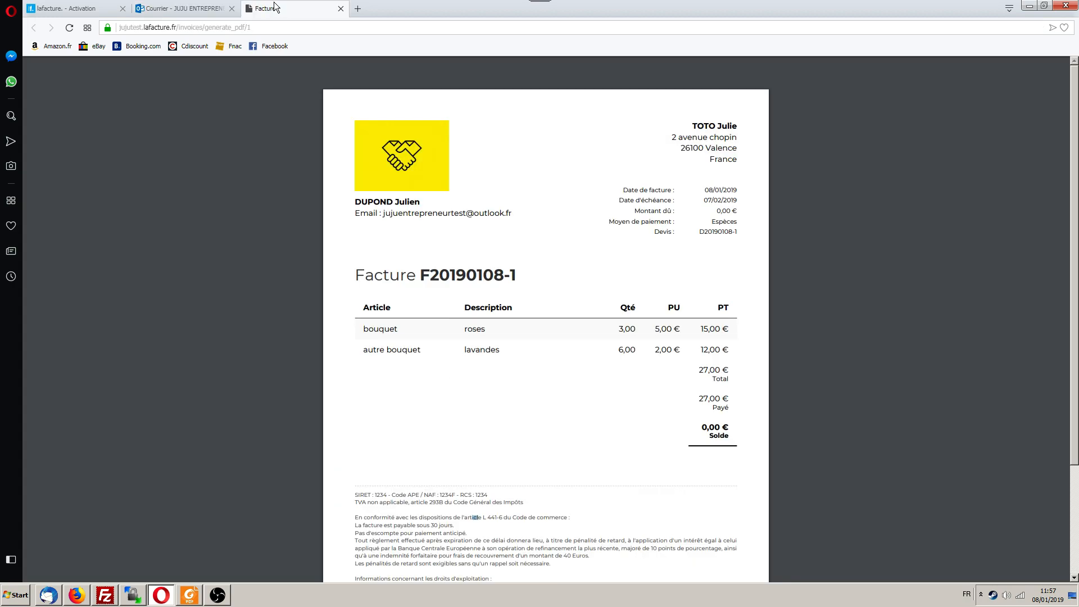
pyautogui.click(84, 9)
pyautogui.click(215, 356)
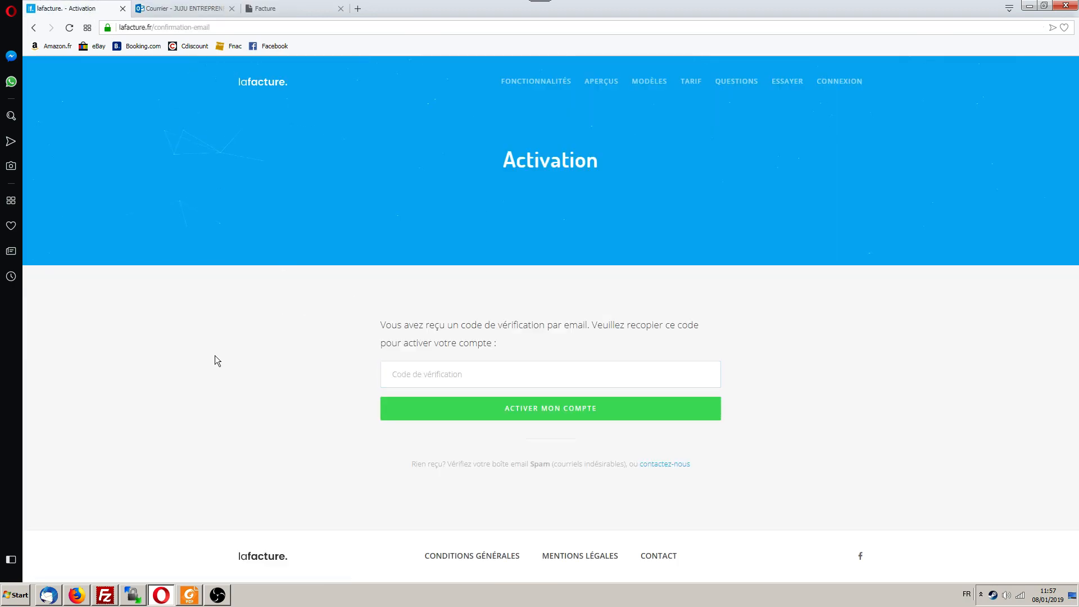
pyautogui.hotkey('alt', 'Left')
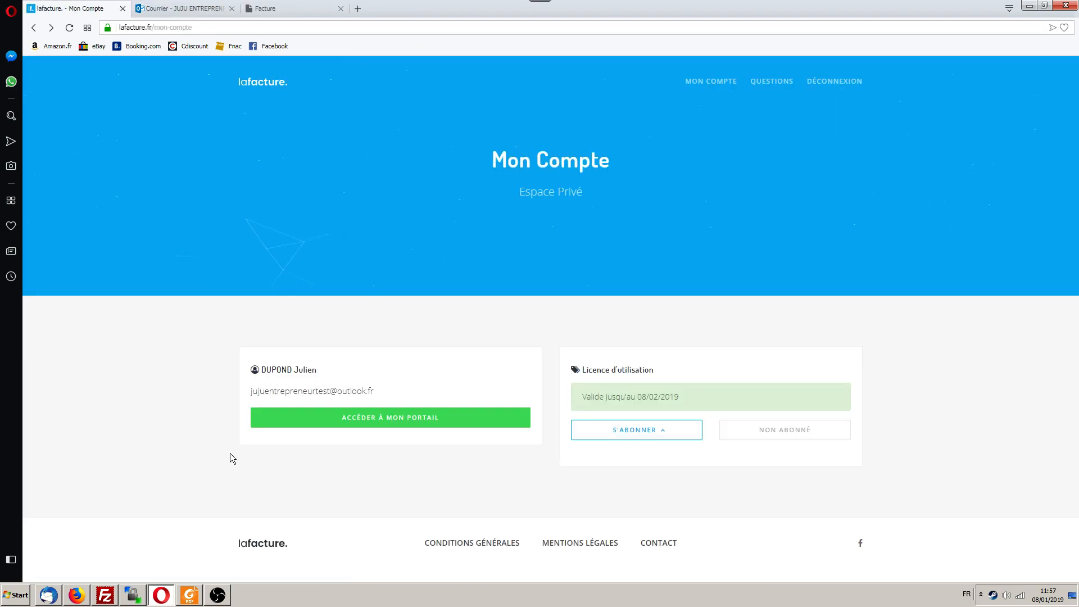